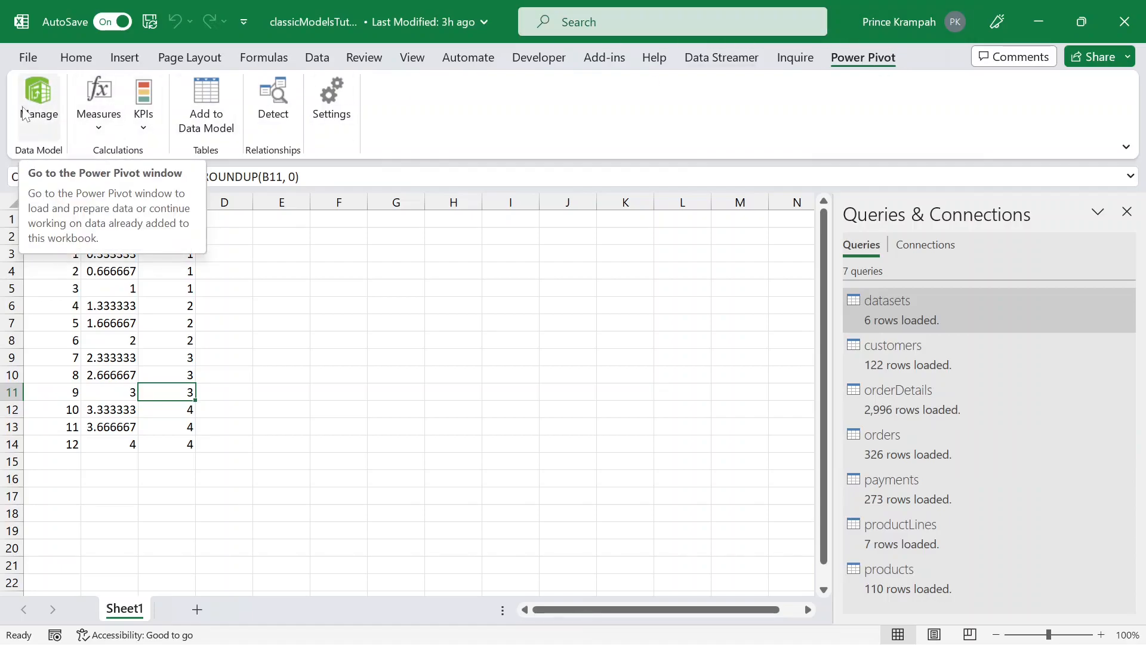
Open the Power Pivot data model window and add a new column named year to the orderDetails table.
click(28, 101)
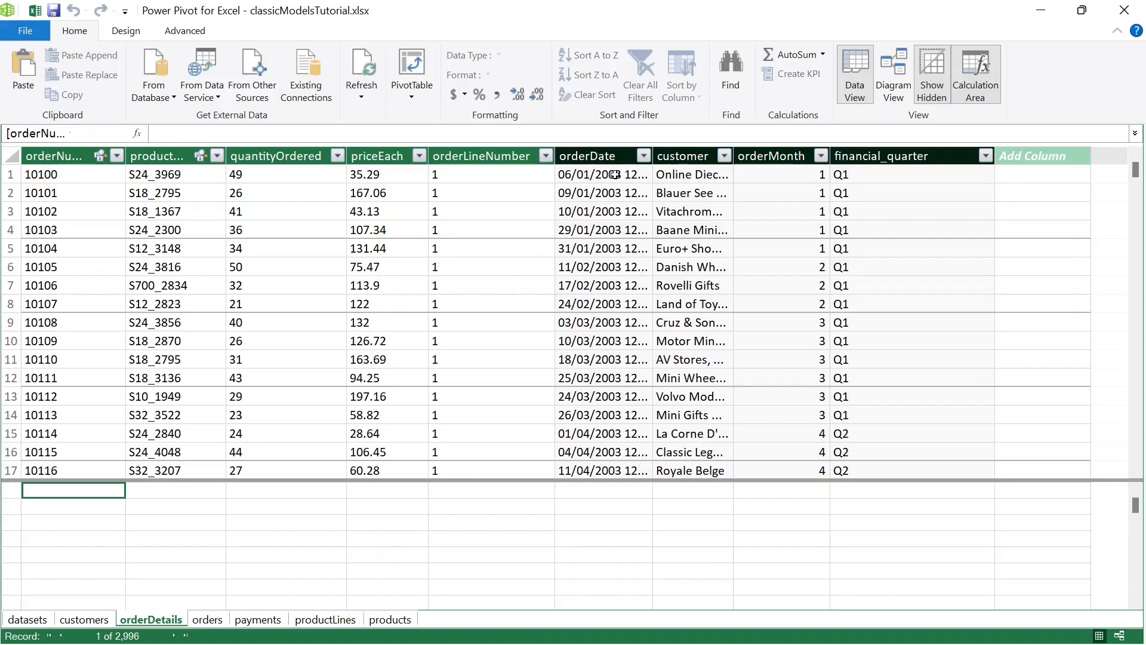
click(1017, 158)
double_click(1017, 159)
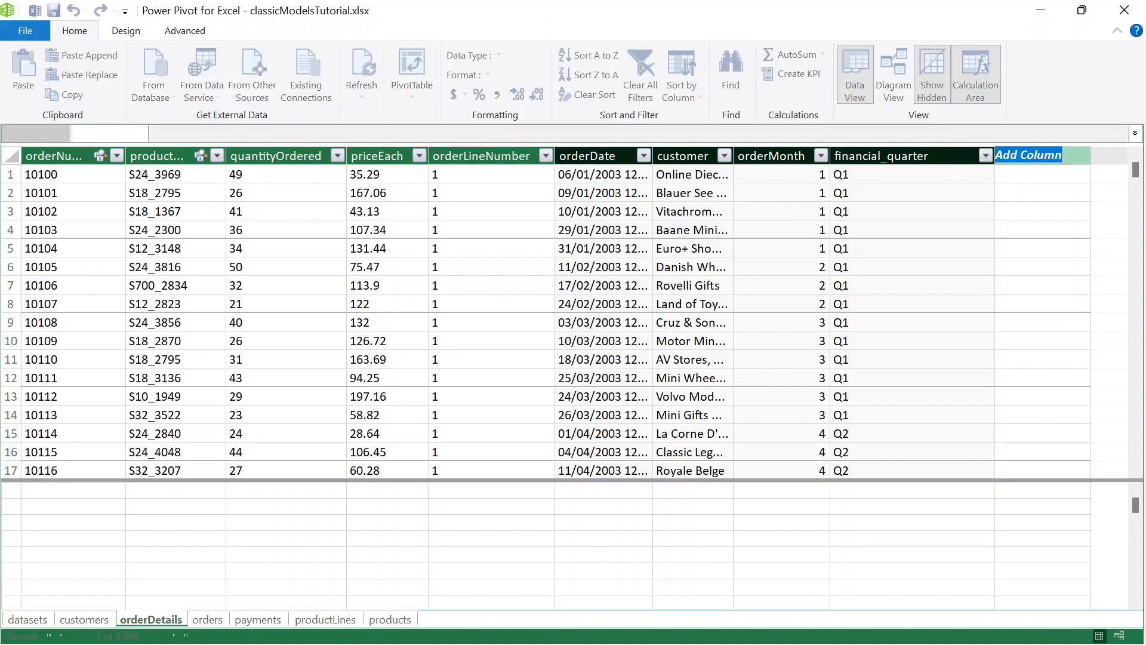
text(year)
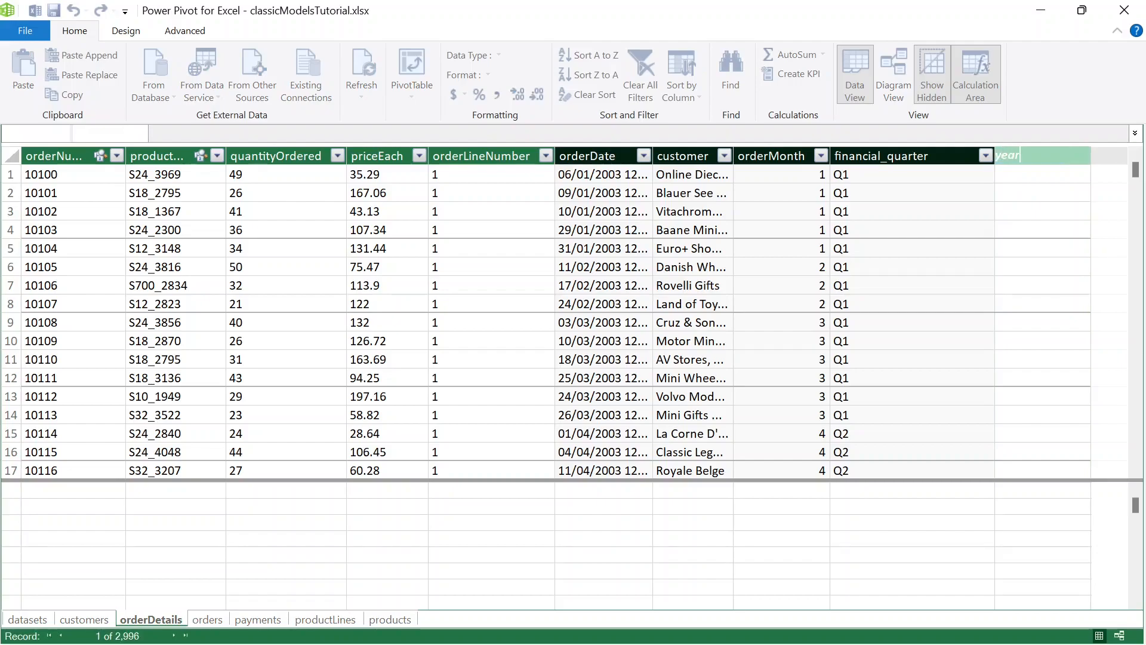
key(Return)
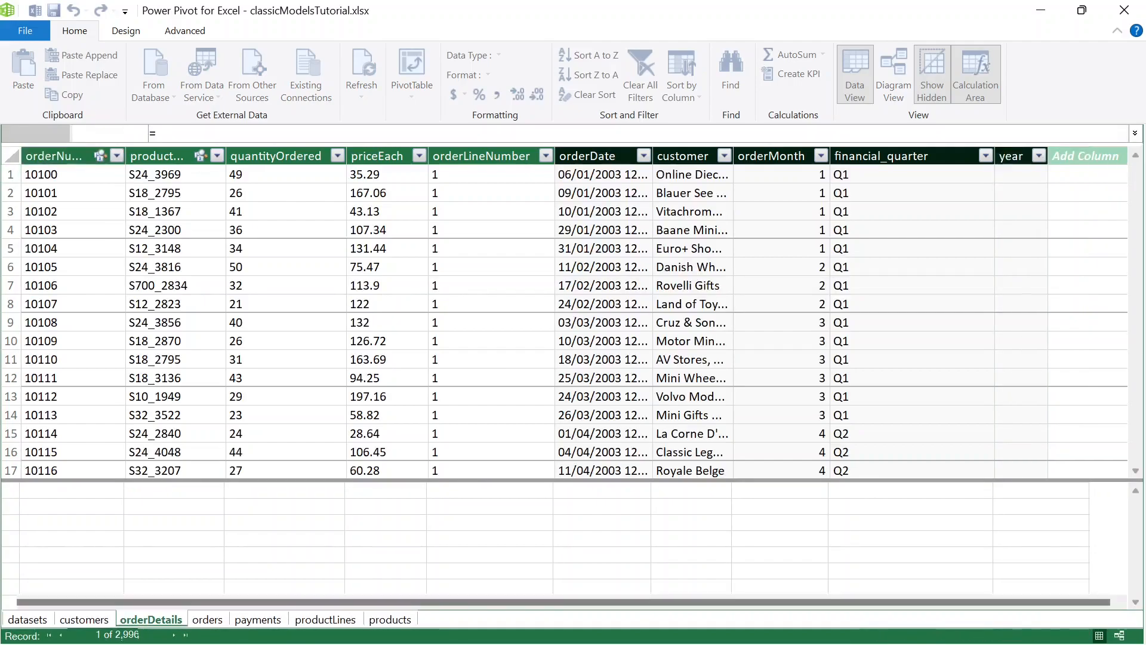
Fill the year column with the formula =YEAR([orderDate]).
text(=YEA)
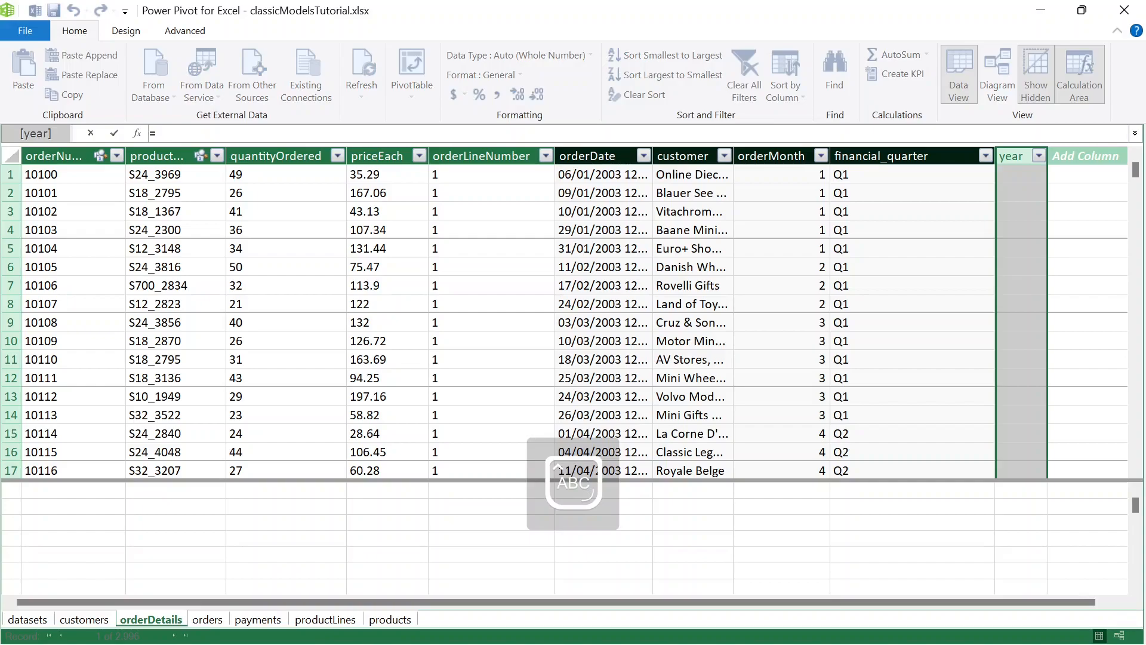
text(R()
key(Caps_Lock)
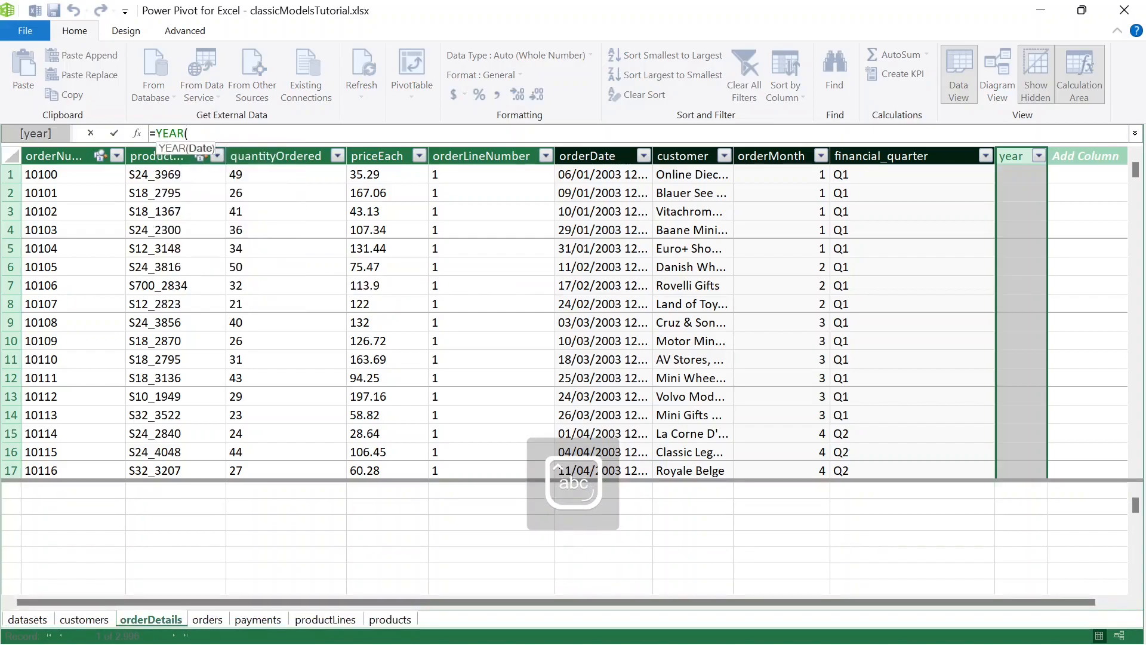
text([or)
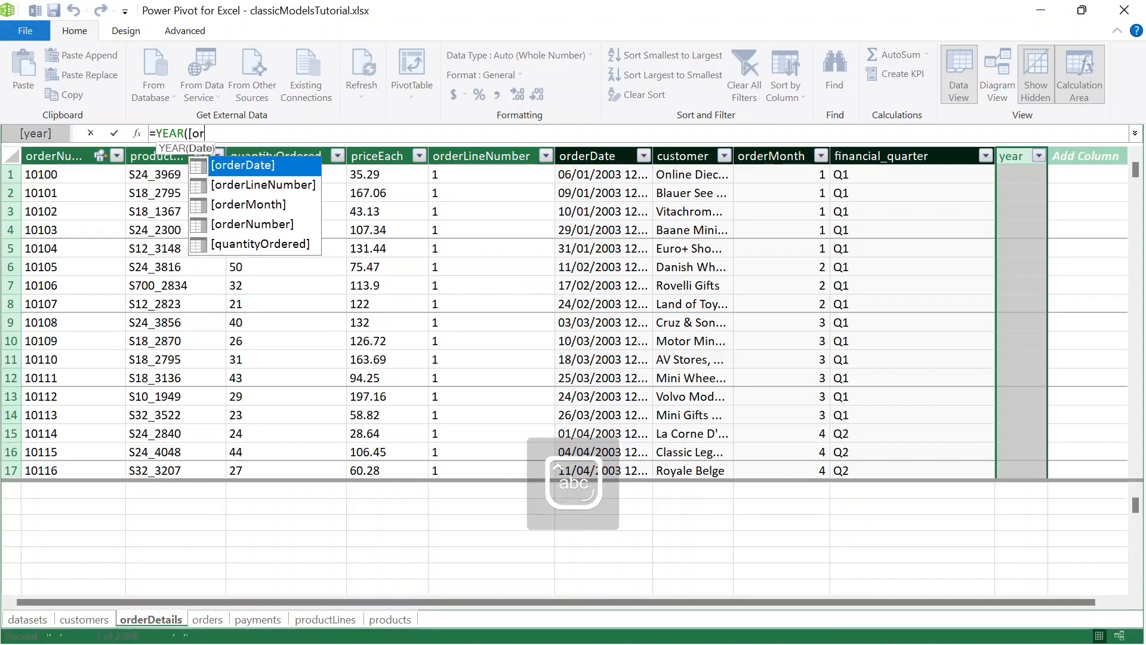
text(derDate]))
key(Return)
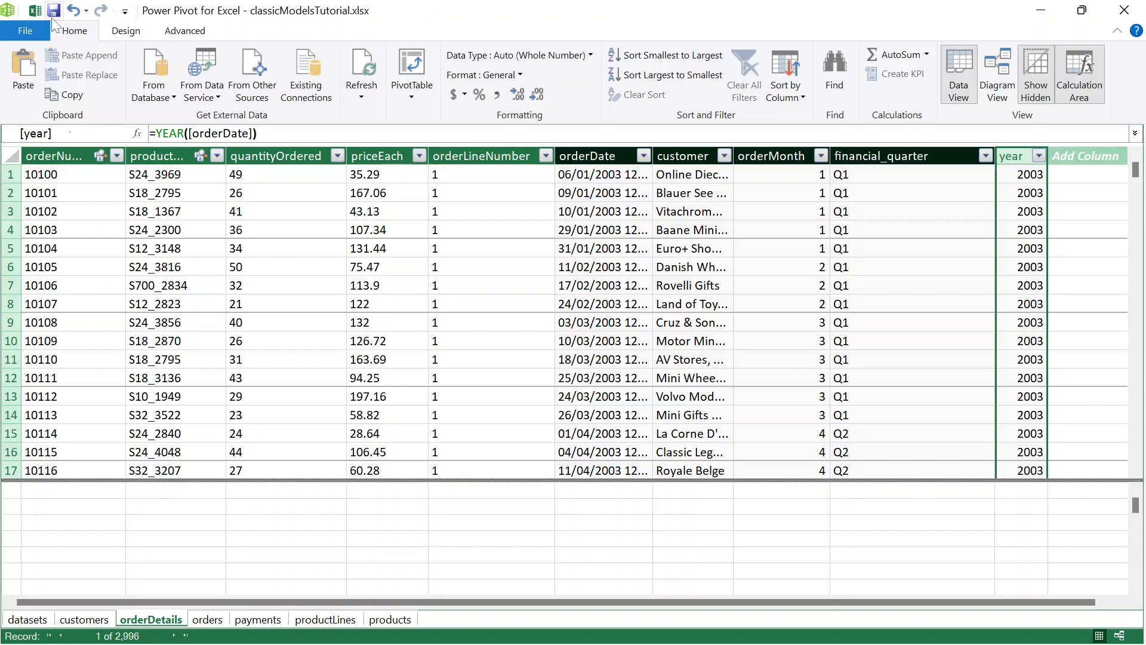
Save the workbook and close the data model window.
click(54, 12)
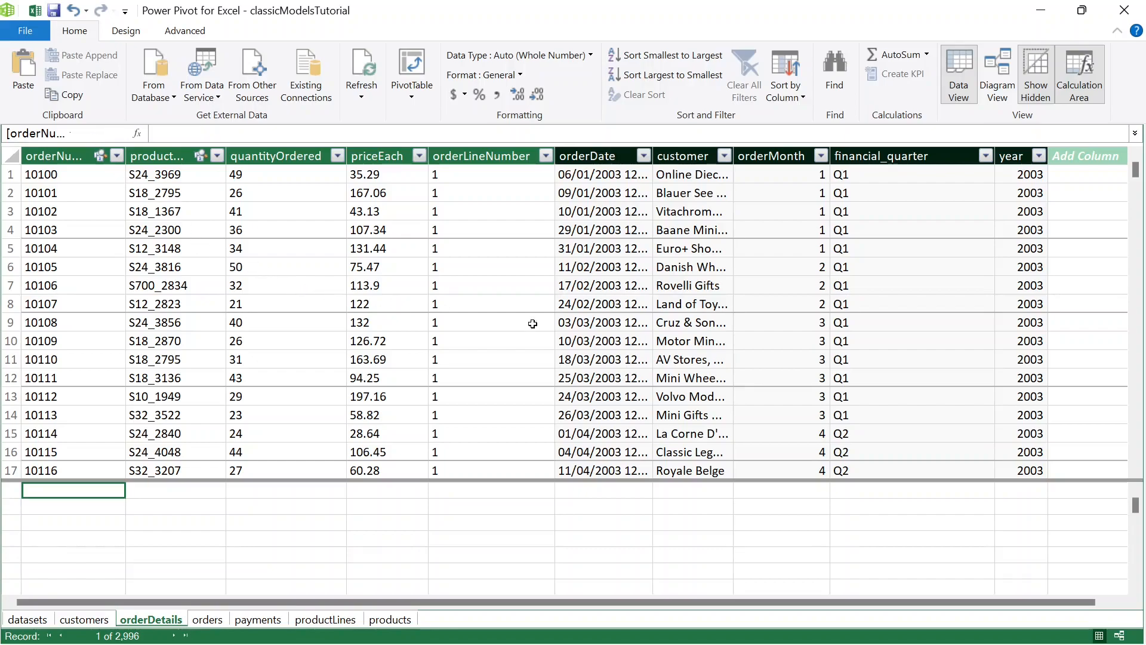
click(1127, 11)
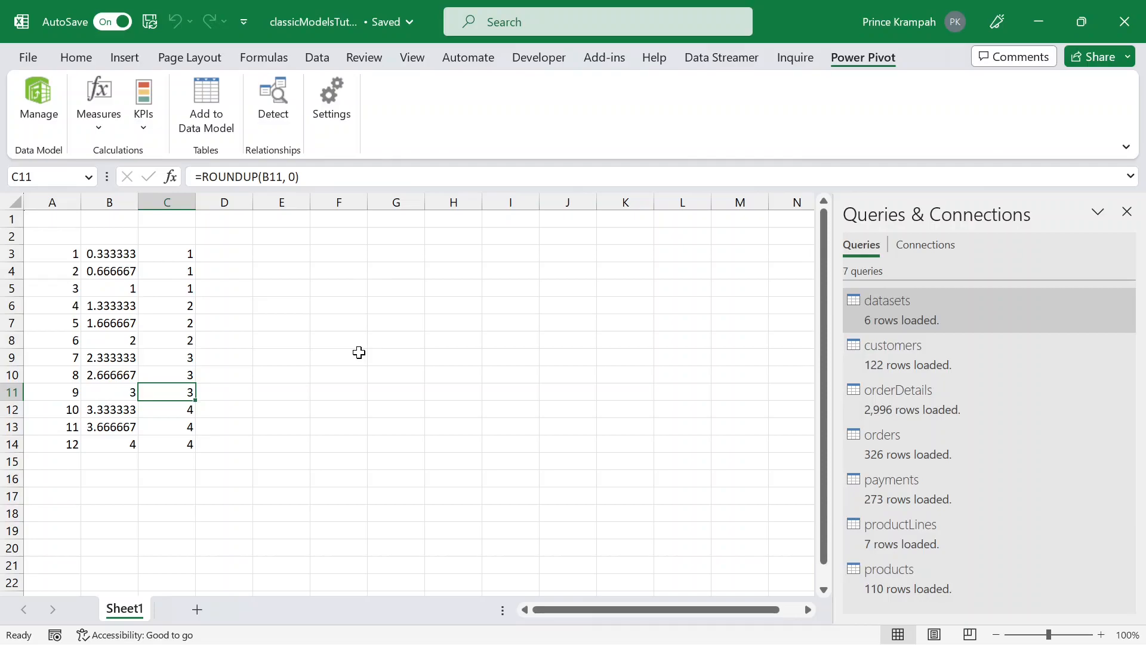
Reopen the Power Pivot data model and add a column named total_buy_price to the orderDetails table.
click(37, 99)
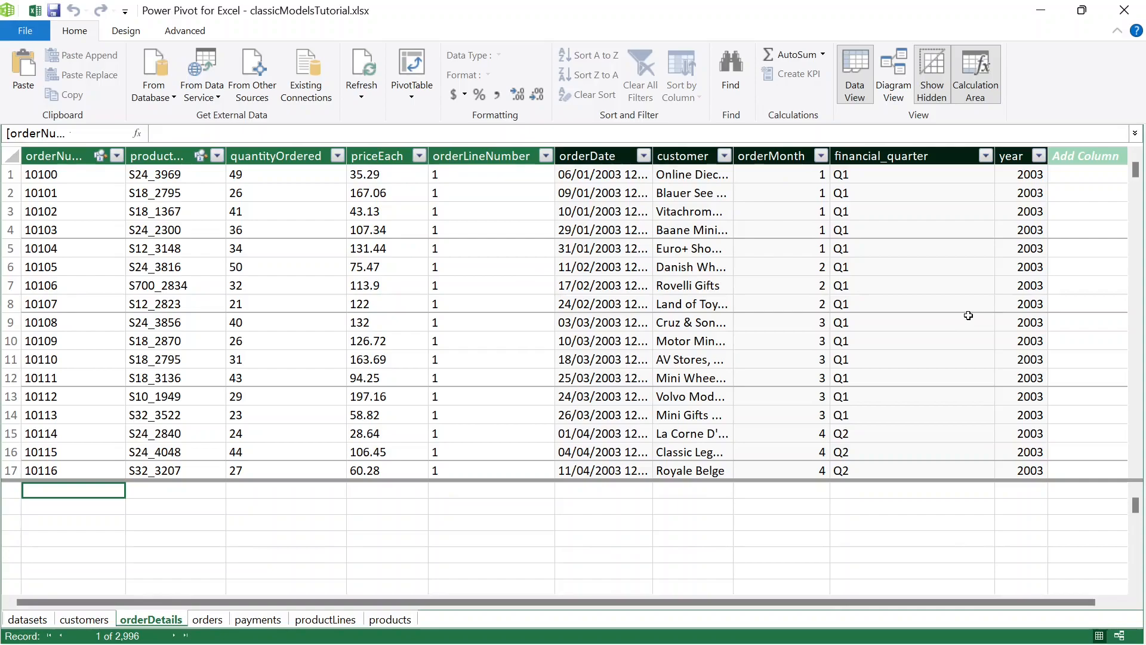
click(1077, 154)
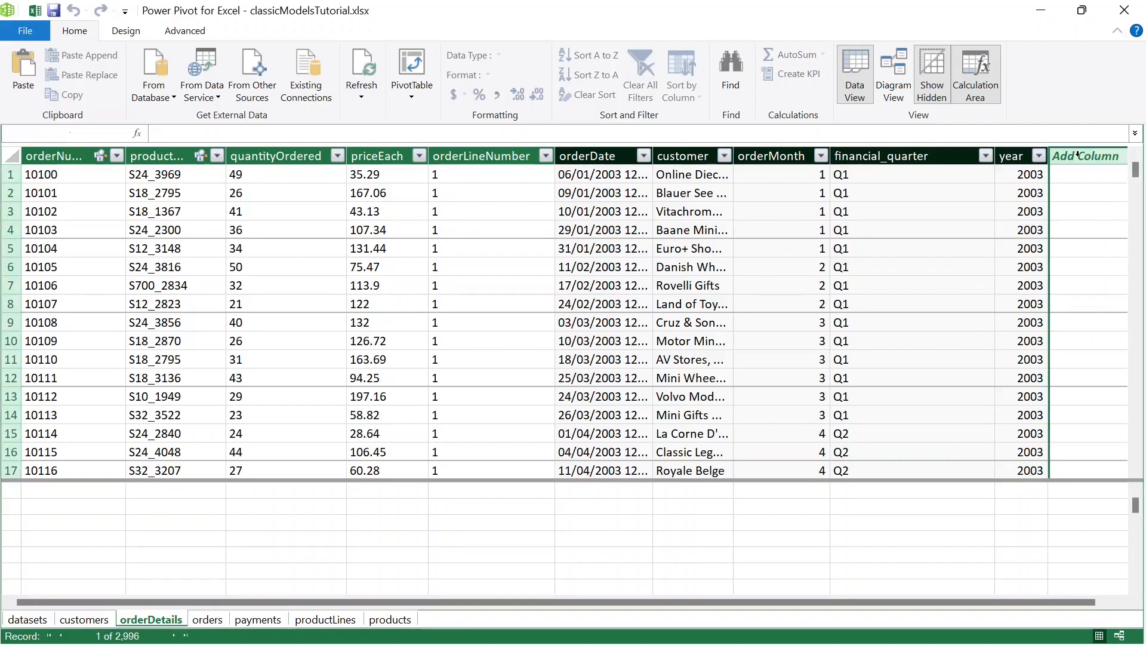
double_click(1078, 154)
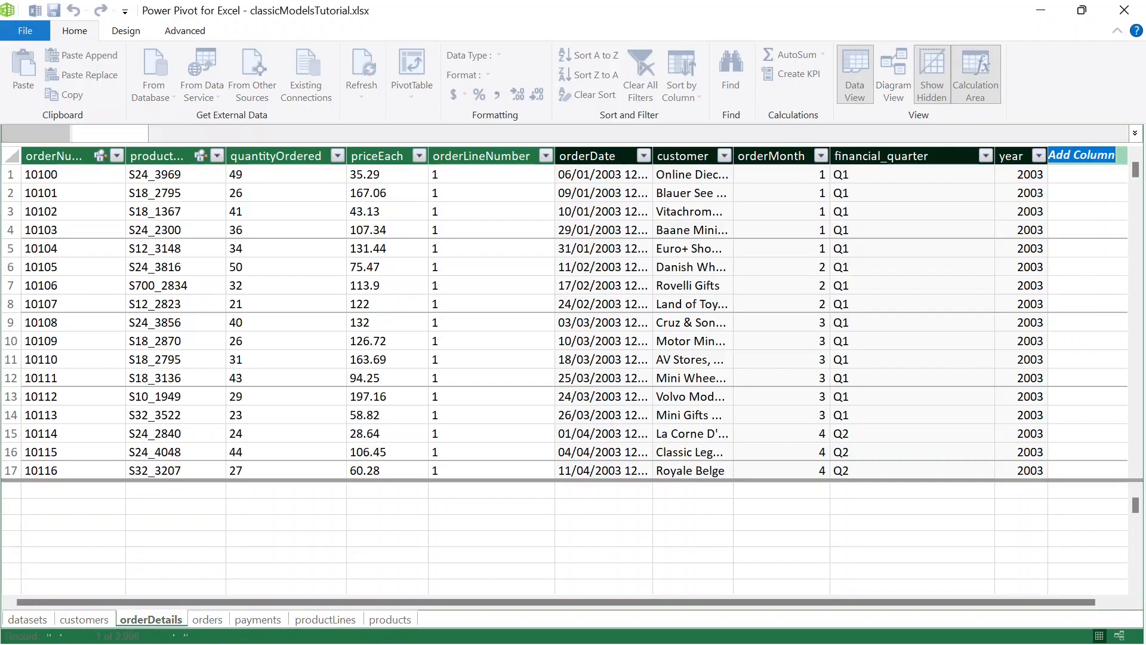
text(total_buy)
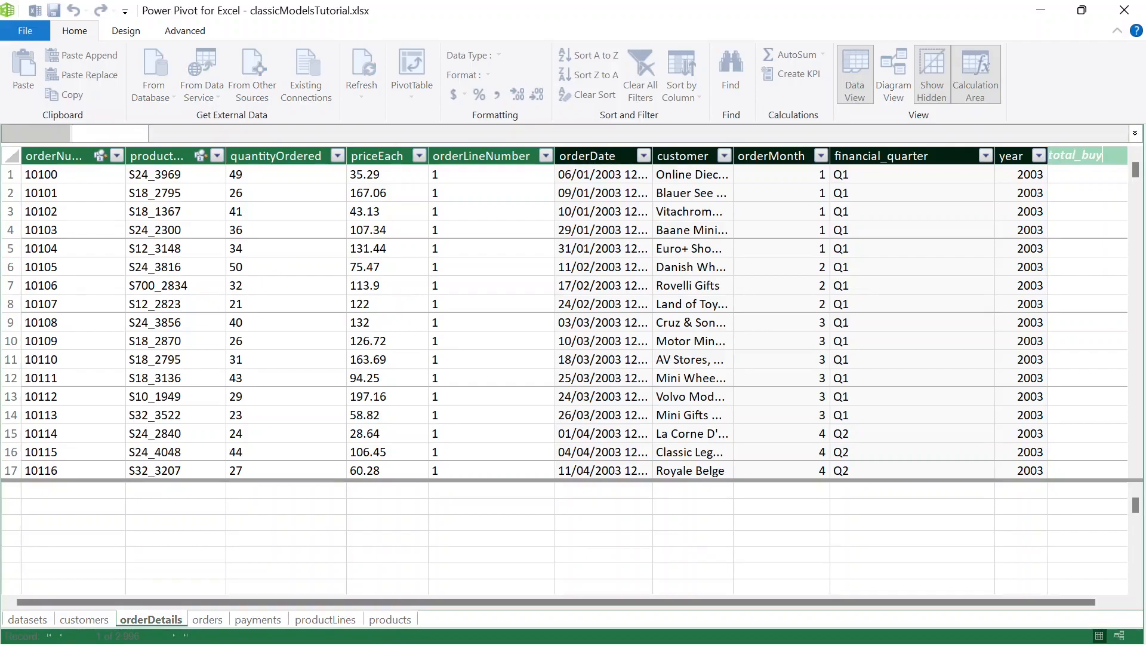
text(_price)
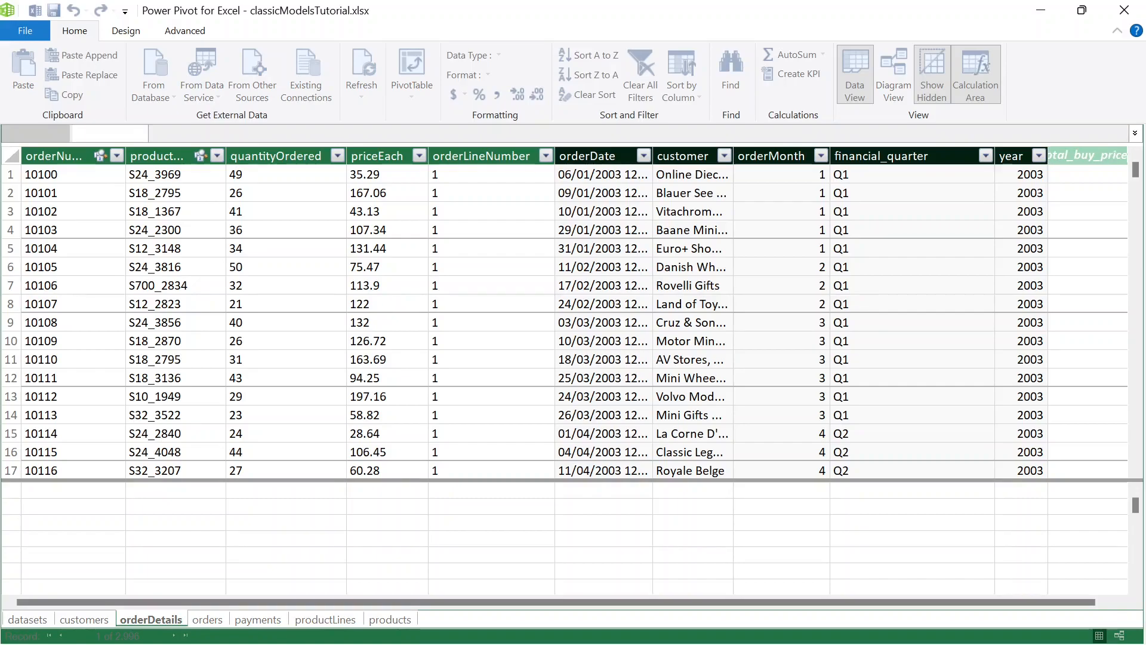
key(Return)
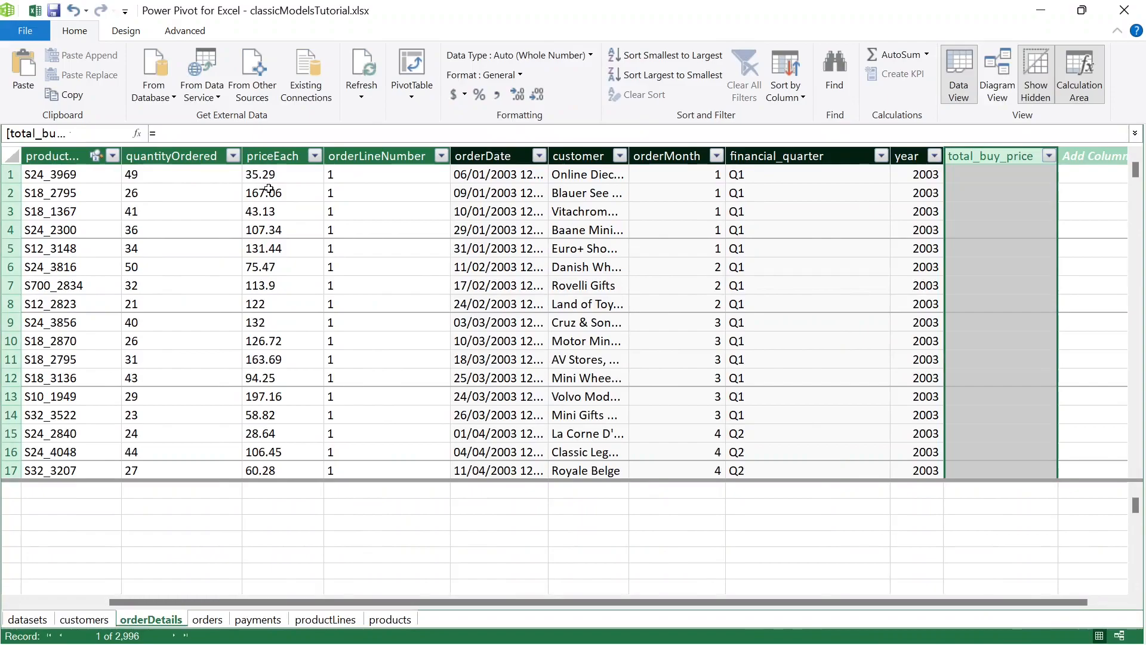
Start a formula with a column reference for total_buy_price and enlarge the formula editing area.
click(154, 133)
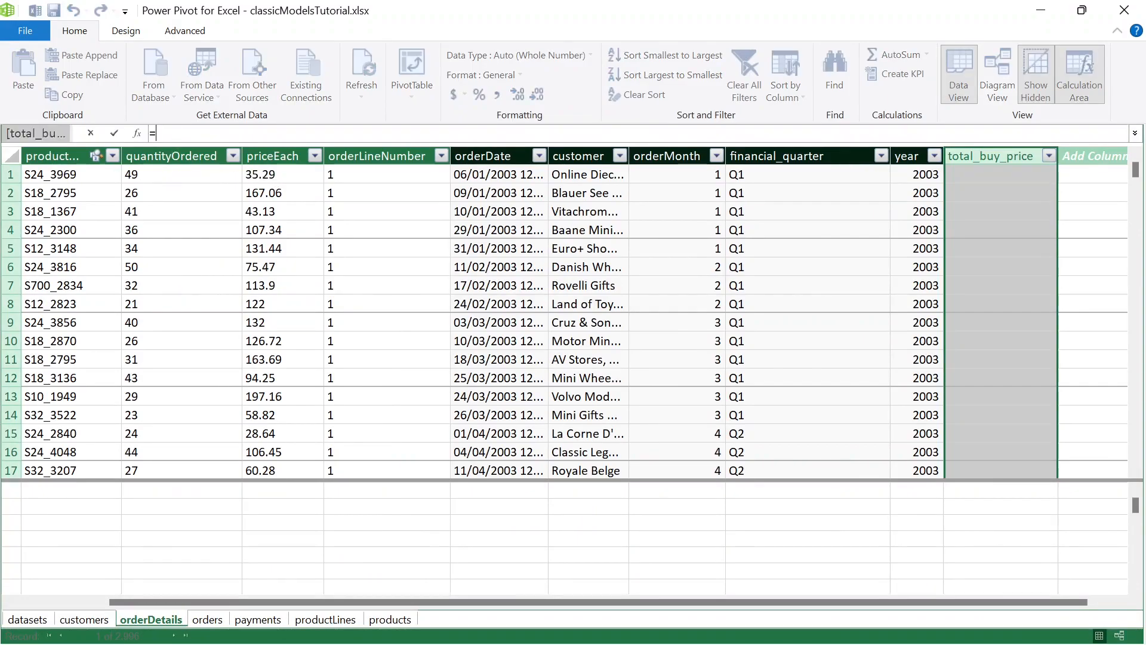
text(=)
key(BackSpace)
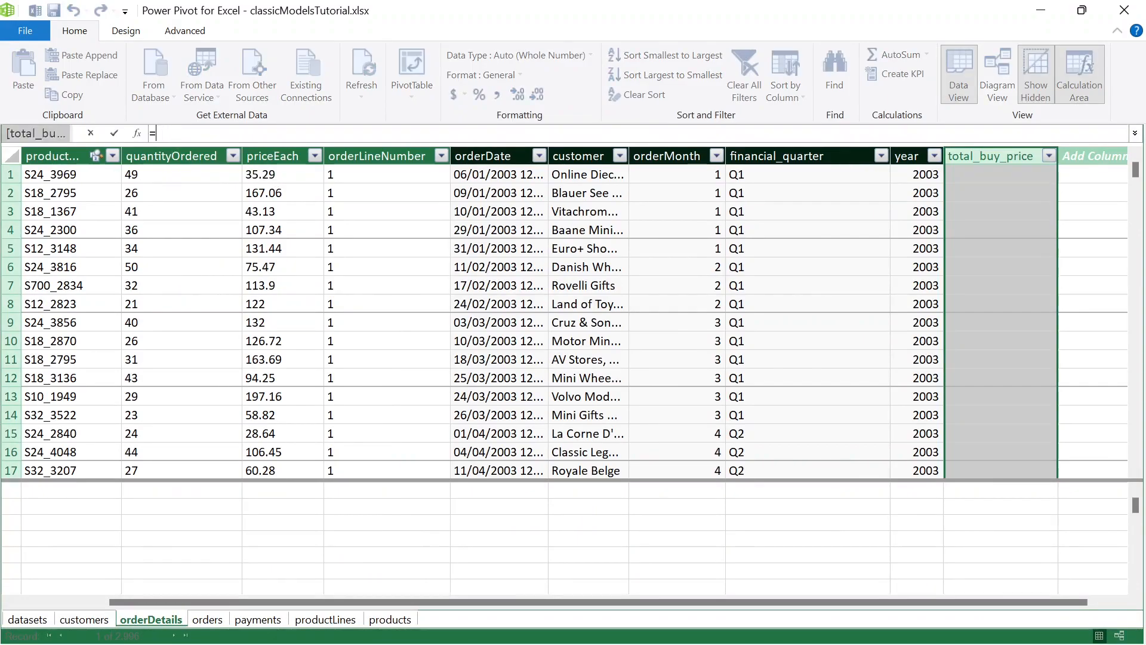
text([)
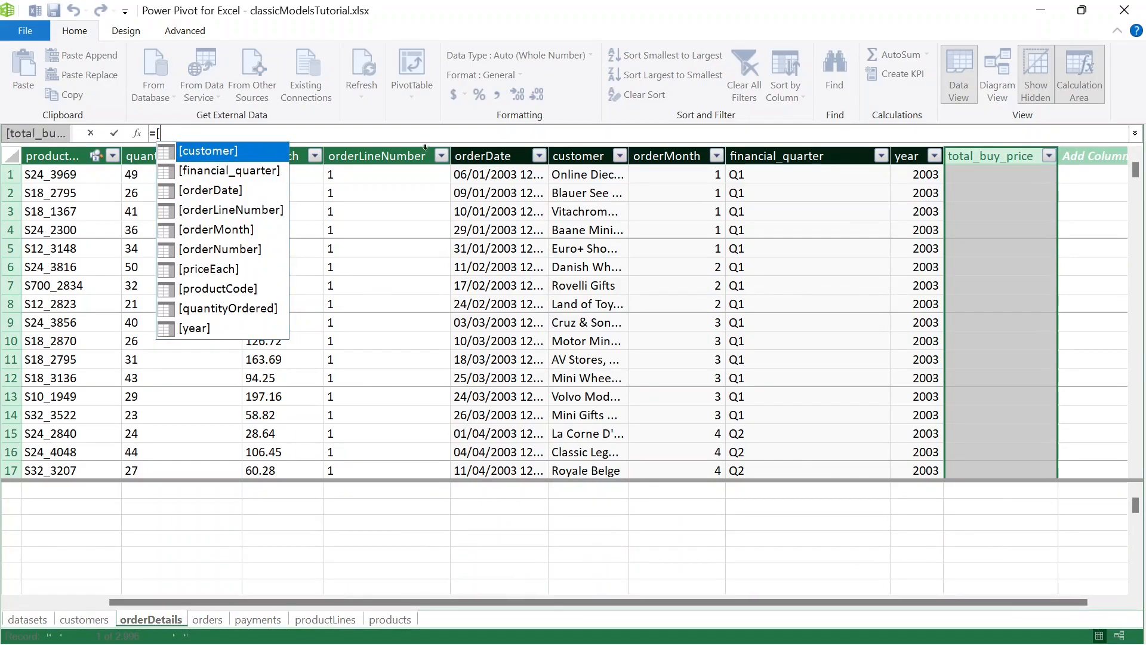
drag(440, 144, 436, 228)
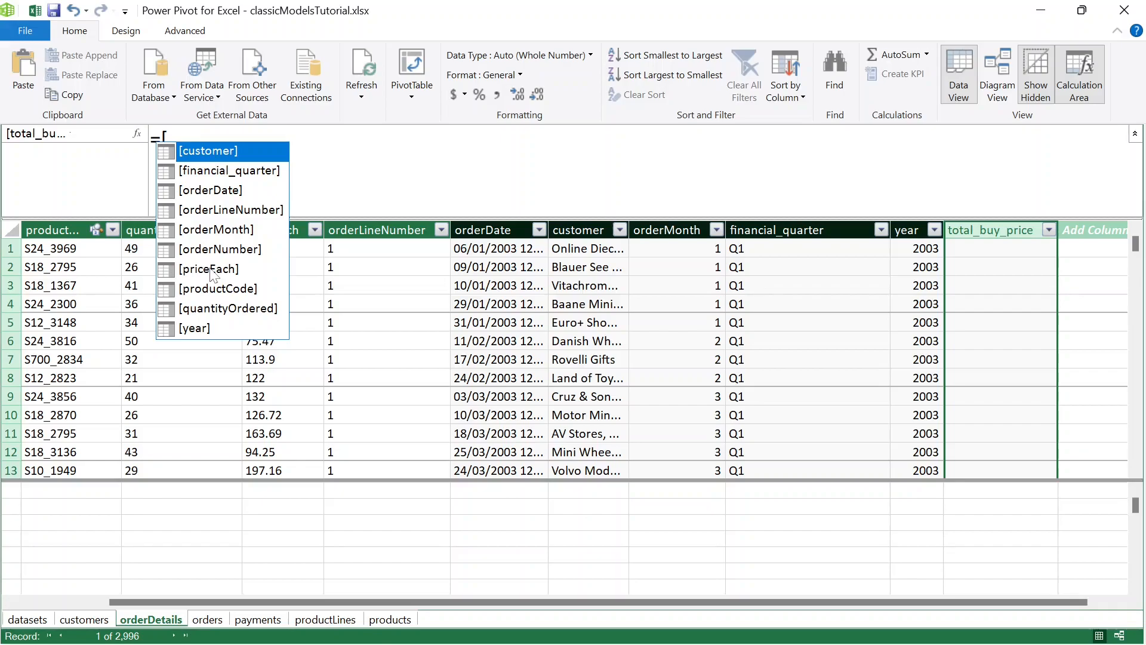
click(340, 152)
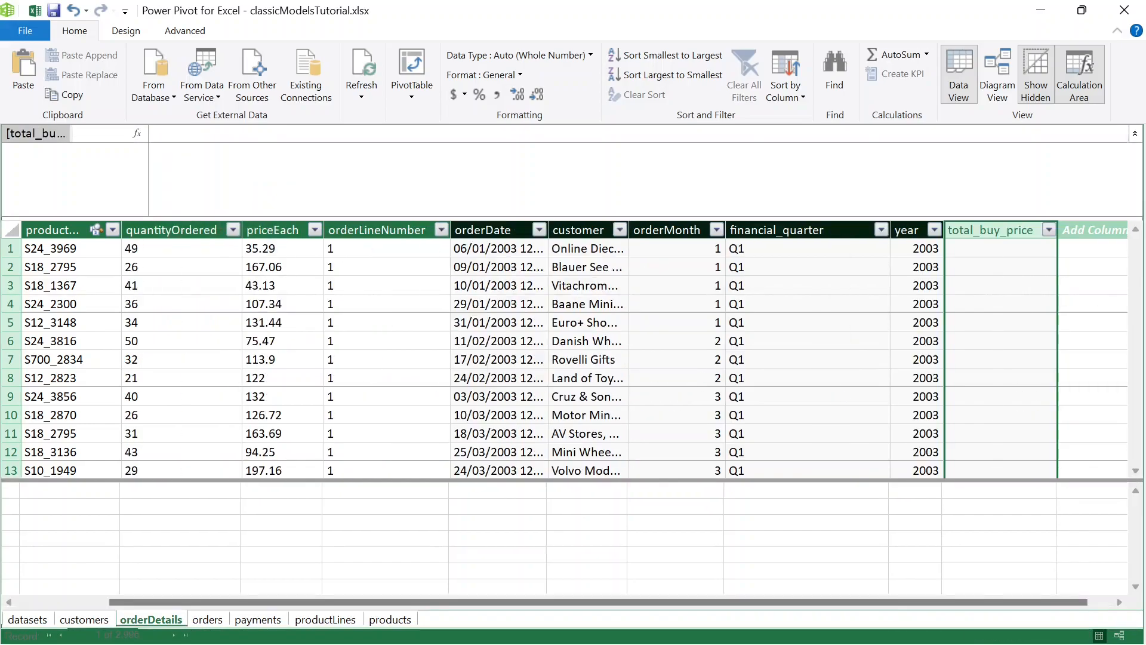
click(797, 364)
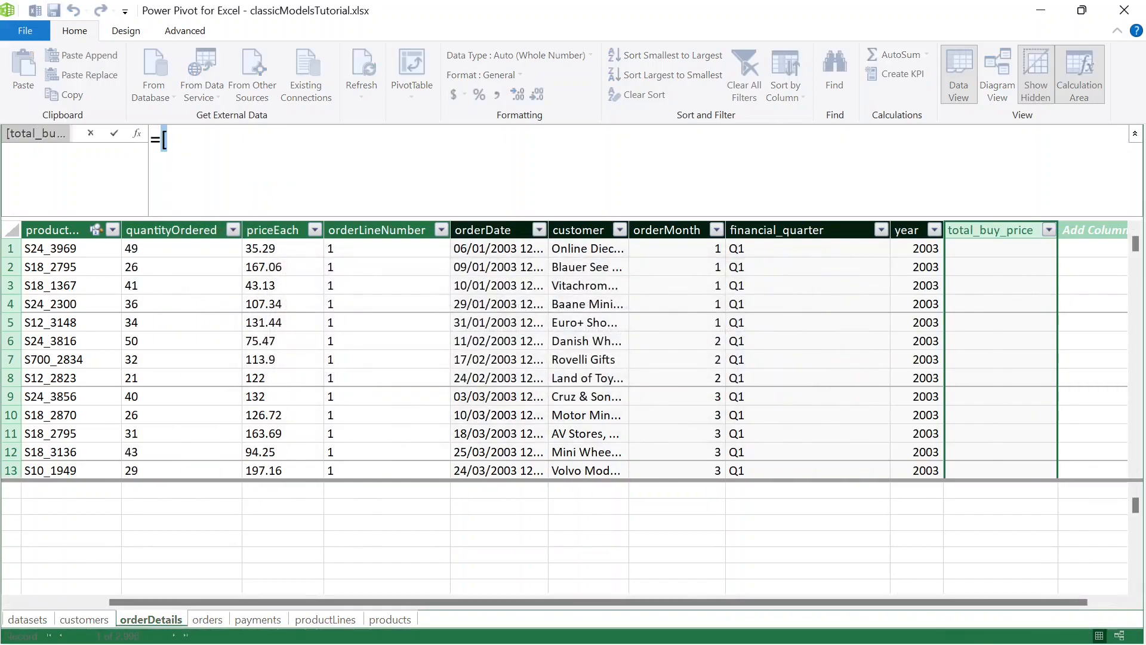
Complete the total_buy_price formula as =[quantityOrdered]*[priceEach].
text(w)
key(BackSpace)
text(qu)
double_click(268, 179)
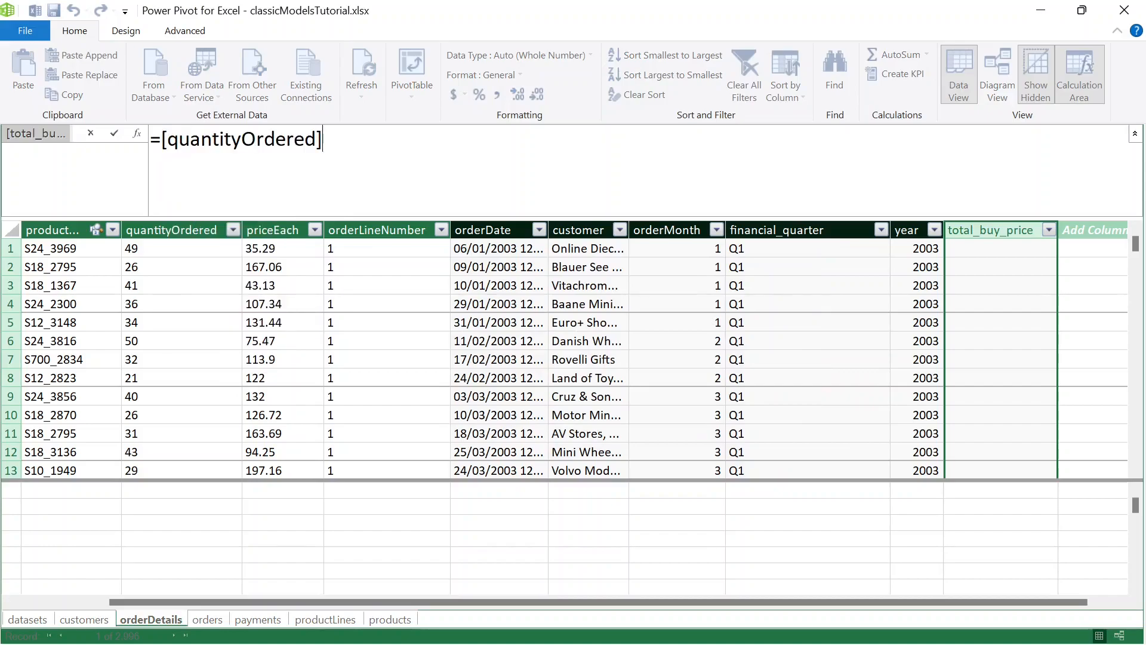
text(*)
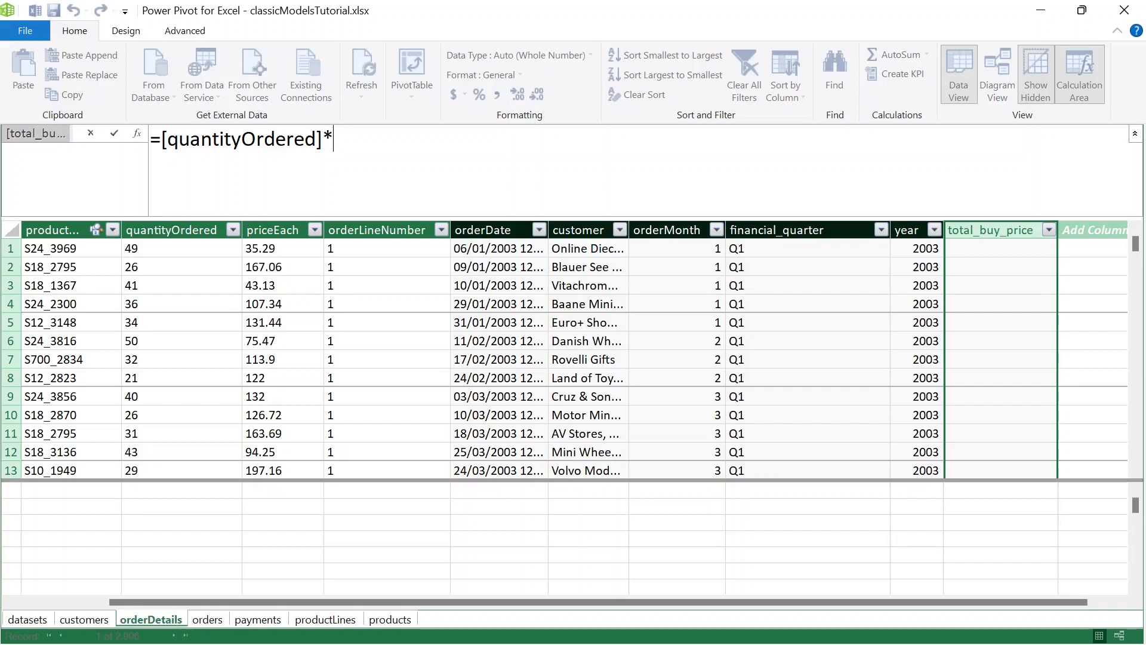
text([pri)
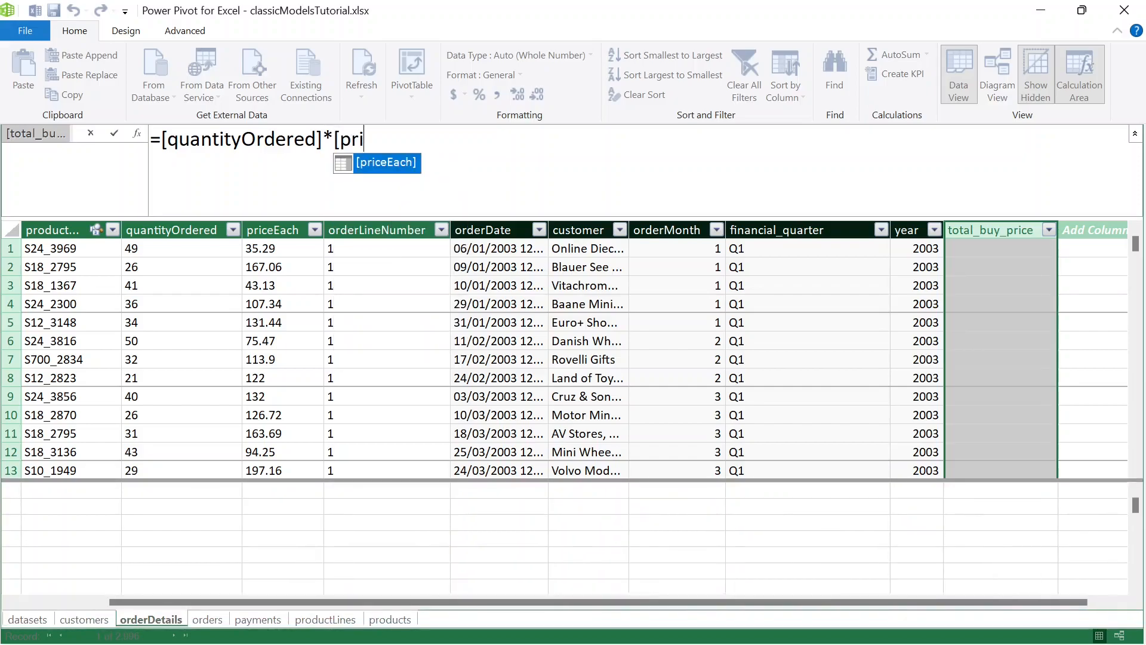
key(Tab)
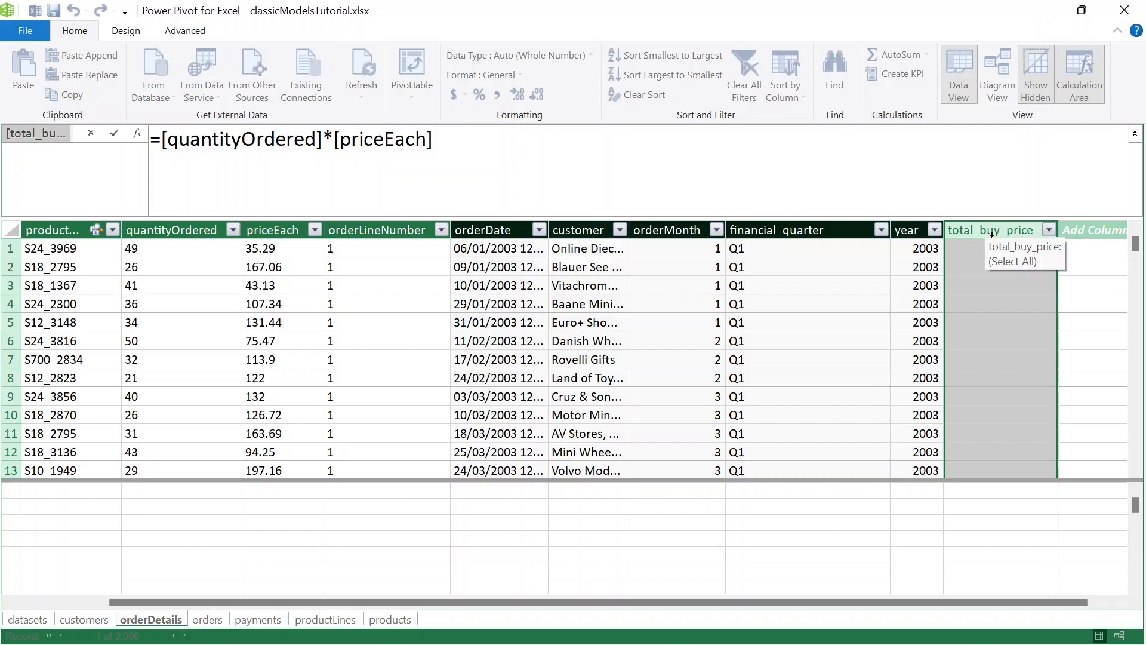
key(Return)
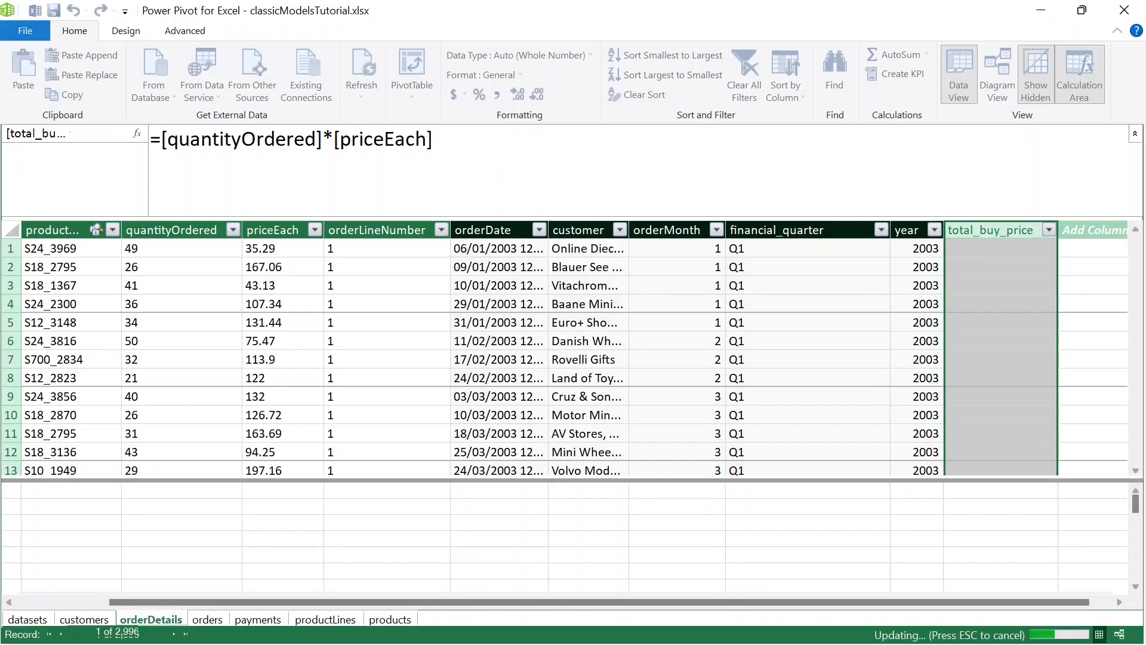
Rename the total_buy_price column as total_selling_price.
double_click(1016, 229)
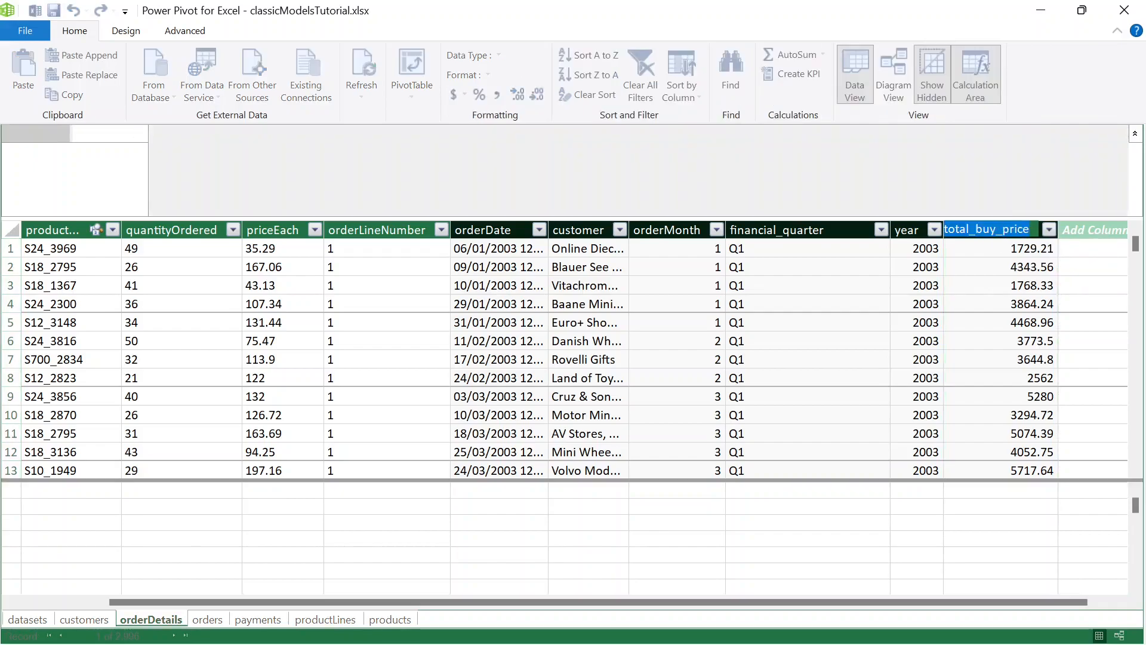
key(BackSpace)
key(BackSpace)
key(BackSpace)
text(sell)
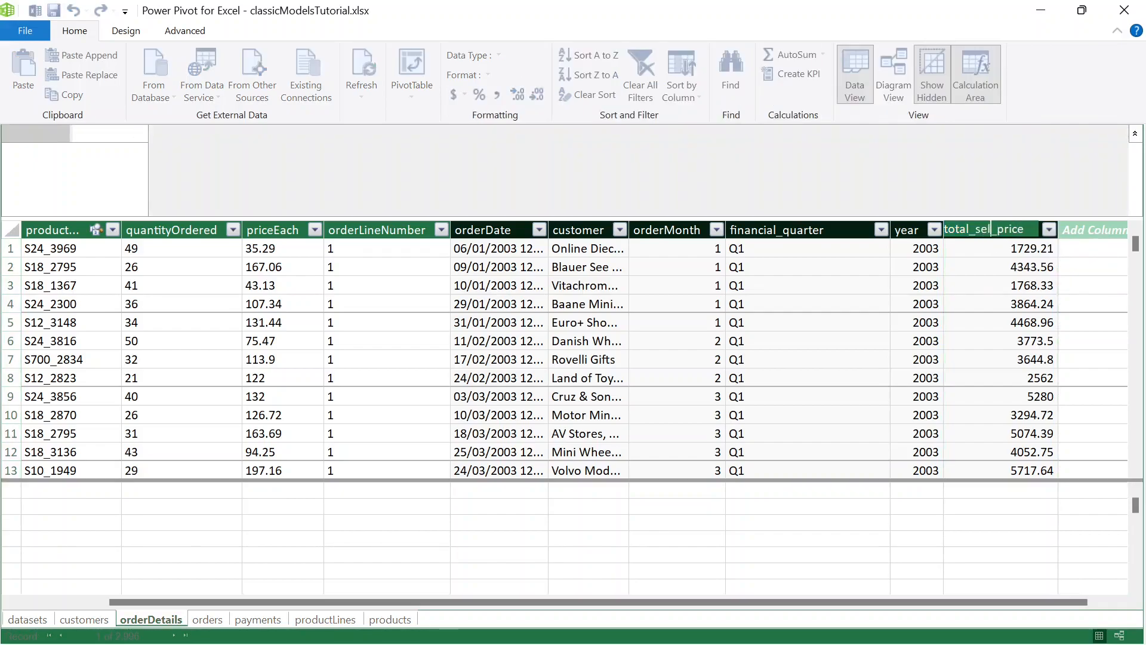
text(ing)
key(Return)
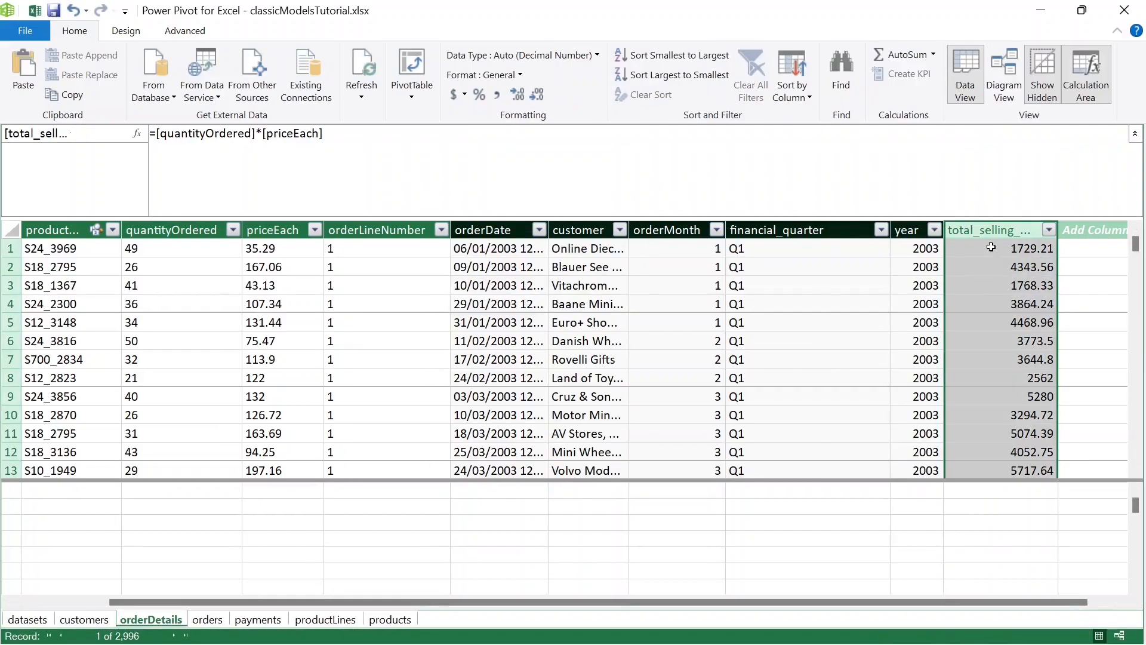
Add a calculated column to the orderDetails table with the formula =RELATED(products[buyPrice]).
click(1090, 229)
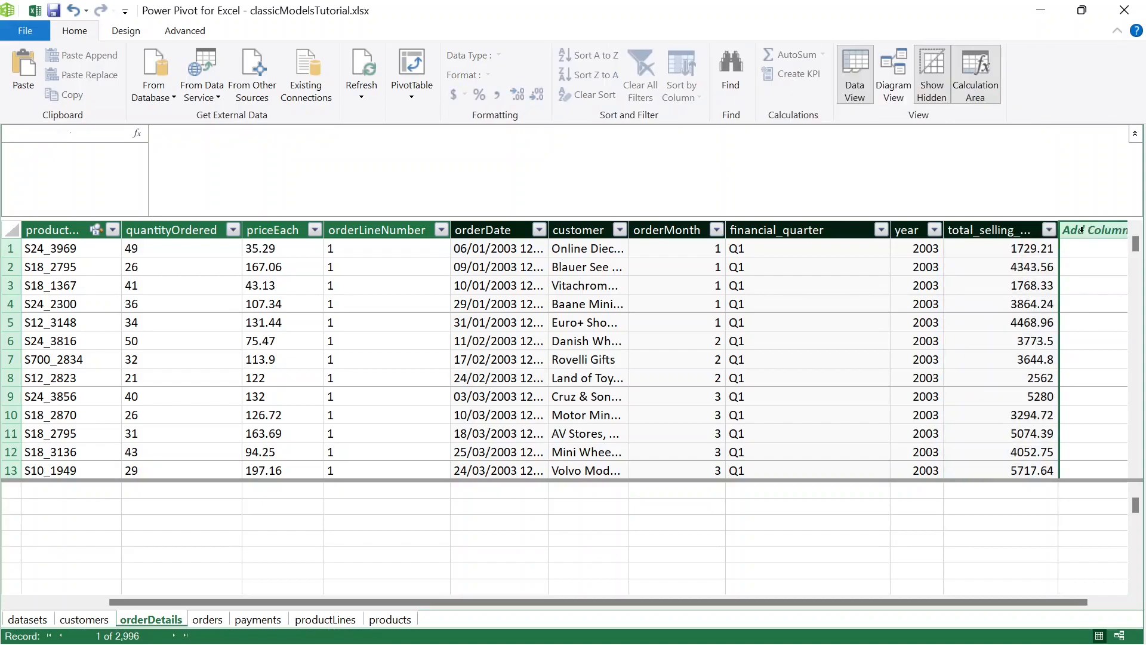
click(156, 134)
text(=)
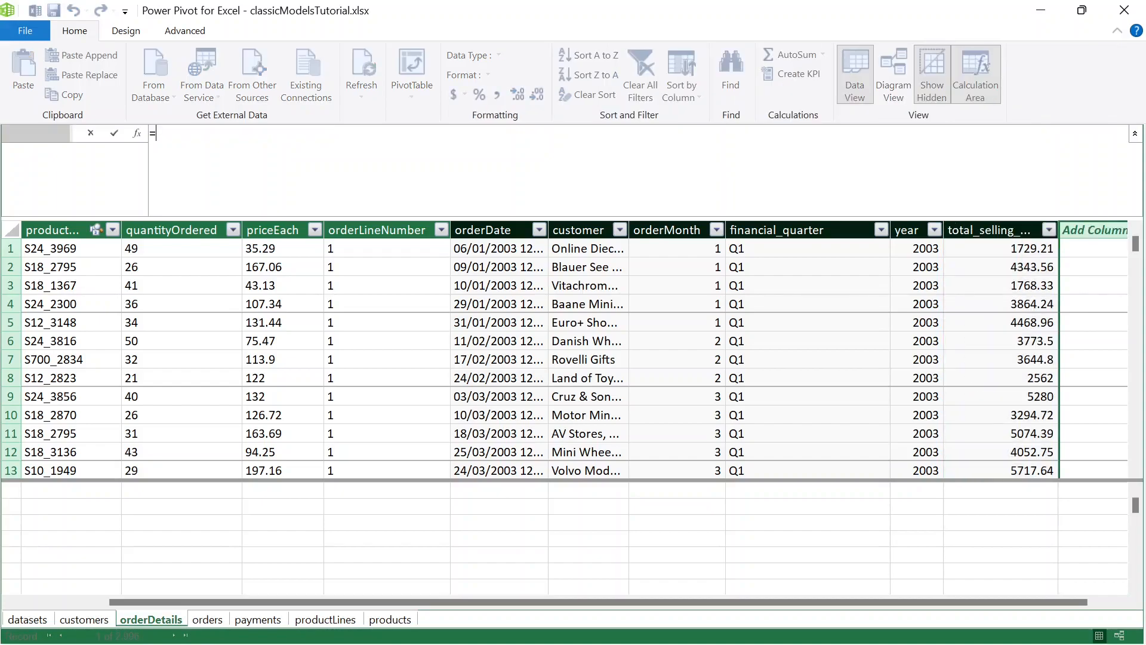
text(REL)
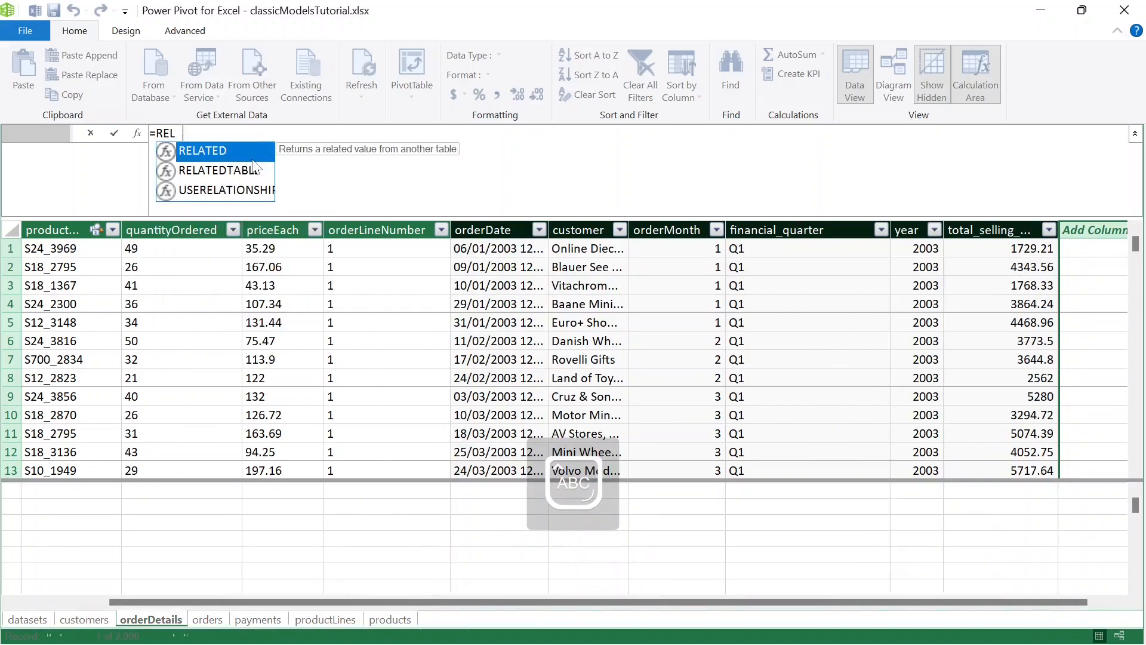
key(Tab)
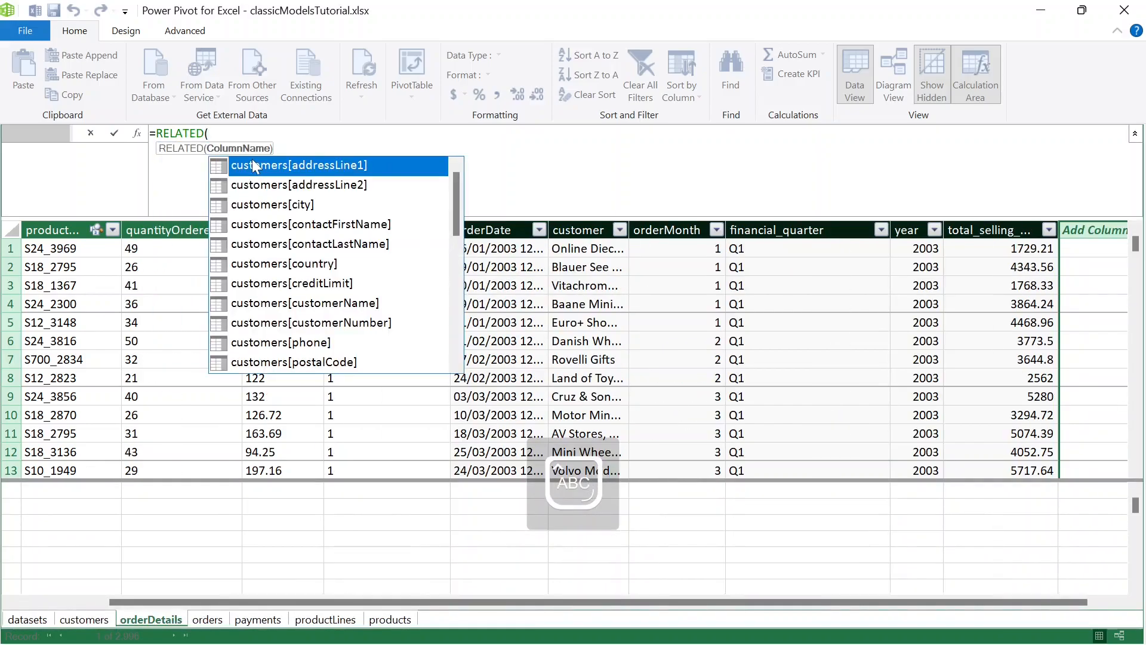
text(BU)
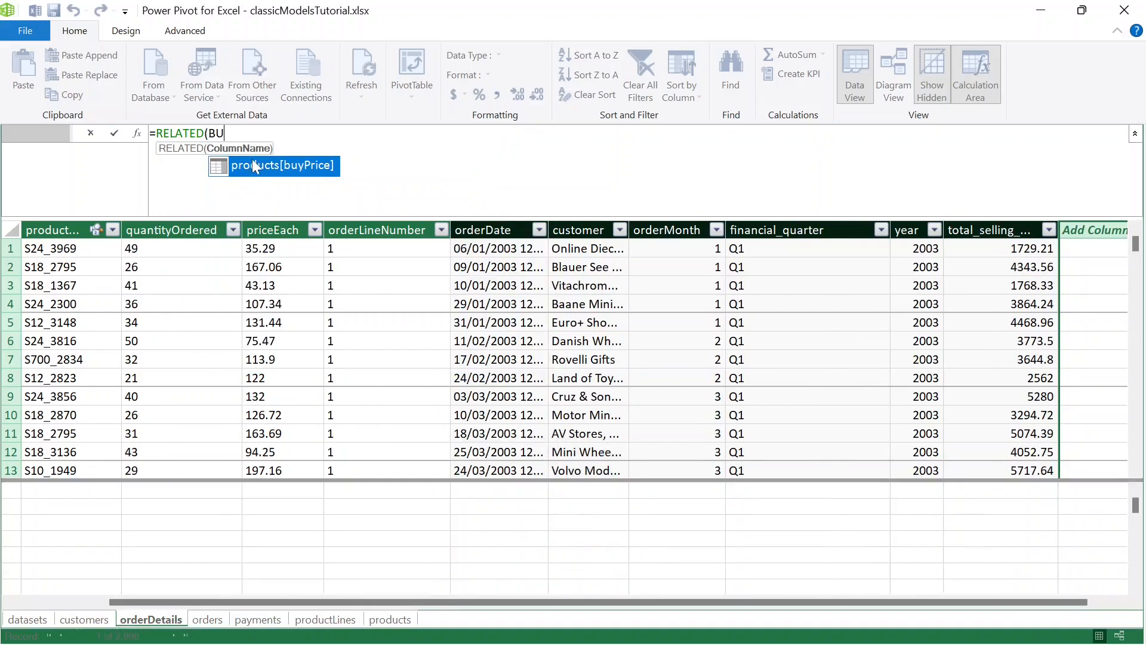
double_click(255, 167)
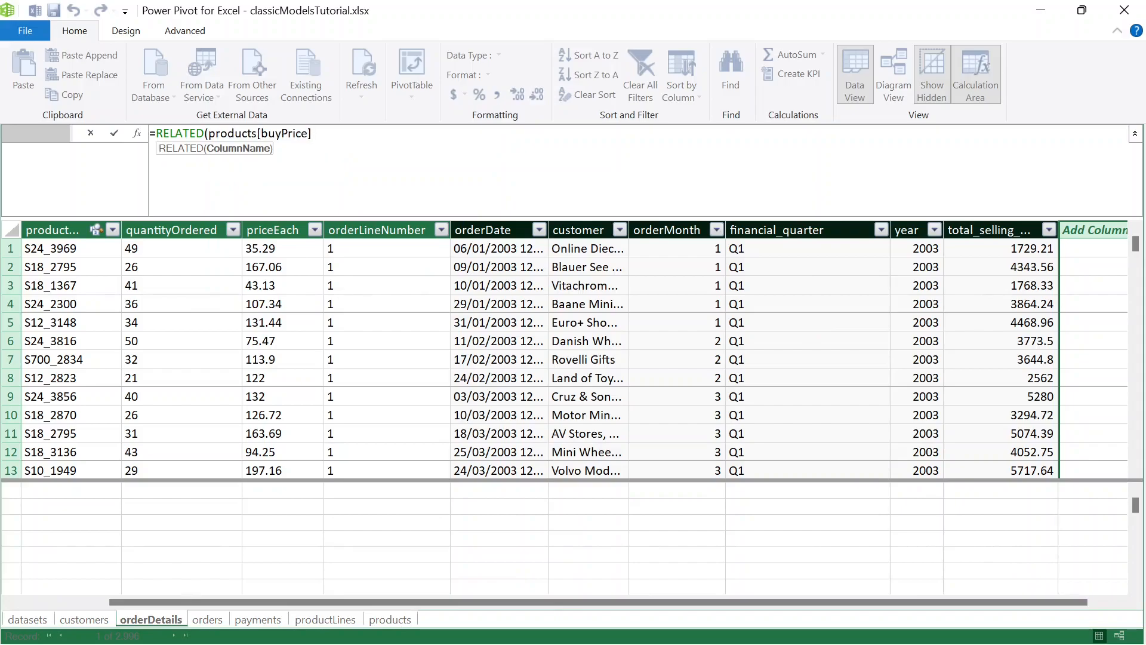
text())
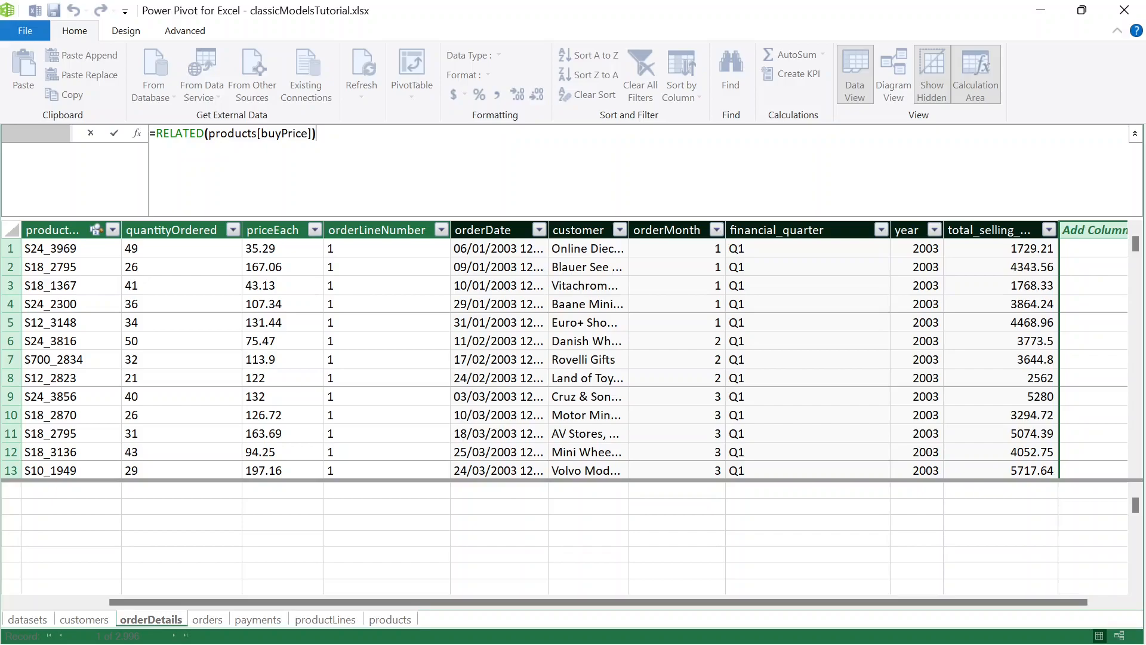
key(Return)
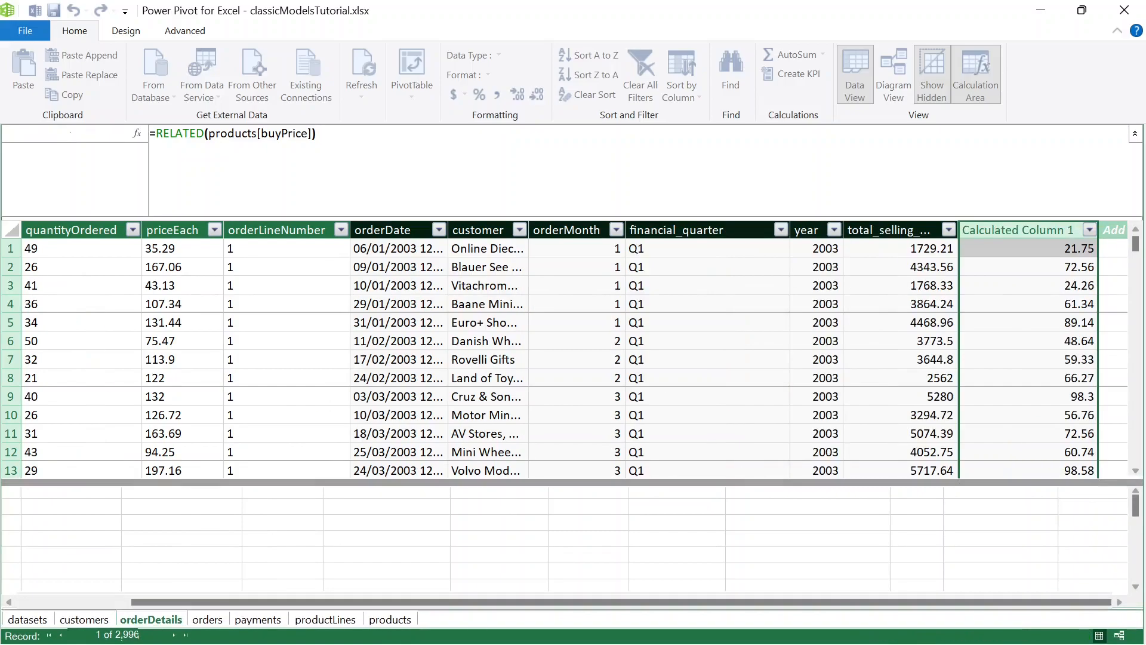
Rename the new related-price column as buyPrice.
double_click(1009, 231)
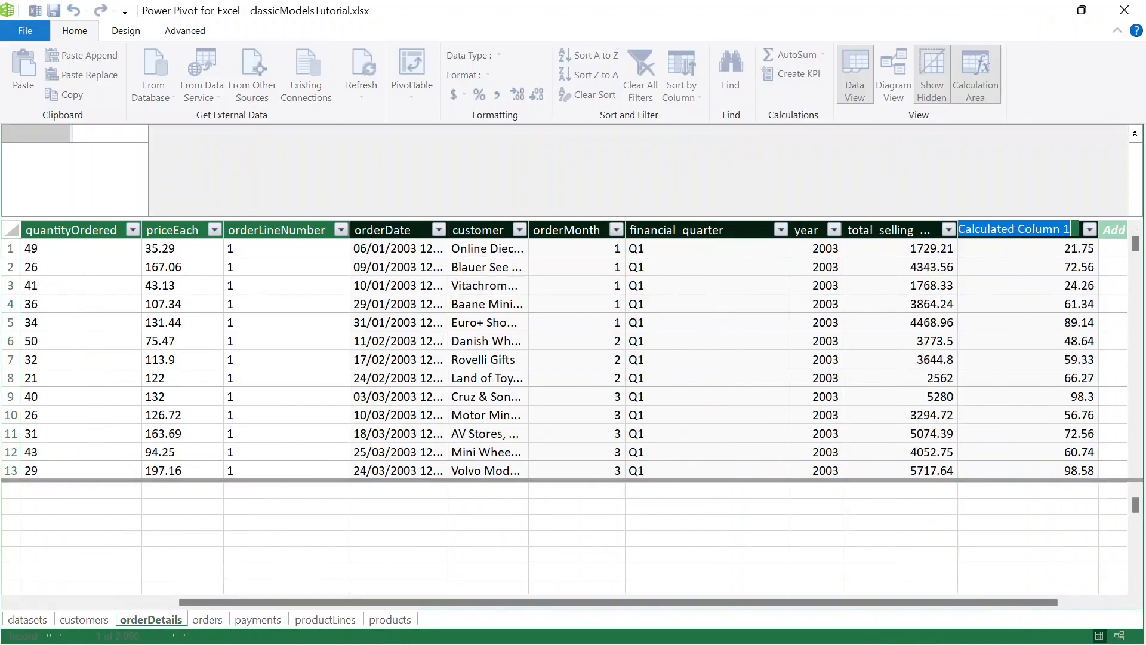
text(BU)
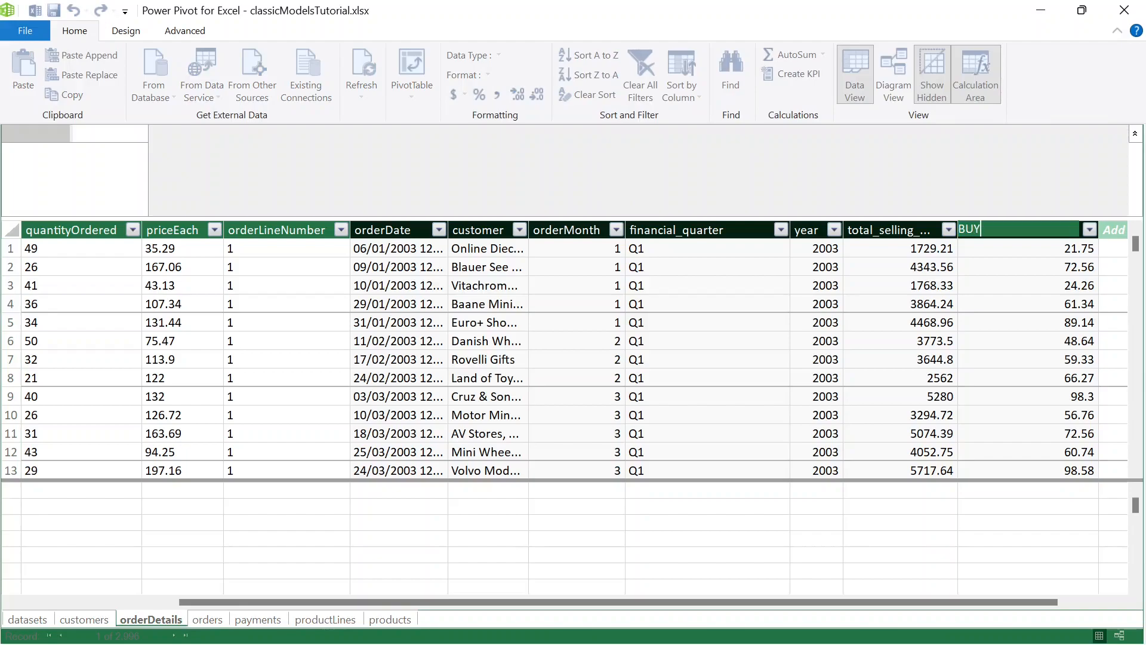
key(BackSpace)
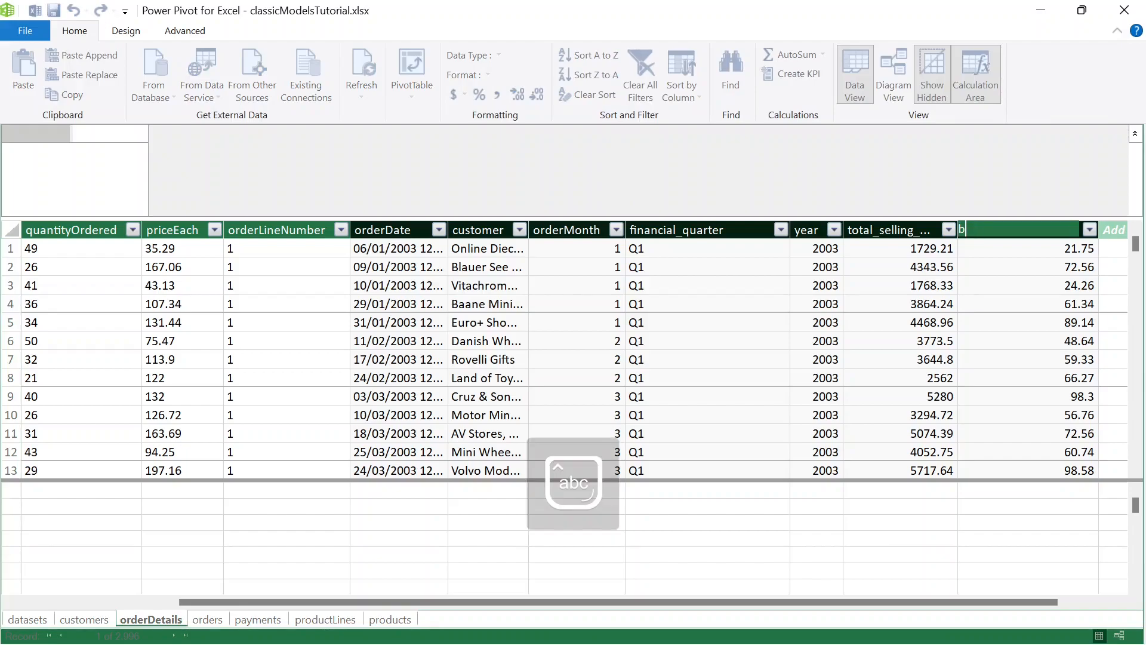
text(uyPrice)
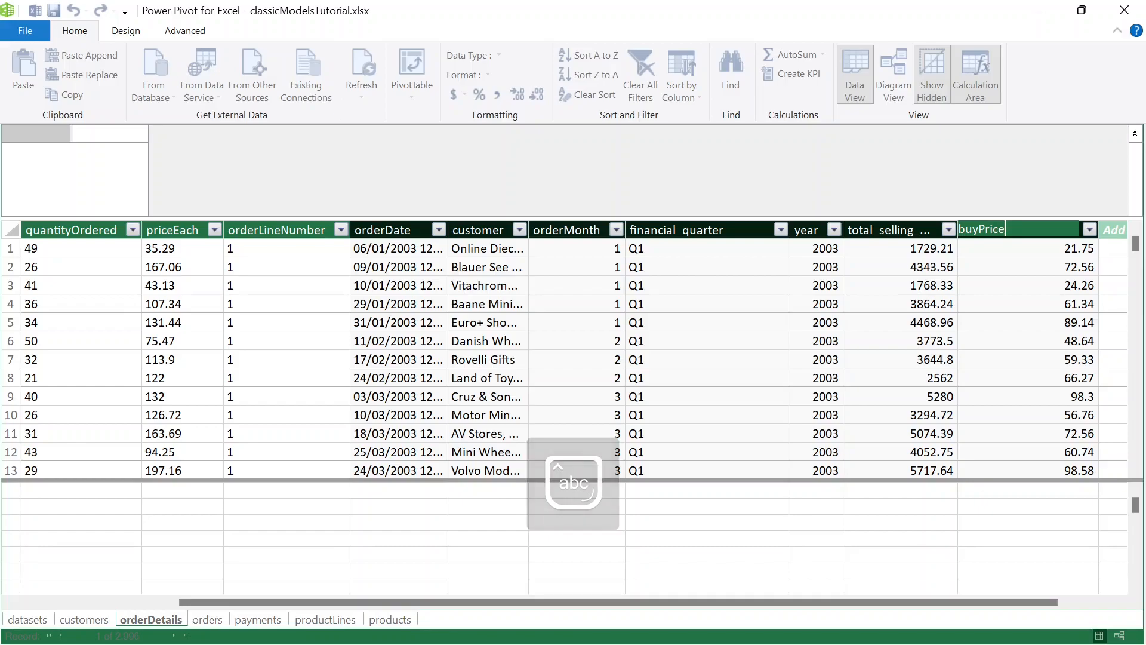
key(Return)
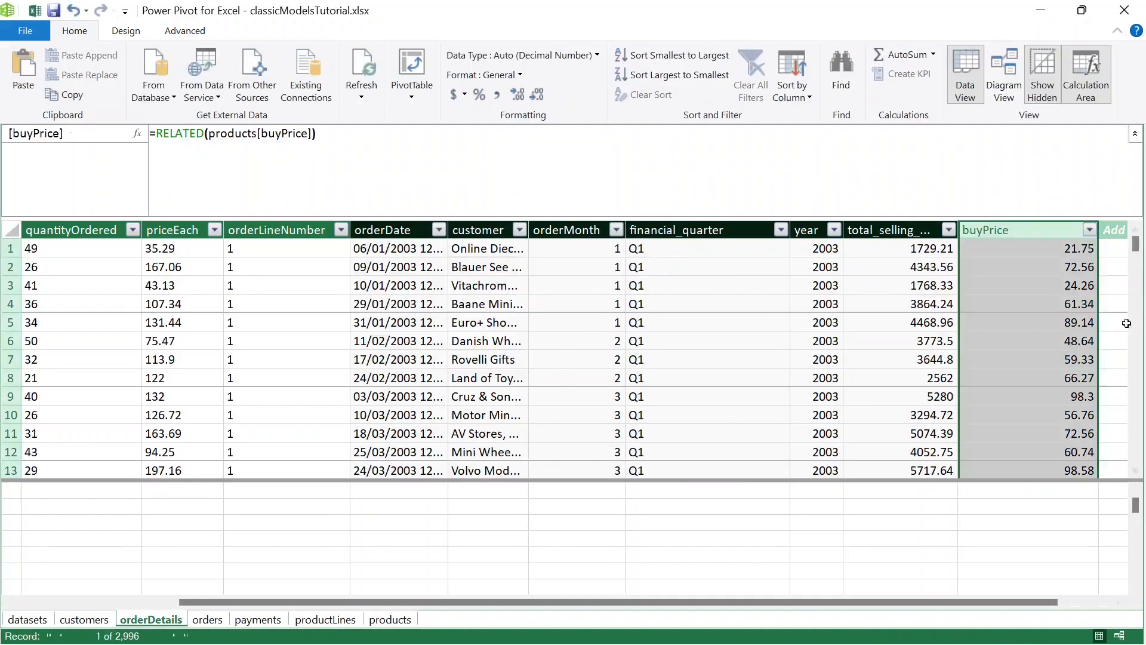
Add a new column named total_buy_price after the buyPrice column in the orderDetails table.
drag(1038, 603, 1115, 620)
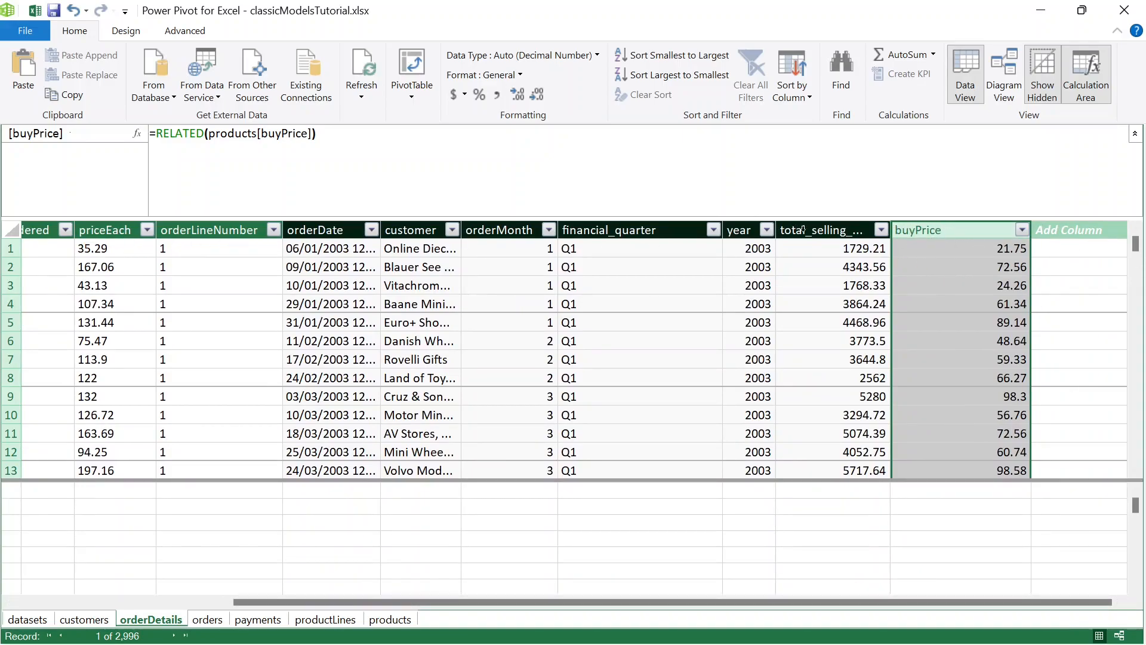
double_click(1112, 244)
text(total_bu)
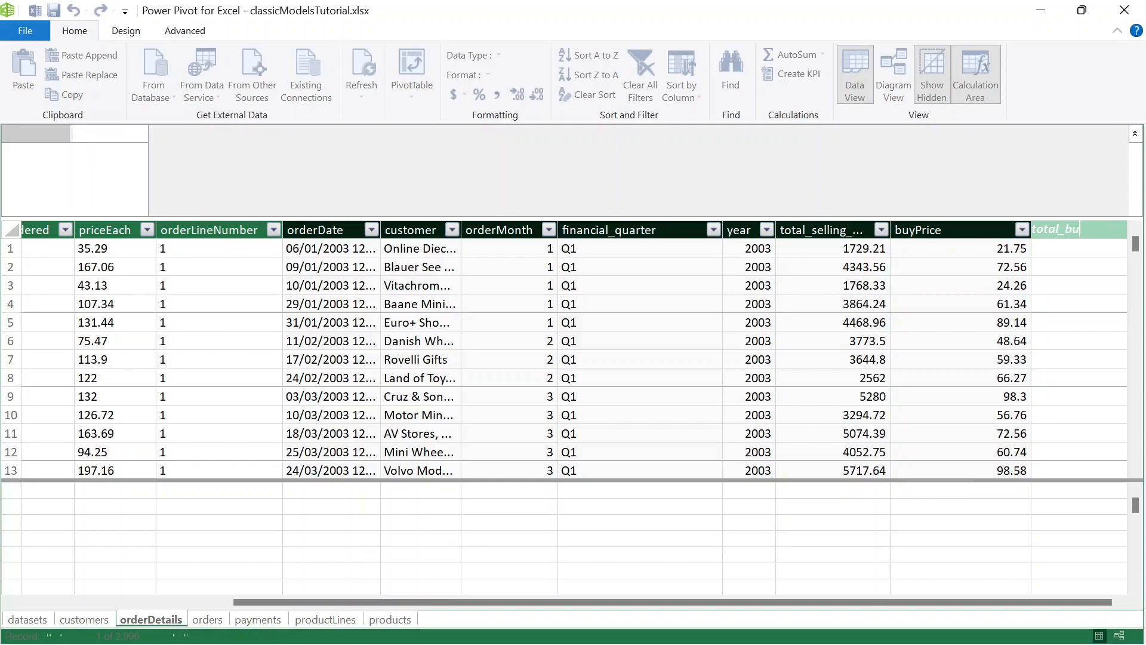
text(y_price)
key(Return)
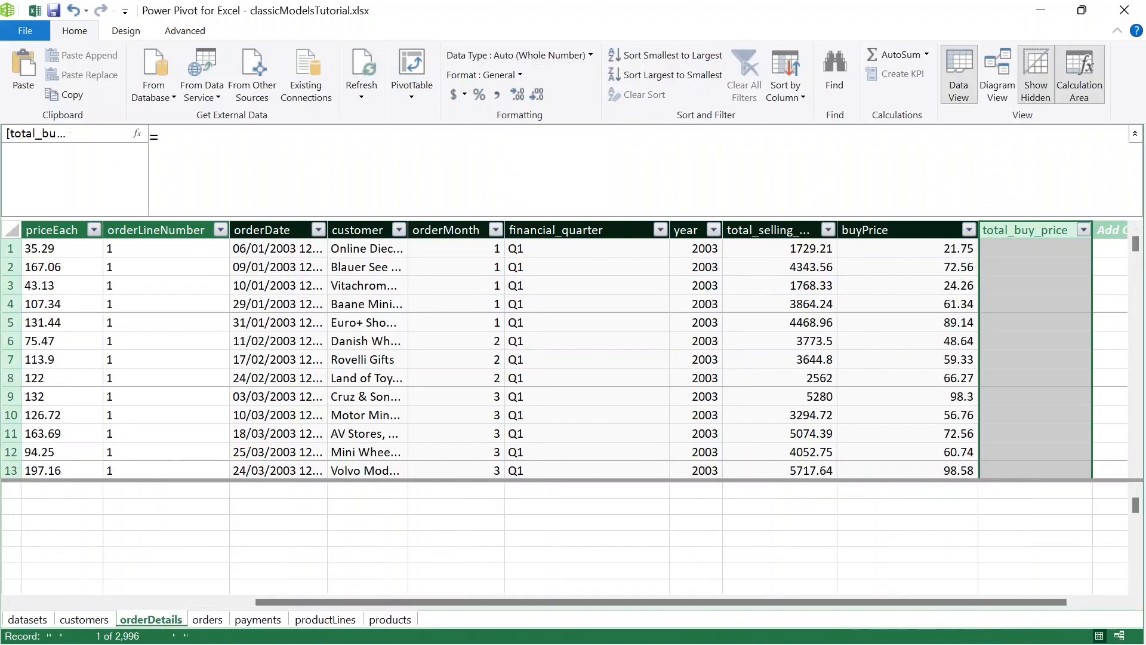
Enter the formula =[quantityOrdered]*[buyPrice] for the total_buy_price column.
text(=[)
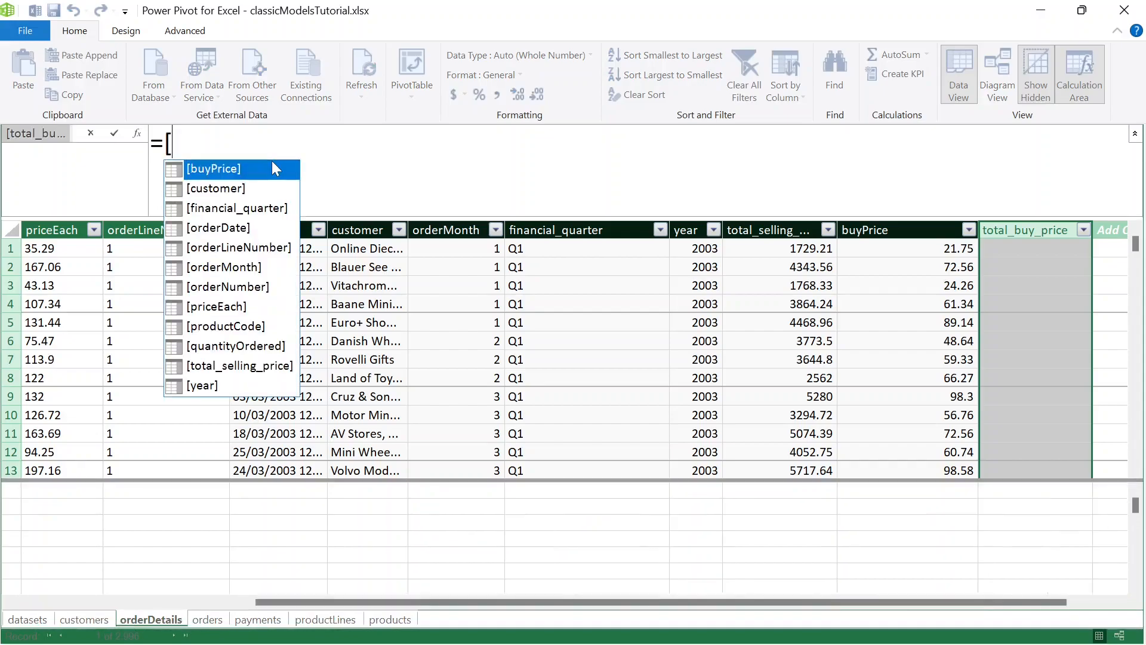
text(qua)
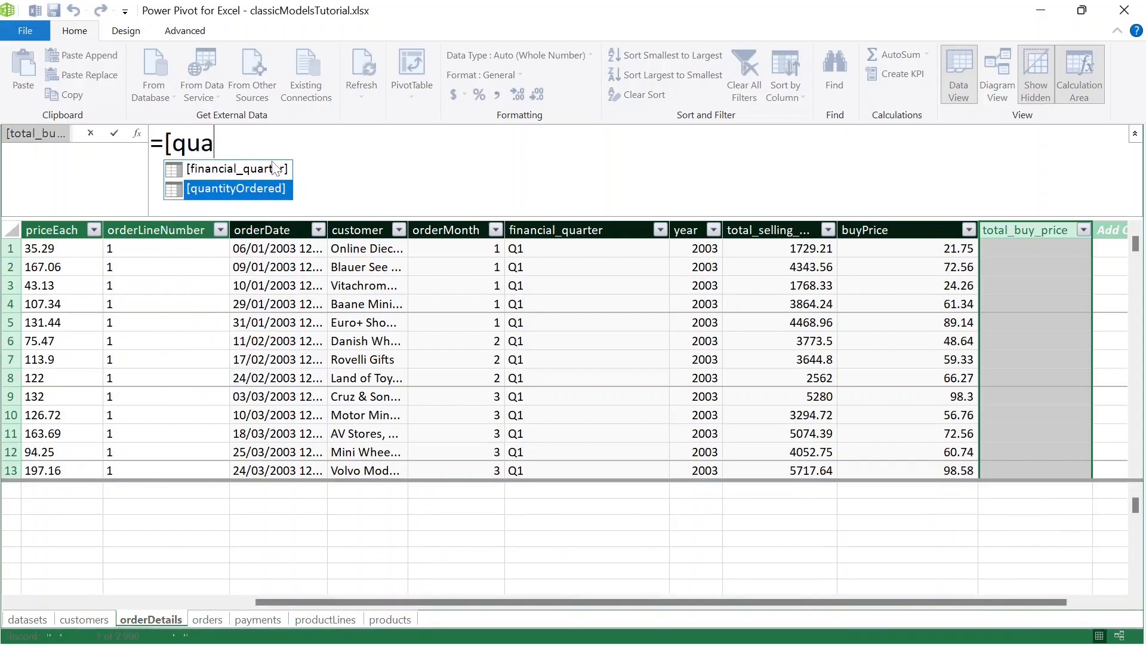
key(Tab)
text(*[)
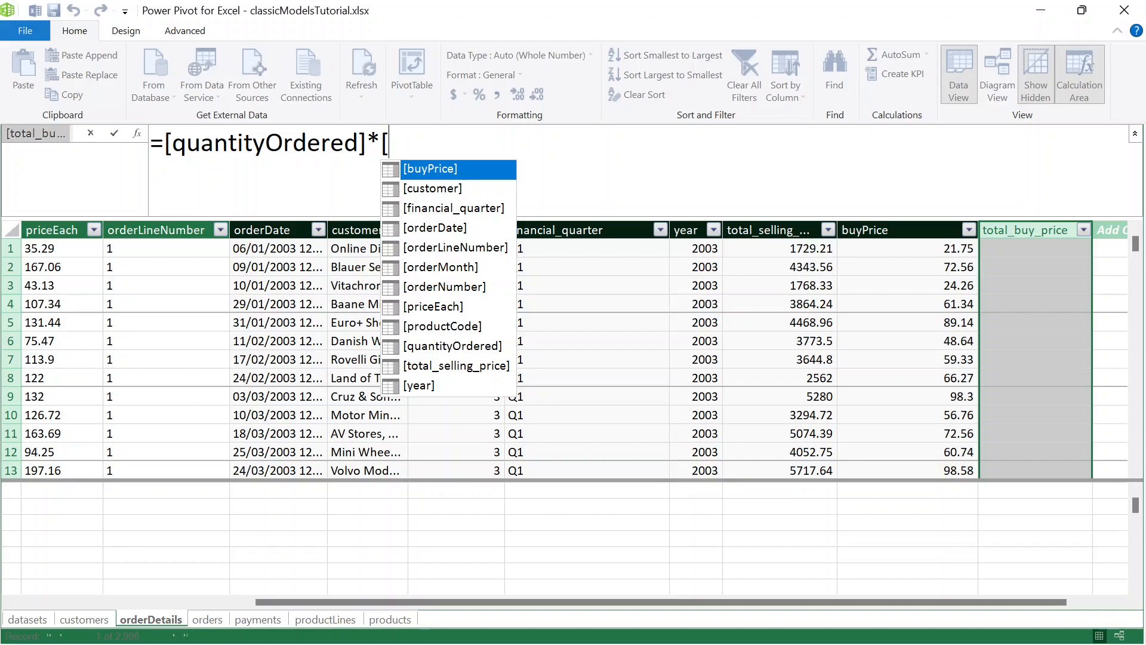
text(bu)
key(Tab)
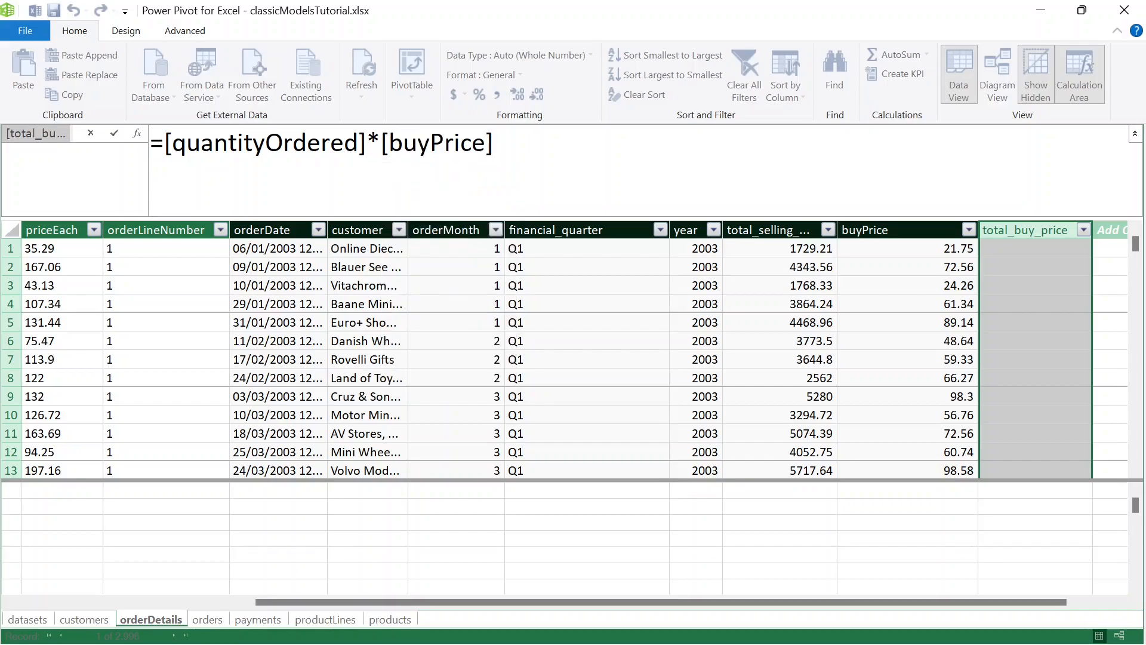
key(Return)
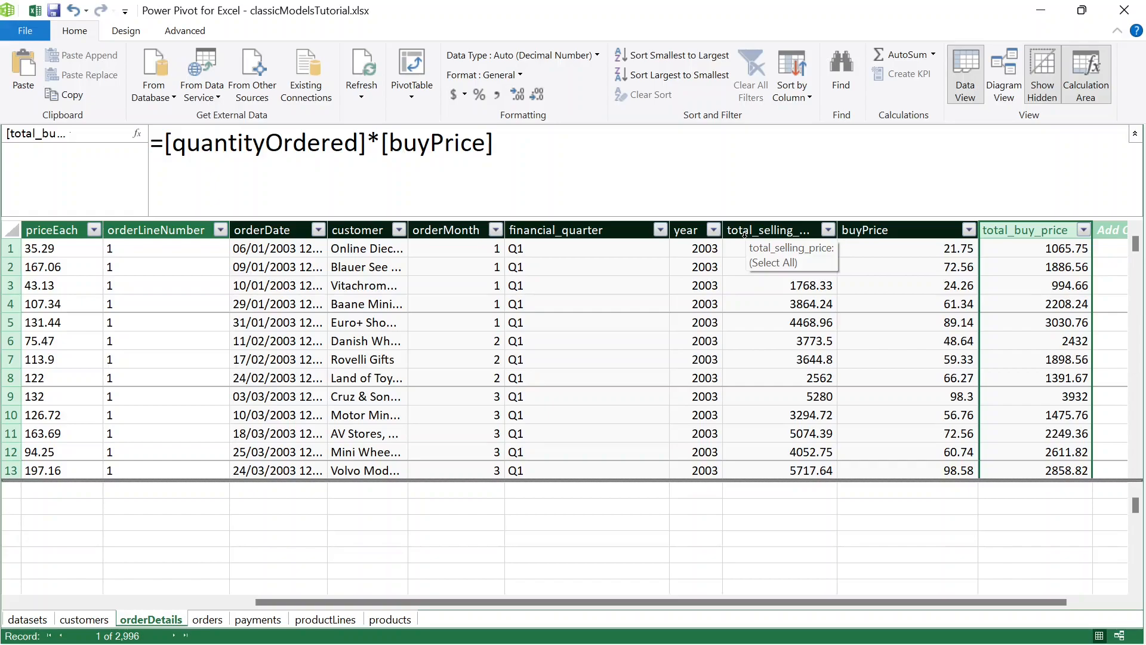
Save the data model changes and close the Power Pivot window.
click(55, 10)
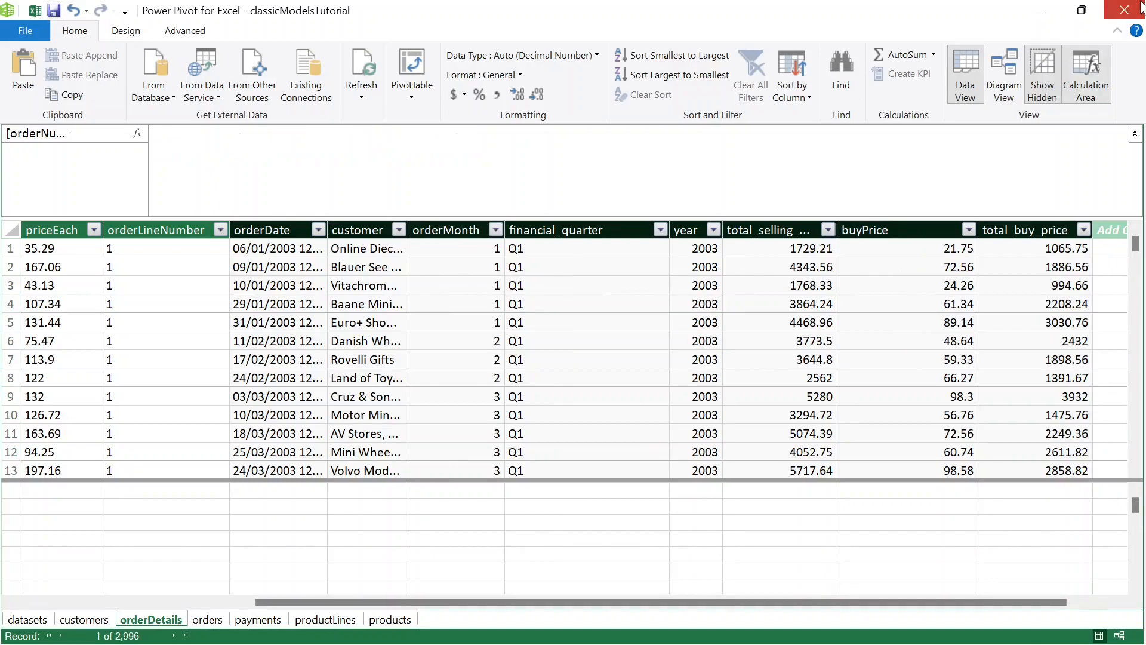
click(1124, 10)
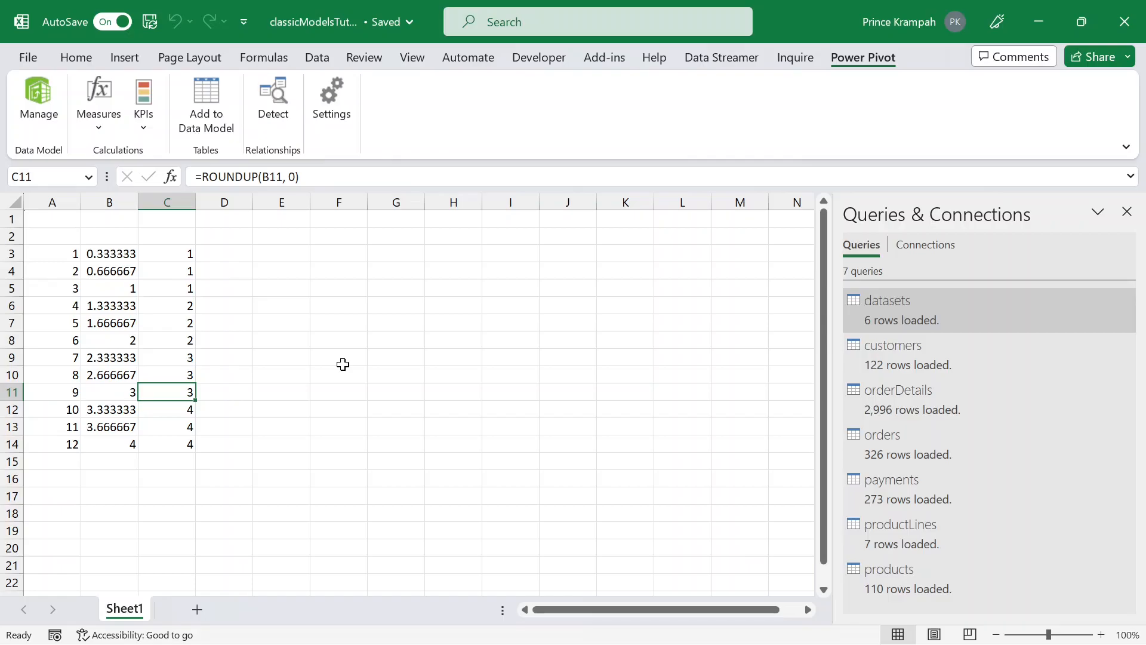
Switch to the presentation and review the Profit Calculation Formulas slide.
key(super+Tab)
click(680, 162)
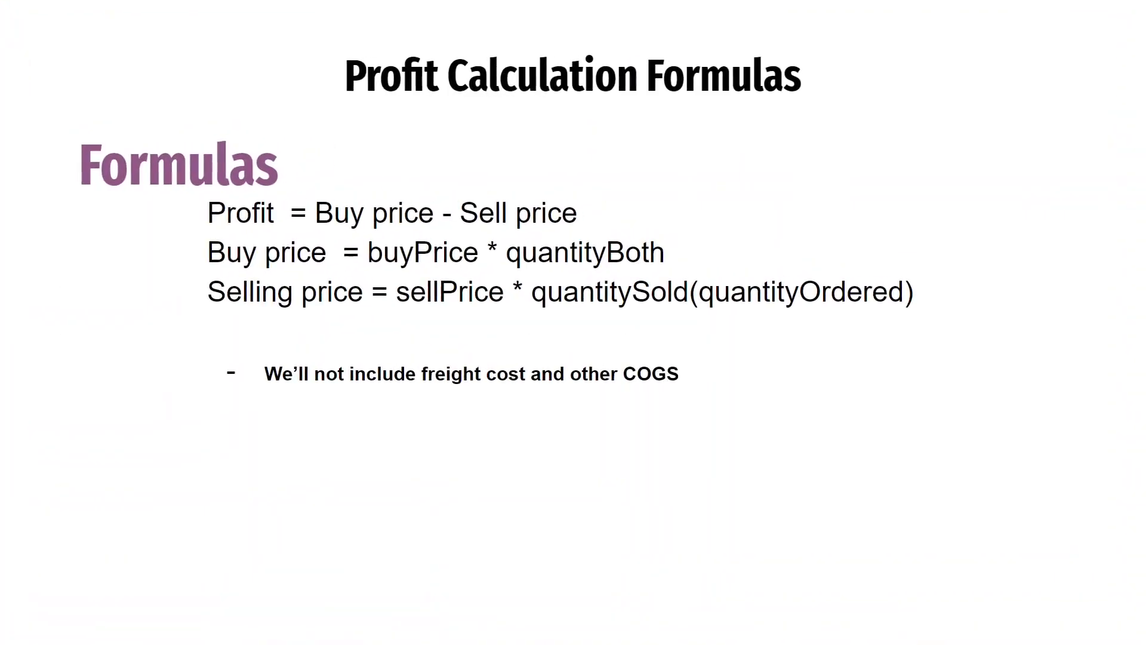
key(Left)
key(Right)
key(Right)
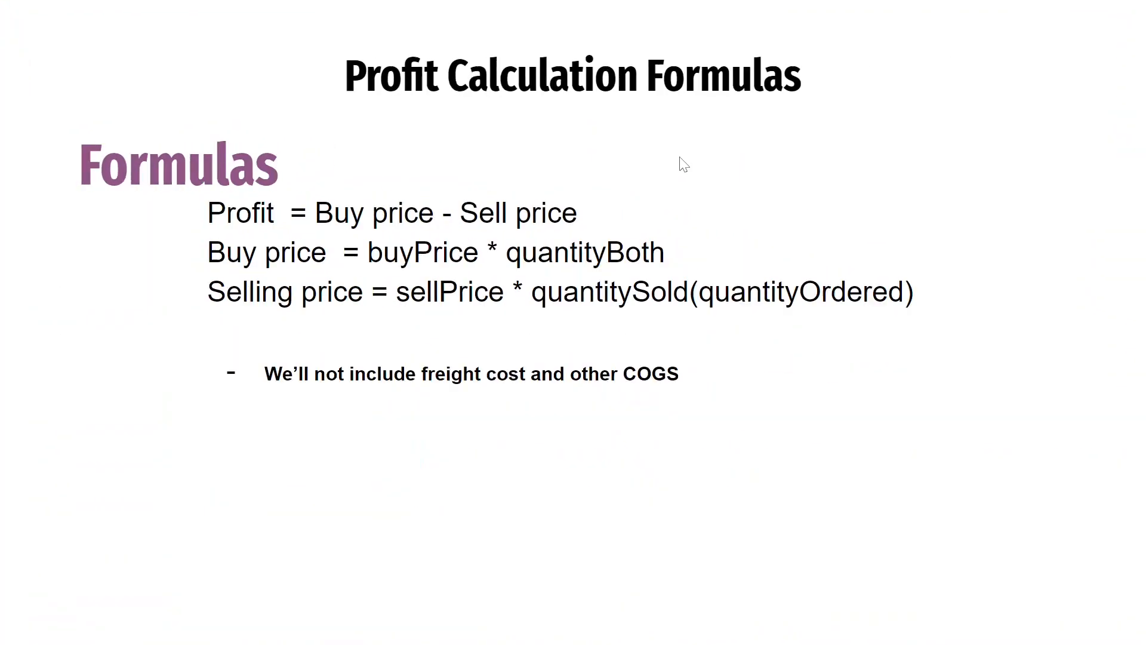
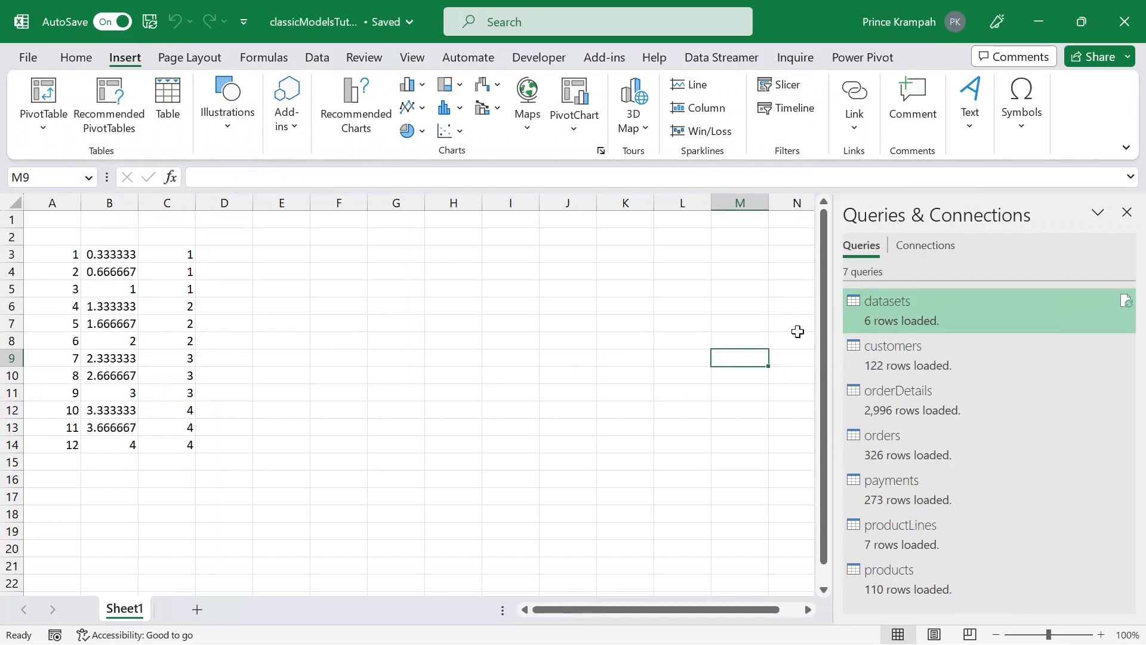
click(40, 129)
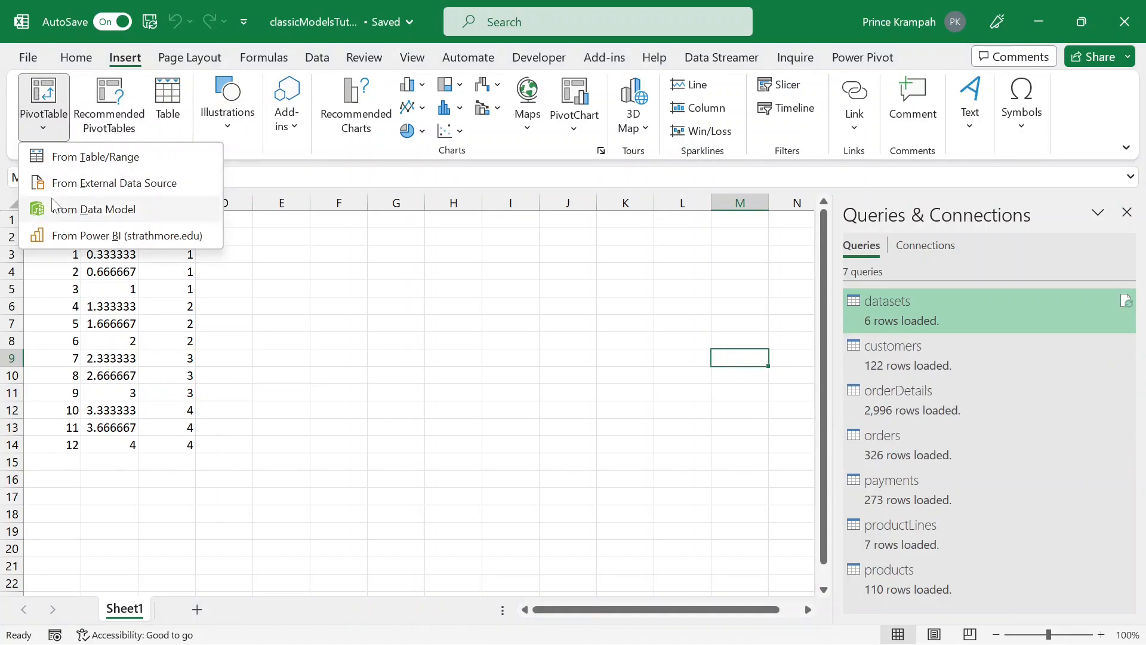
click(77, 213)
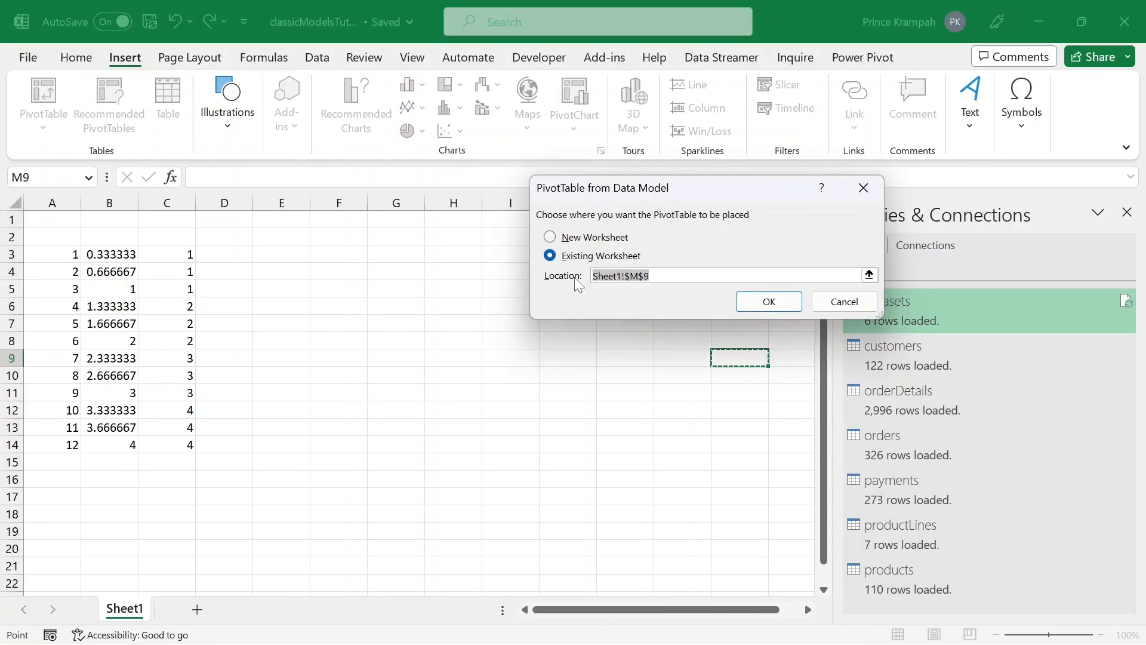
scroll(177, 397, down, 2)
scroll(100, 405, up, 2)
click(863, 187)
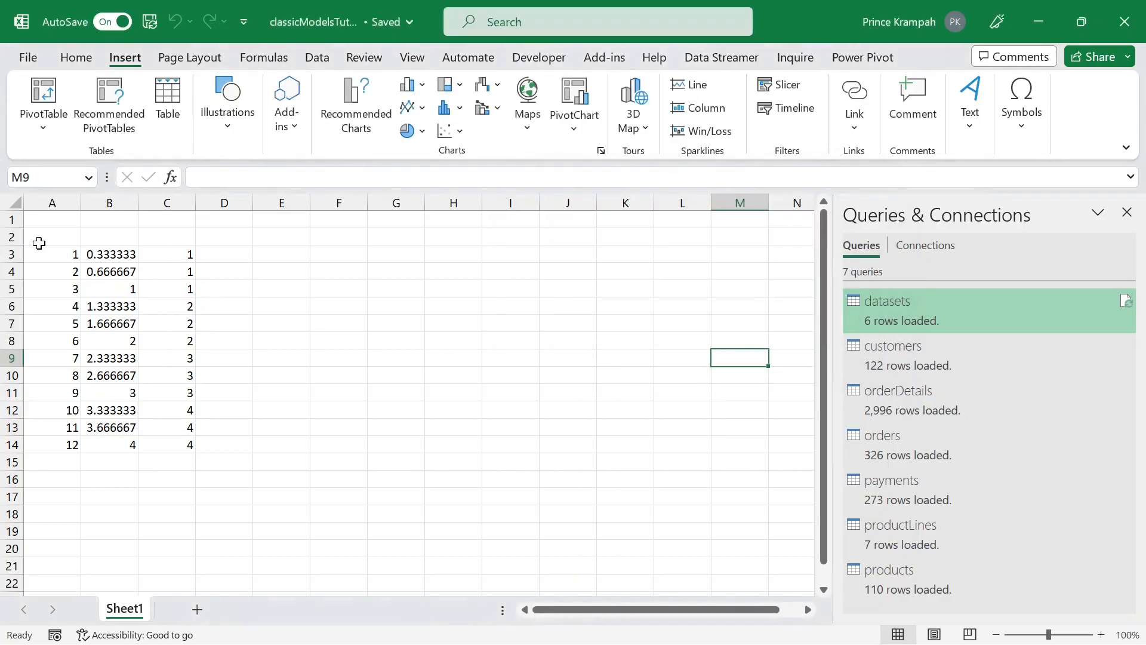
Clear the contents of the range A2:C14 on Sheet1.
drag(38, 238, 184, 439)
key(Delete)
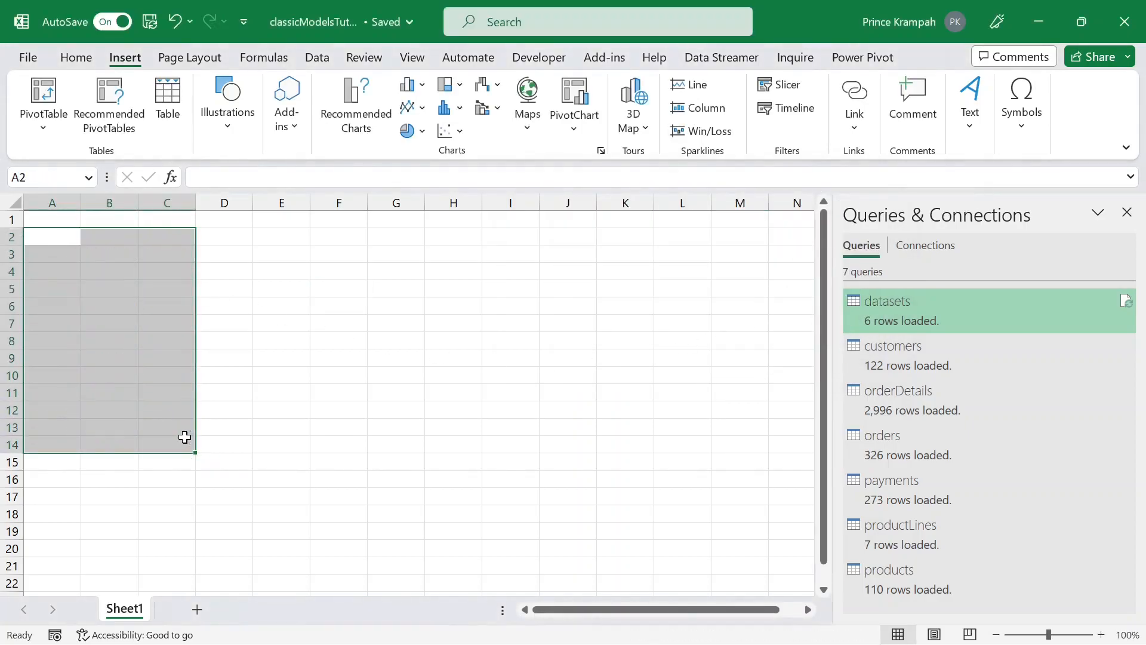
click(122, 396)
Insert a PivotTable from the data model on the existing worksheet at Sheet1!$A$6.
click(56, 291)
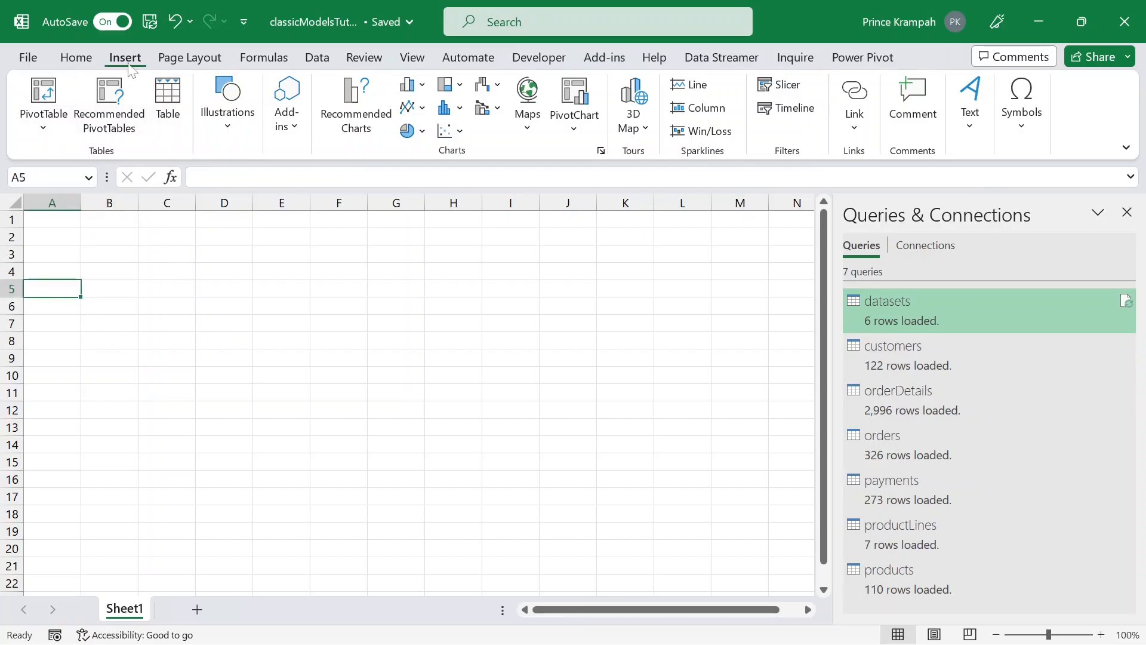
click(43, 116)
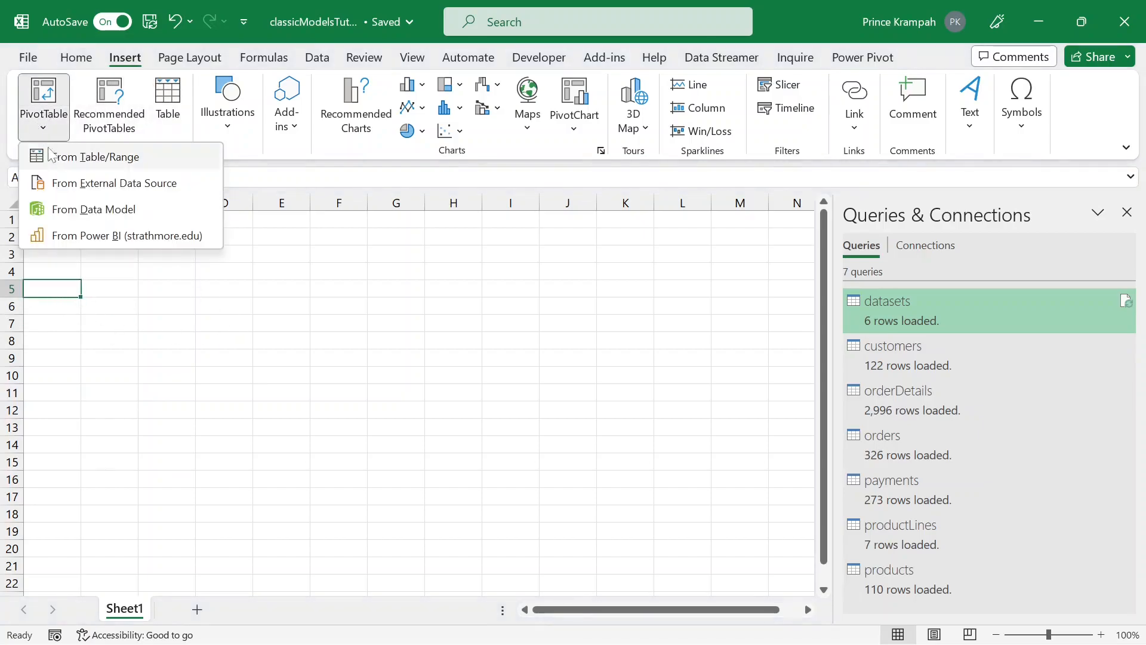
click(91, 209)
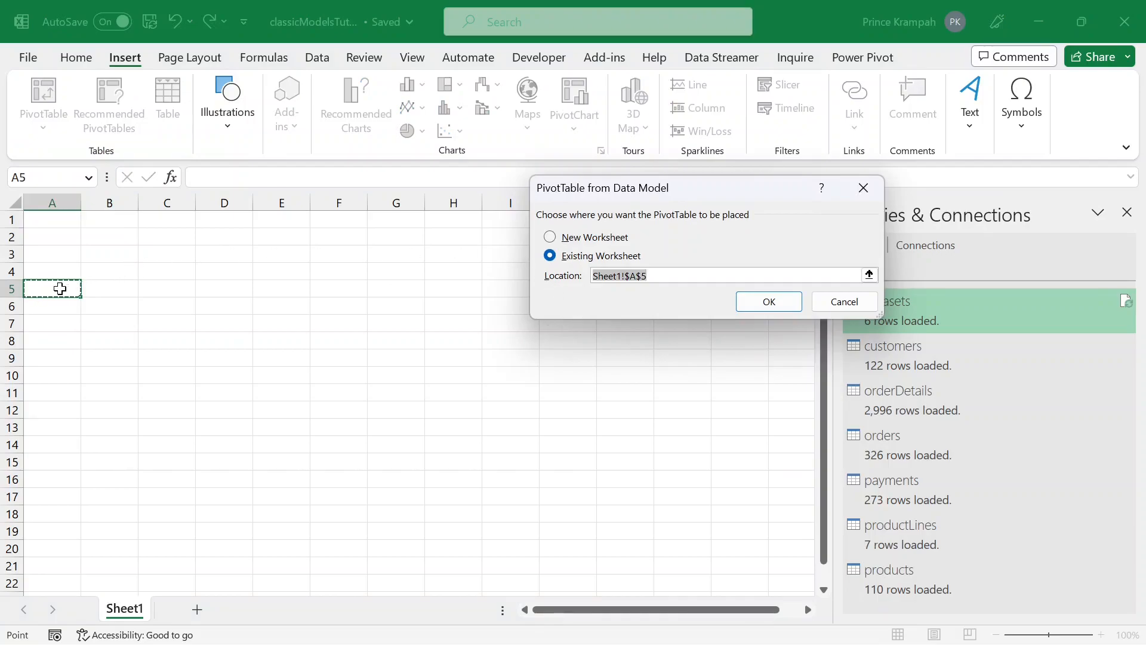
click(59, 308)
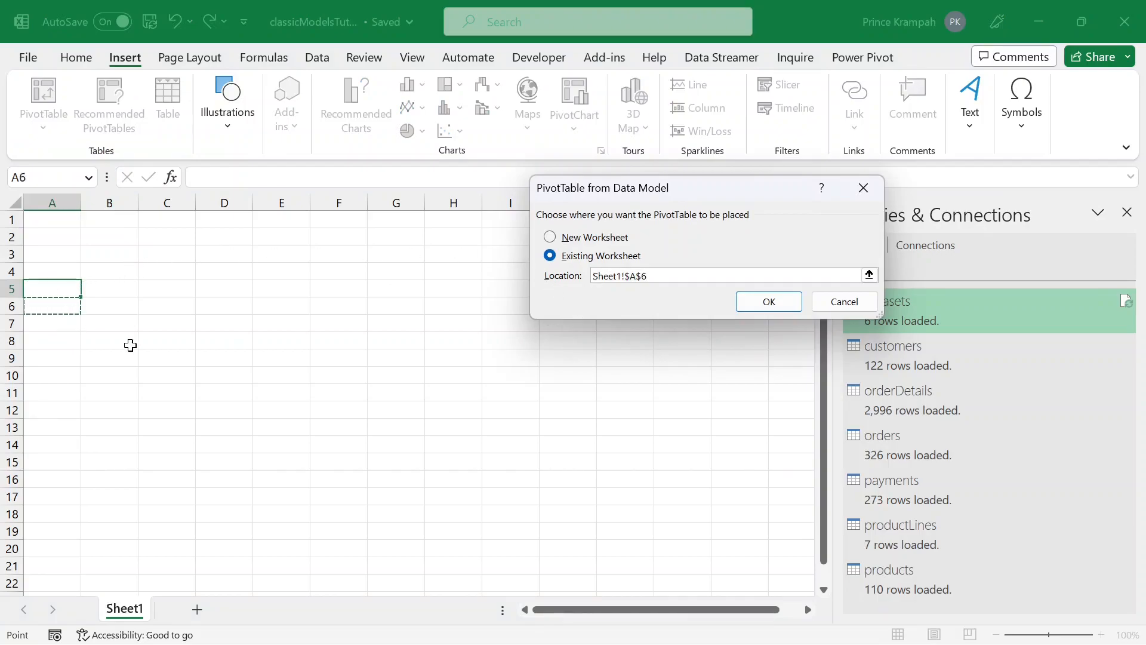
click(787, 302)
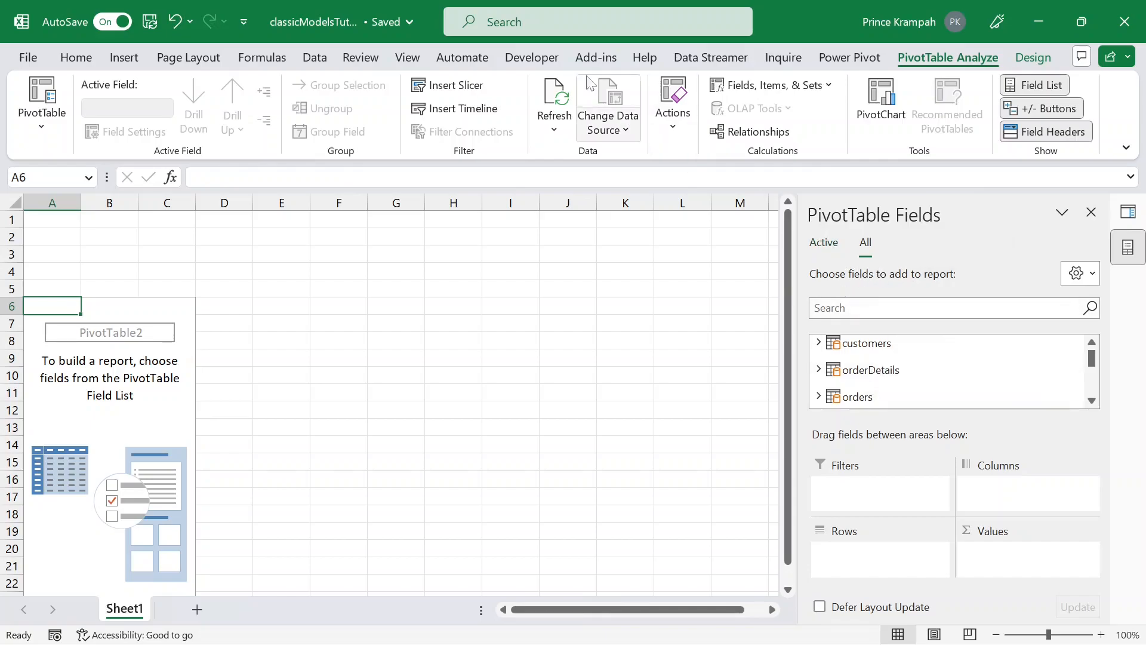
click(543, 27)
text(fields)
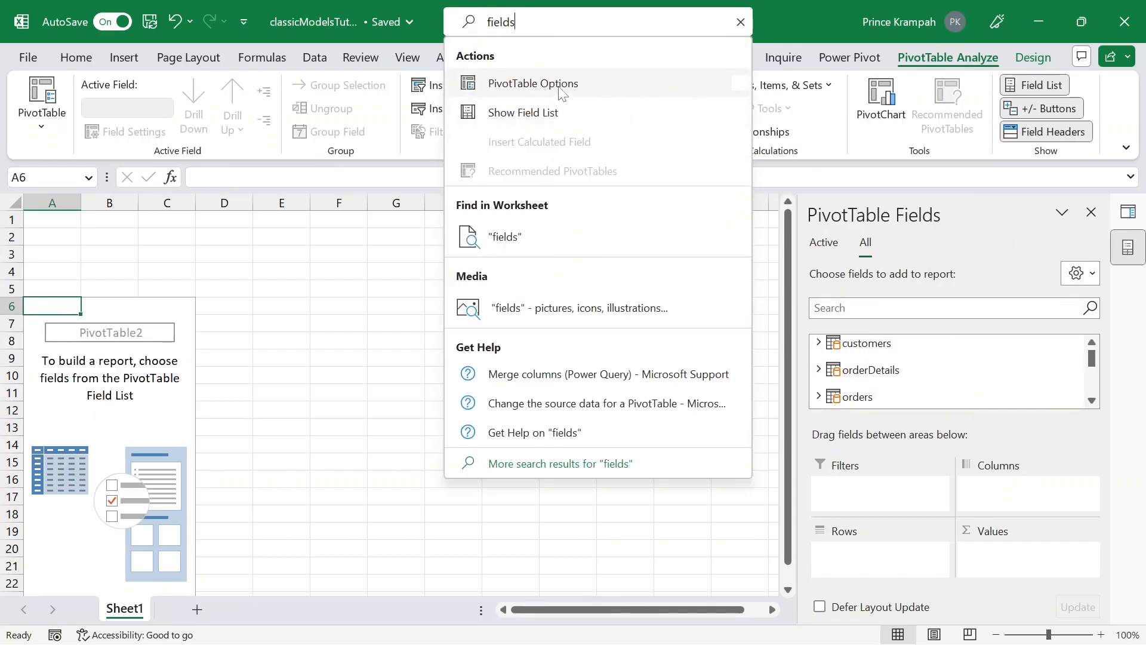
click(558, 88)
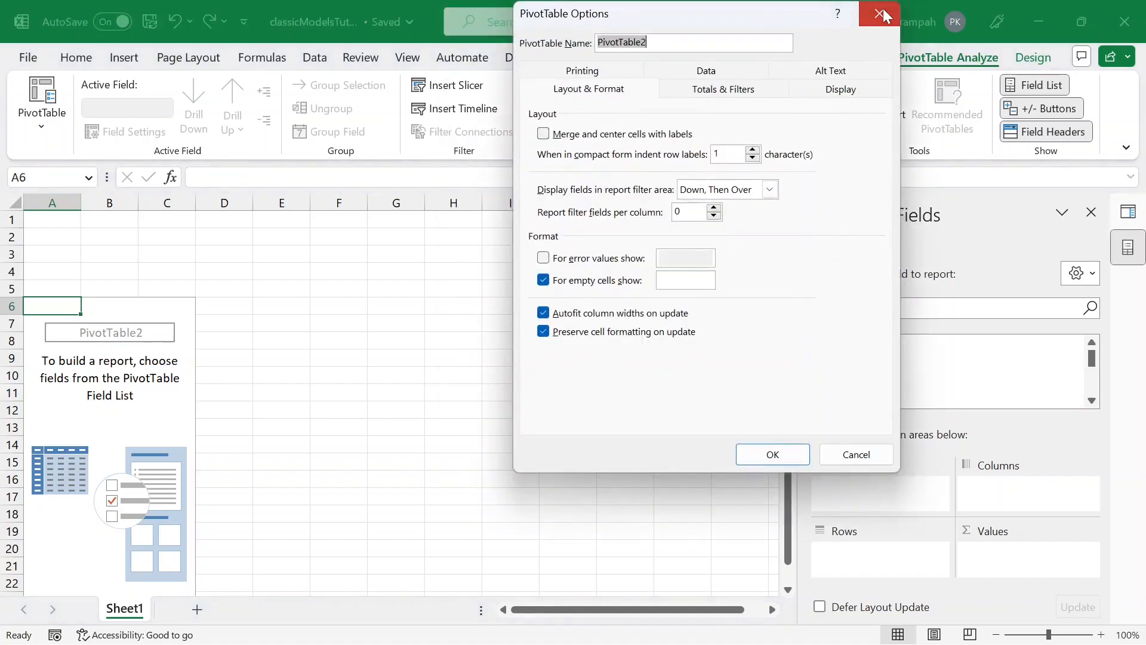
click(881, 15)
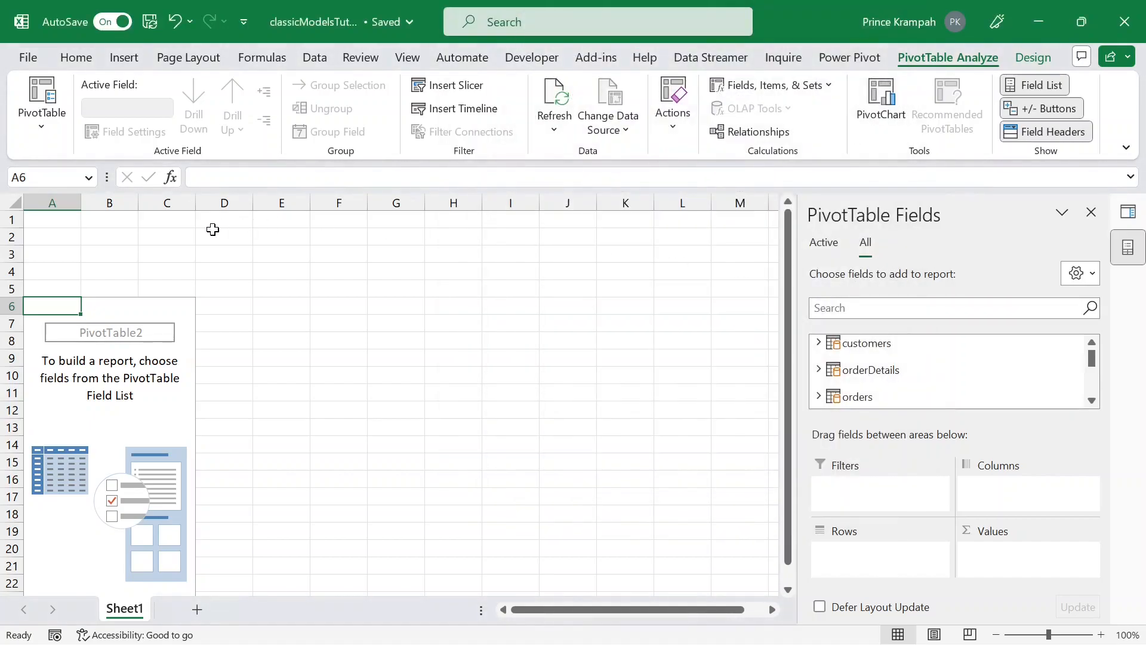
Rename the PivotTable as salesReport.
click(38, 134)
click(72, 191)
click(73, 192)
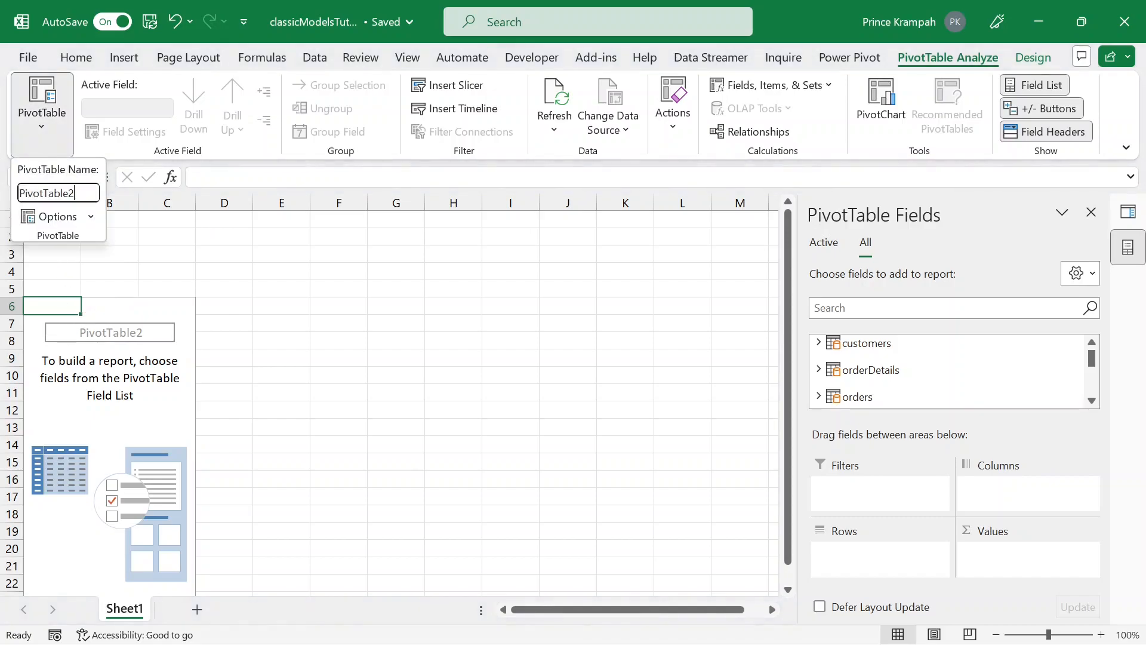
key(ctrl+a)
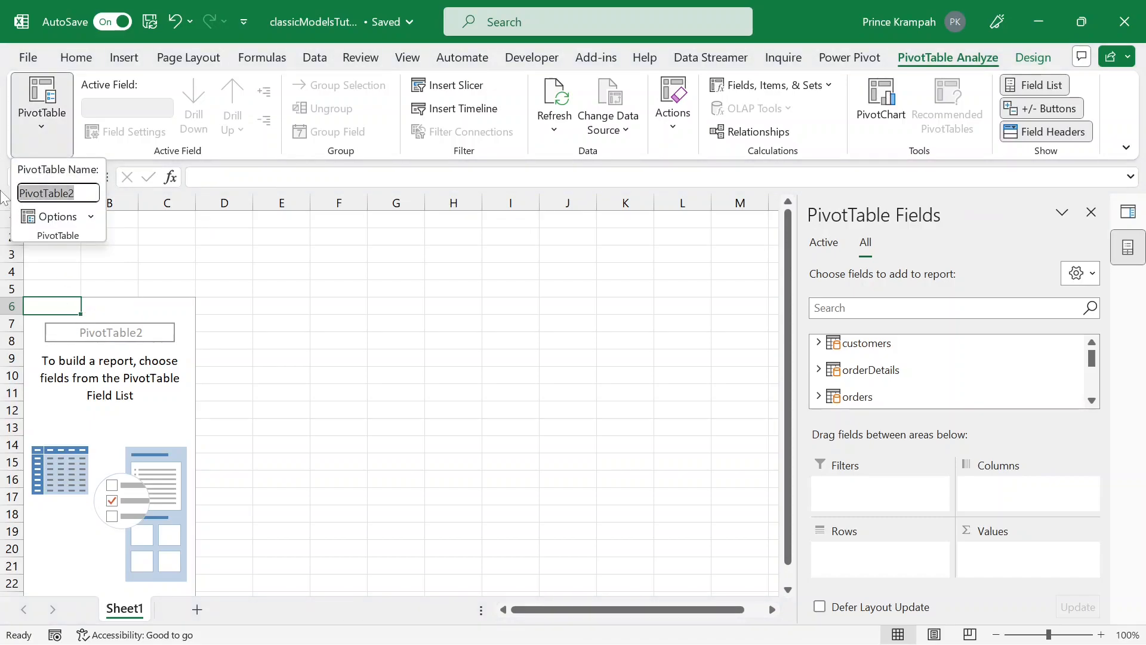
text(alesReport)
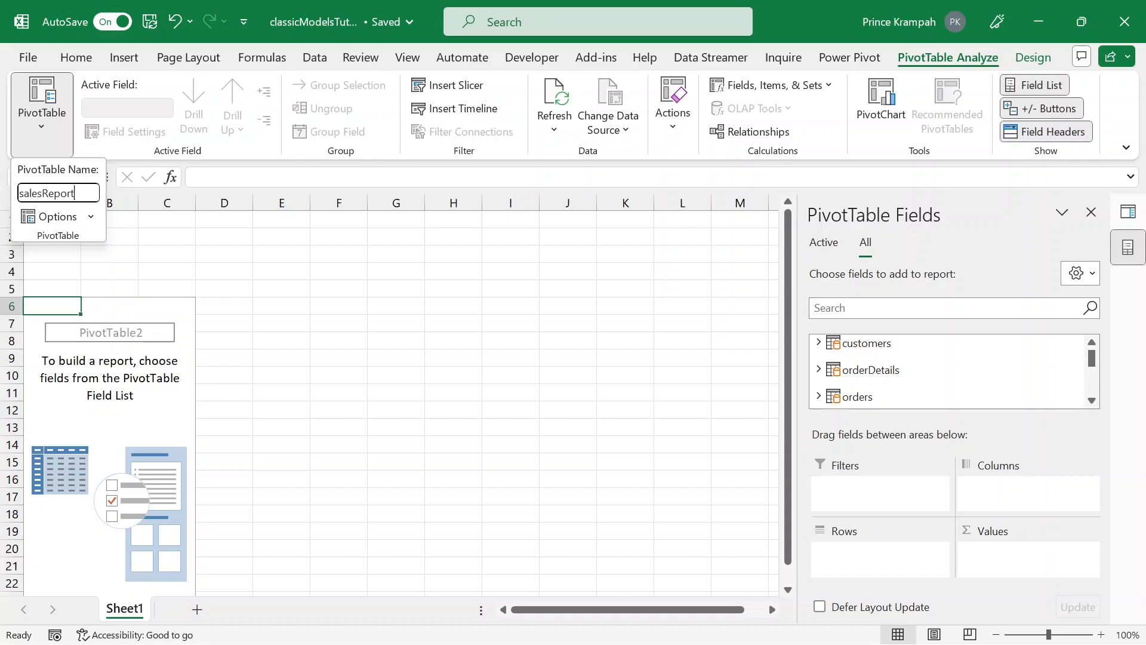
text(alesReport)
key(Return)
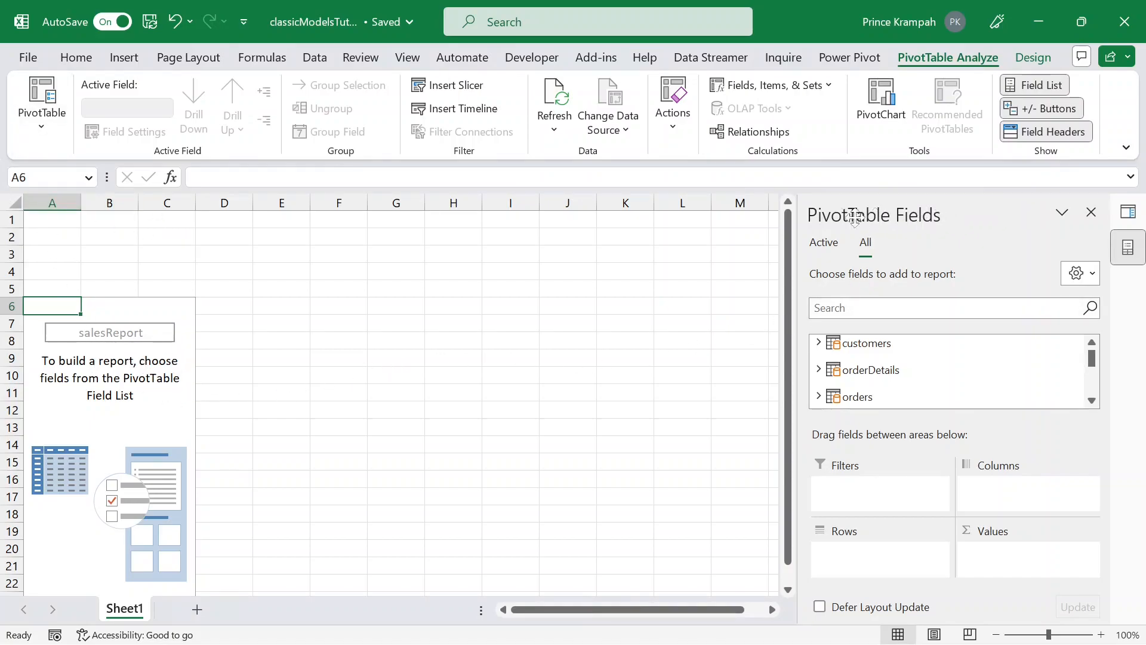
Detach the PivotTable Fields pane so it floats over the sheet, and look through the data model tables.
drag(864, 214, 650, 27)
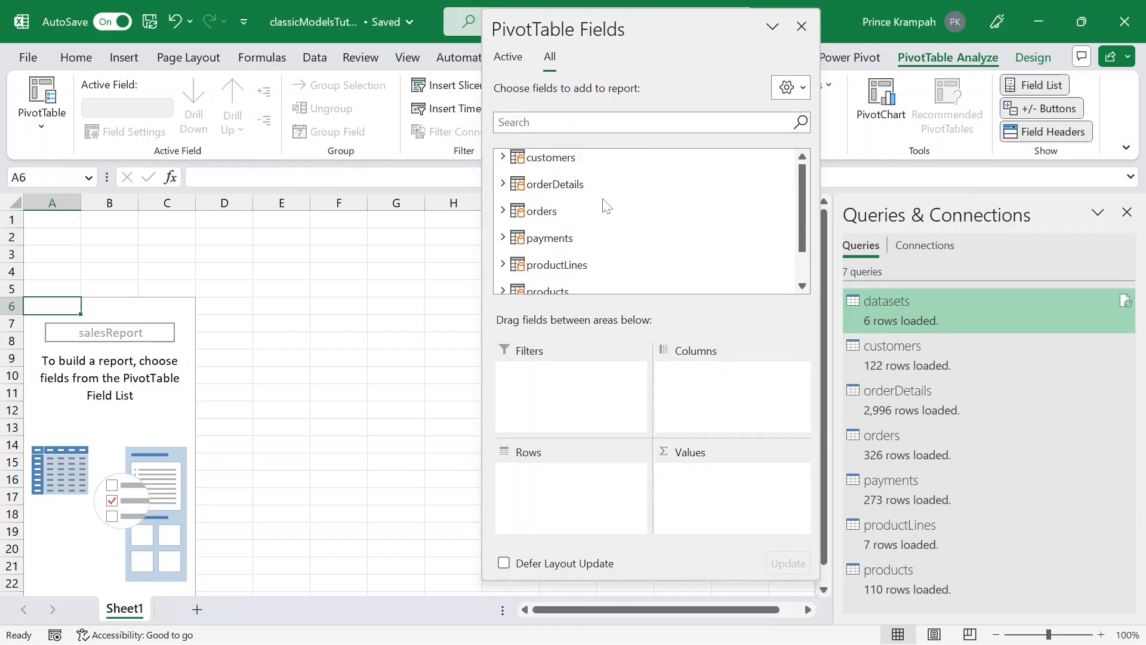
scroll(564, 215, down, 2)
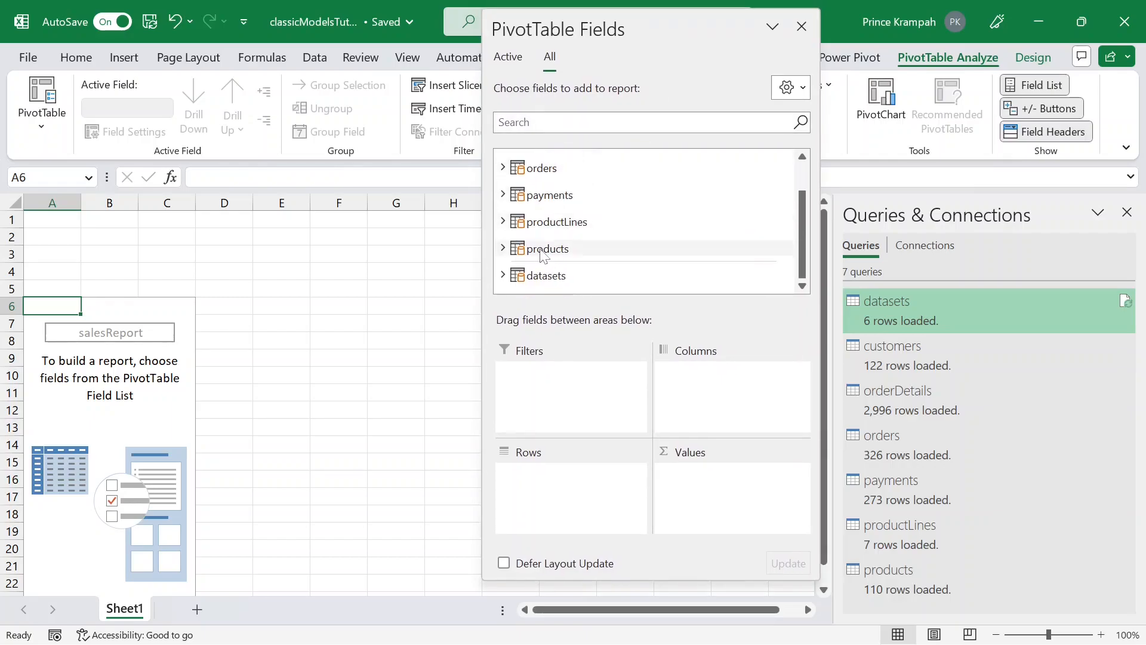
scroll(540, 252, up, 2)
scroll(537, 215, down, 2)
scroll(537, 224, up, 2)
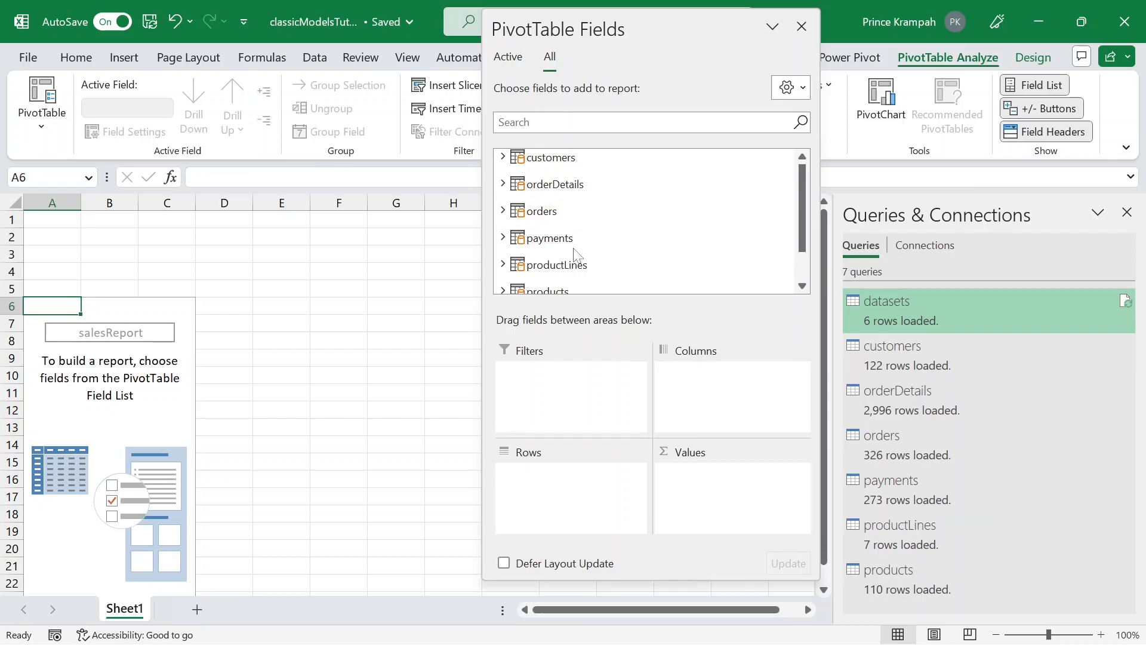
scroll(577, 253, down, 2)
scroll(575, 255, up, 2)
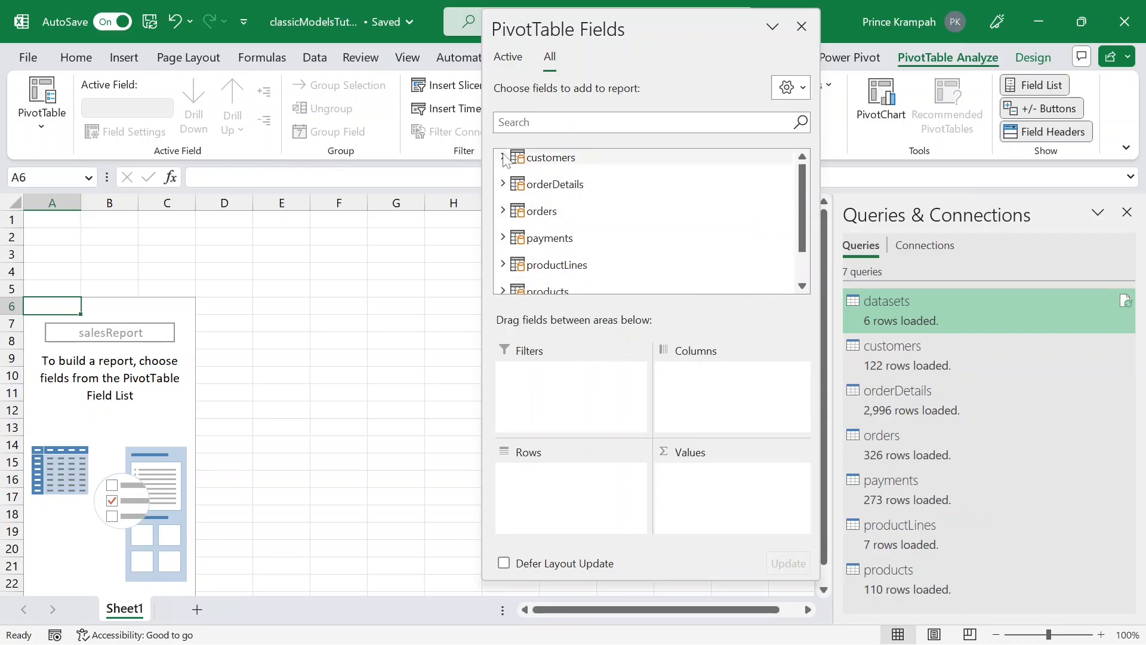
Add the customerName and country fields from the customers table to the PivotTable rows, with country below customerName.
click(546, 157)
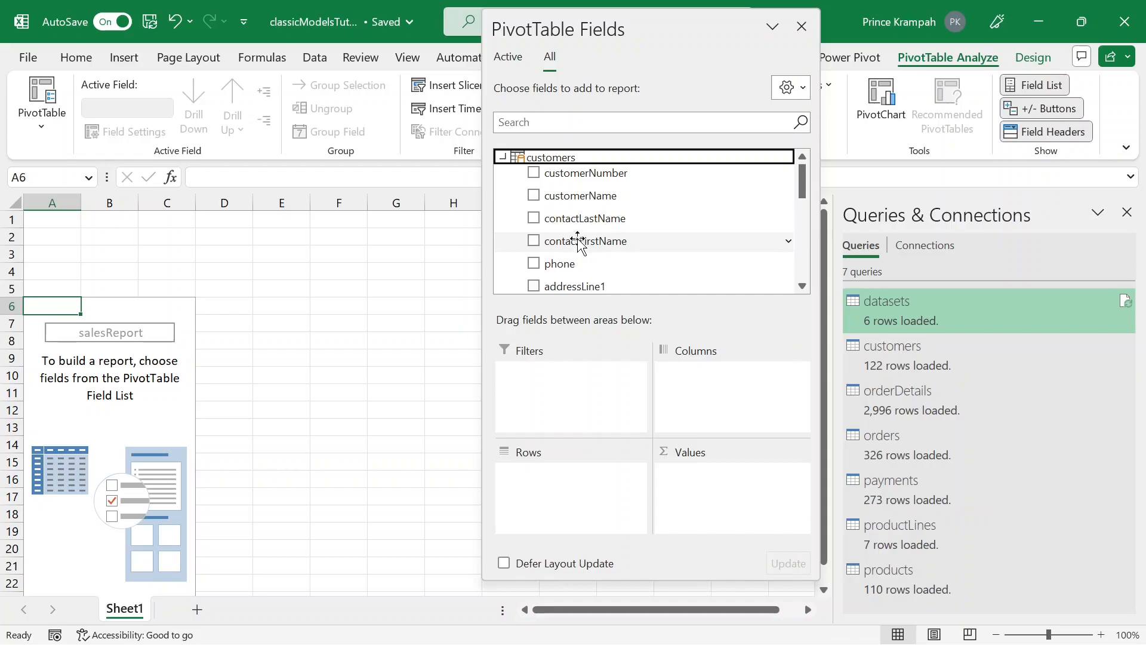
drag(581, 196, 570, 496)
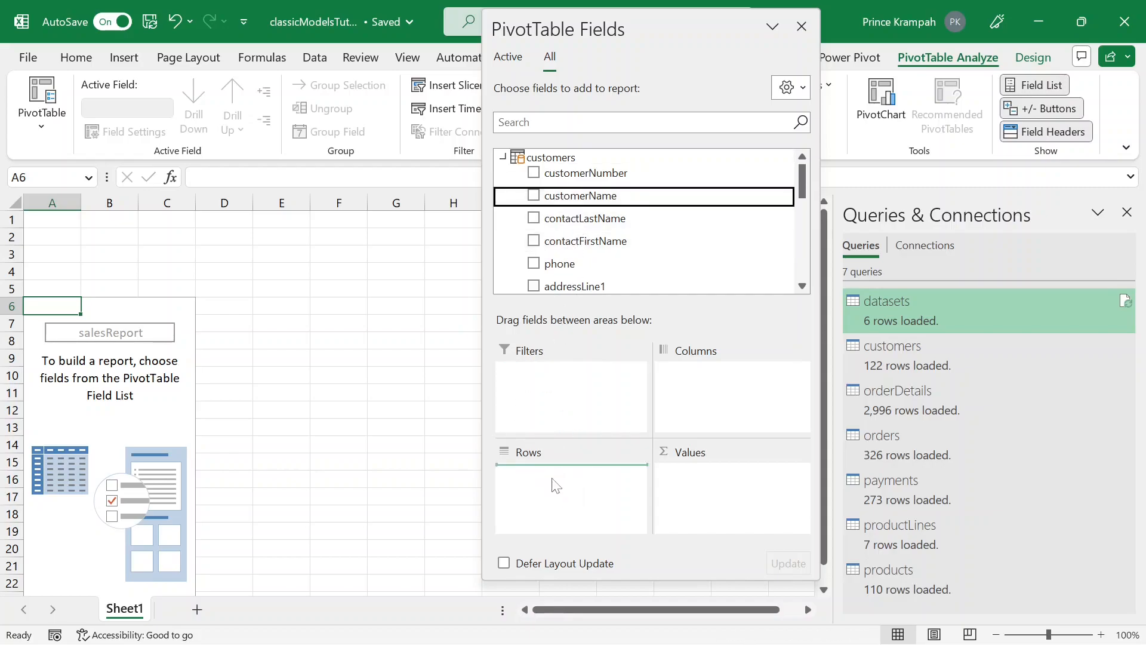
scroll(579, 227, down, 2)
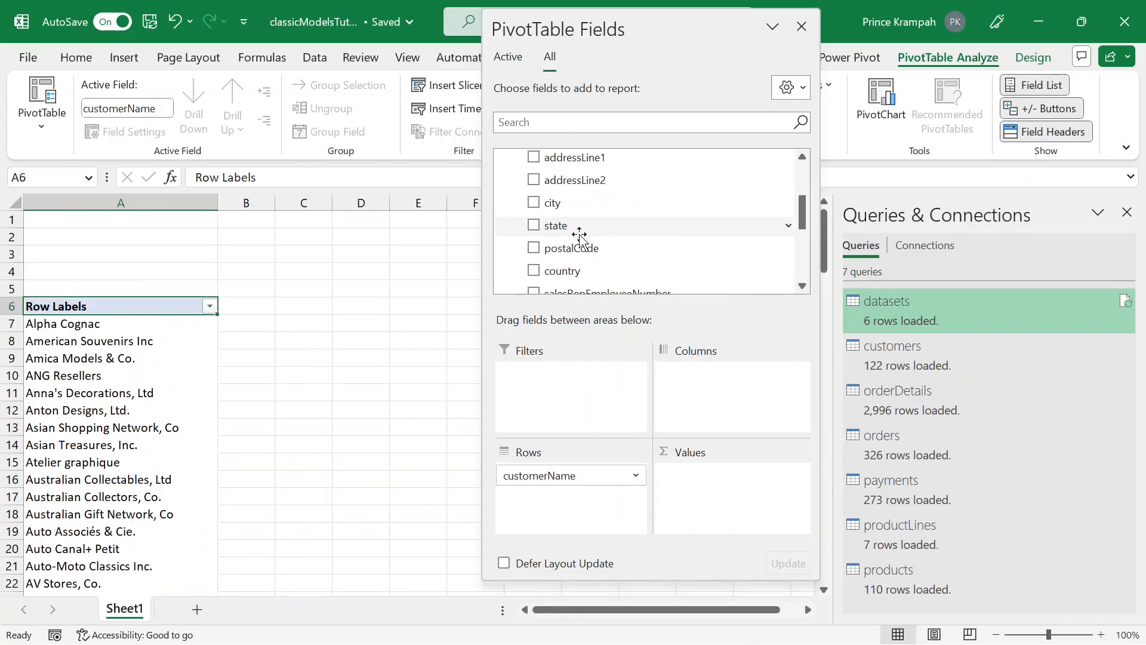
scroll(577, 227, down, 2)
drag(566, 185, 544, 219)
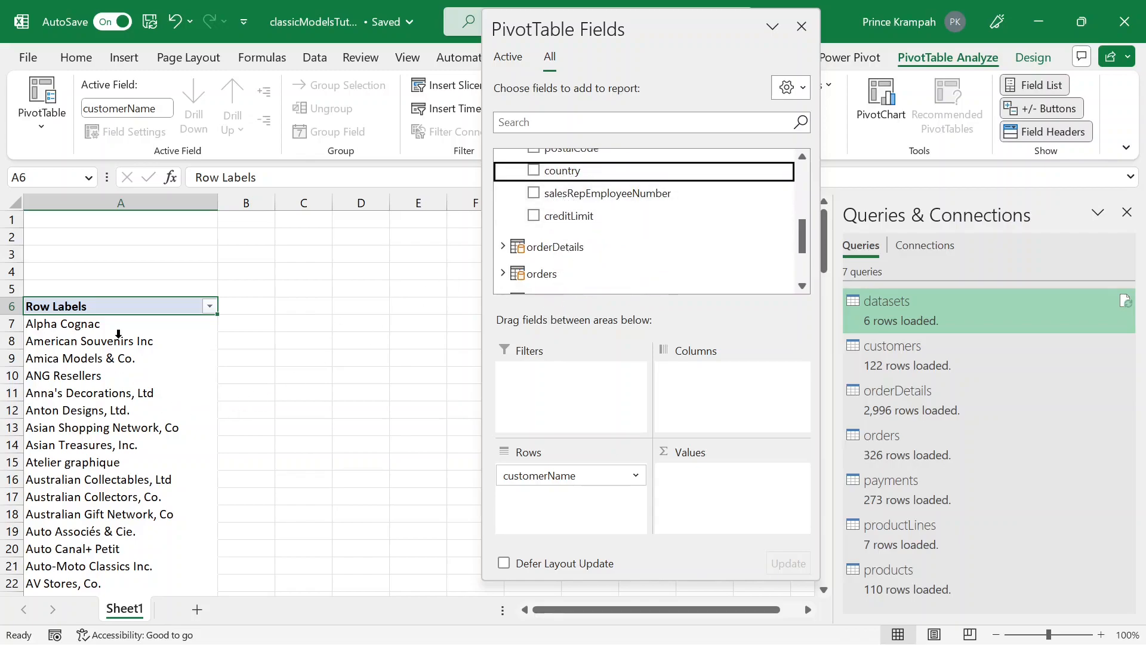
scroll(74, 517, down, 5)
scroll(120, 466, up, 5)
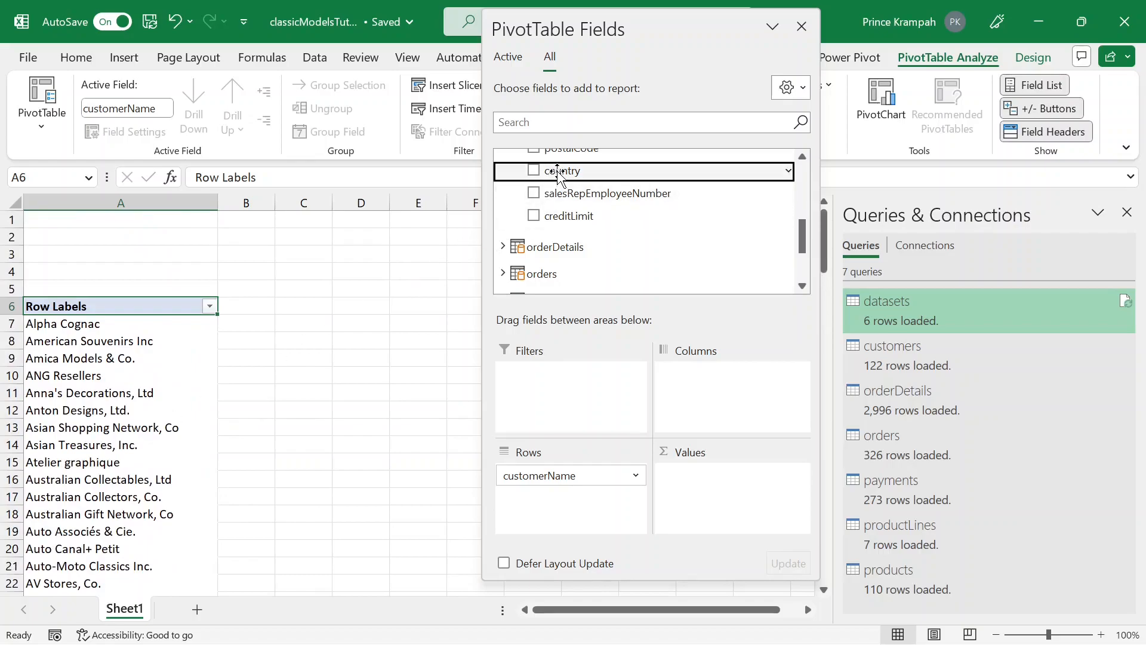
drag(557, 172, 543, 490)
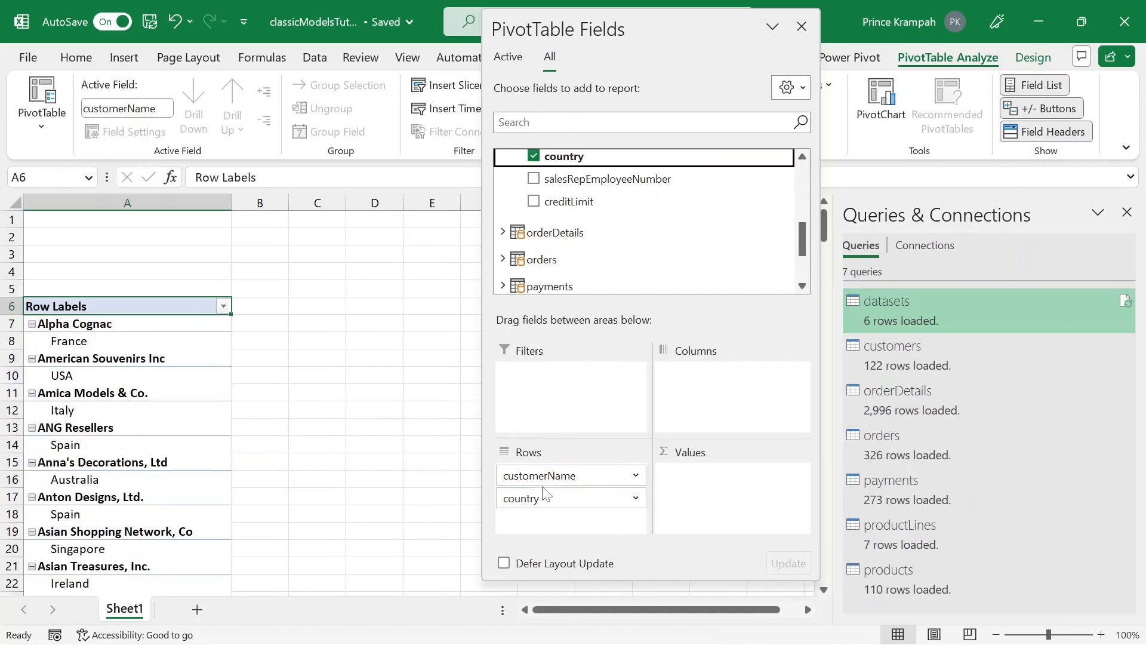
Reorder the row fields so that country comes above customerName, and review the customers grouped by country.
scroll(131, 356, down, 6)
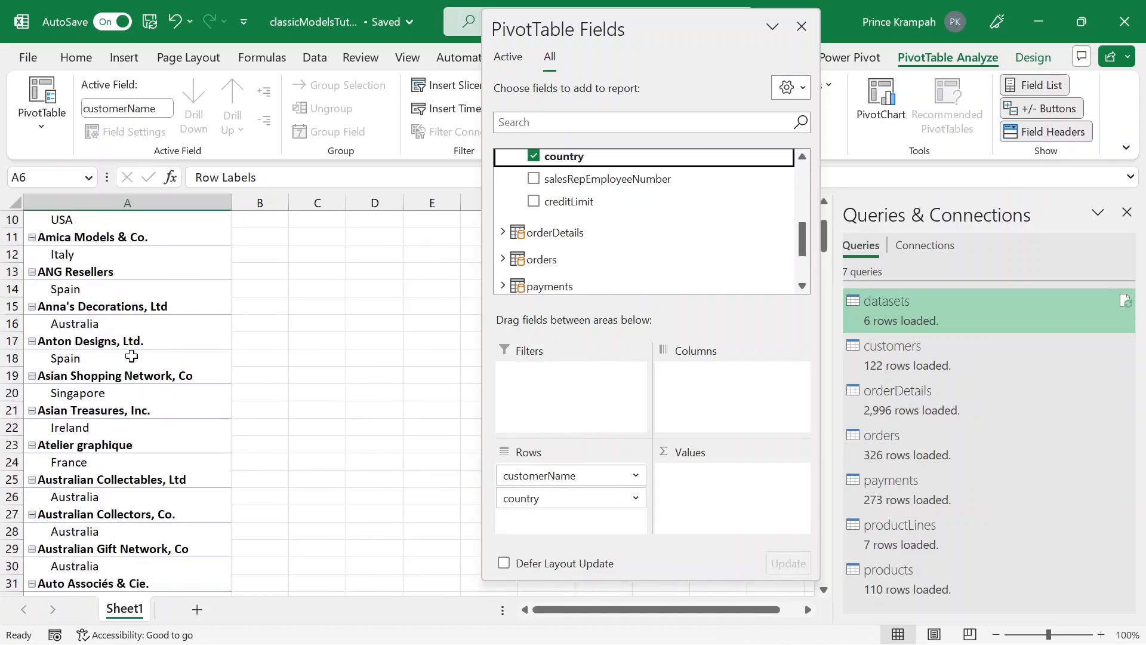
scroll(131, 356, down, 17)
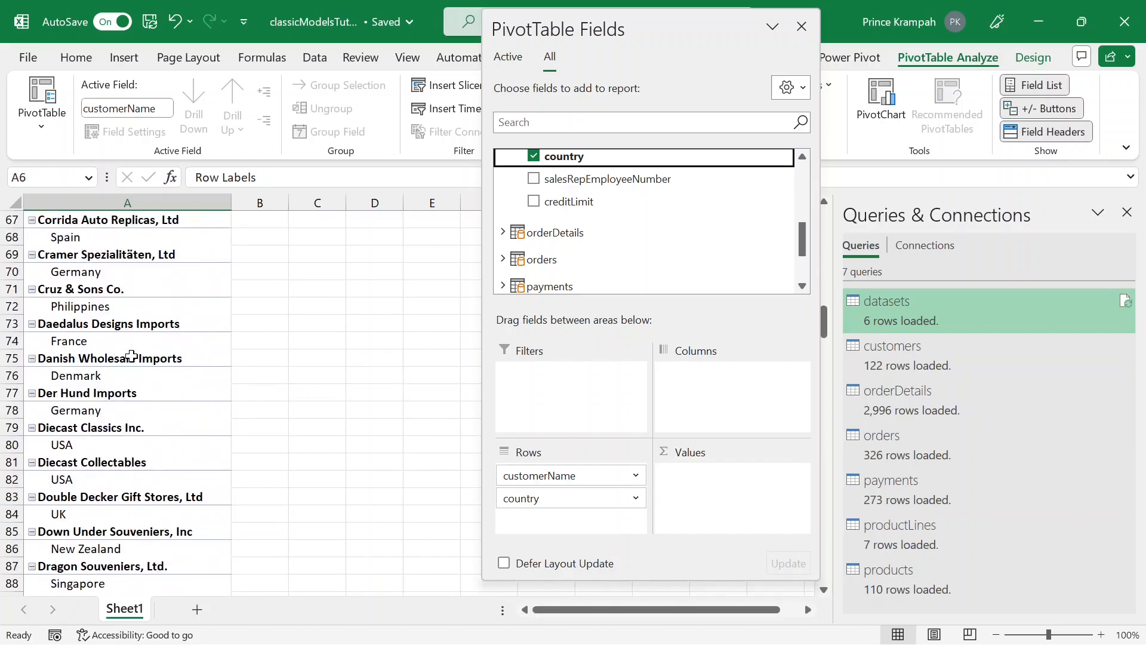
scroll(132, 355, down, 17)
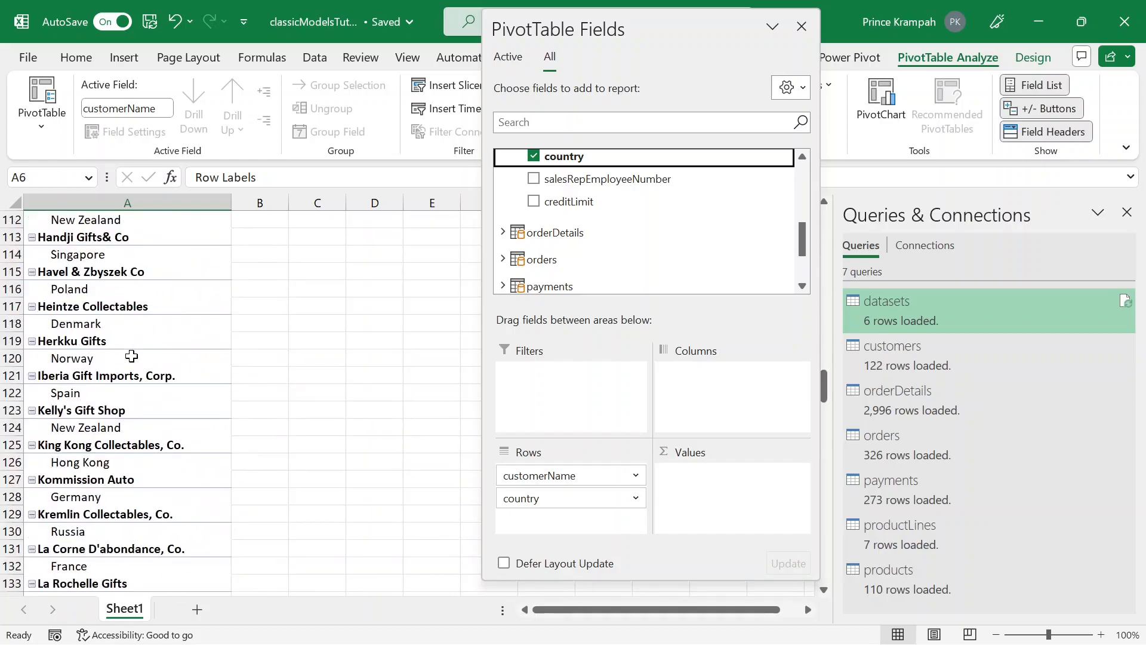
click(33, 393)
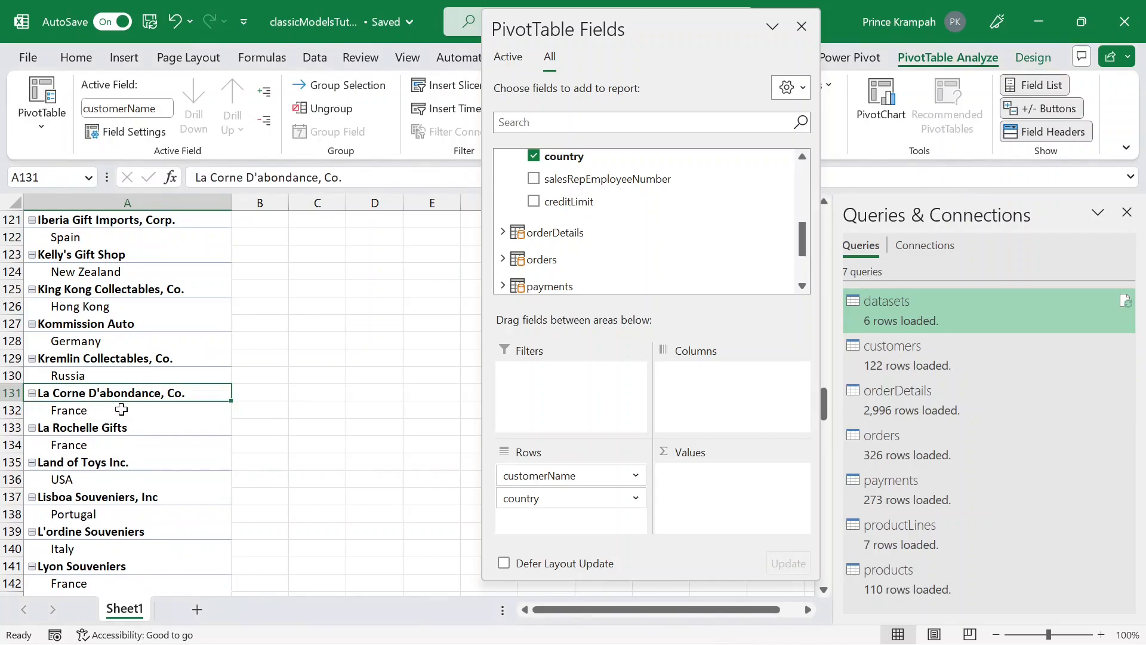
drag(519, 499, 535, 475)
scroll(141, 430, up, 8)
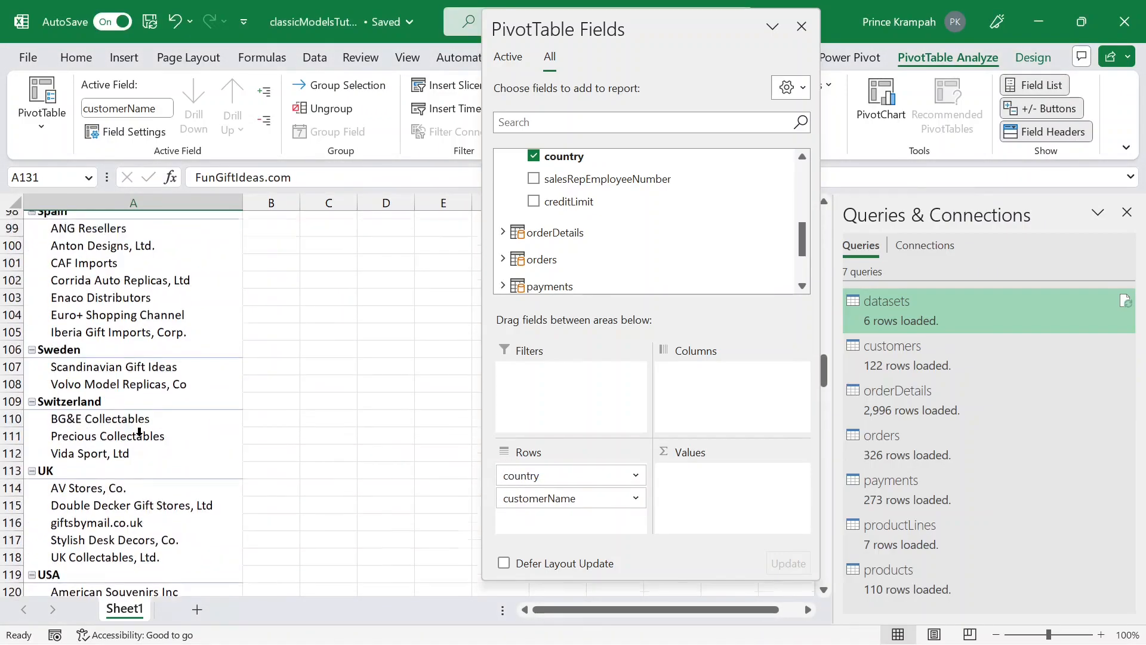
scroll(139, 431, up, 2)
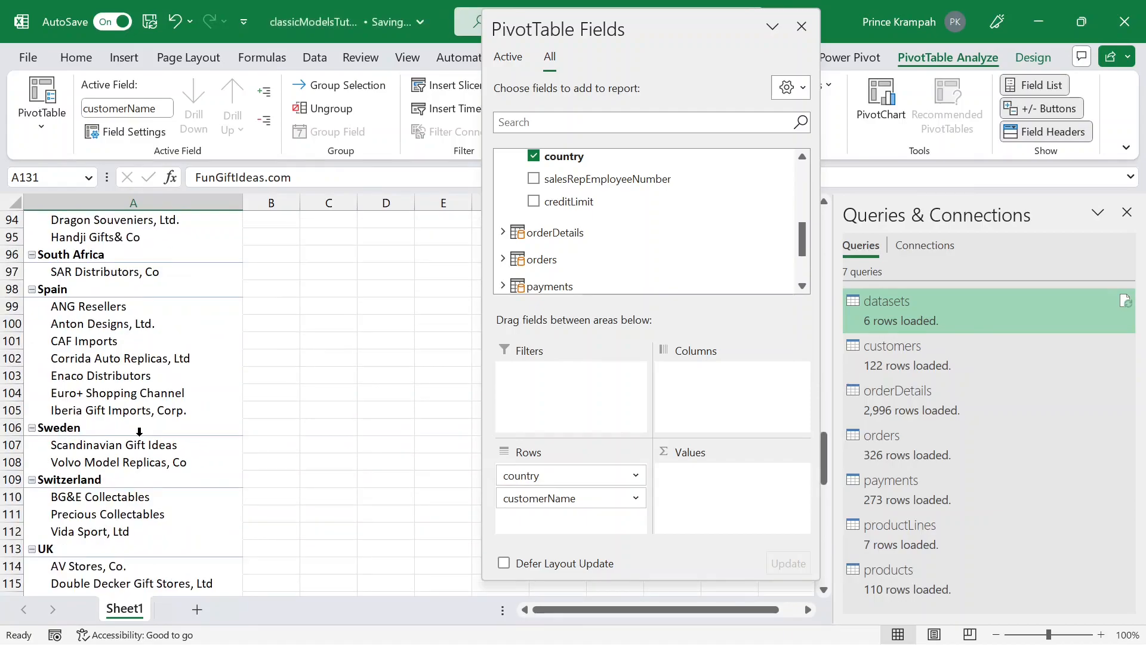
scroll(138, 432, up, 7)
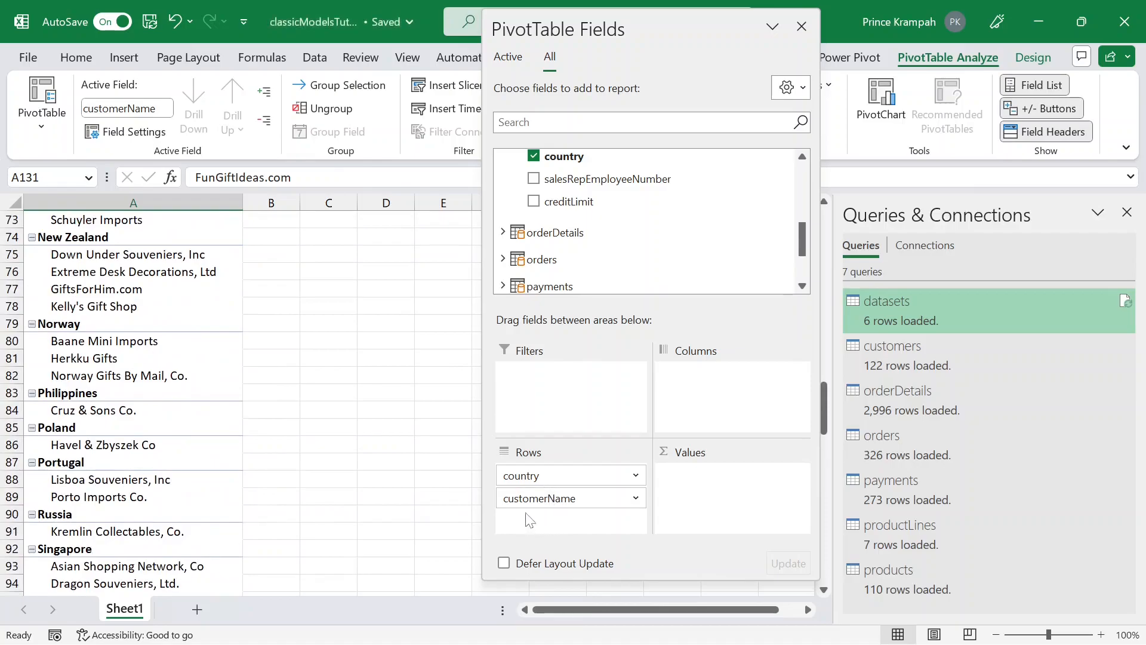
scroll(171, 430, up, 6)
scroll(171, 430, up, 14)
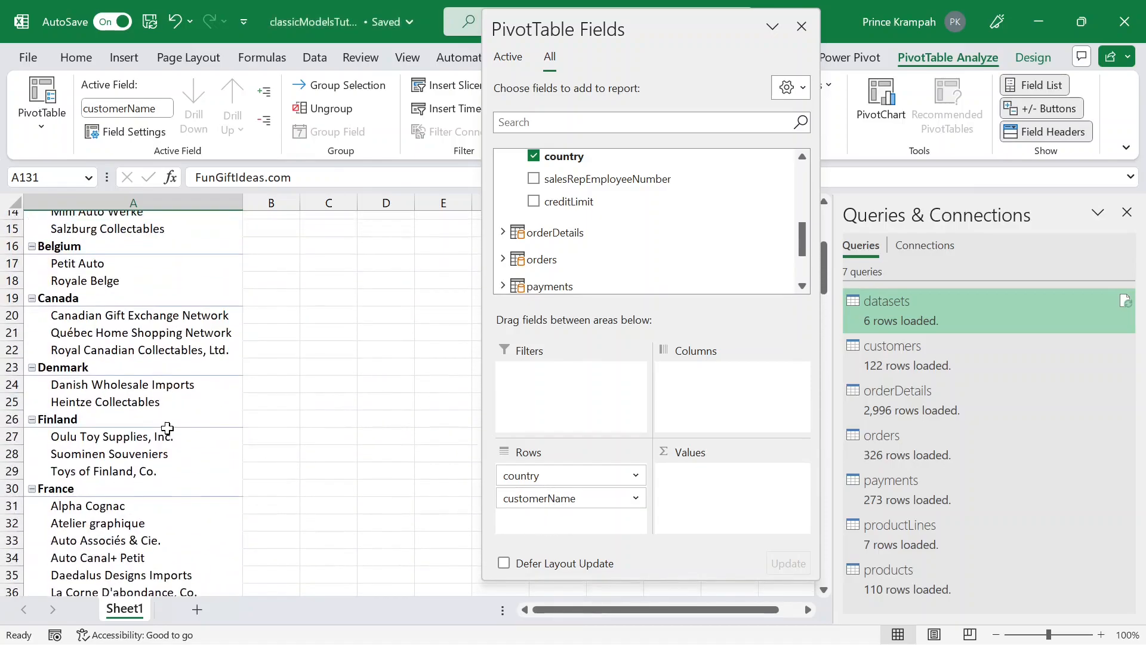
scroll(167, 429, up, 4)
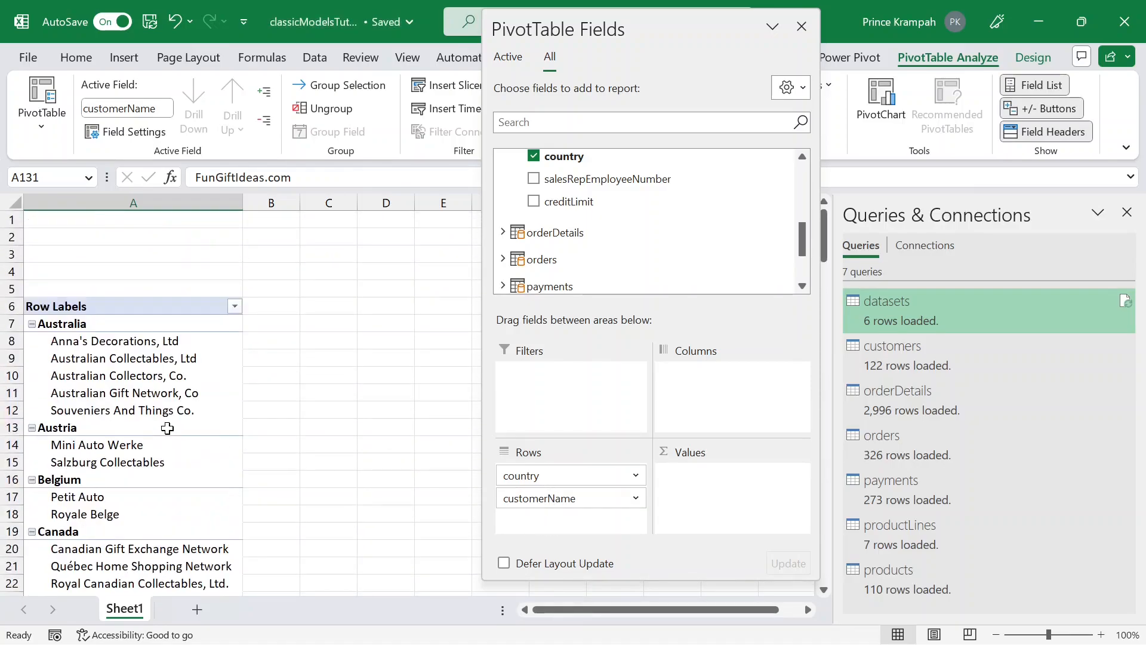
Add total_selling_price and total_buy_price from the orderDetails table to the PivotTable values as sums.
scroll(591, 229, up, 3)
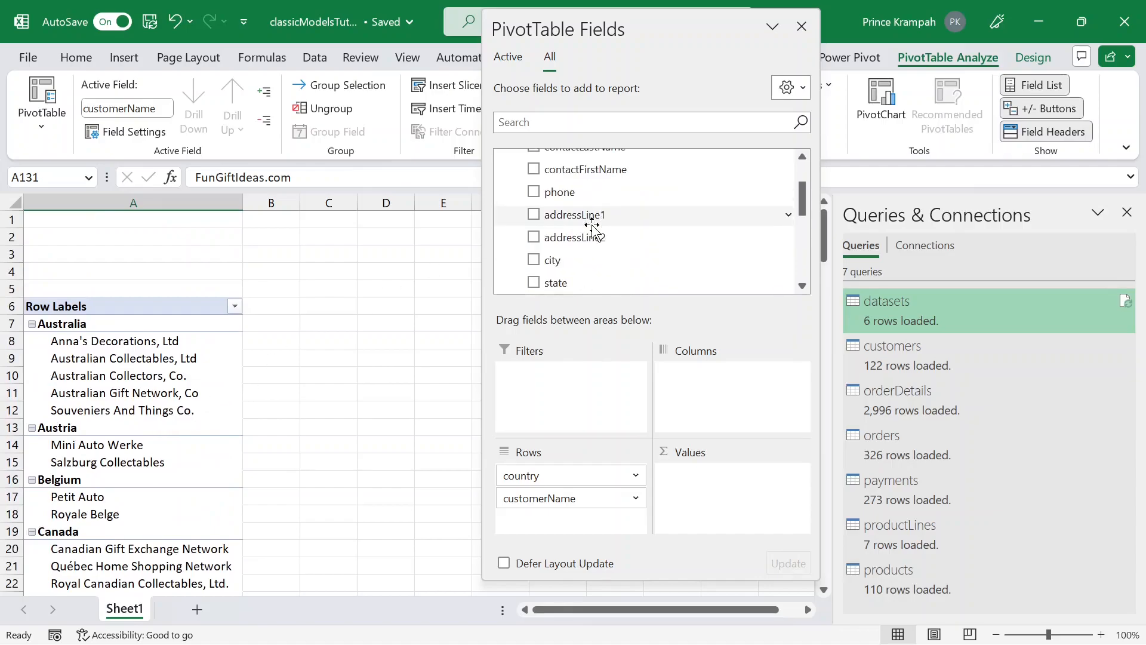
scroll(592, 226, up, 1)
scroll(592, 226, down, 3)
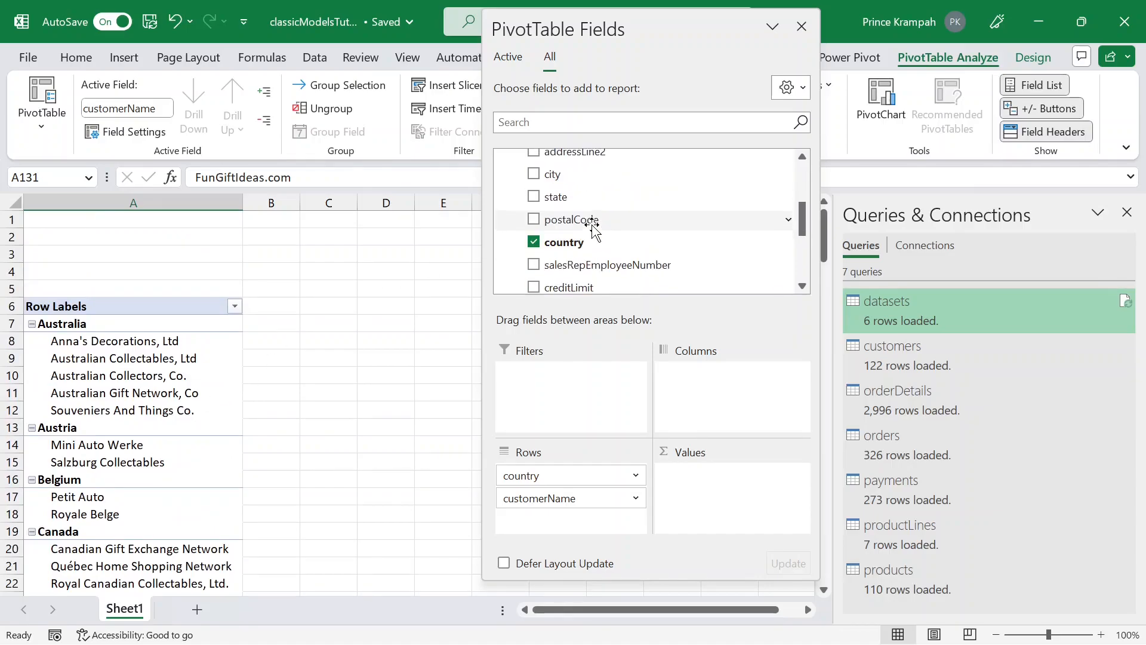
scroll(592, 230, down, 5)
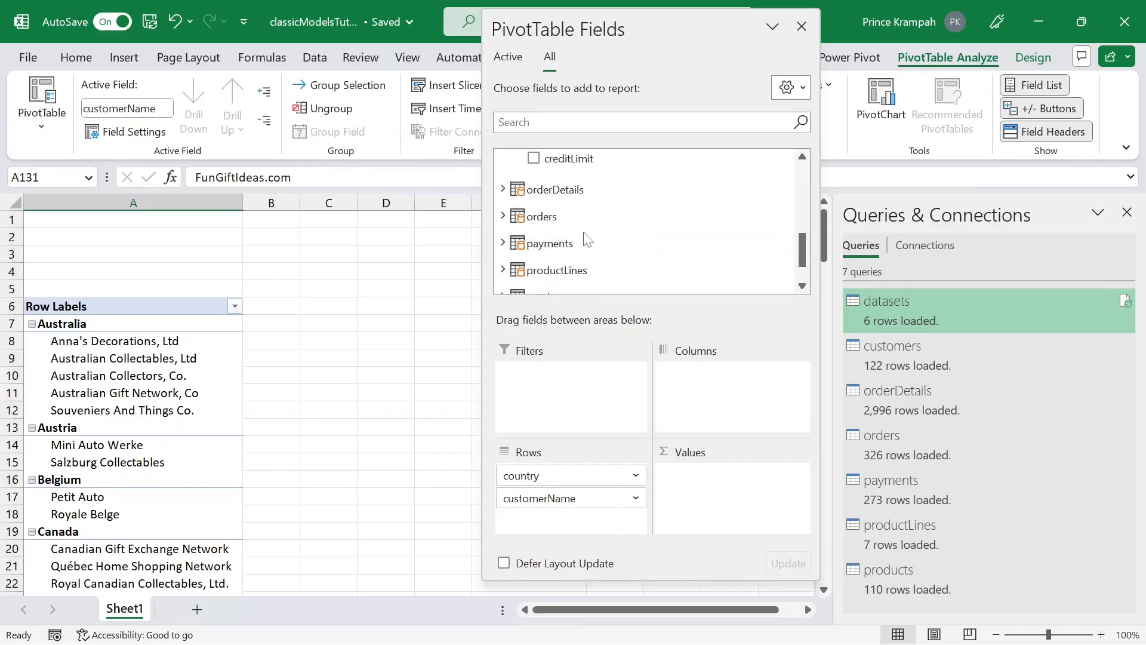
click(503, 189)
scroll(591, 225, down, 3)
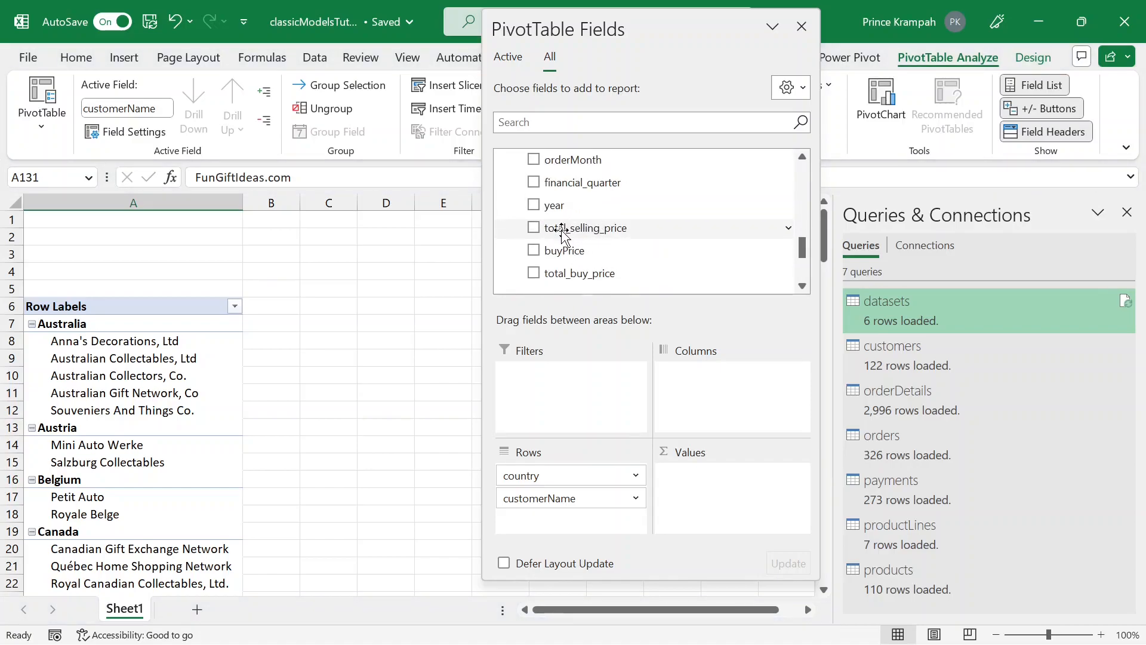
drag(562, 234, 710, 490)
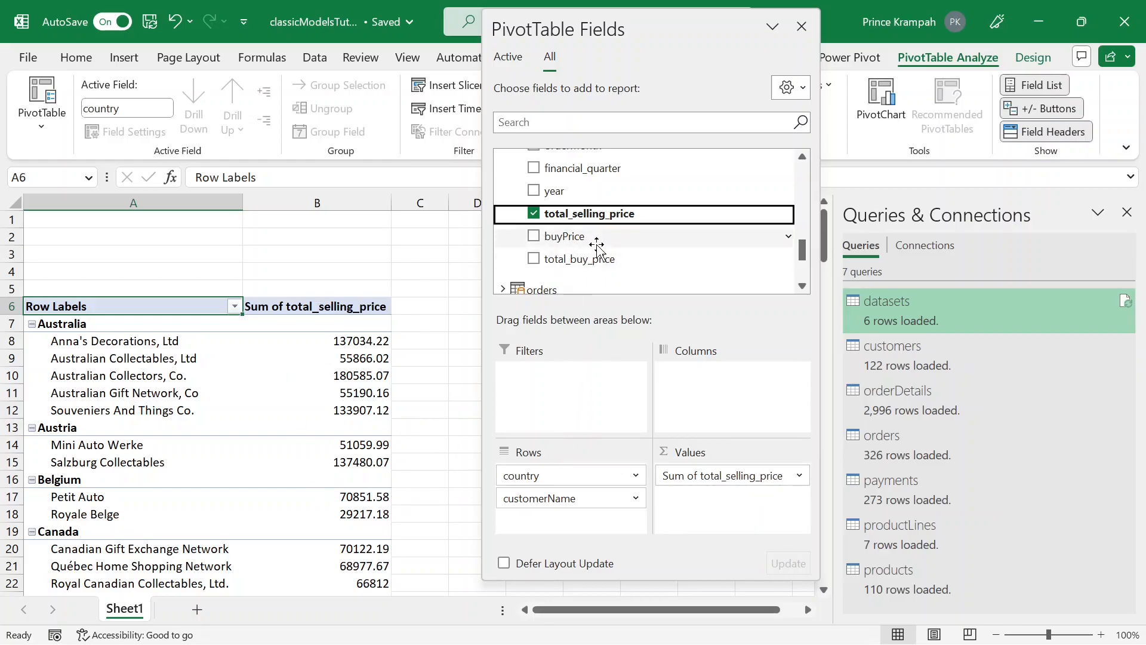
drag(606, 262, 719, 496)
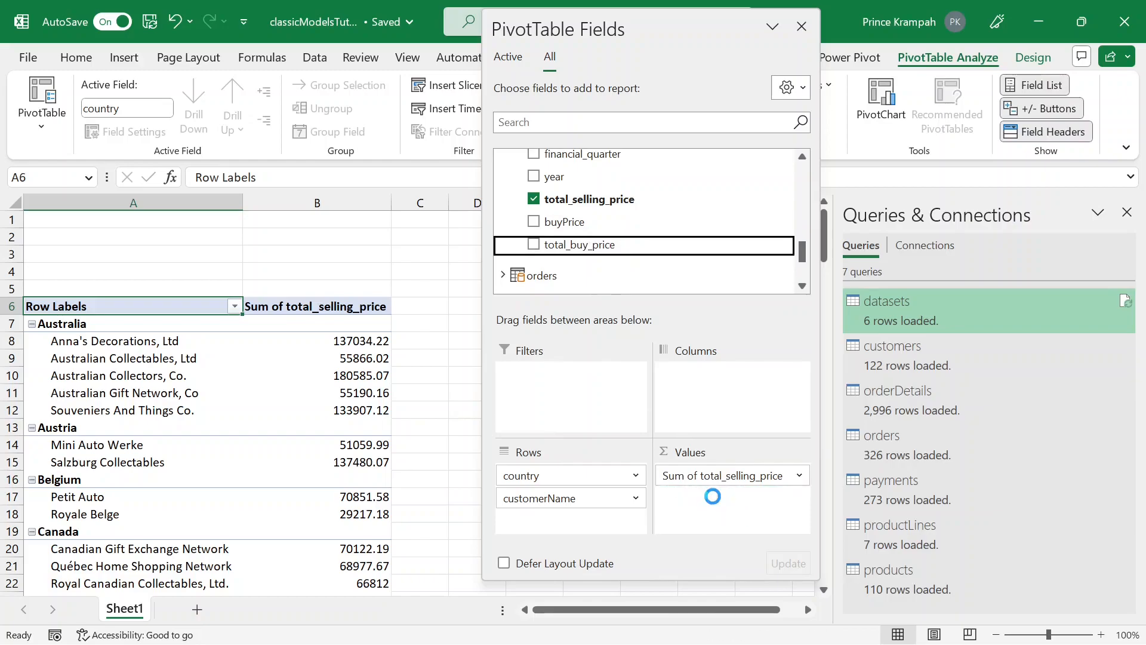
Remove total_selling_price and total_buy_price from the PivotTable values.
click(767, 477)
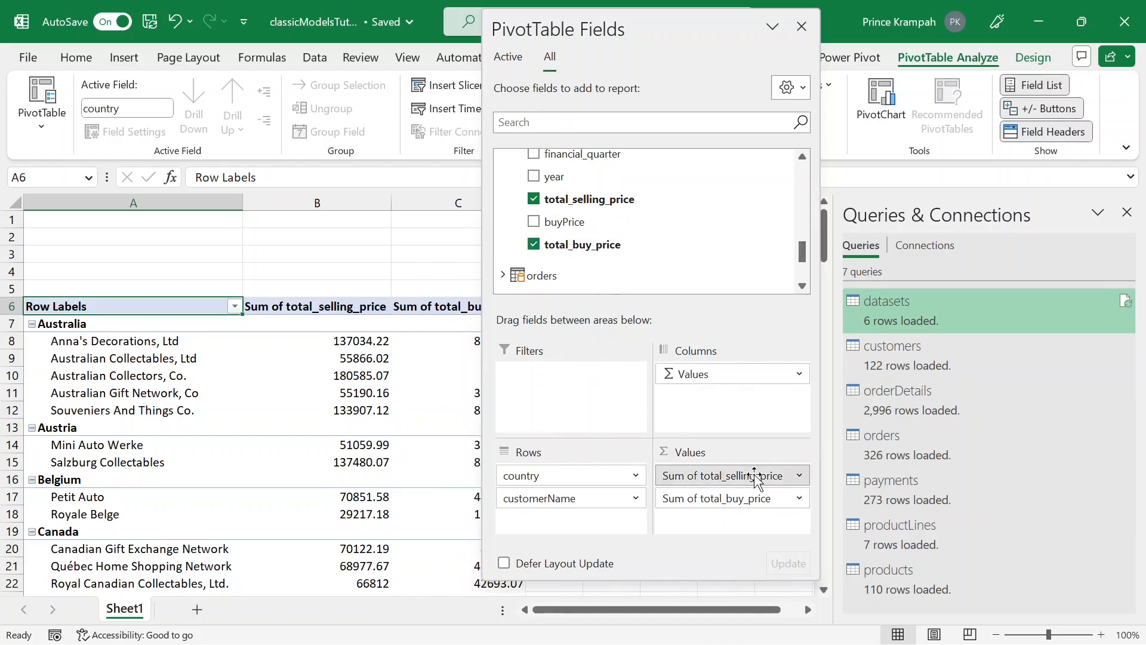
click(725, 433)
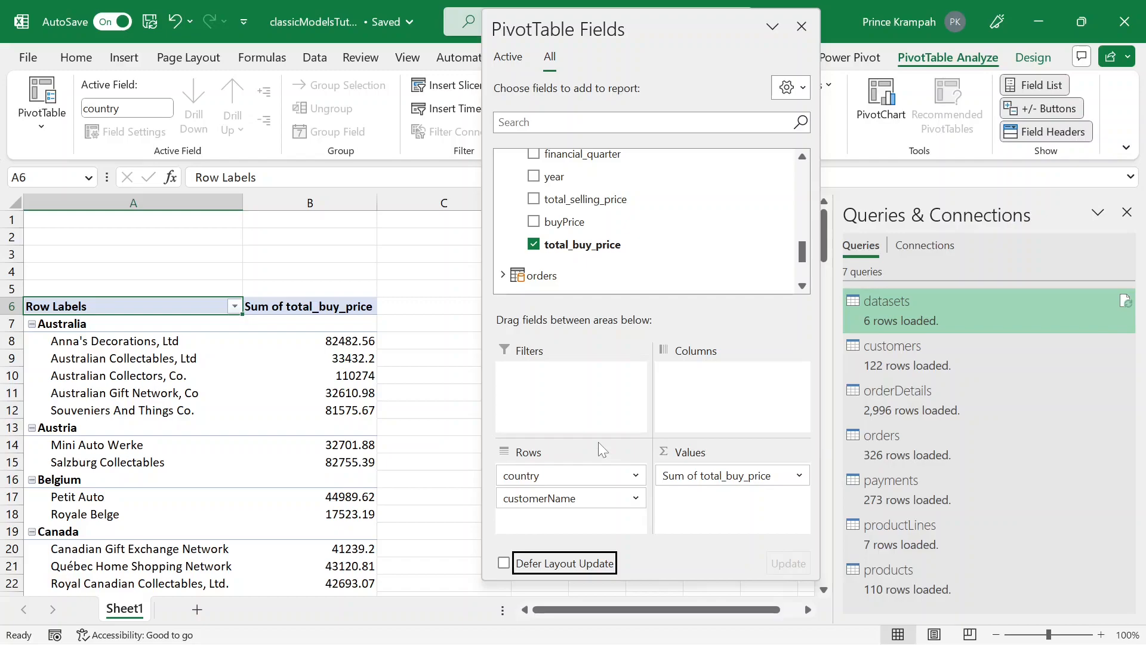
click(725, 476)
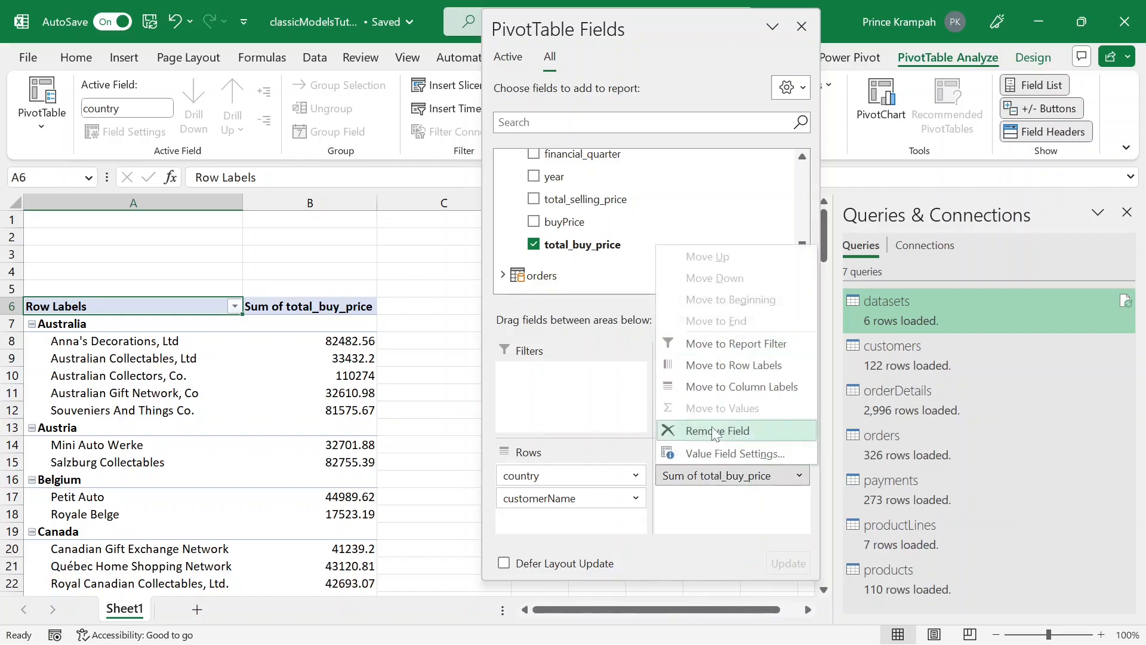
click(698, 481)
click(702, 479)
click(712, 433)
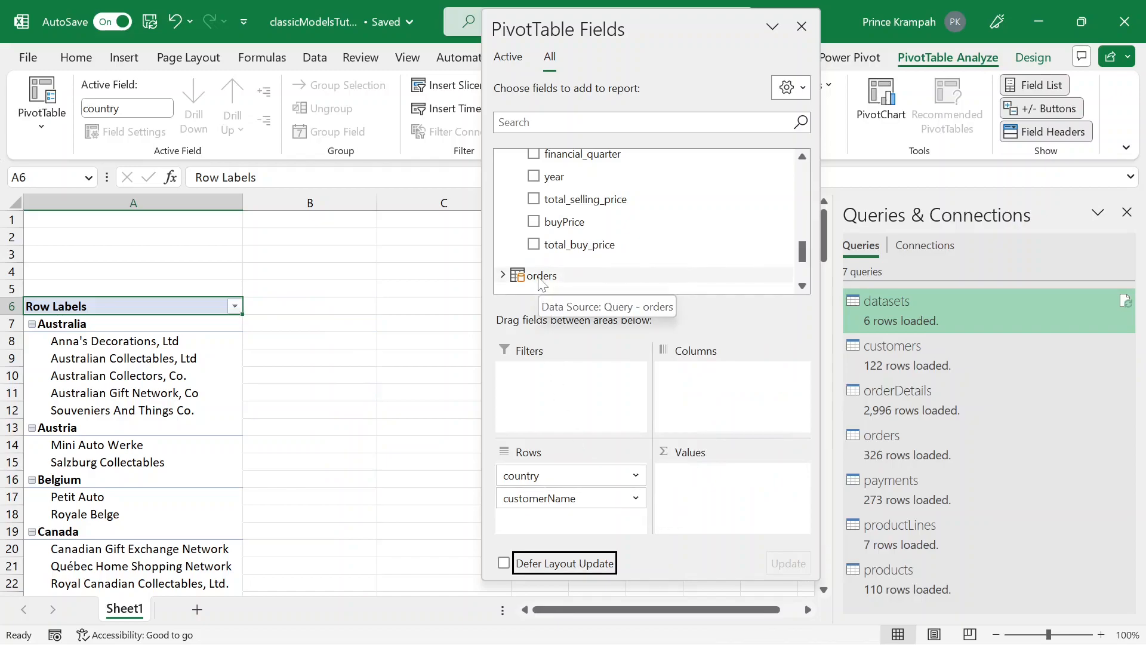
Add total_selling_price from the orderDetails table back to the PivotTable values as a sum.
drag(577, 198, 725, 484)
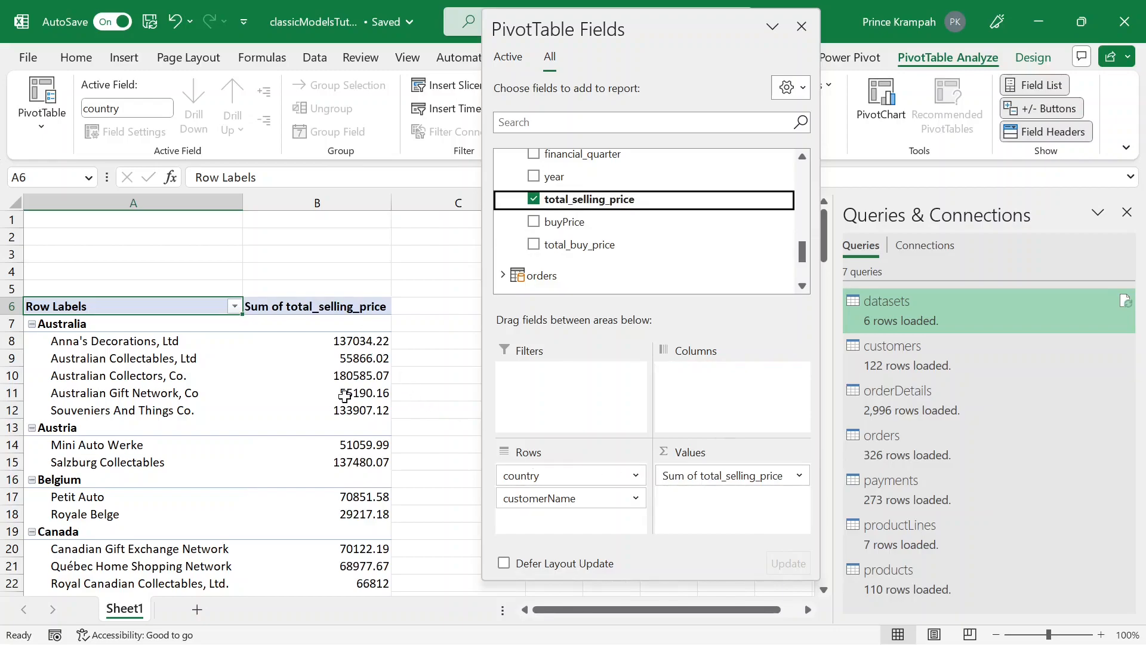
mouse_move(347, 380)
Switch to the slide presentation, read the profit calculation formulas and the DAX slide, and return to the Excel workbook.
key(super+Tab)
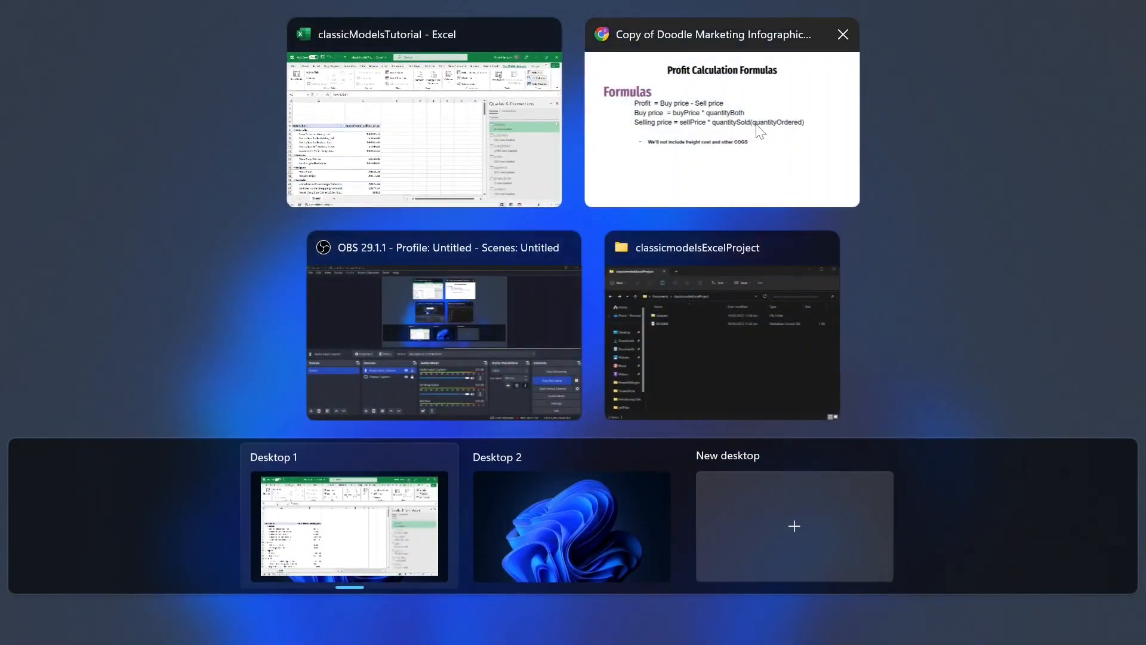
click(759, 127)
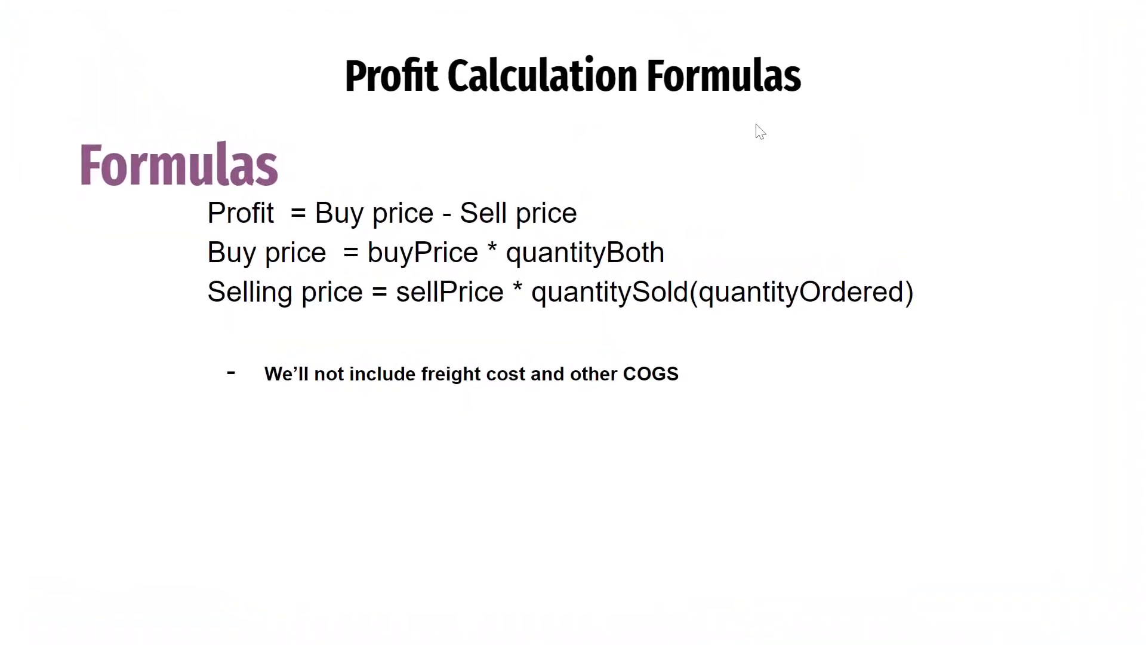
key(Right)
key(Right)
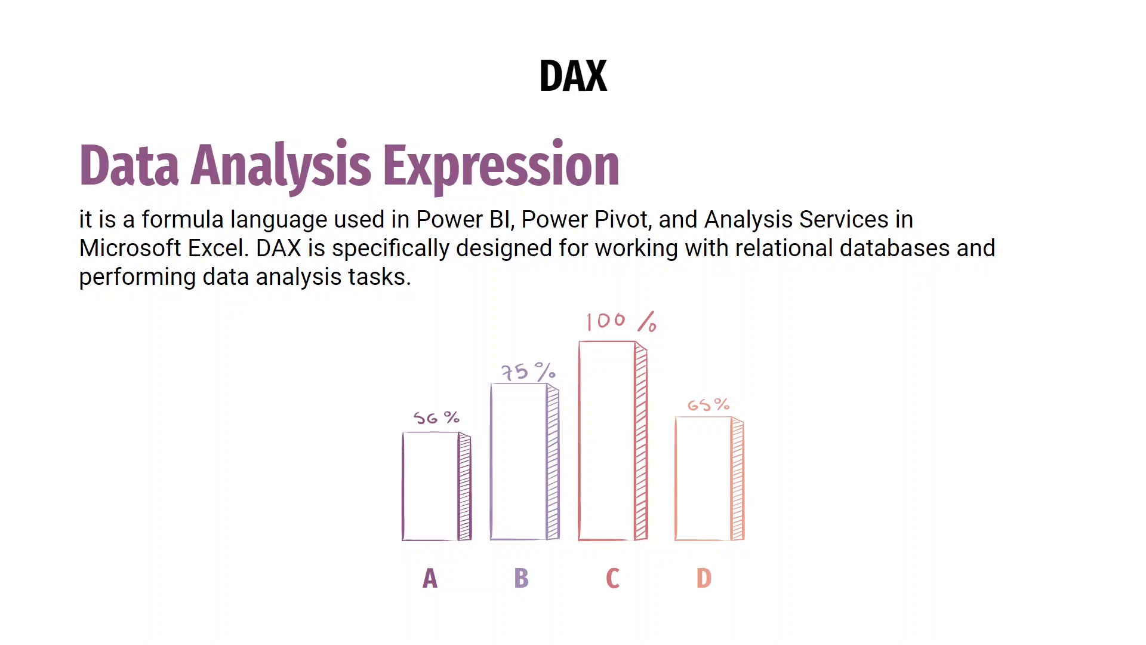
key(super+Tab)
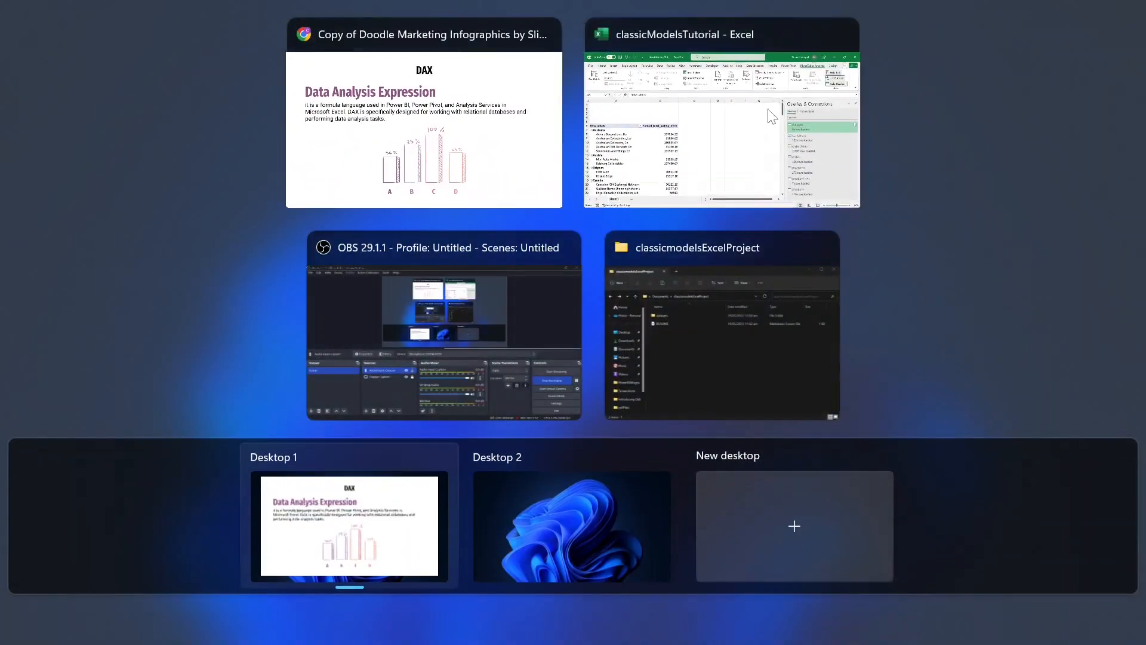
click(770, 163)
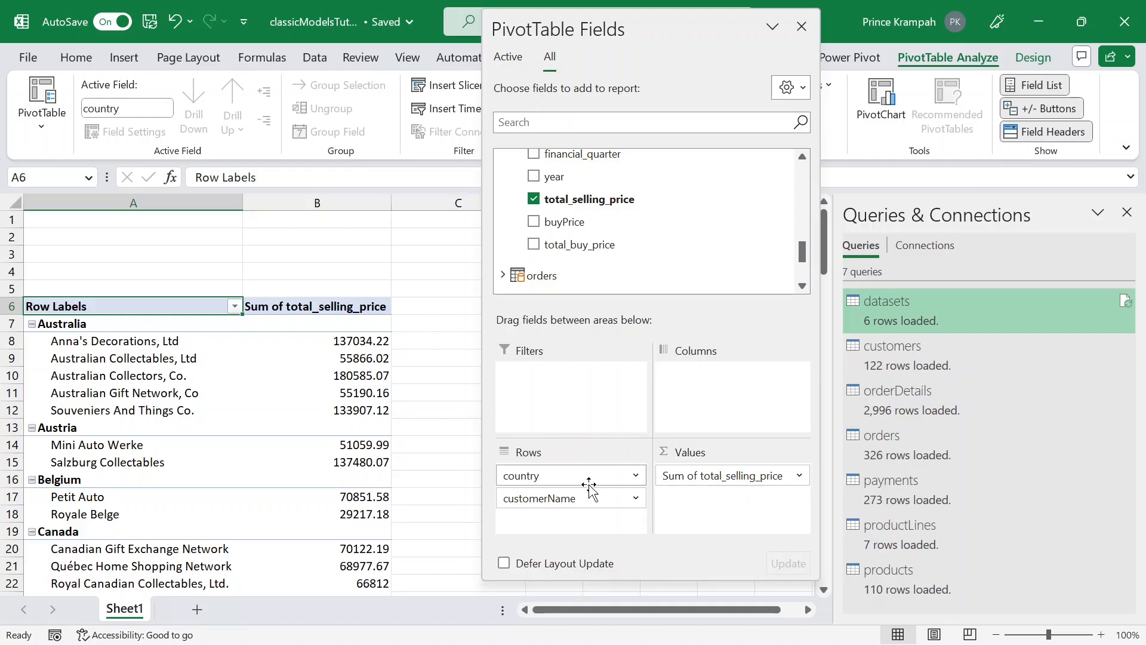
Remove the summed total_selling_price from the PivotTable values and dock the PivotTable Fields pane beside the sheet.
click(723, 476)
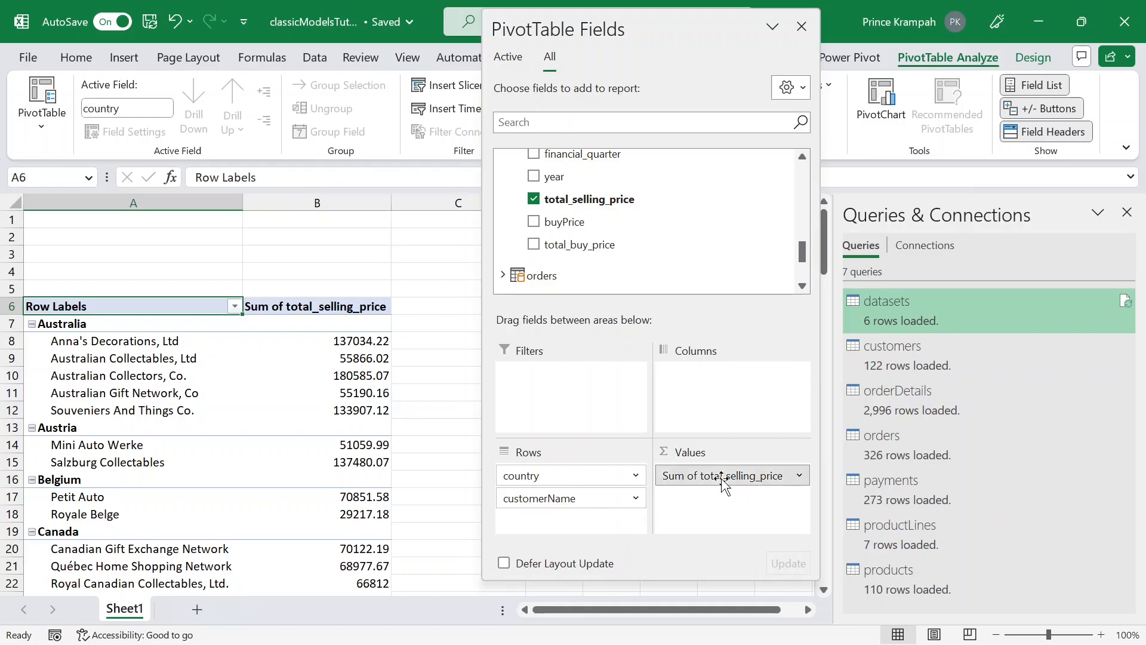
click(698, 430)
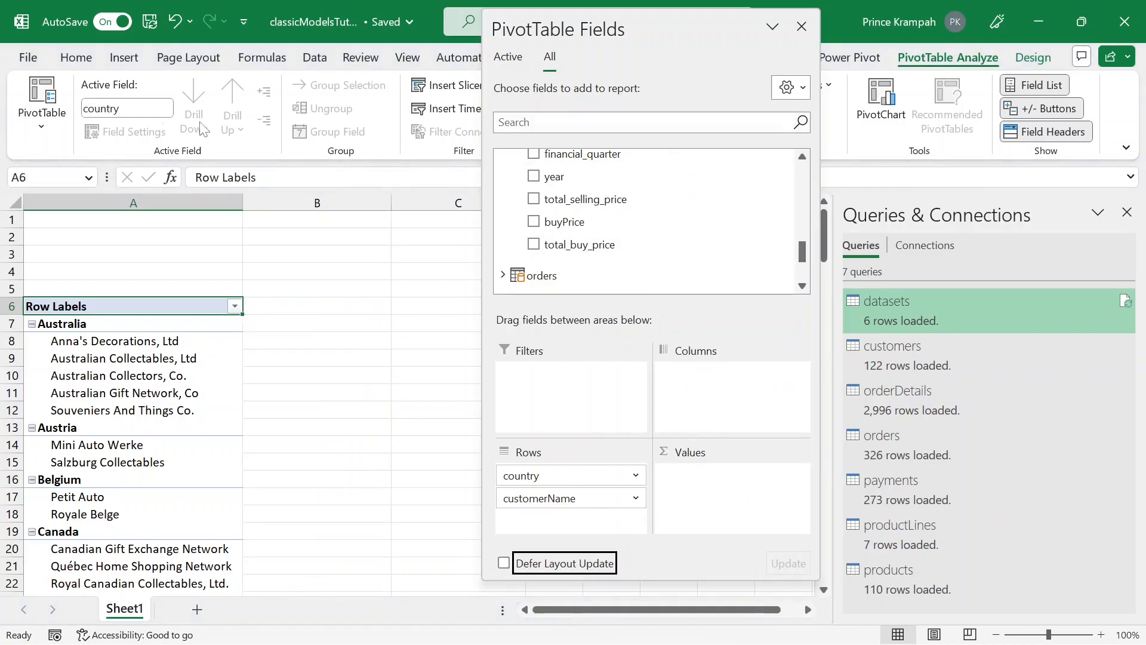
double_click(650, 27)
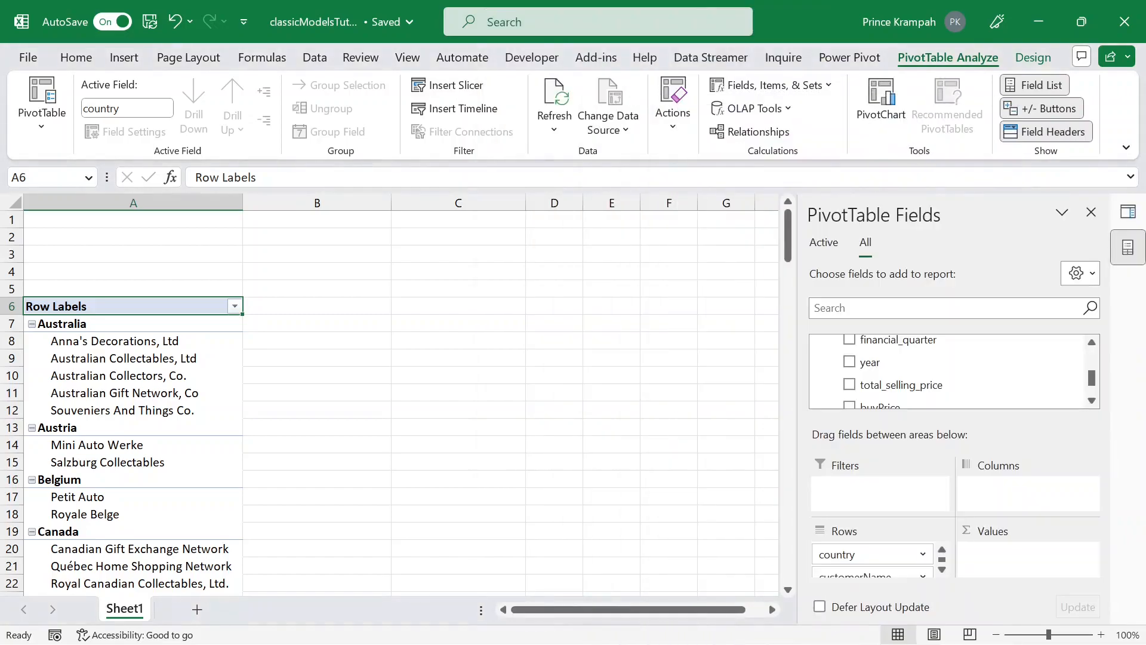
Start a new Power Pivot measure in the orderDetails table and name it Total Buy Price.
click(873, 55)
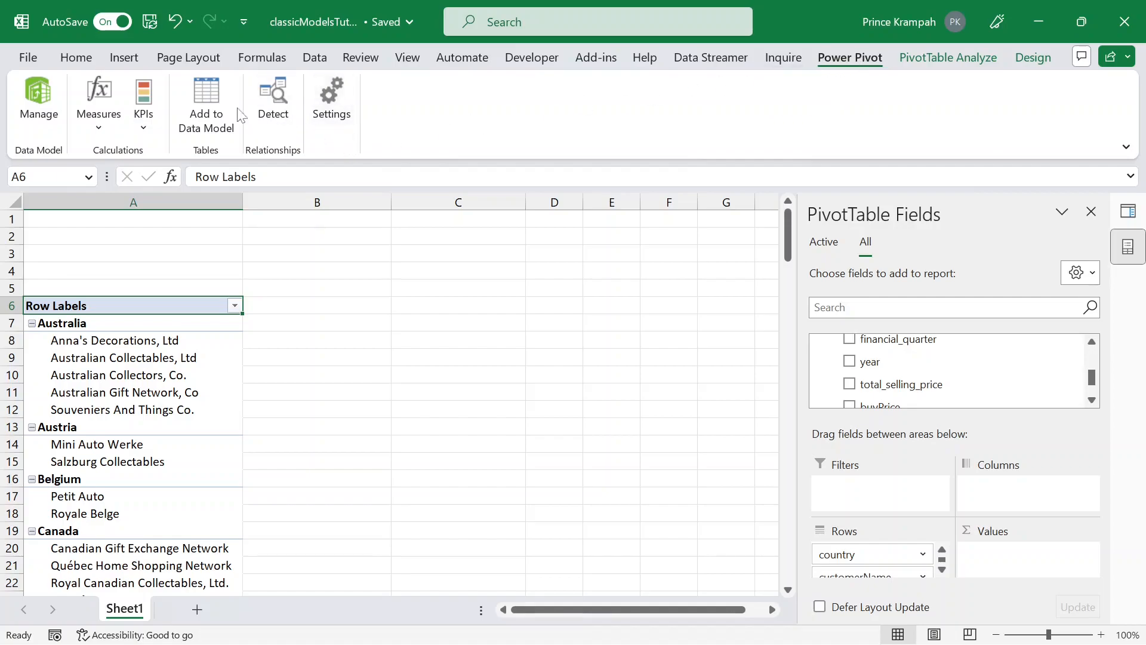
click(96, 127)
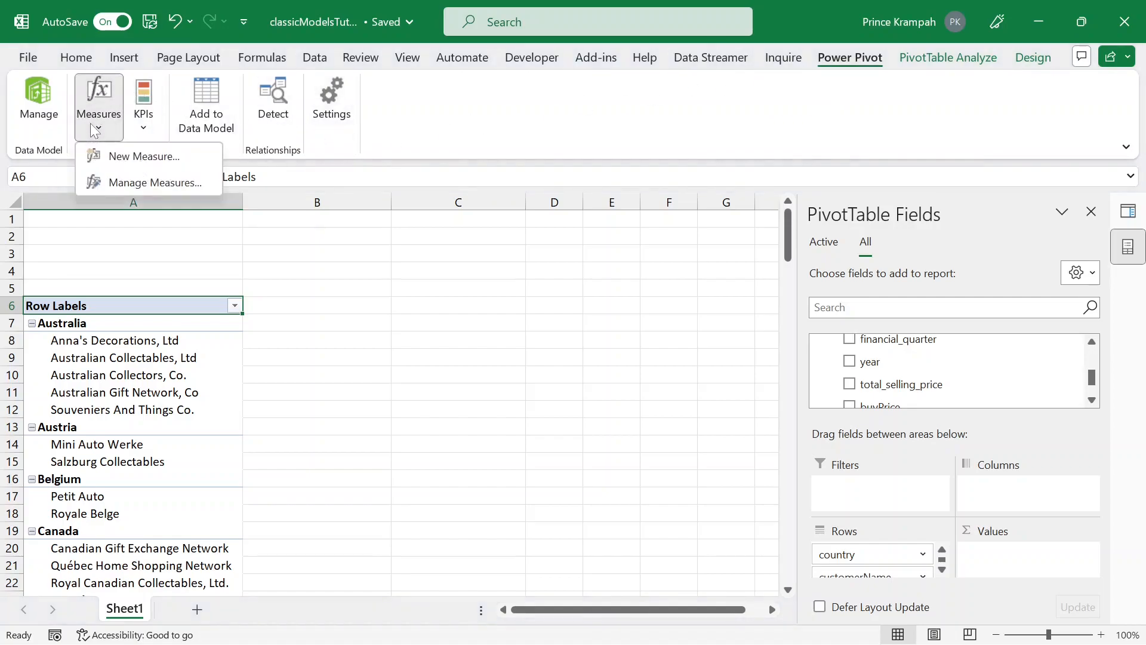
click(130, 156)
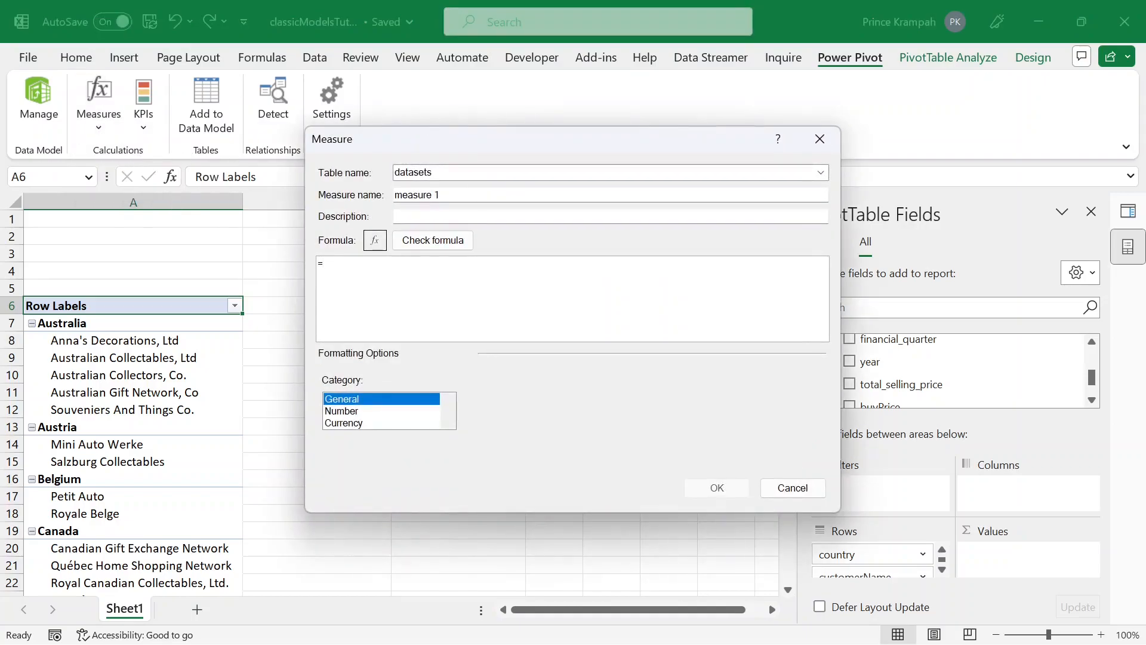
click(821, 173)
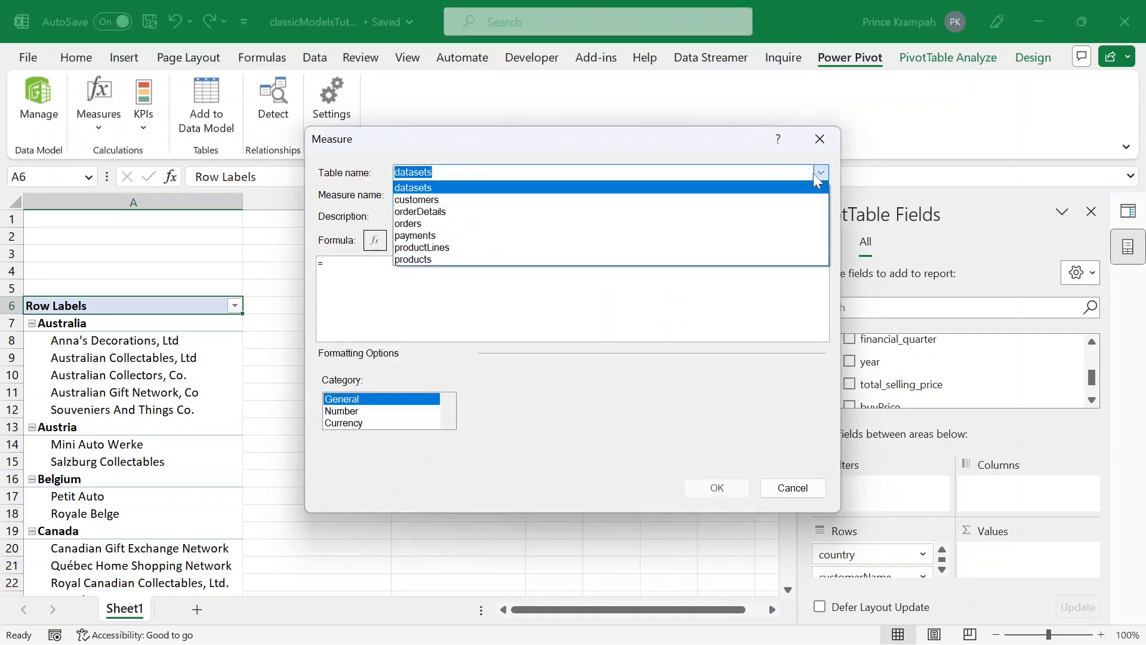
click(420, 212)
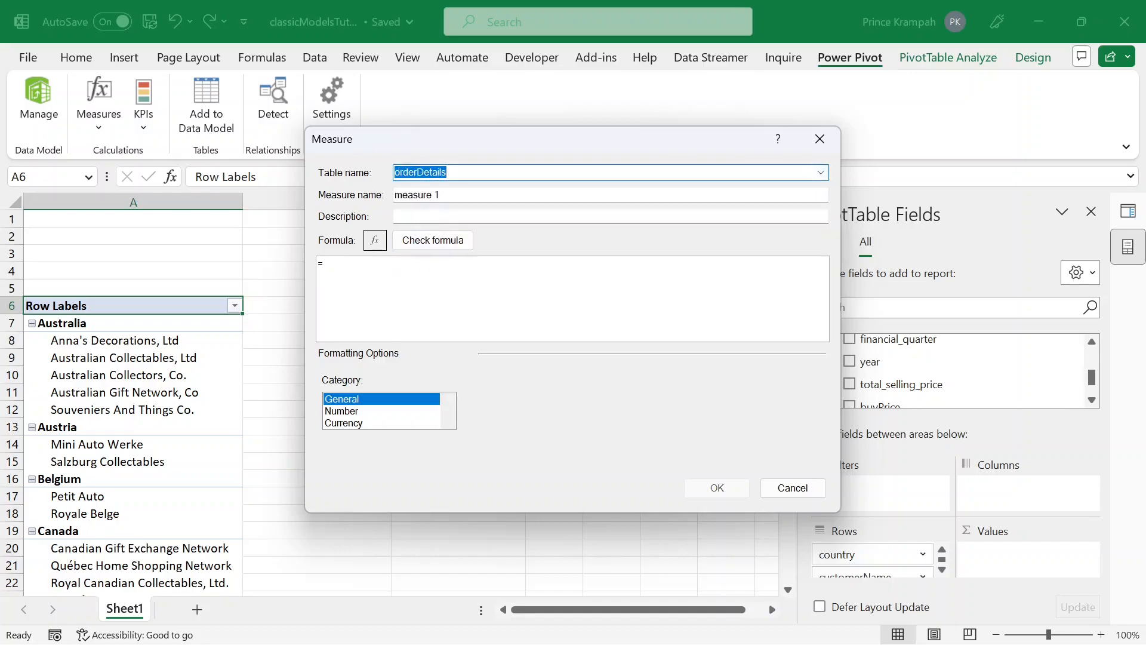
key(Tab)
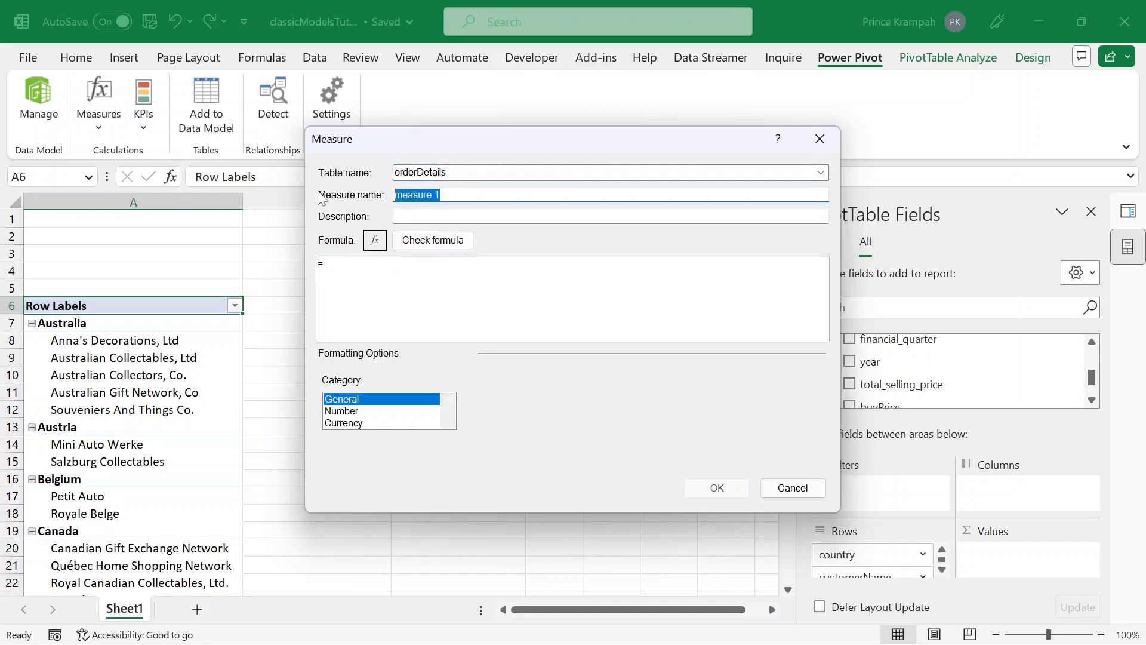
text(Total Buy Price)
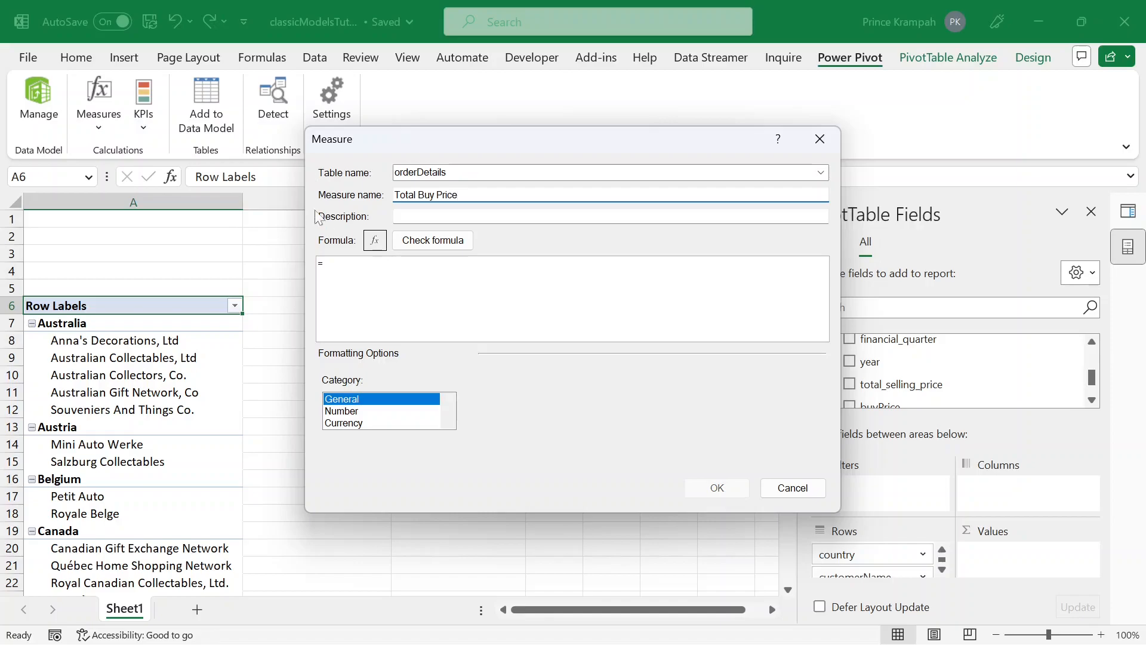
Enter =SUM([total_buy_price]) as the formula of the Total Buy Price measure.
click(326, 263)
scroll(326, 264, up, 10)
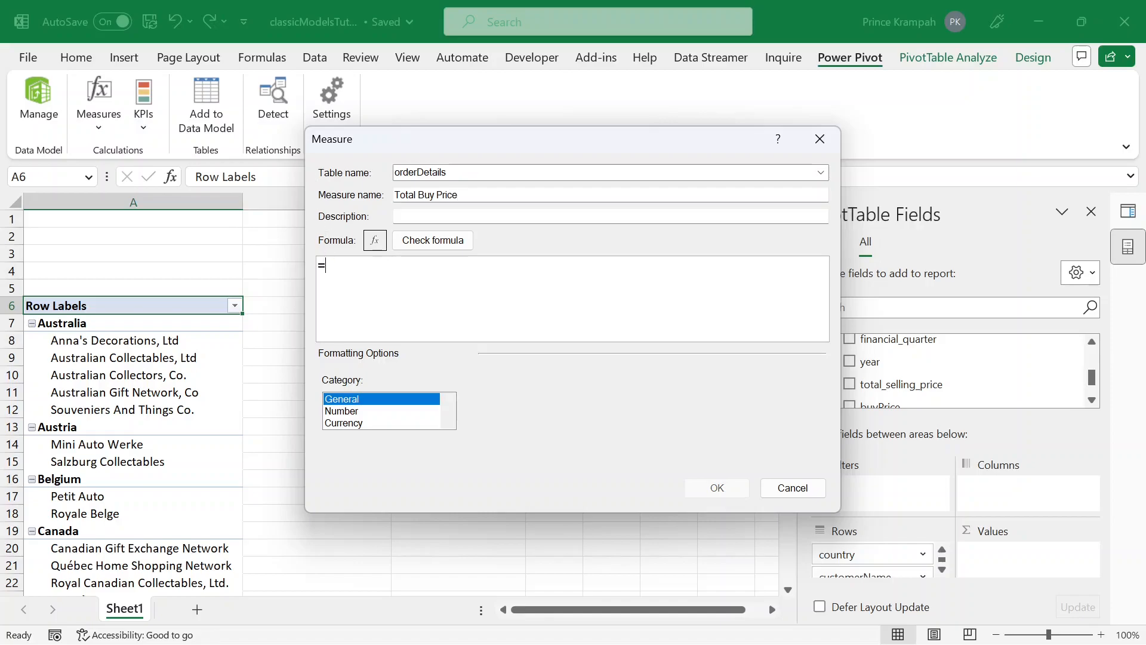
scroll(326, 268, up, 1)
text(SUM()
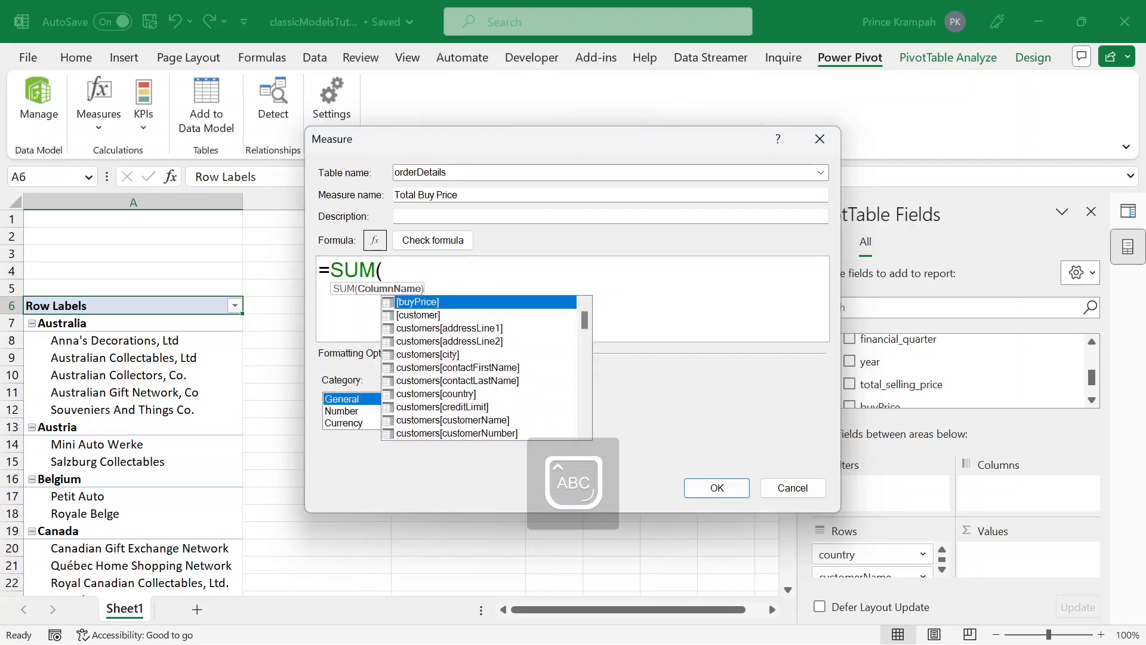
key(Caps_Lock)
text([toao)
key(BackSpace)
key(BackSpace)
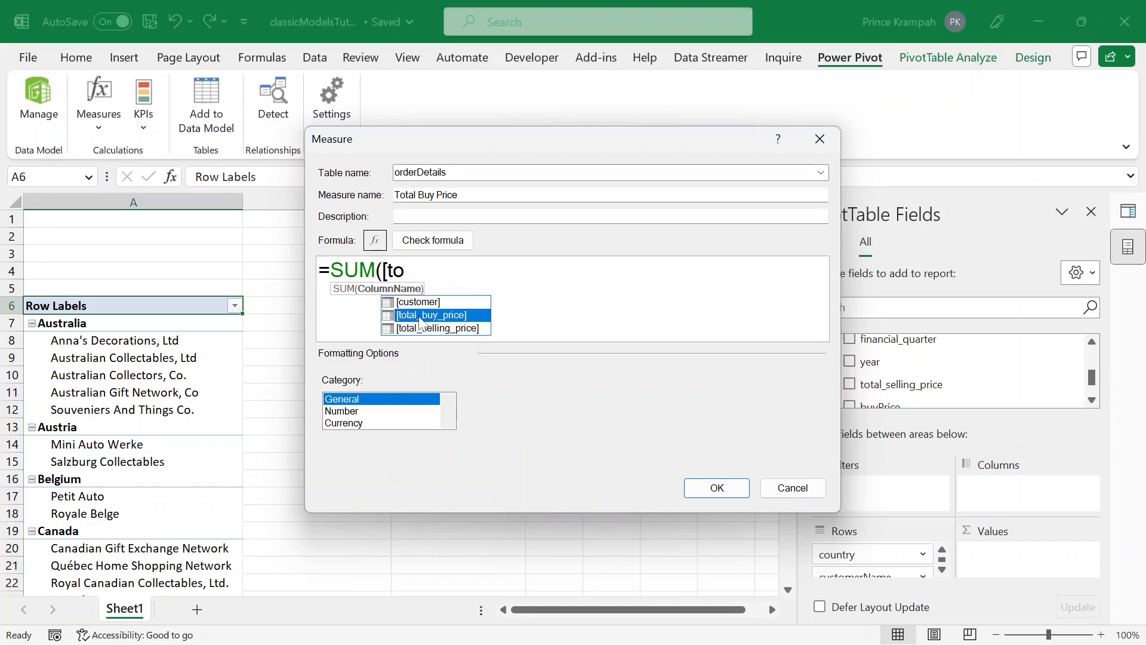
key(Tab)
text())
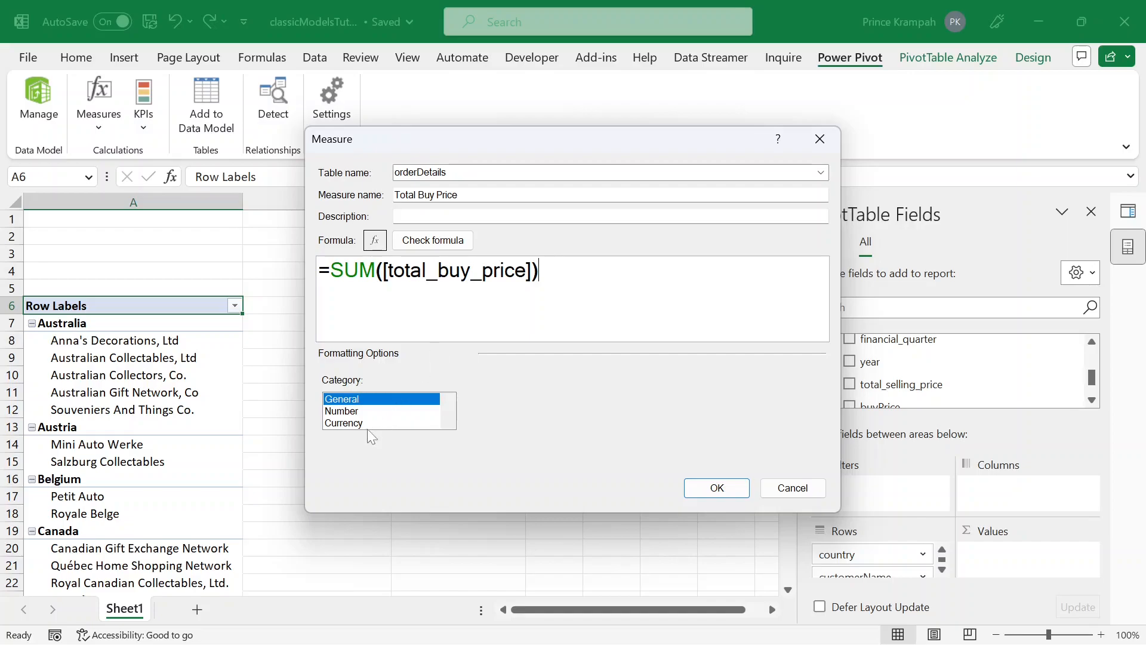
Set the Total Buy Price measure's format category to Currency and save the measure.
click(346, 422)
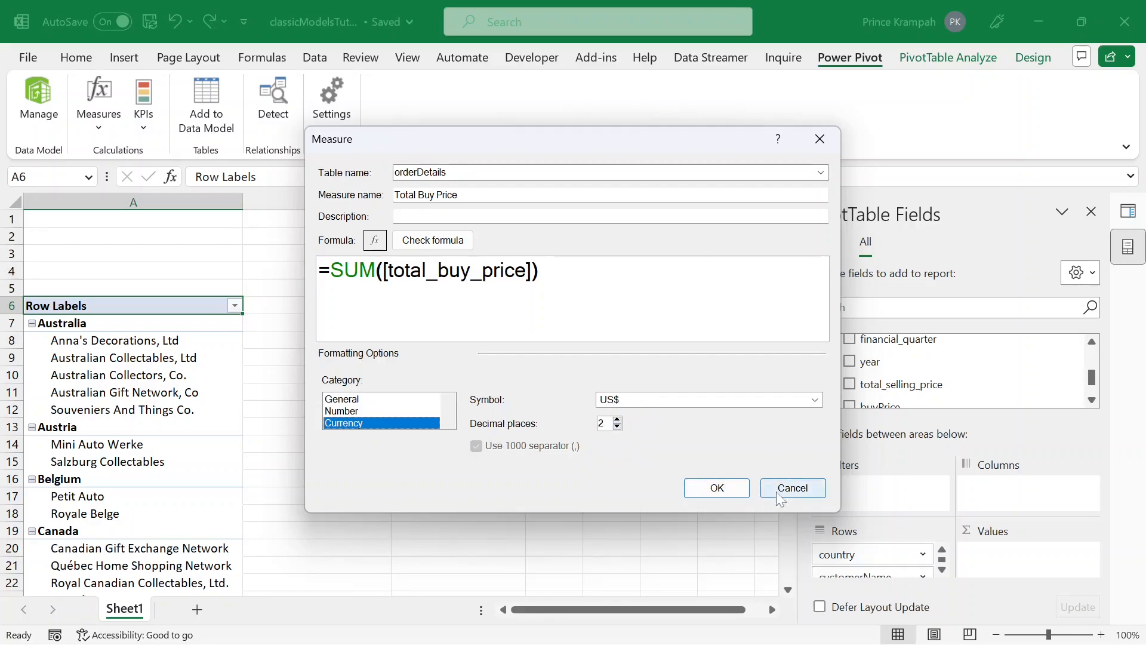
click(419, 216)
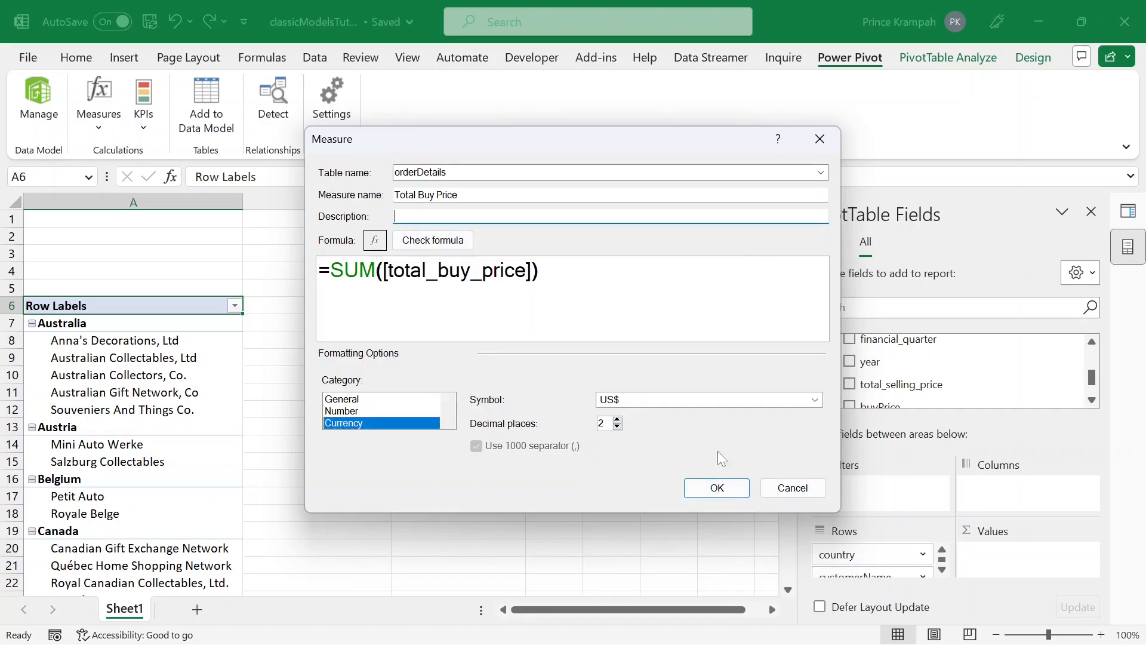
click(717, 488)
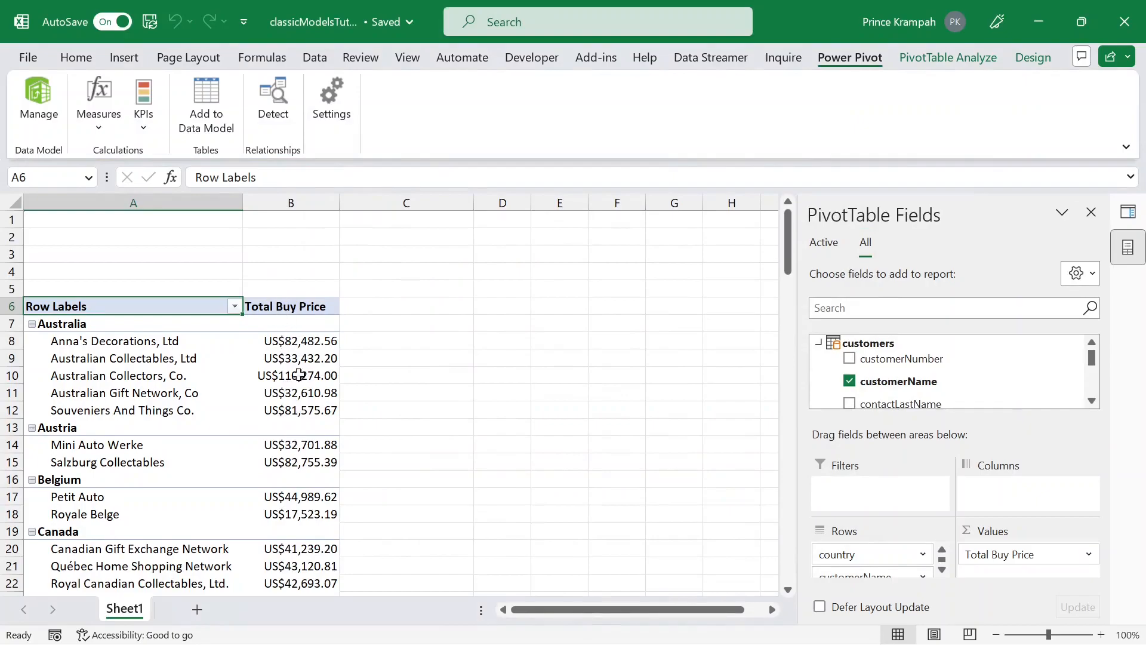
Review the Total Buy Price values of the customers in each country in the PivotTable.
scroll(308, 412, down, 2)
scroll(309, 411, down, 2)
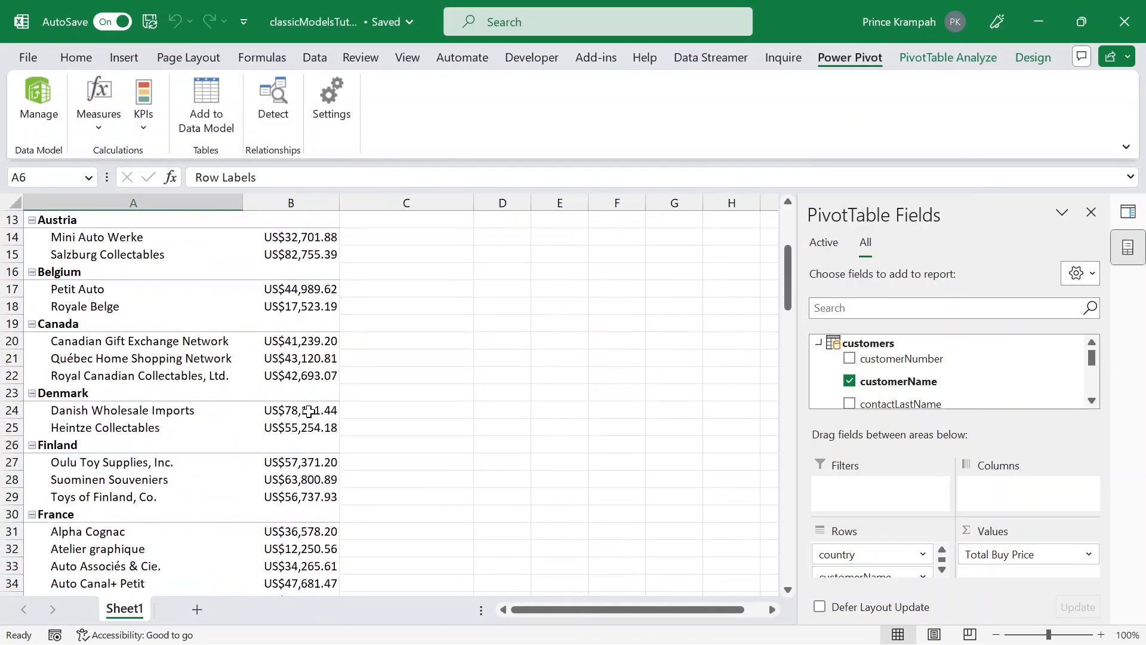
scroll(309, 411, up, 4)
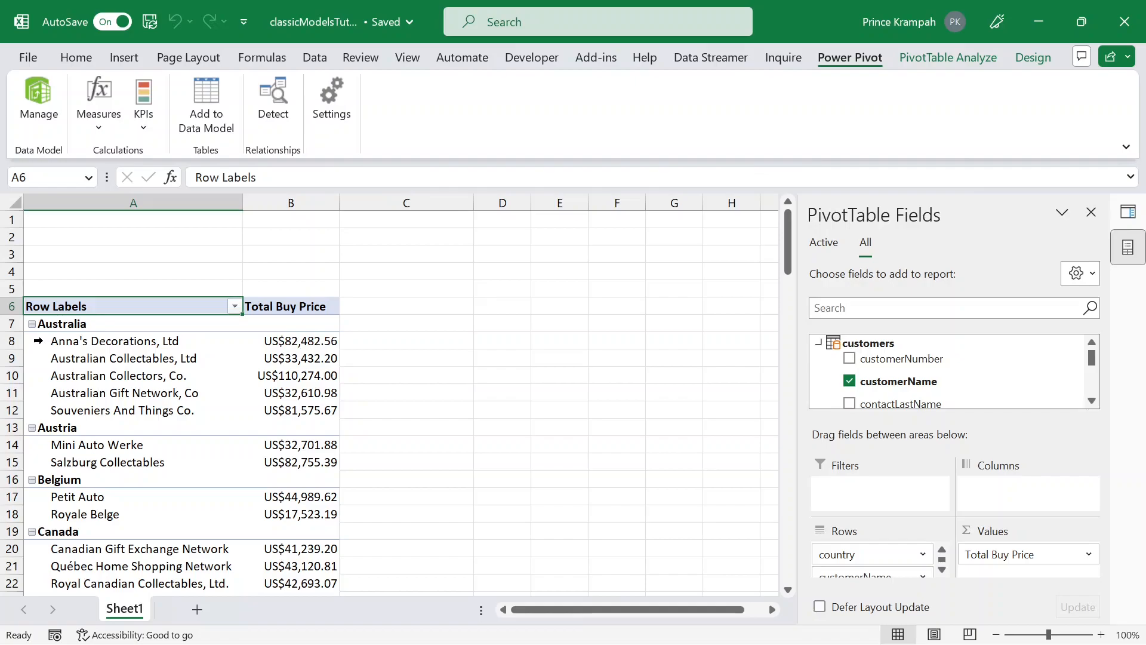
scroll(134, 412, down, 4)
scroll(144, 414, down, 5)
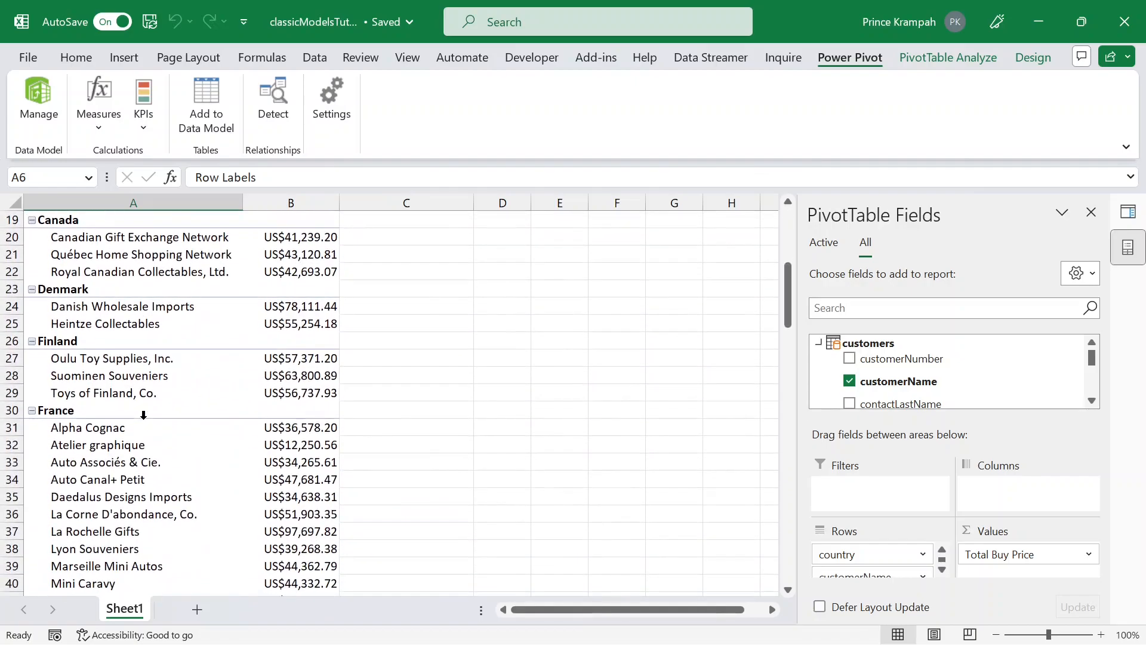
scroll(143, 413, up, 2)
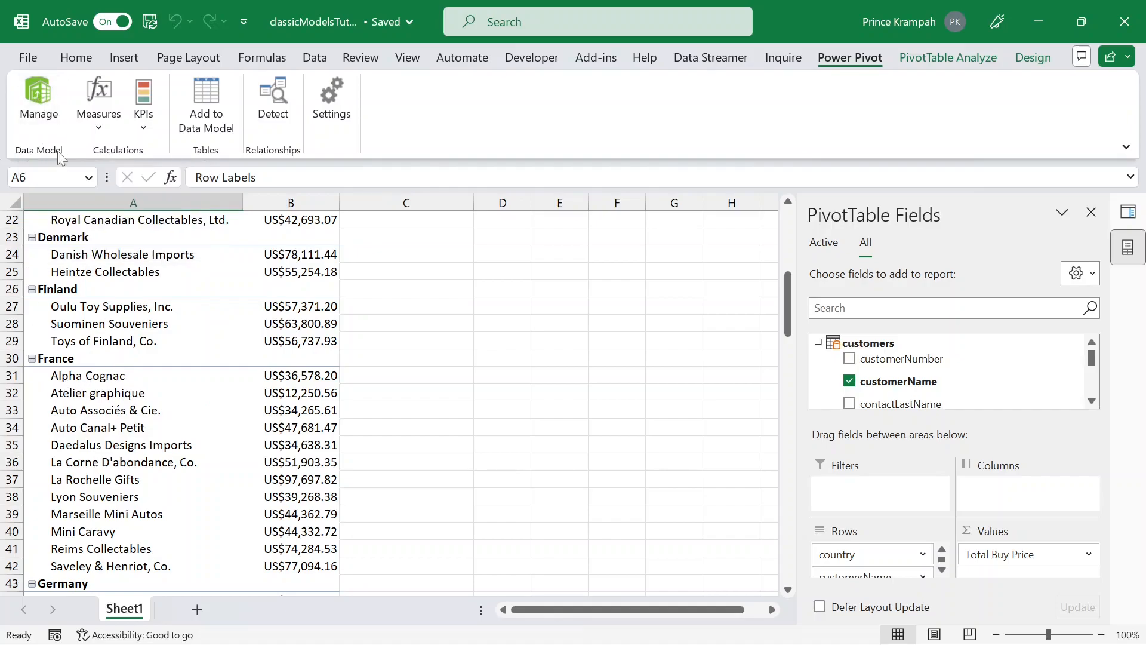
Open the Power Pivot data model and filter the orderDetails table's customer column to Alpha Cognac only.
click(41, 104)
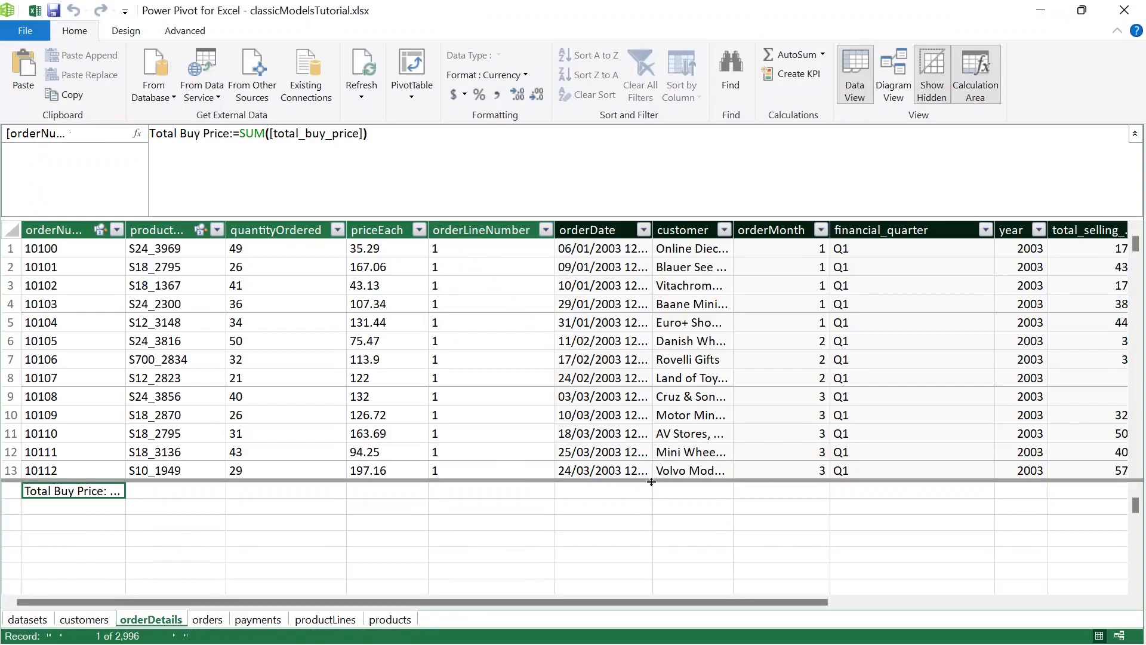
click(724, 230)
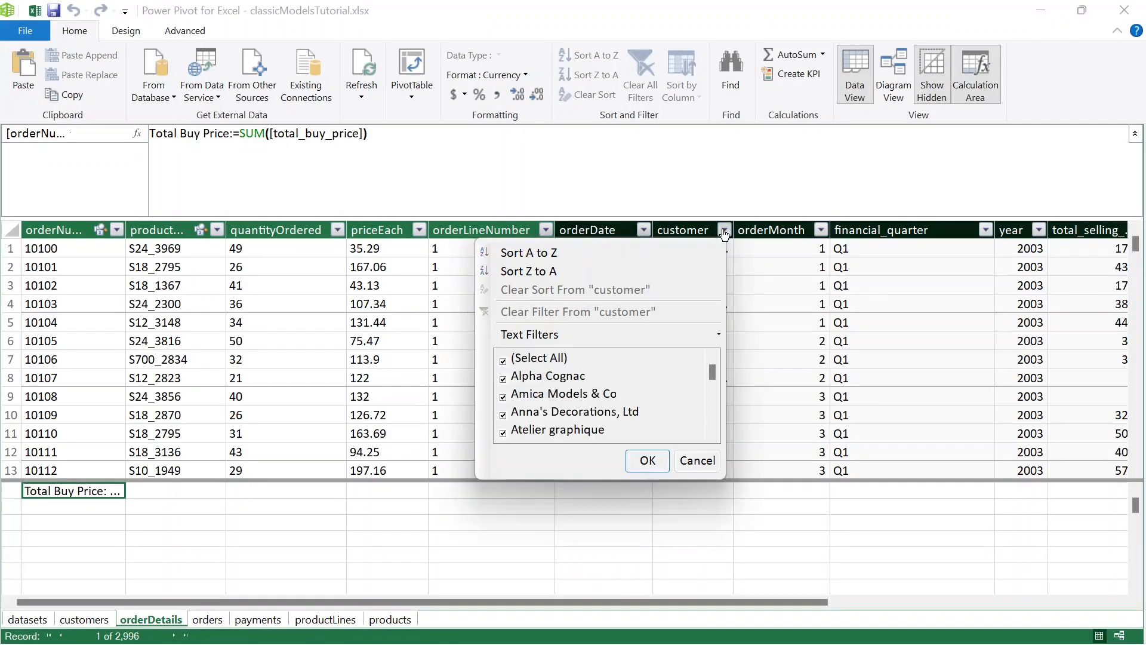
click(504, 361)
click(503, 379)
click(648, 461)
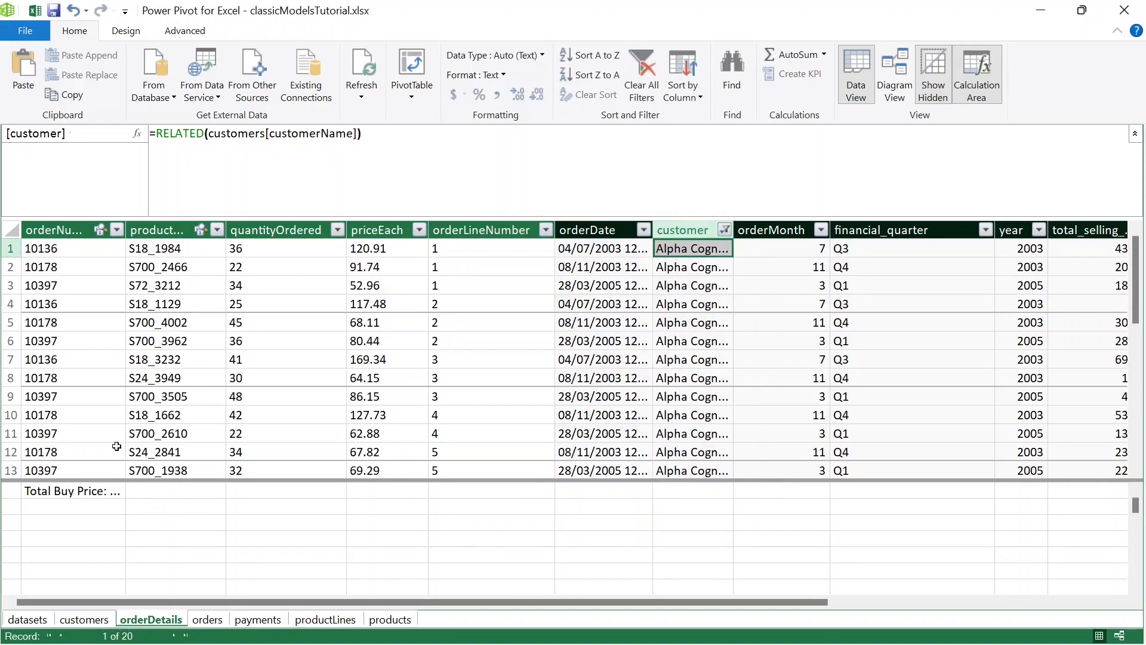
click(171, 533)
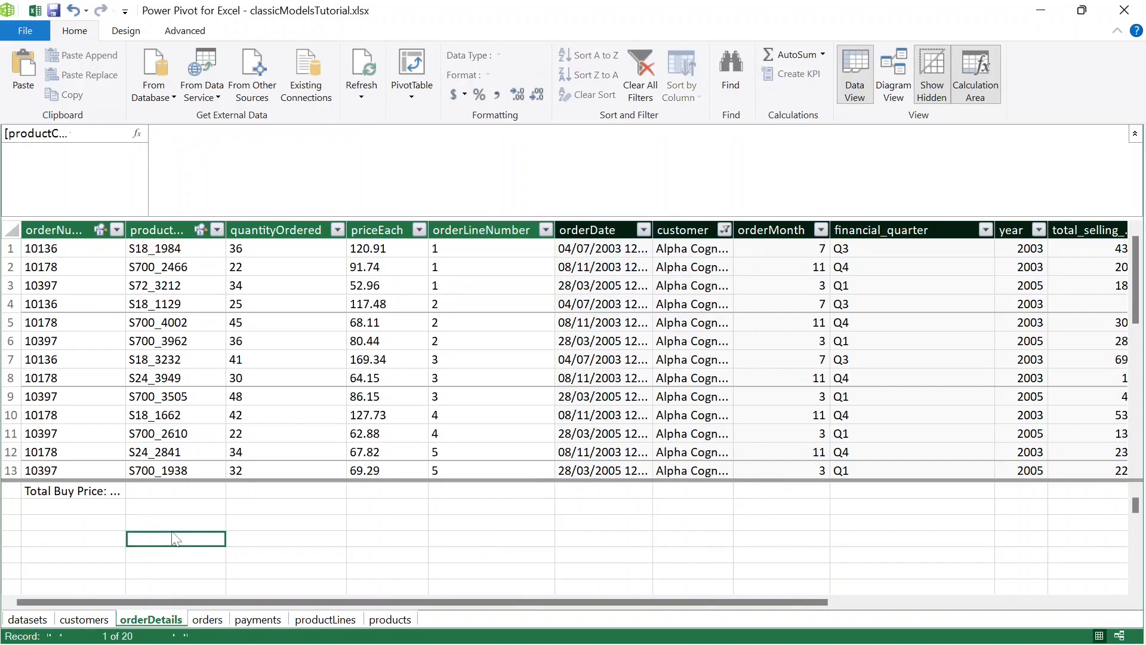
Add a measure with the formula =SUM([total_buy_price]) in an empty calculation area cell beneath the orderDetails table's productCode column.
double_click(174, 537)
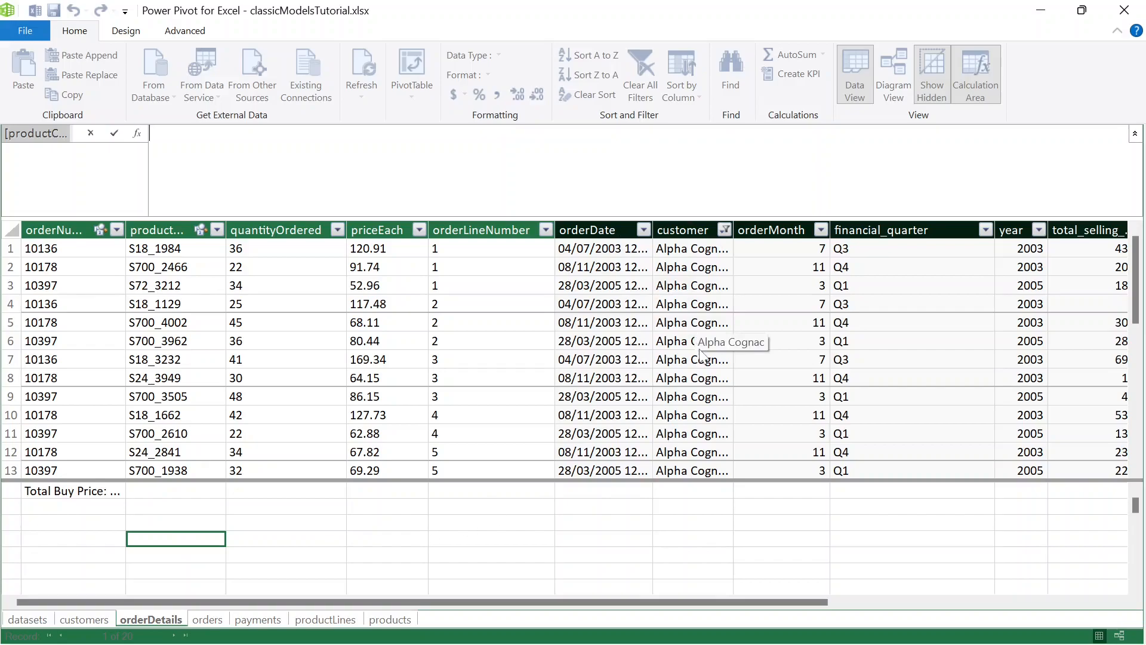
text(=)
scroll(478, 173, up, 4)
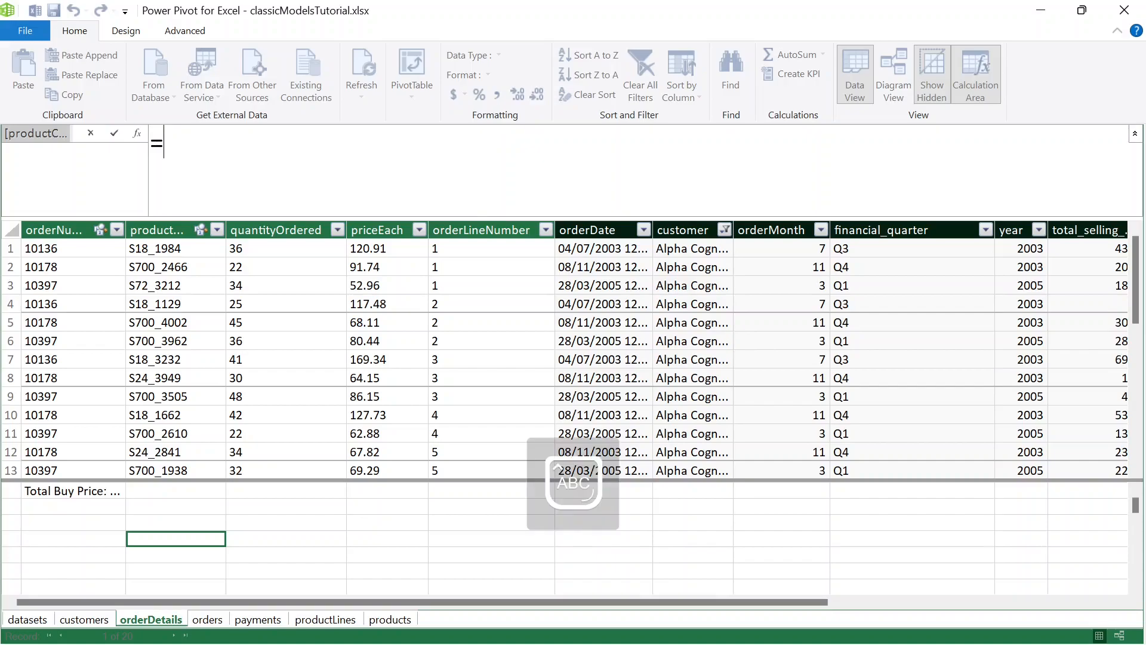
text(SUM)
key(Escape)
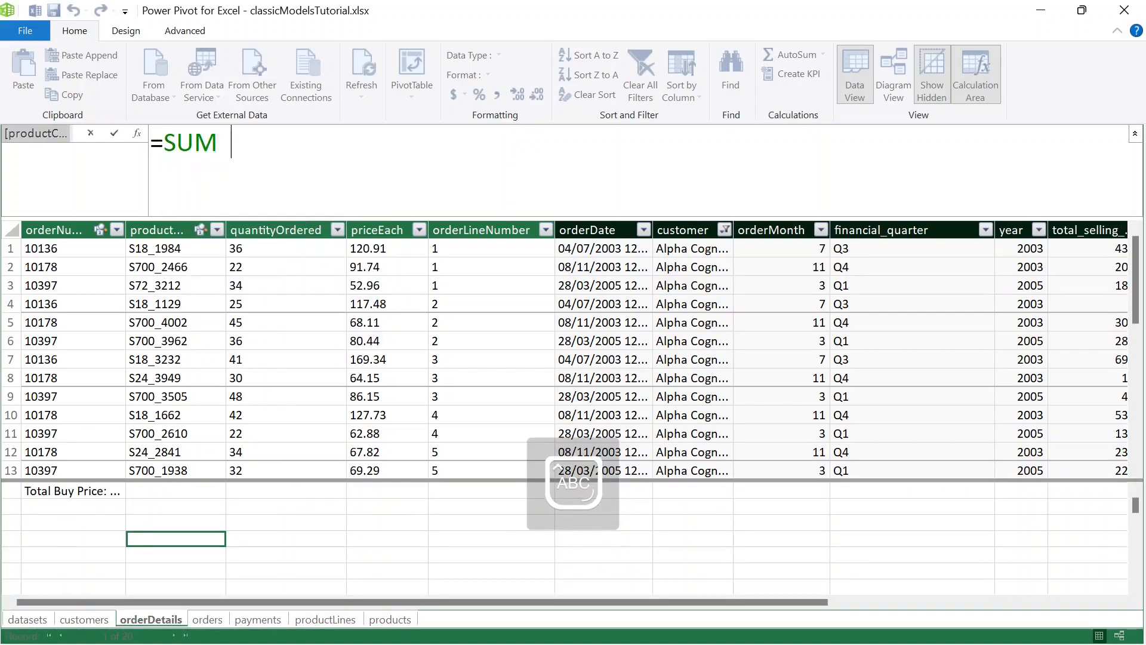
text(()
key(BackSpace)
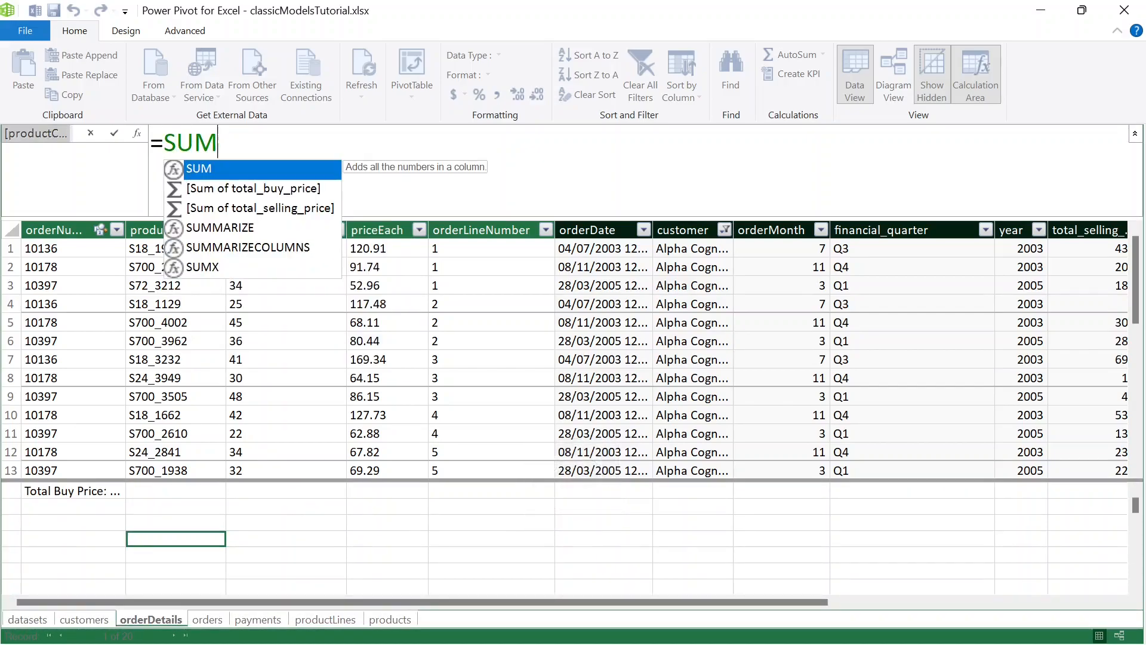
text(()
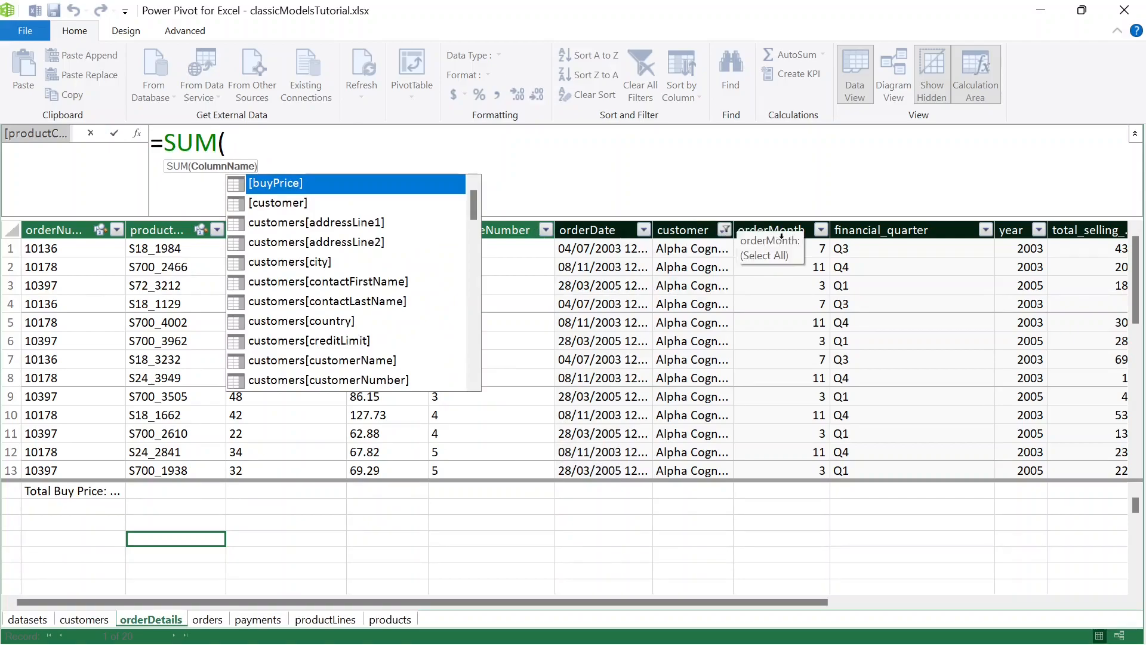
drag(830, 603, 1109, 587)
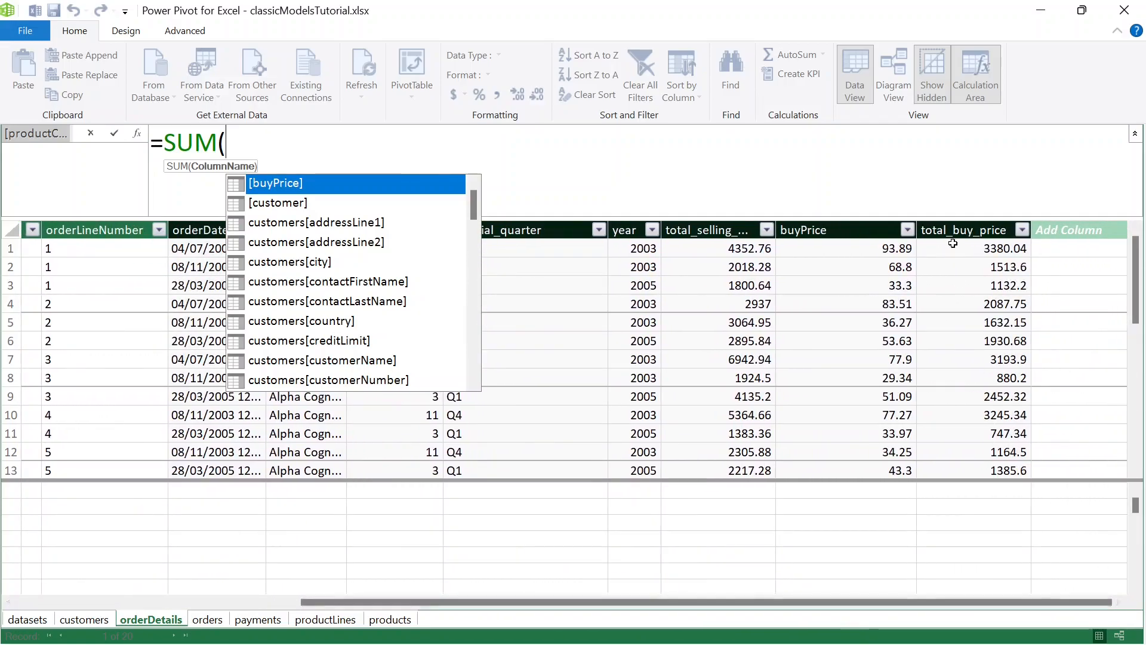
text(TO)
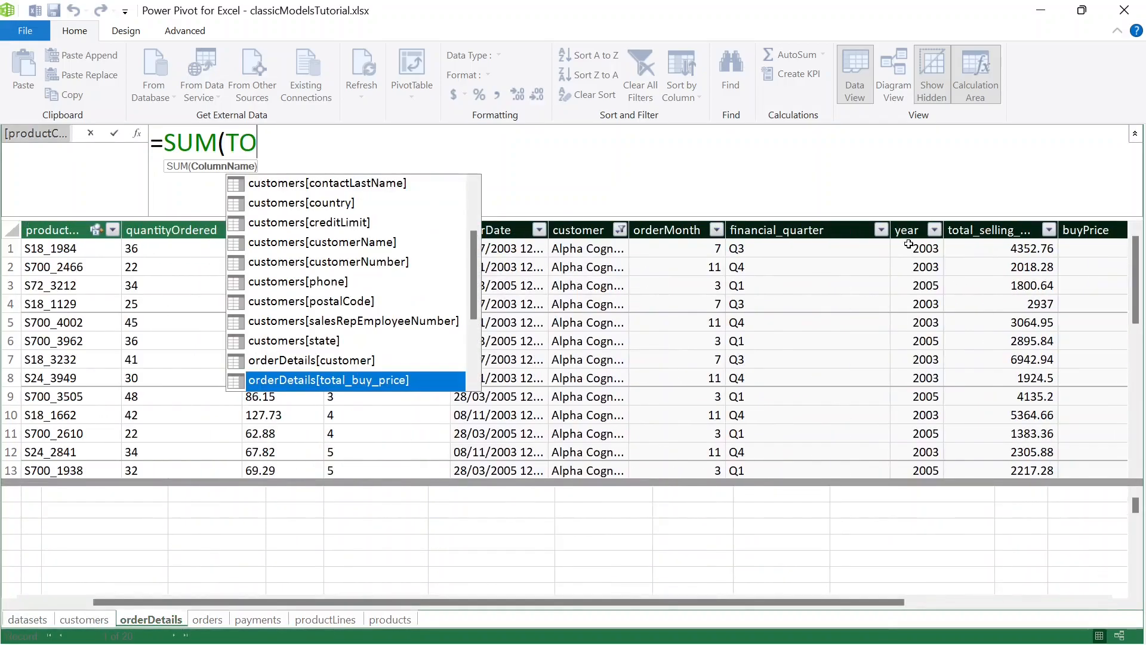
key(BackSpace)
key(BackSpace)
key(Caps_Lock)
key(BackSpace)
text([to)
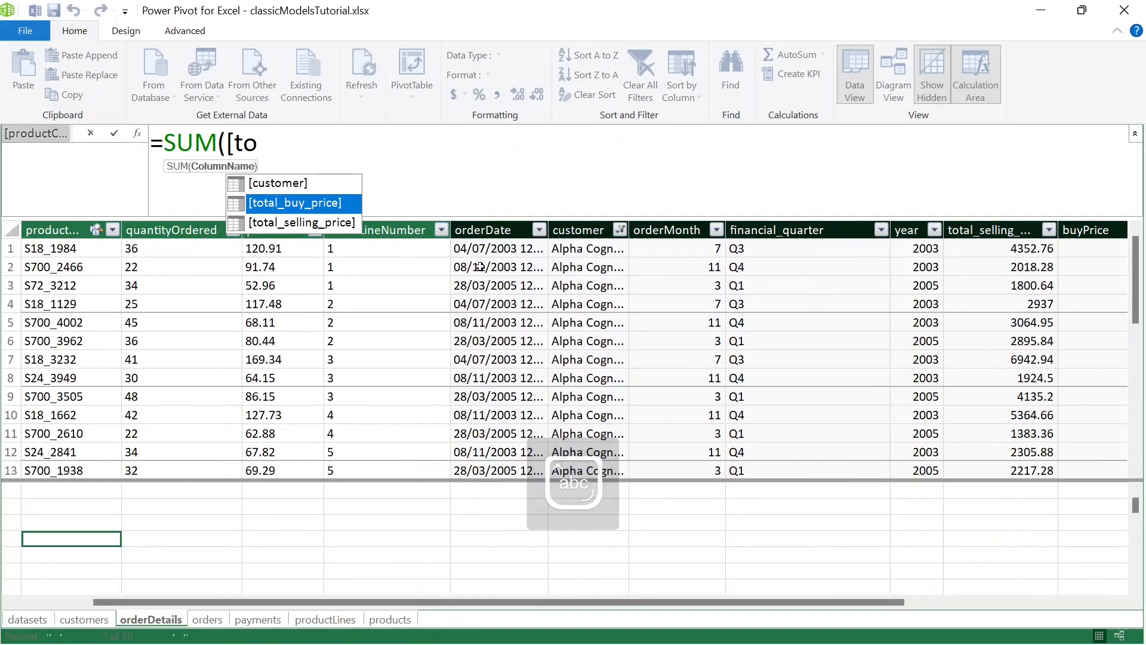
key(Tab)
text())
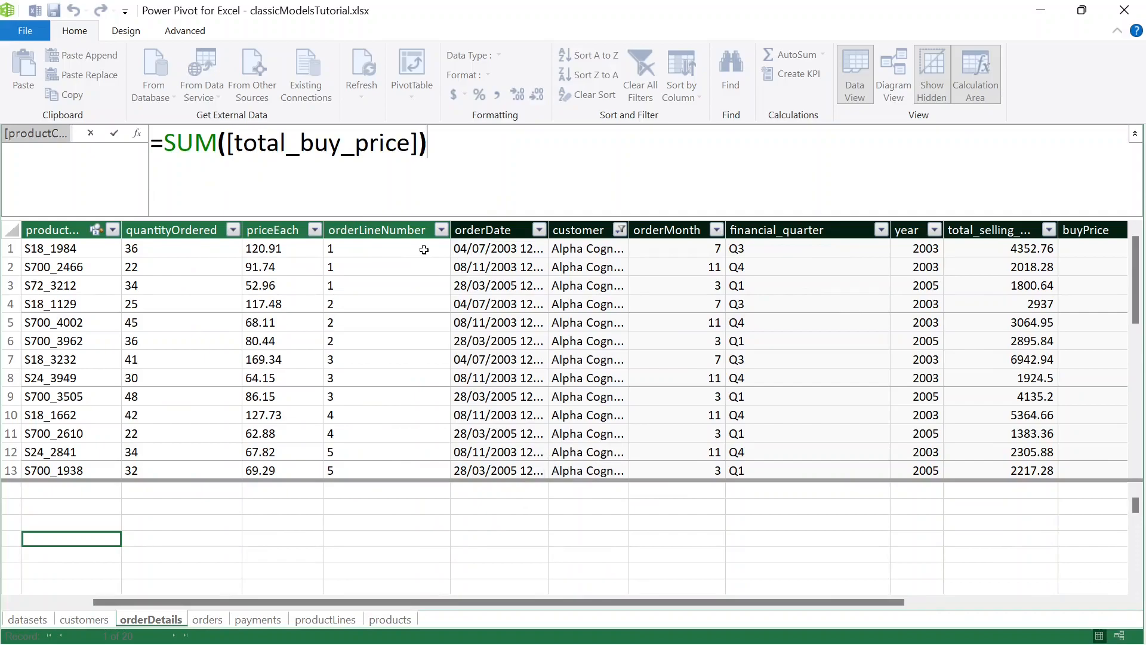
key(Return)
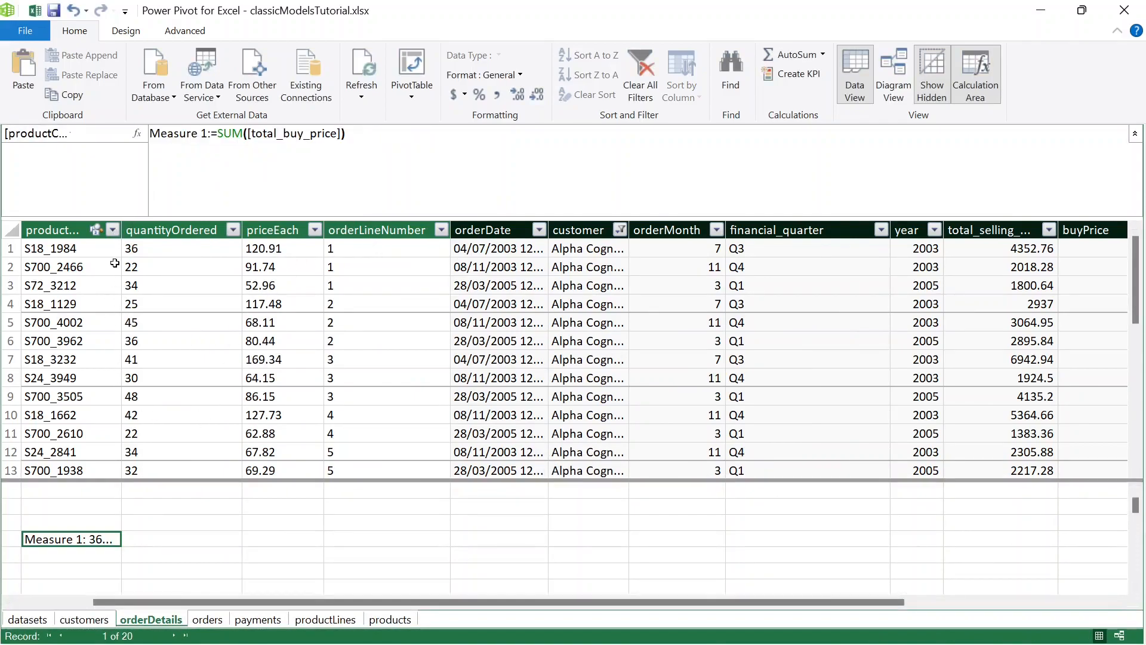
Widen the productCode column and compare the new measure's result with Alpha Cognac's Total Buy Price in the PivotTable.
drag(122, 230, 180, 230)
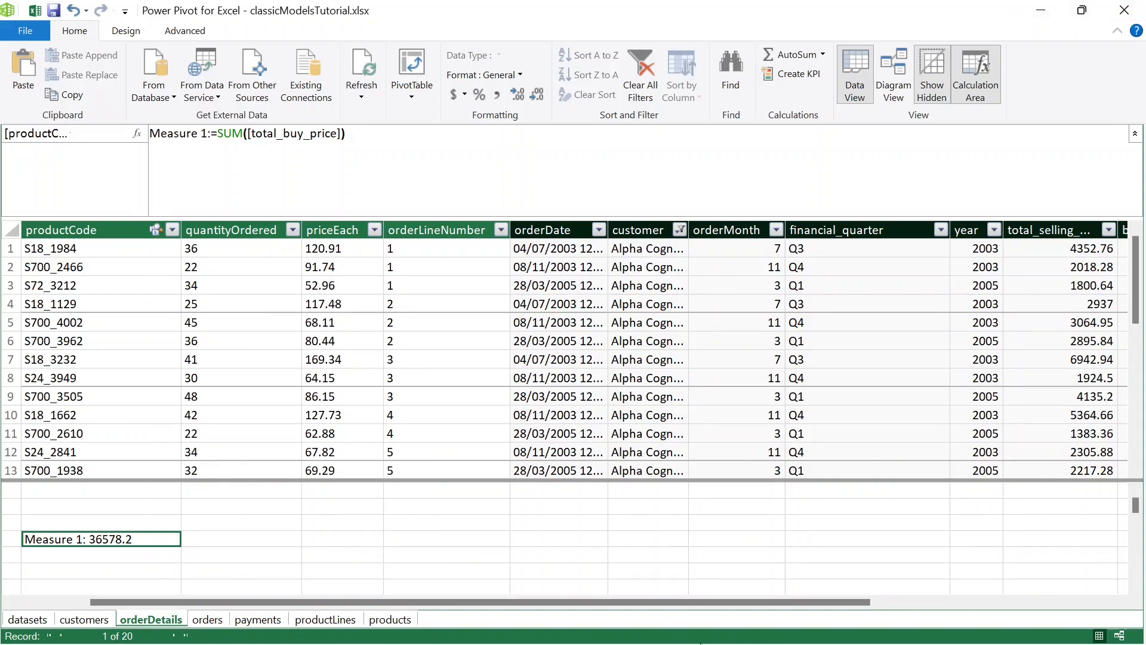
mouse_move(731, 624)
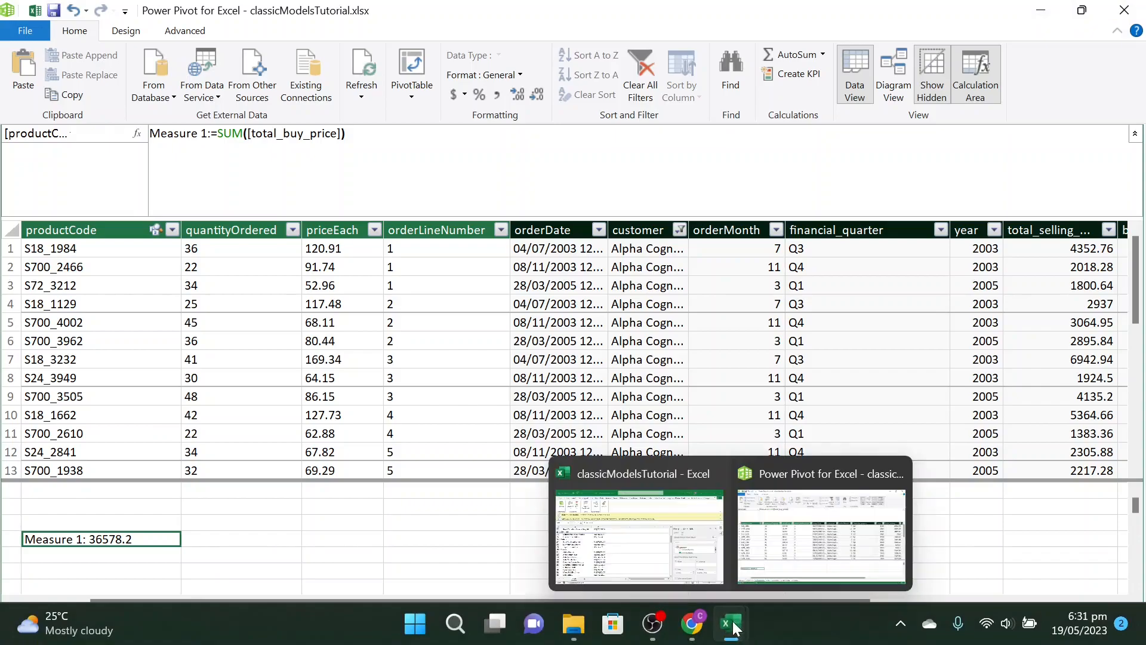
click(669, 544)
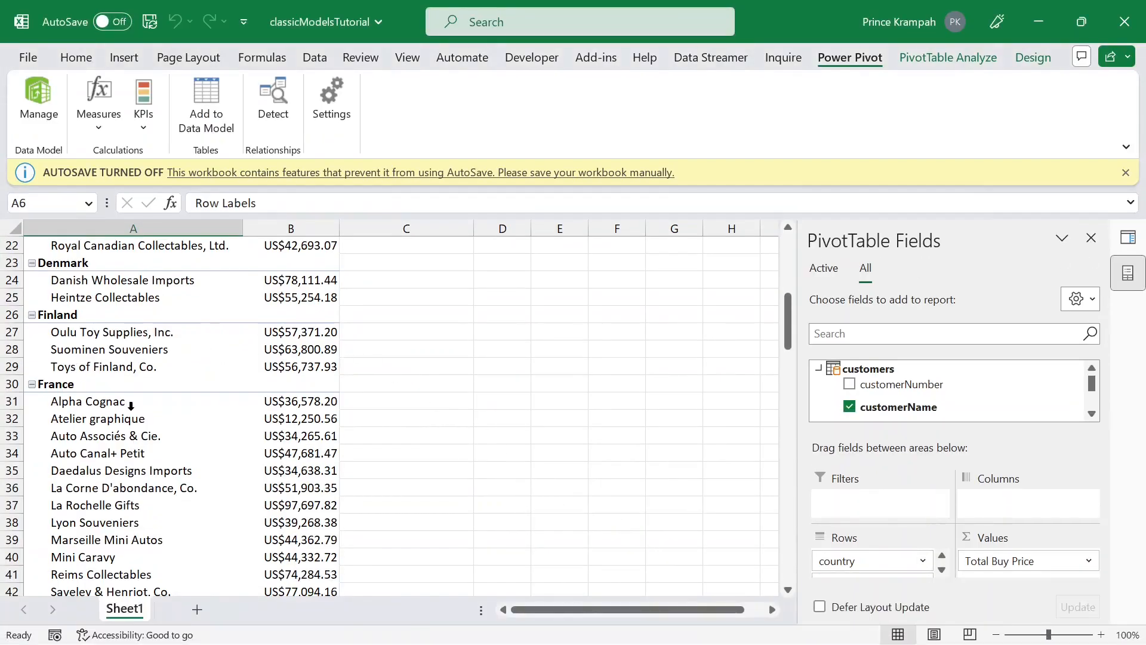
mouse_move(312, 407)
mouse_move(549, 643)
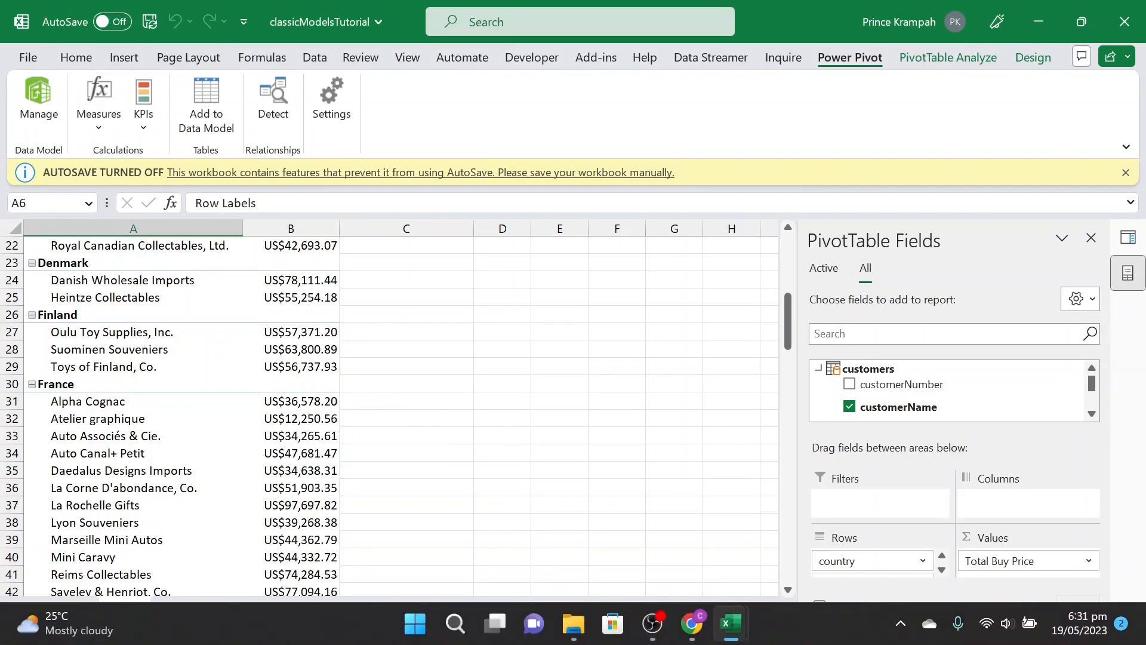
mouse_move(730, 623)
click(749, 472)
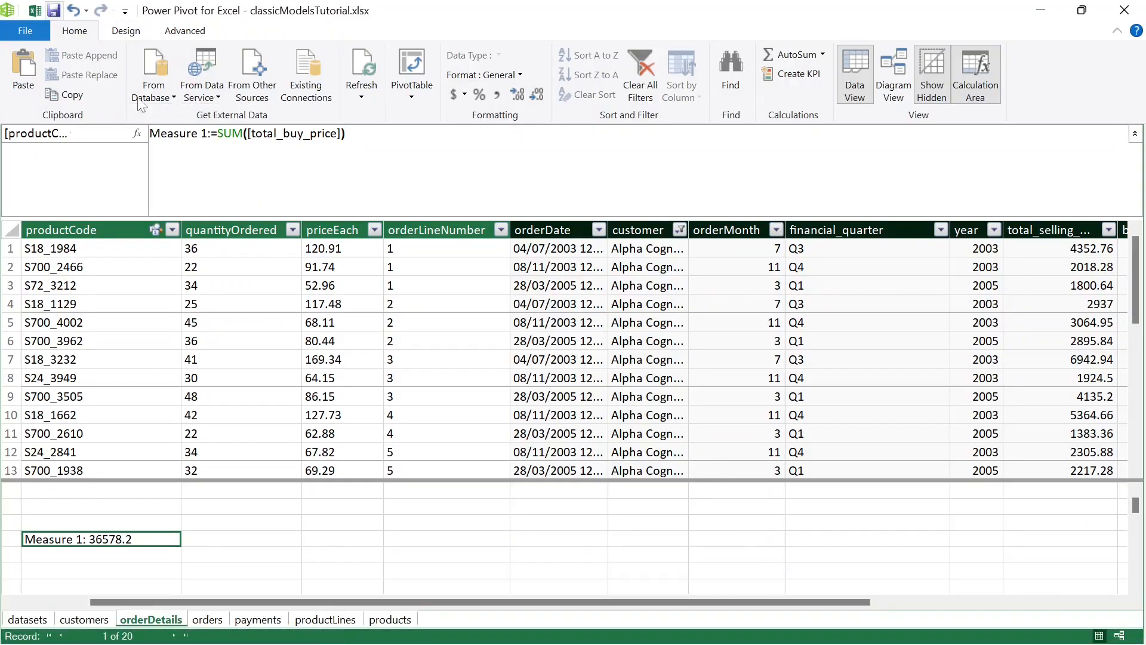
Close the data model window and turn on AutoSave for the workbook.
click(1126, 8)
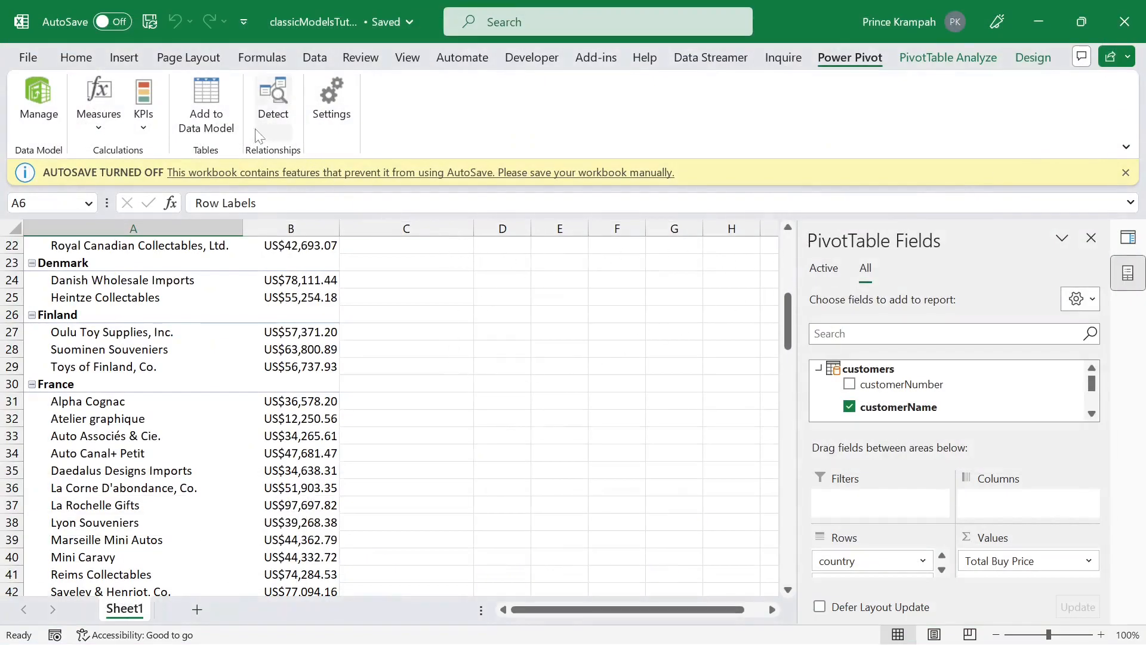
click(112, 21)
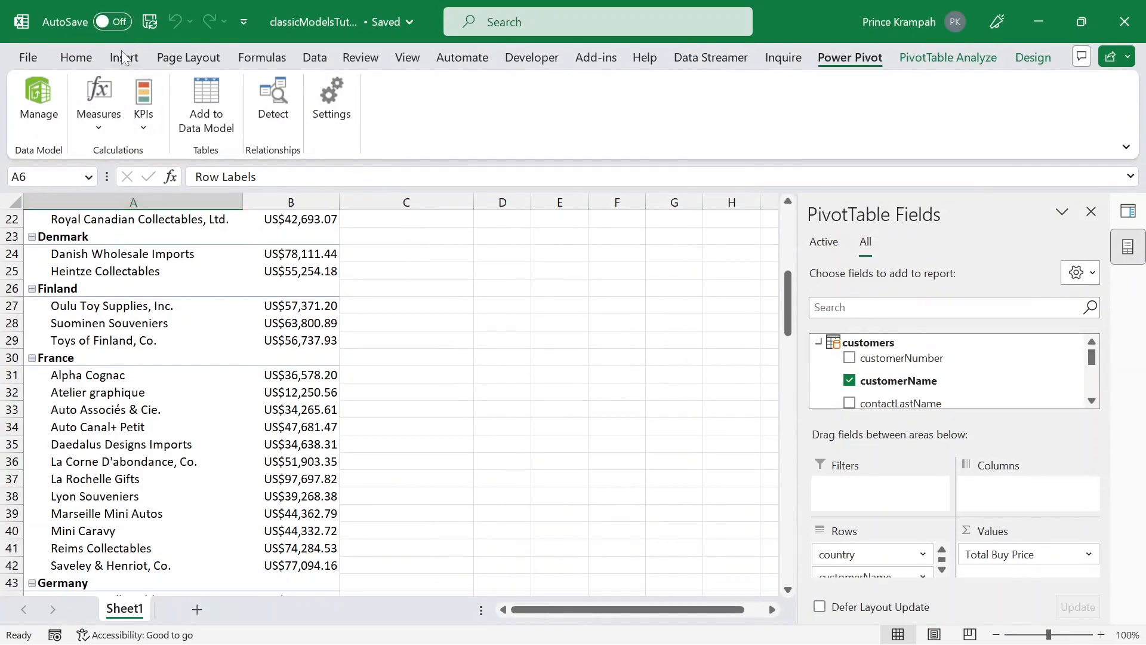
click(122, 23)
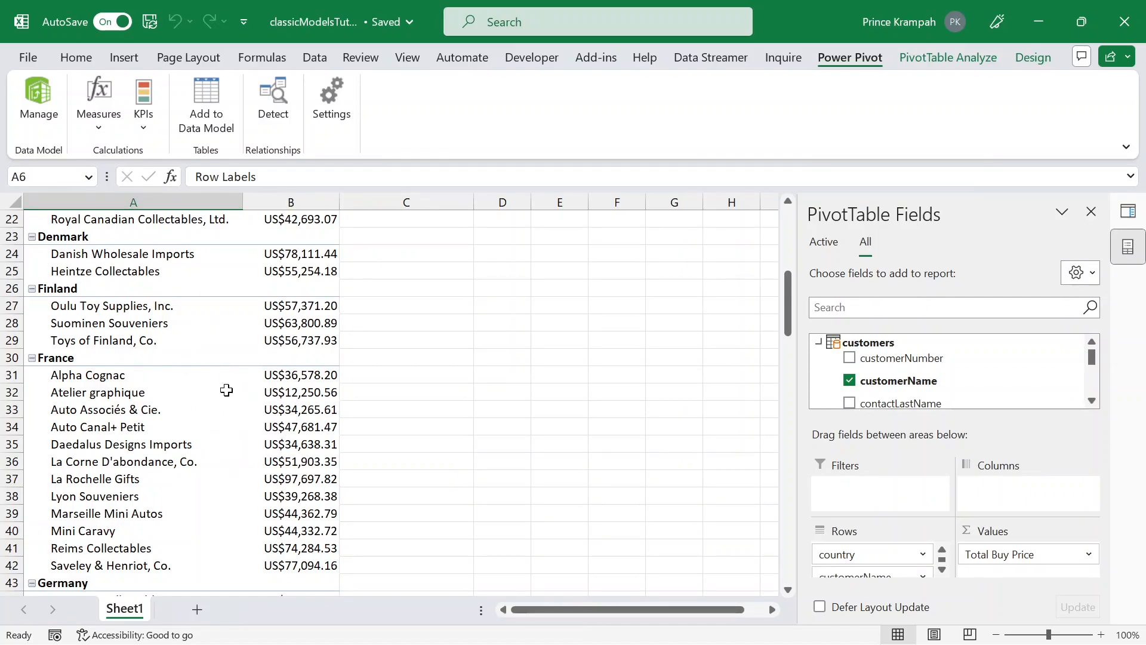
Reopen the data model, reselect all customers in the orderDetails customer filter, and save and close it.
mouse_move(277, 416)
click(39, 99)
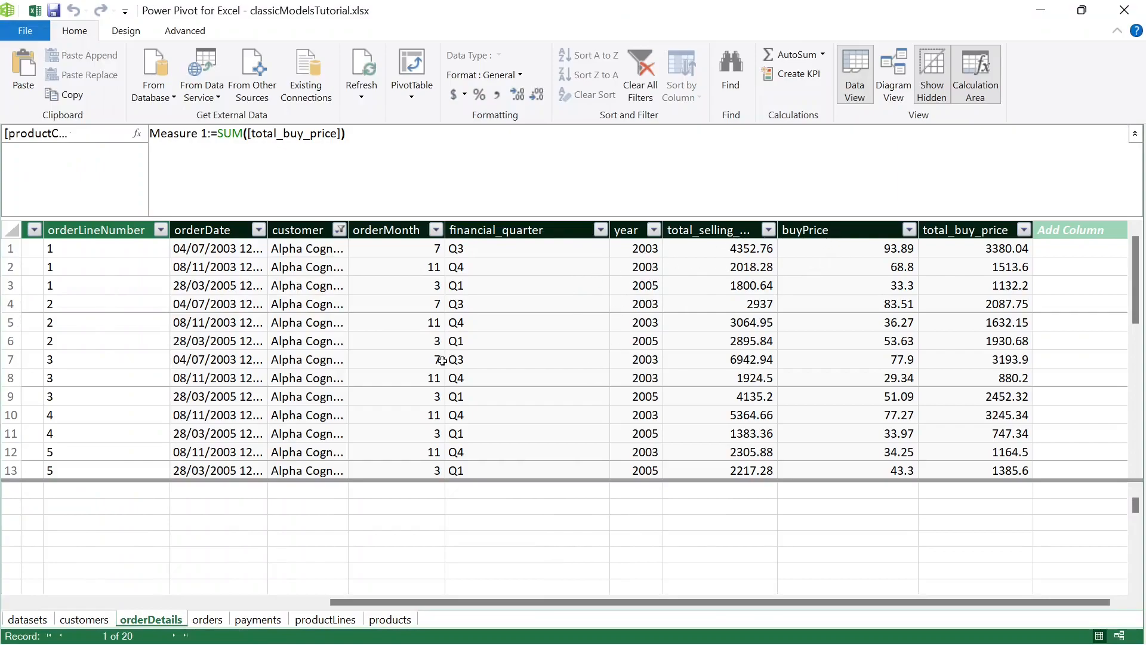
click(338, 233)
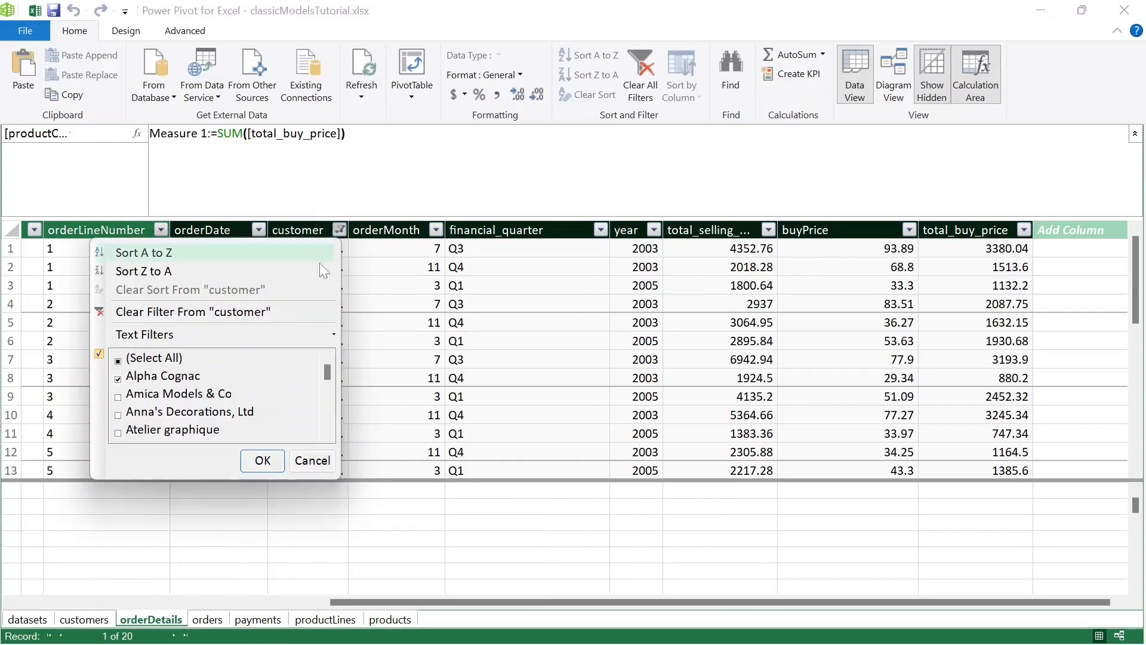
click(117, 360)
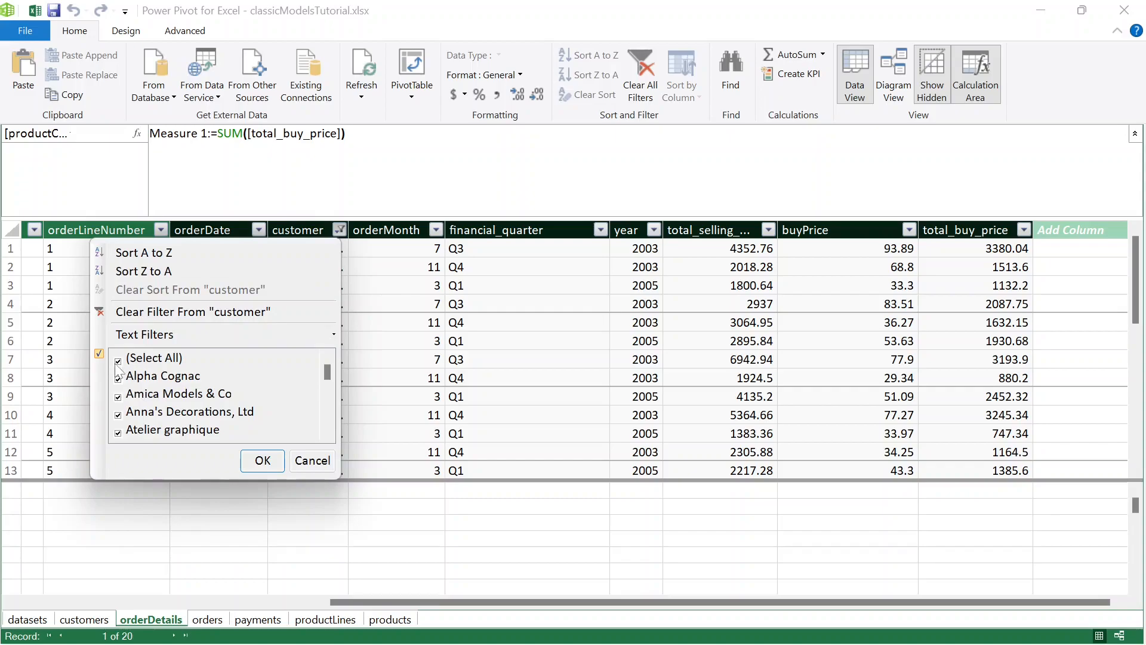
click(263, 460)
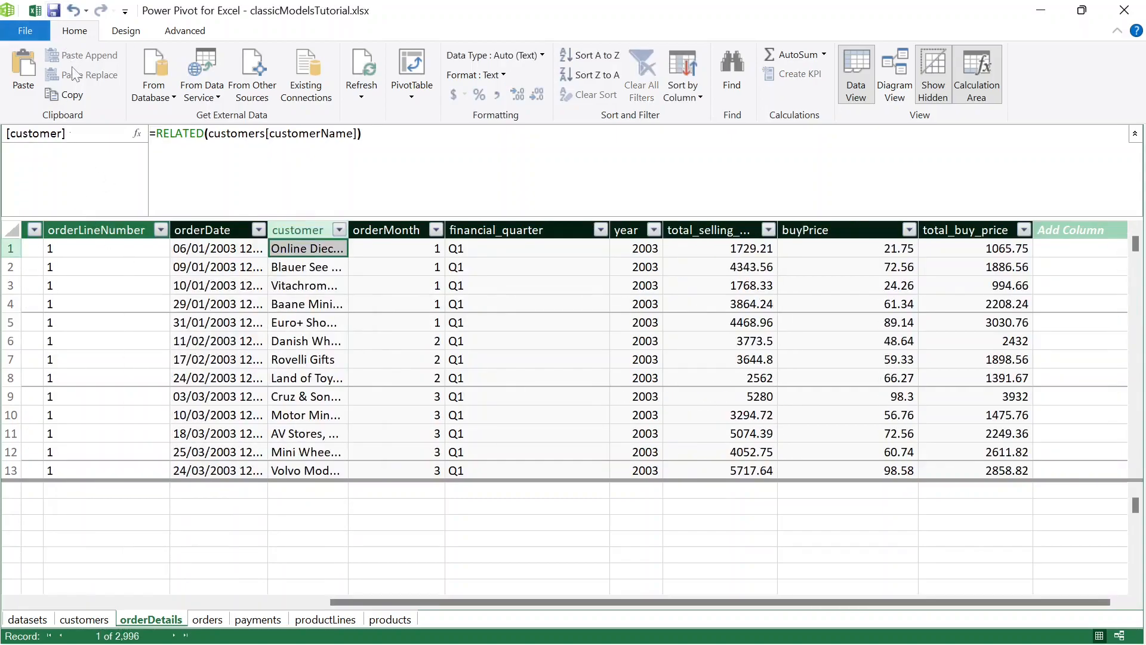
click(55, 11)
click(1123, 12)
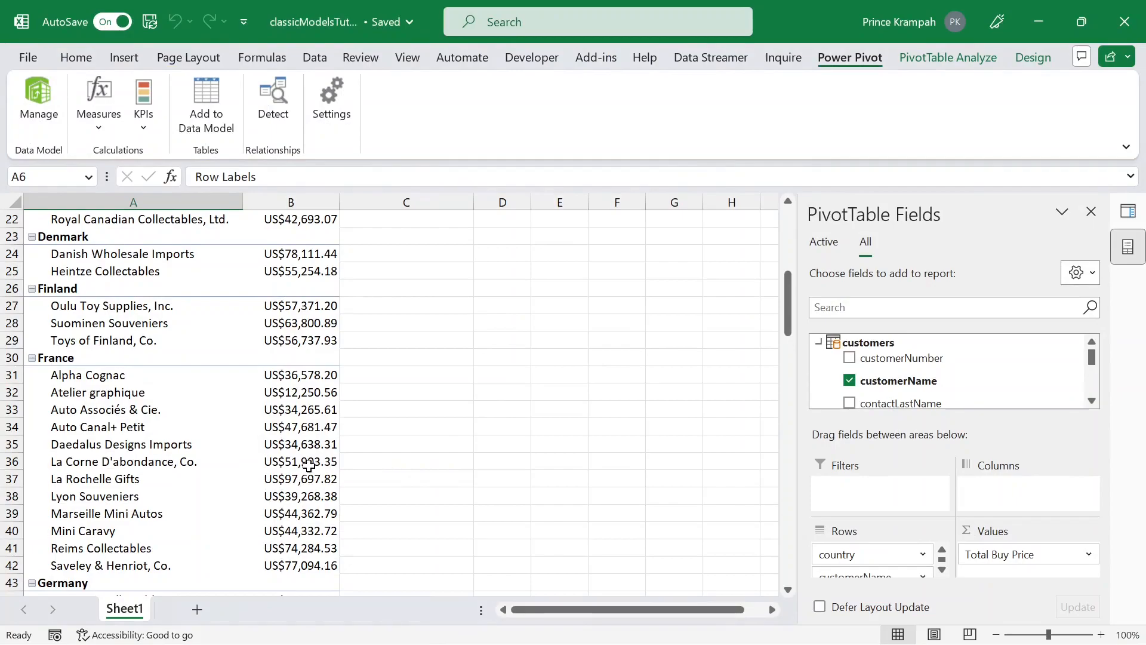
Switch to the DAX slide presentation in Chrome and look up the Profit Calculation Formulas slide.
mouse_move(309, 465)
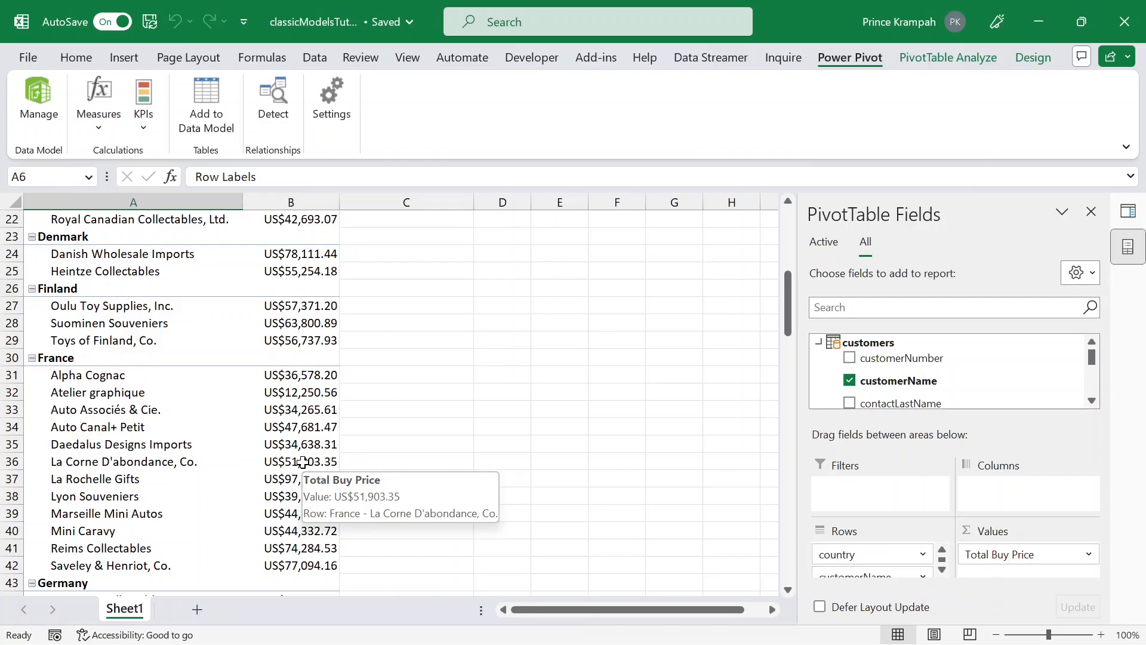
key(super+Tab)
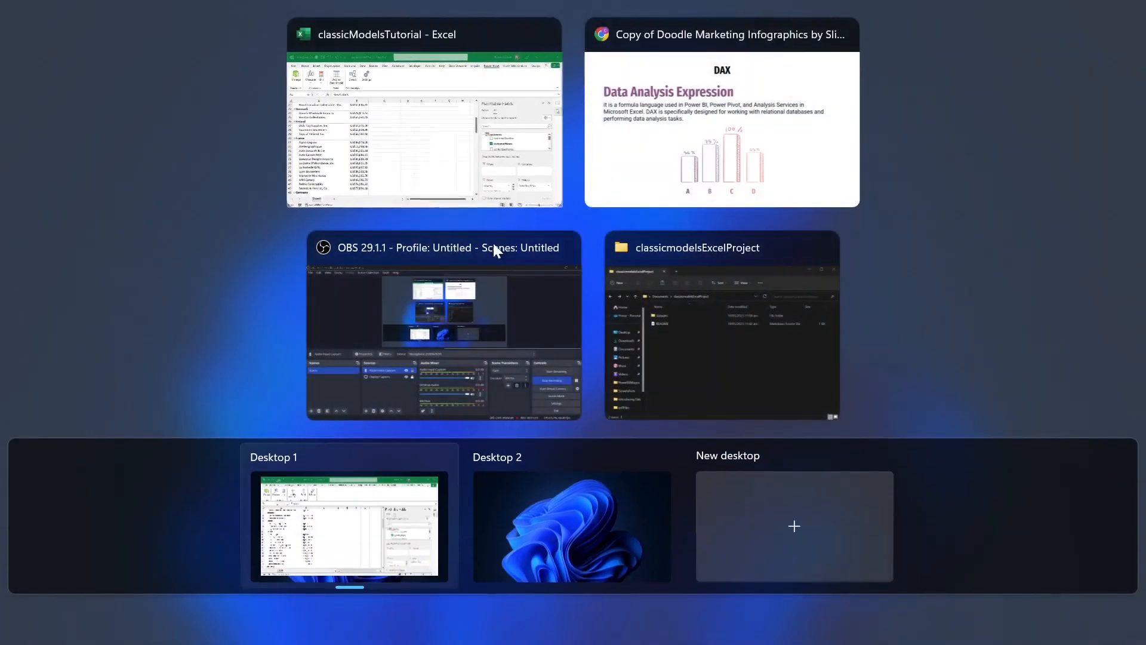
click(705, 179)
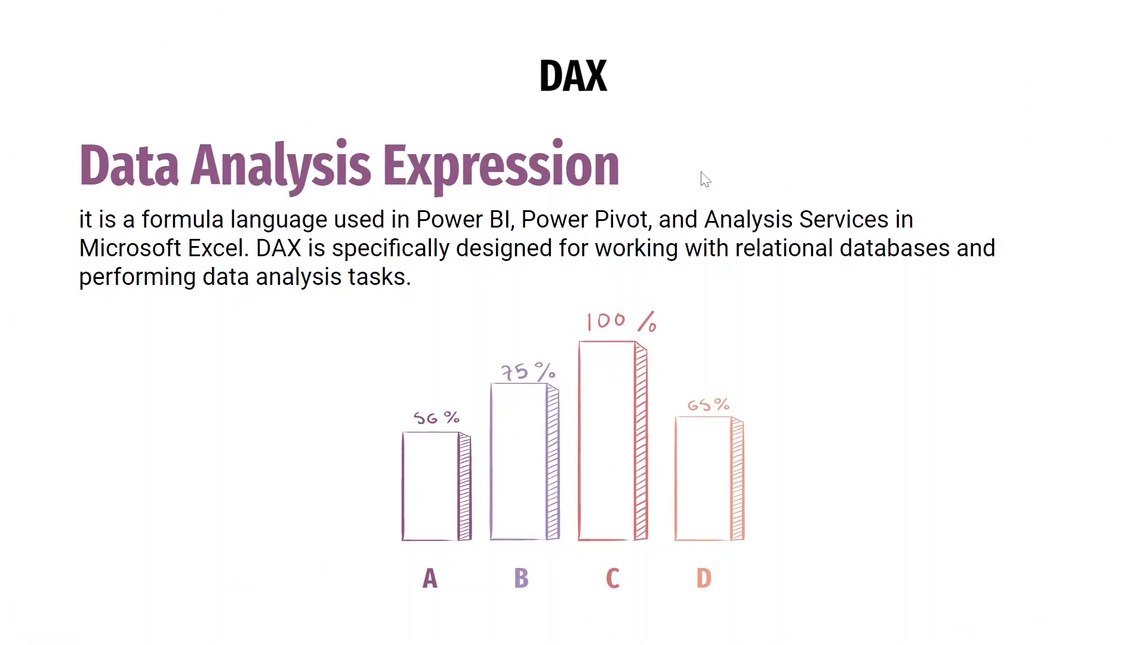
key(Right)
key(Right)
key(Right)
key(Left)
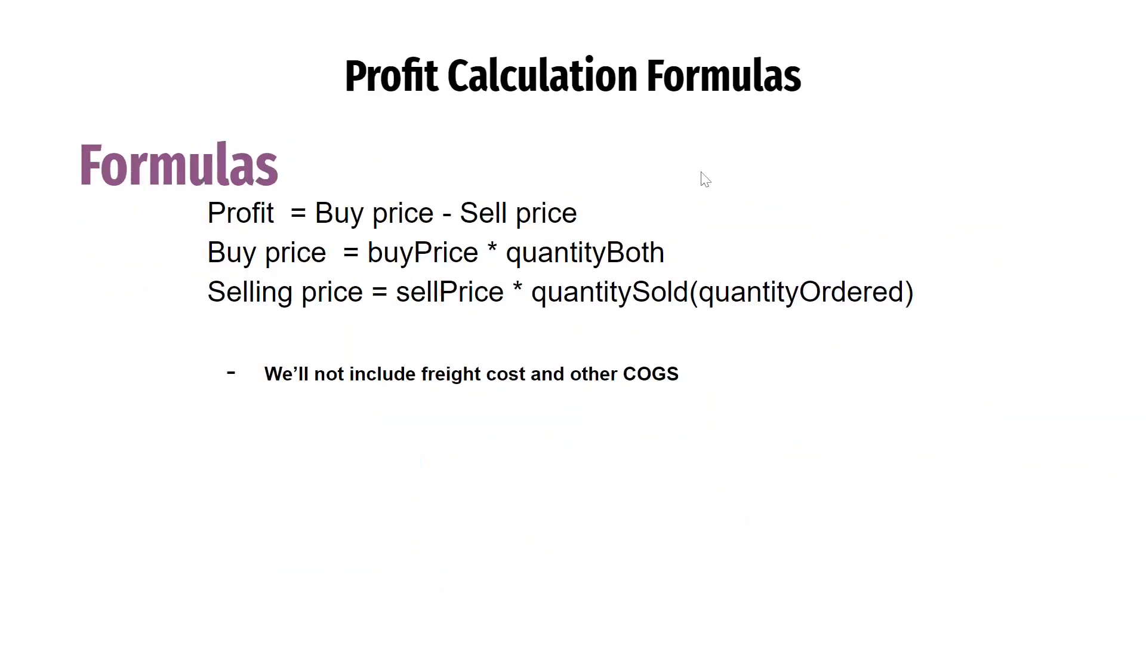
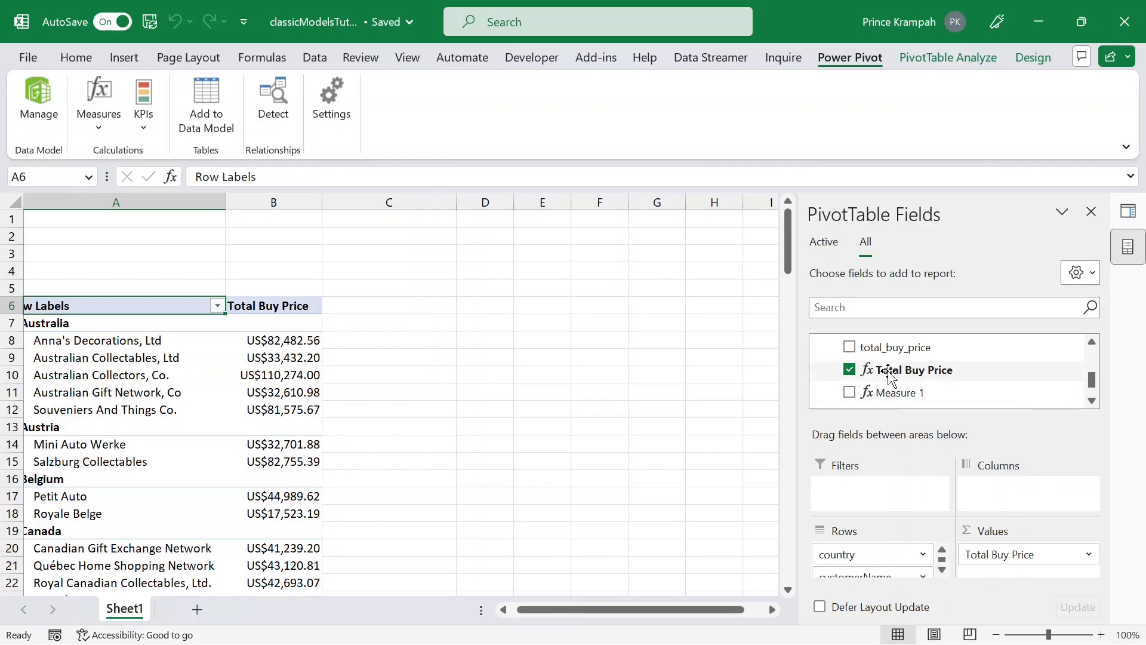
Replace the PivotTable's Total Buy Price value field with a second copy of that measure, and briefly add and remove Measure 1.
drag(890, 370, 996, 576)
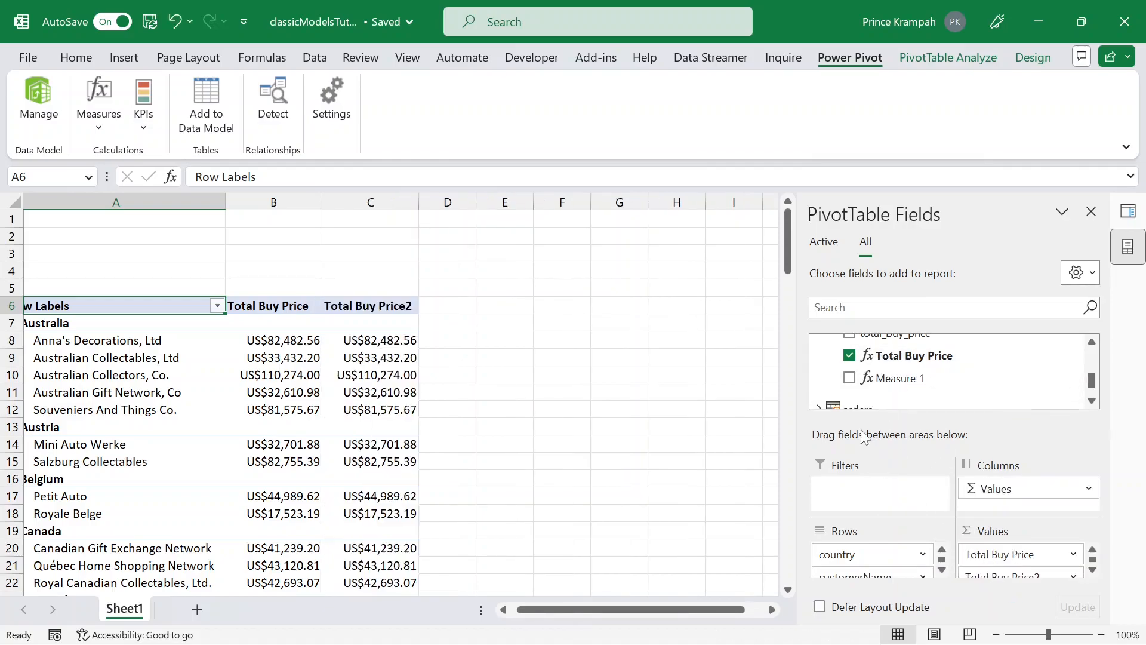
click(1037, 557)
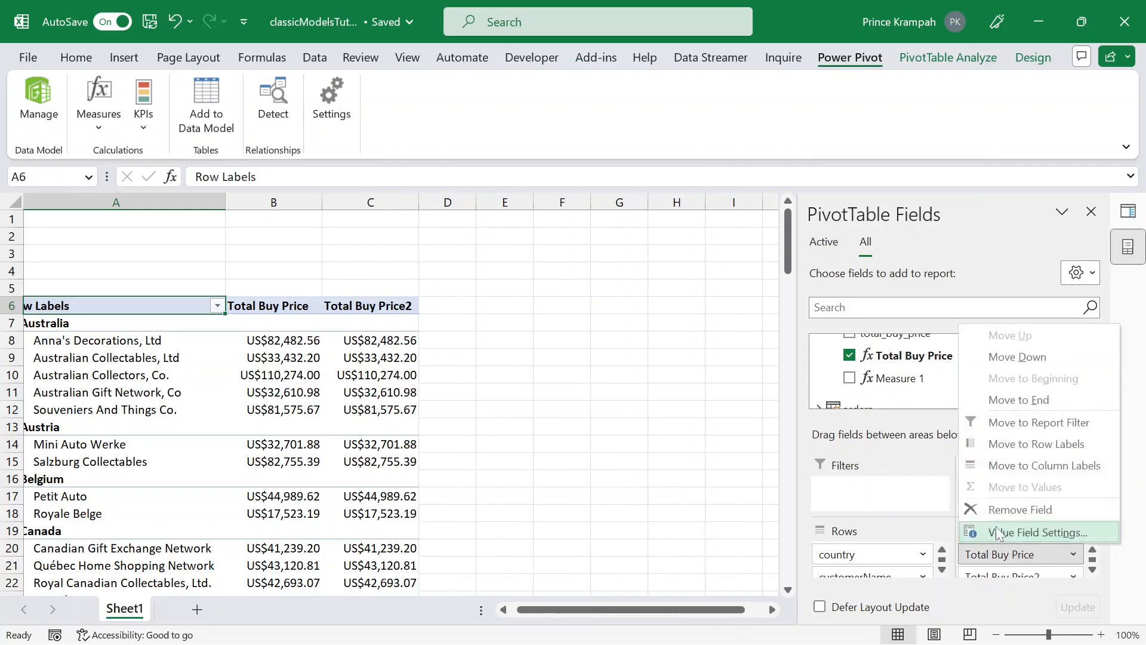
click(994, 507)
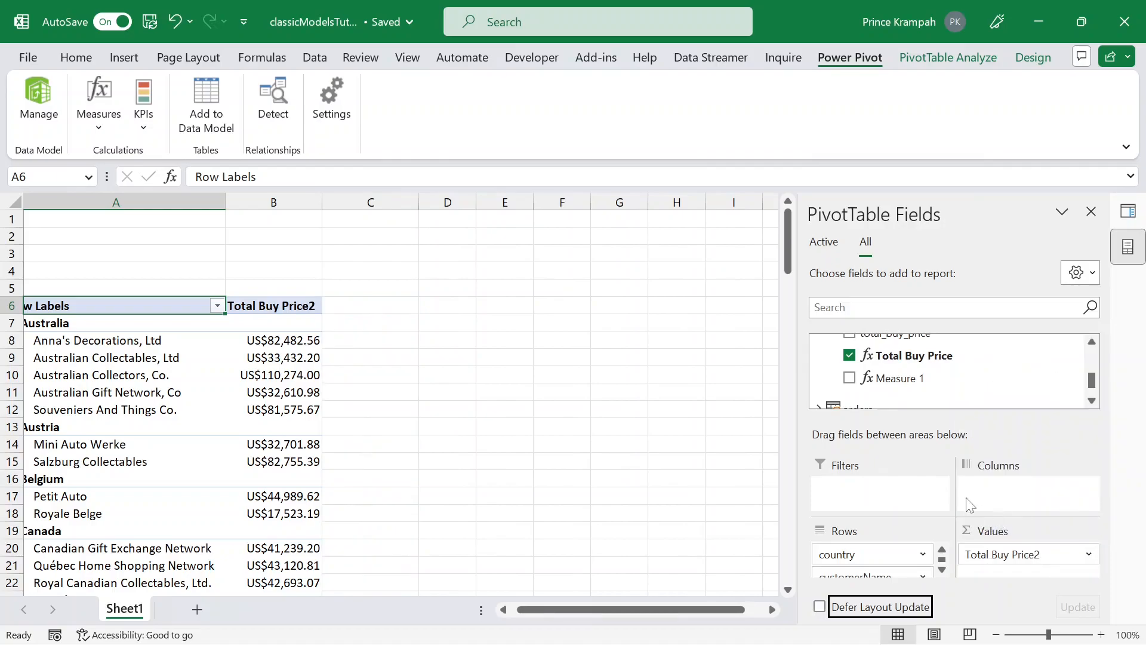
click(849, 379)
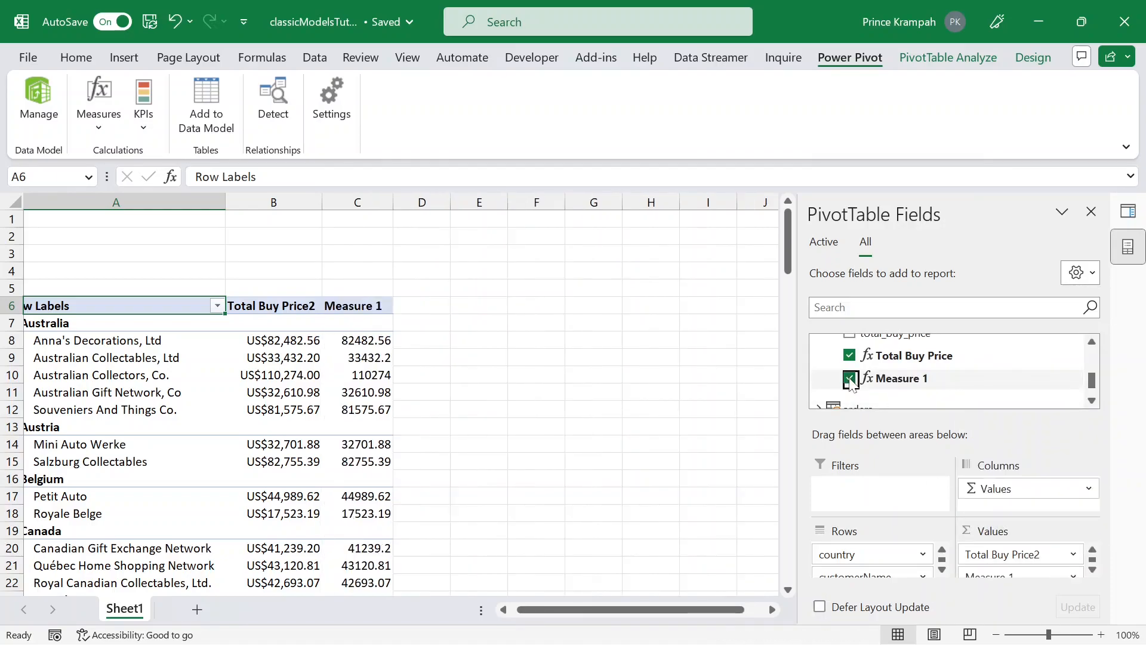
click(849, 379)
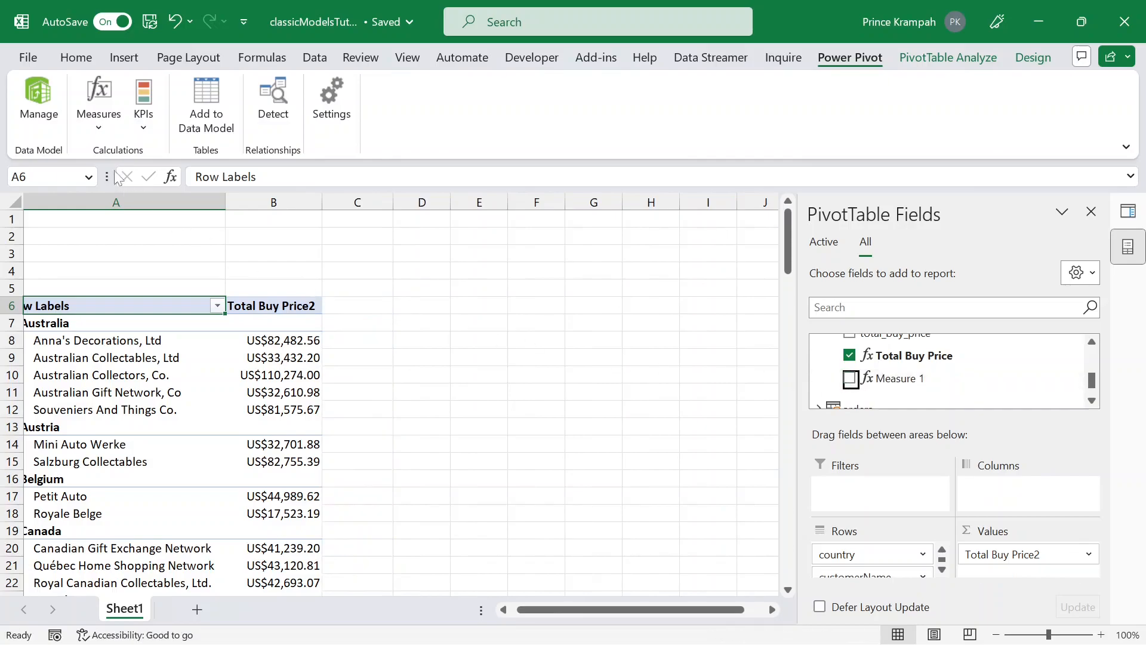
Delete Measure 1 from the data model's measures, leaving Total Buy Price in place.
click(99, 105)
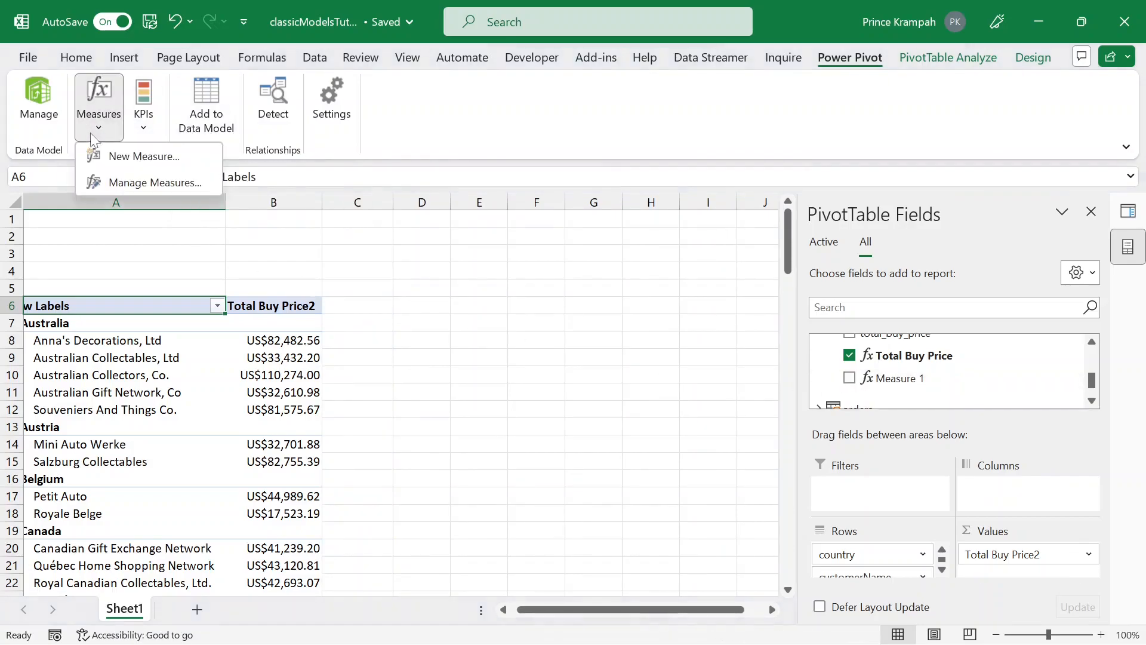
click(128, 190)
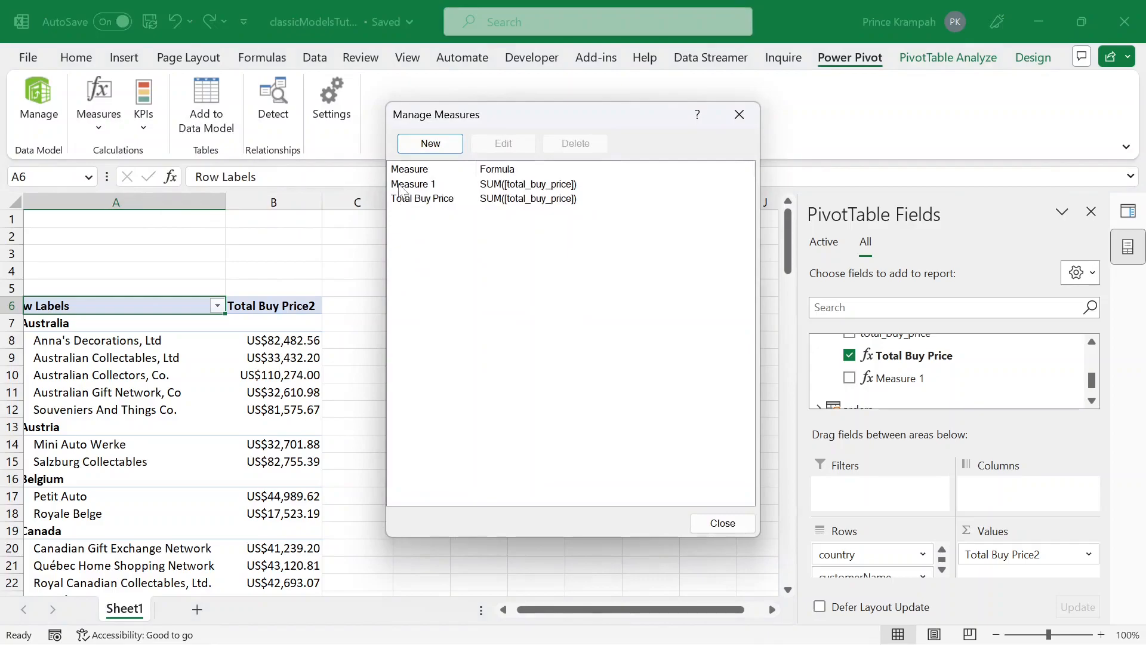
click(410, 184)
click(575, 144)
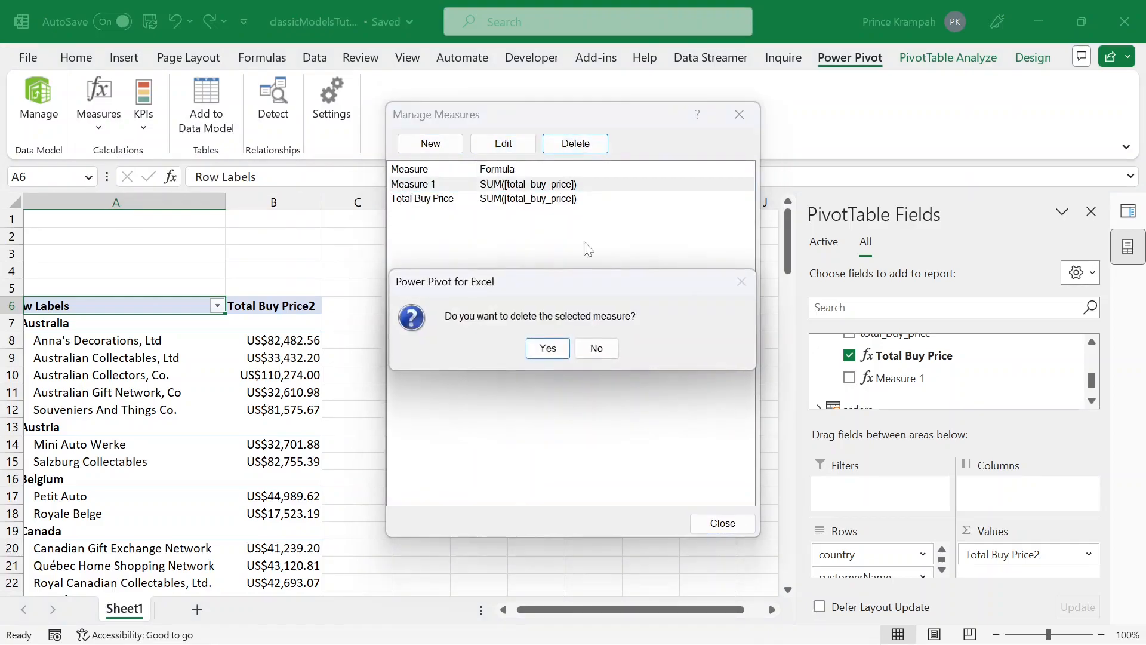
click(545, 346)
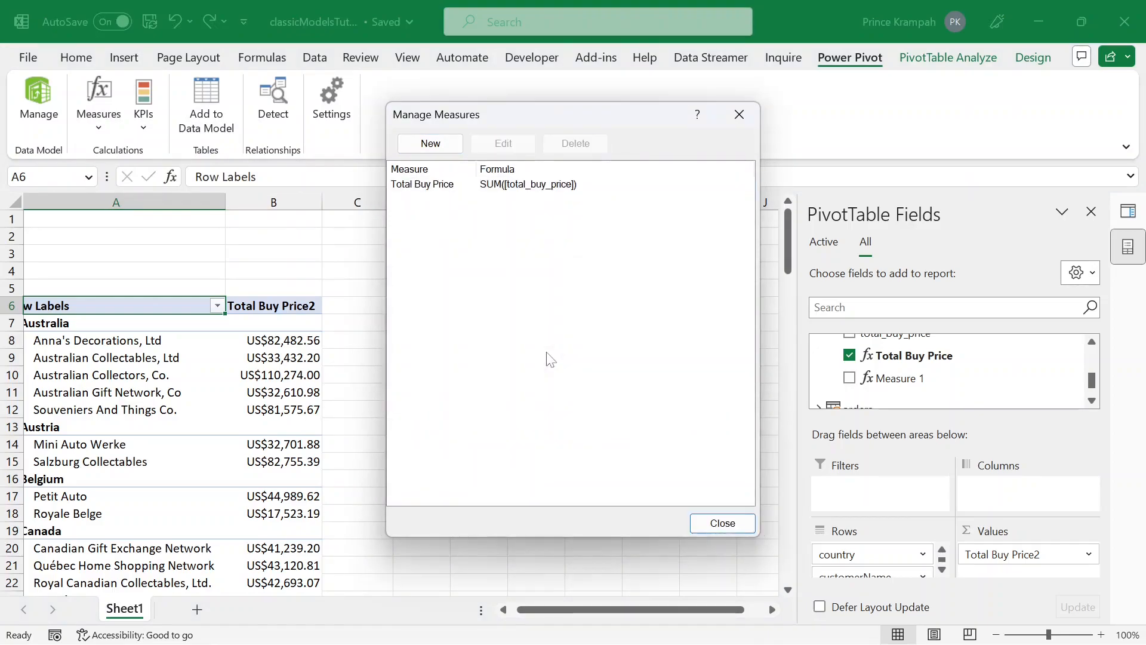
click(716, 523)
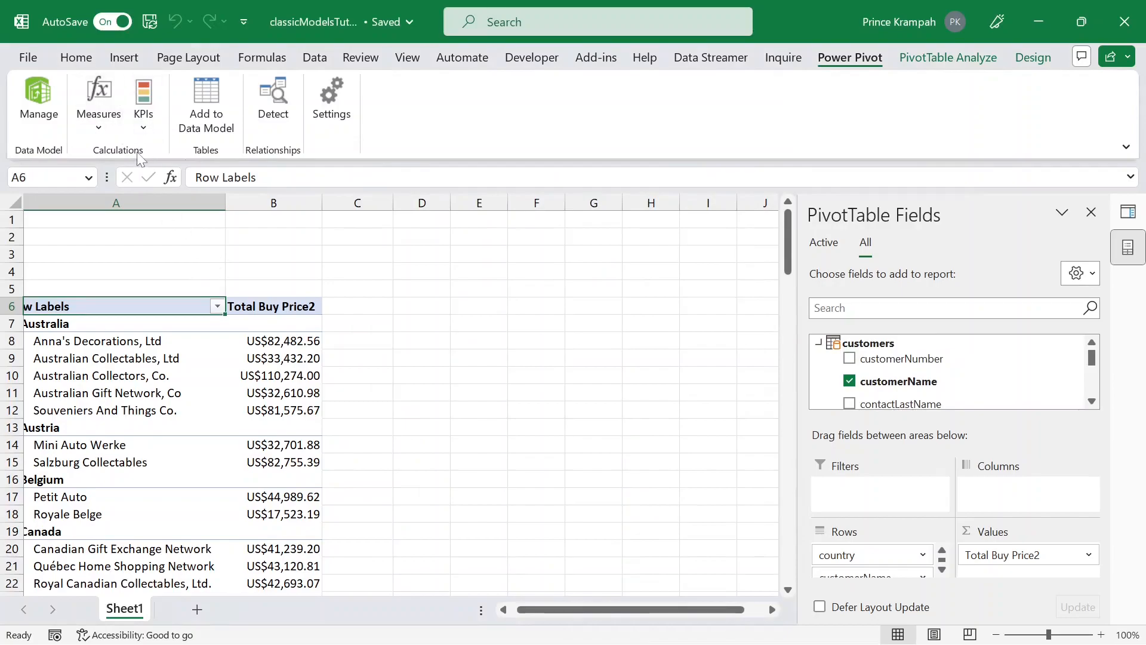
click(98, 125)
click(152, 183)
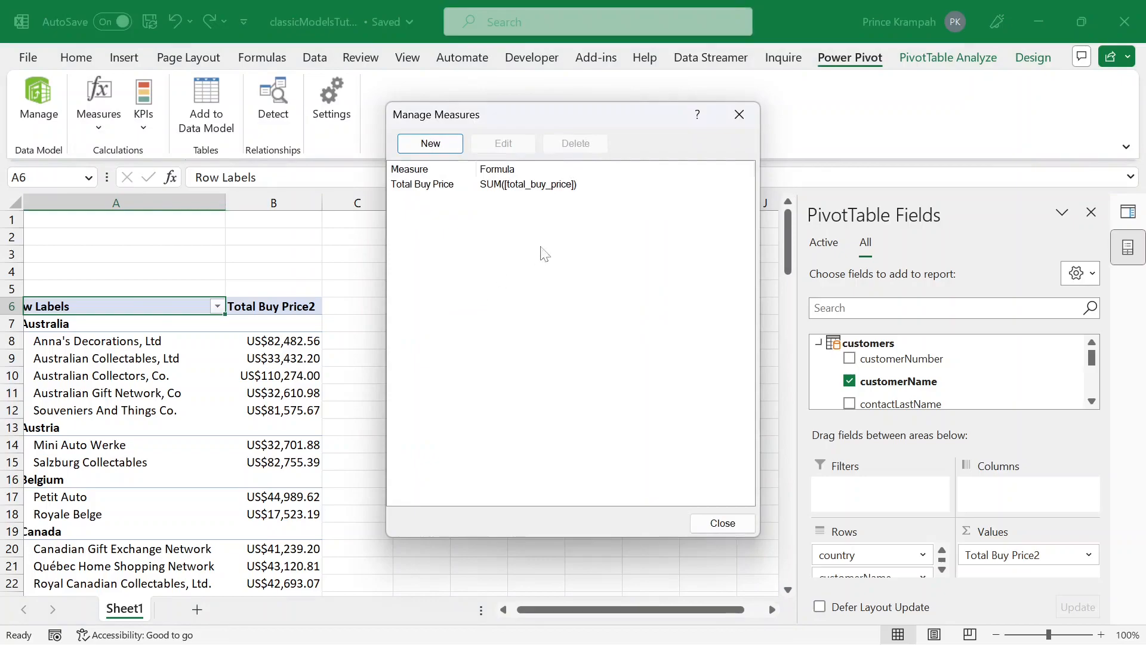
click(430, 144)
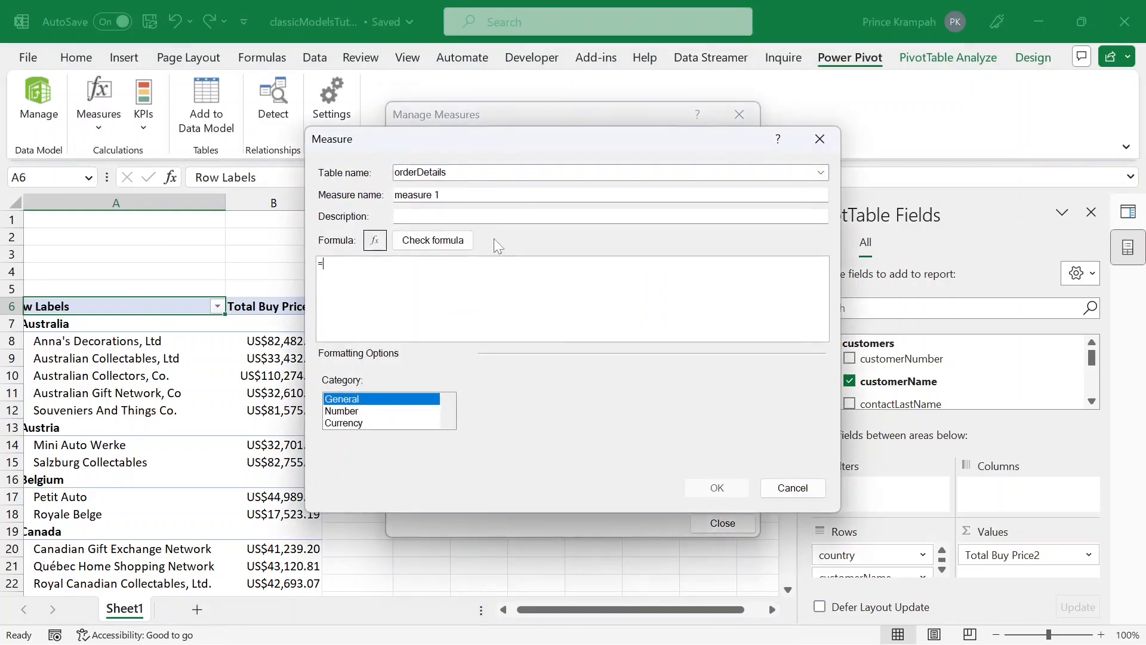
click(821, 136)
click(722, 523)
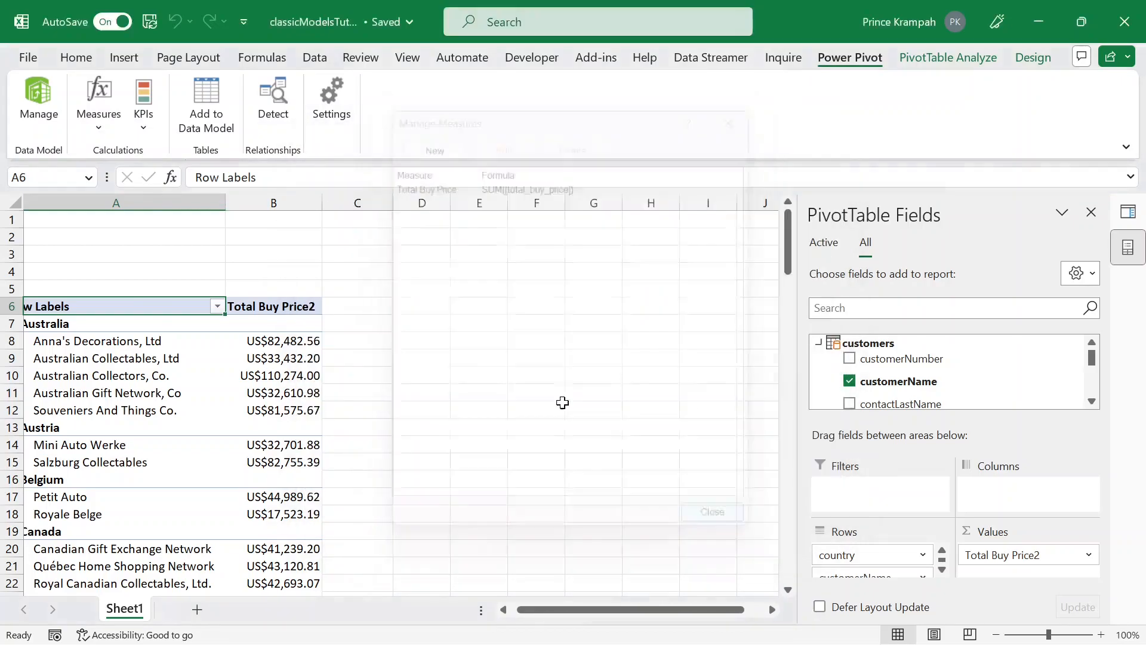
Start a new measure in the orderDetails table and name it Net Sales.
click(97, 135)
click(128, 158)
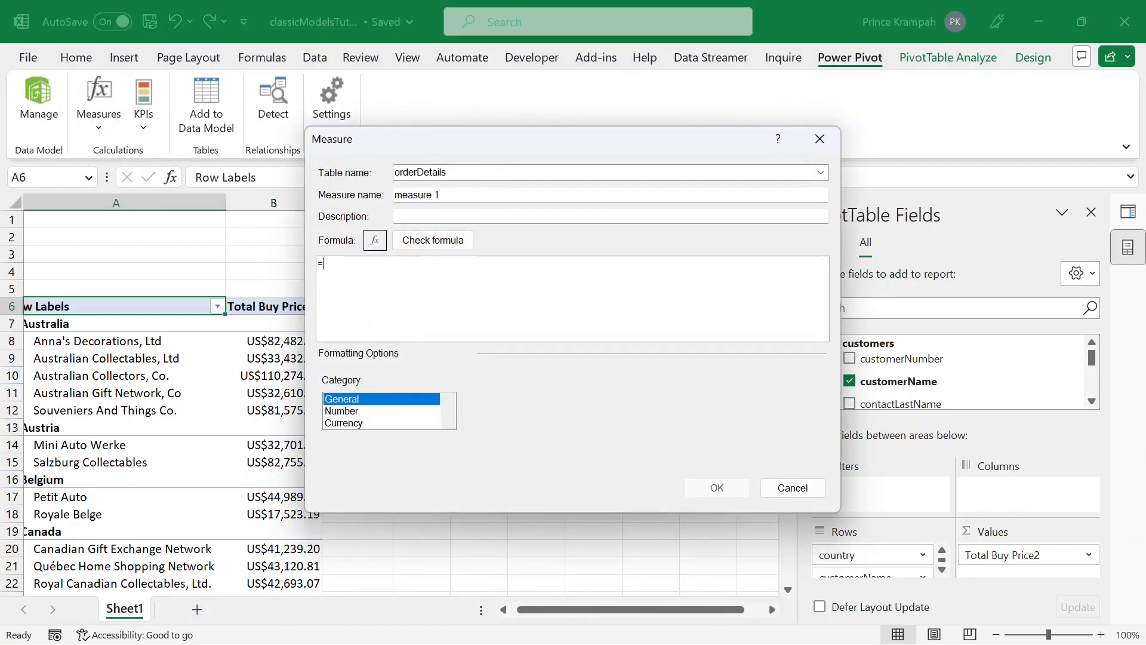
click(445, 172)
drag(443, 196, 394, 195)
text(Net Sales)
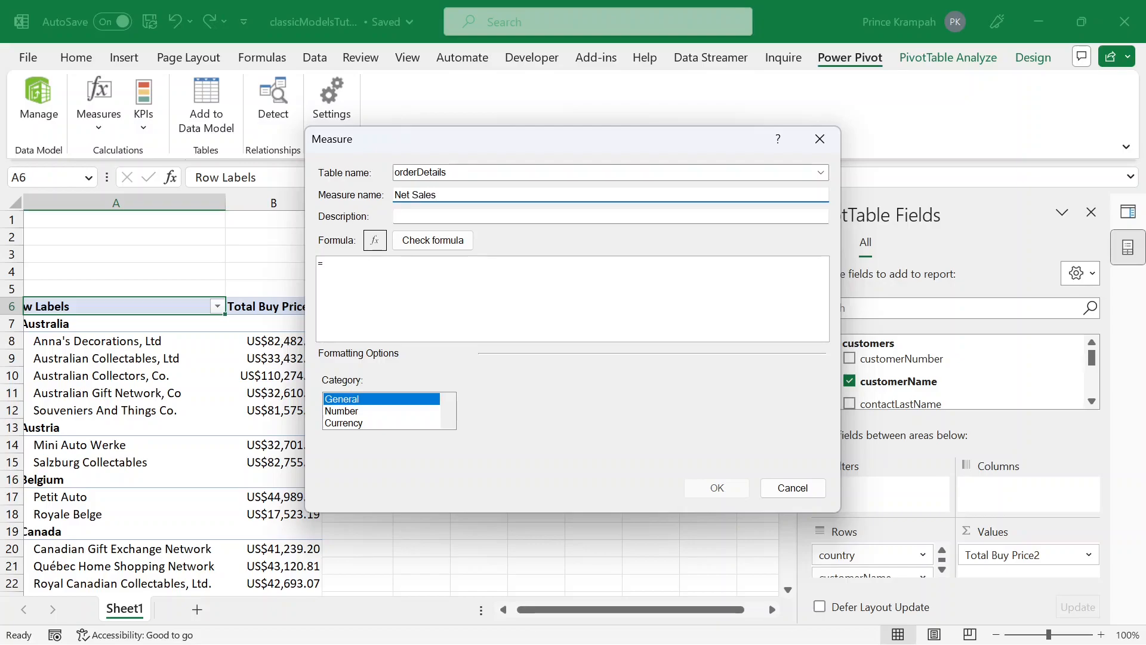
Enter =SUM([total_selling_price]) as the Net Sales measure's formula, enlarging the formula text for readability.
click(325, 264)
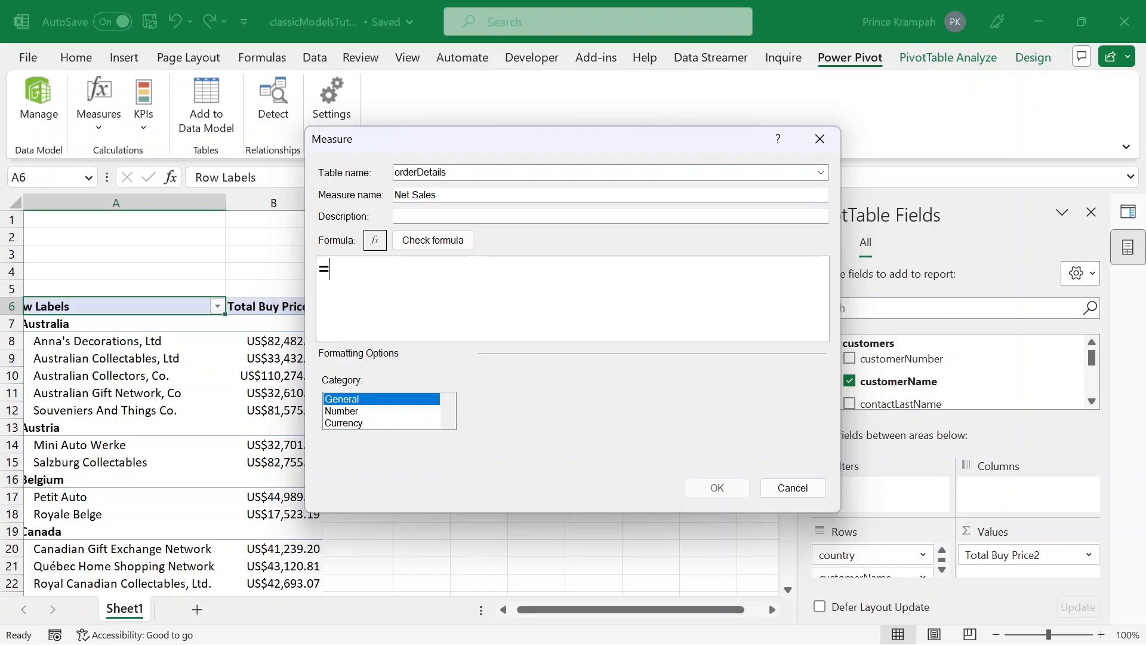
scroll(572, 299, up, 2)
text(SUM)
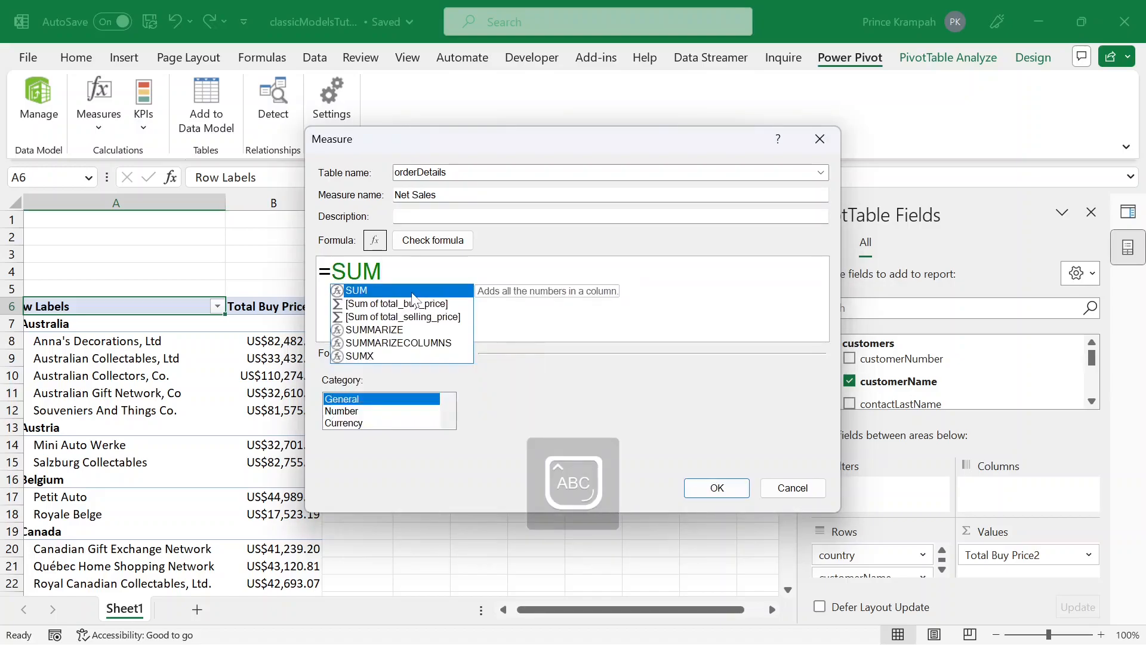
text(([)
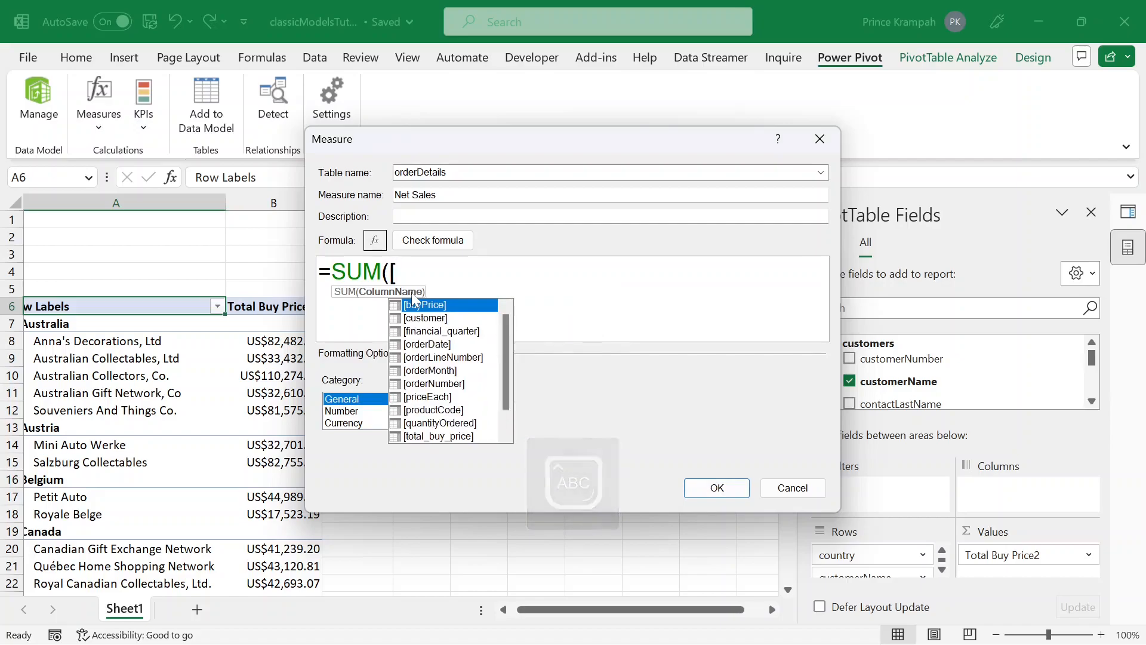
text(TO)
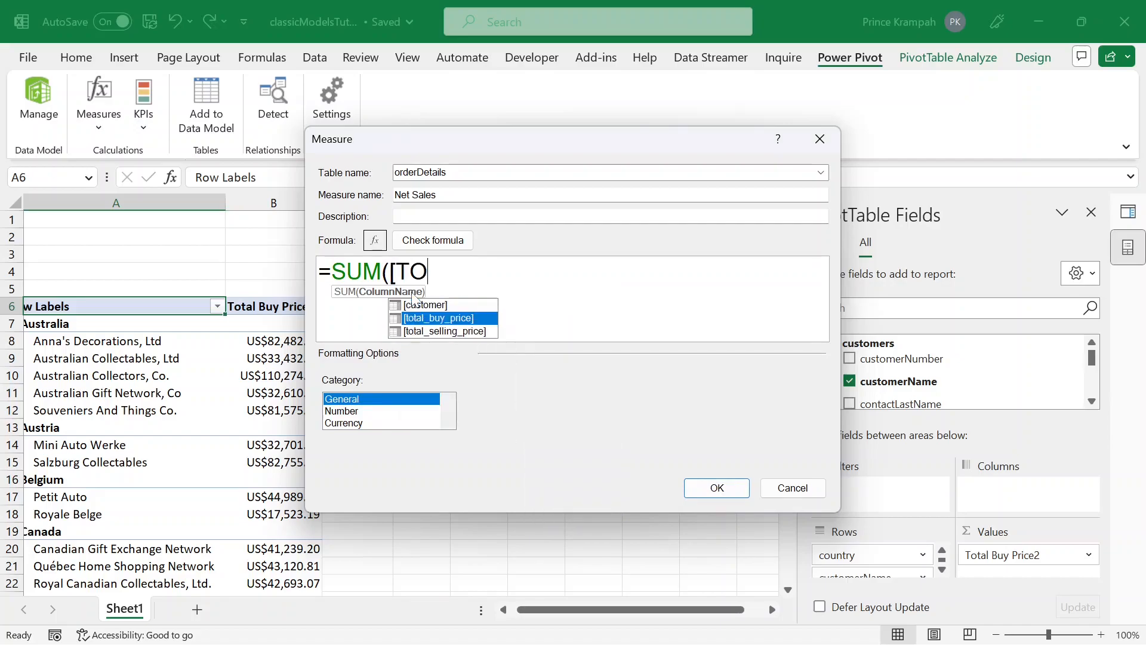
key(BackSpace)
key(BackSpace)
key(Caps_Lock)
text(total)
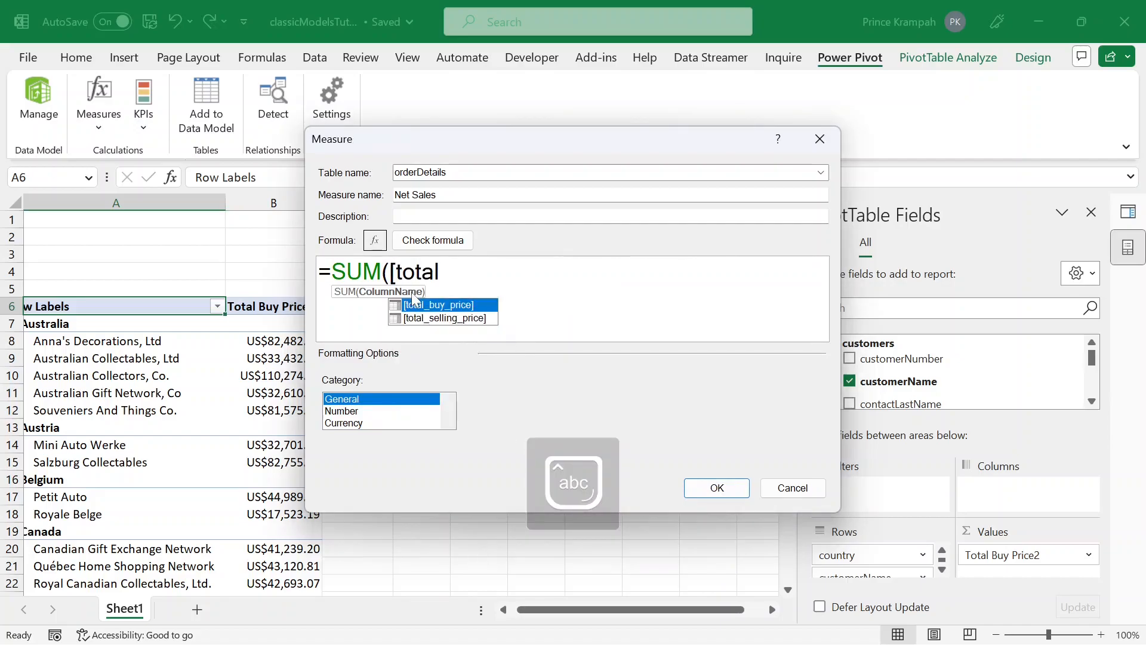
double_click(457, 320)
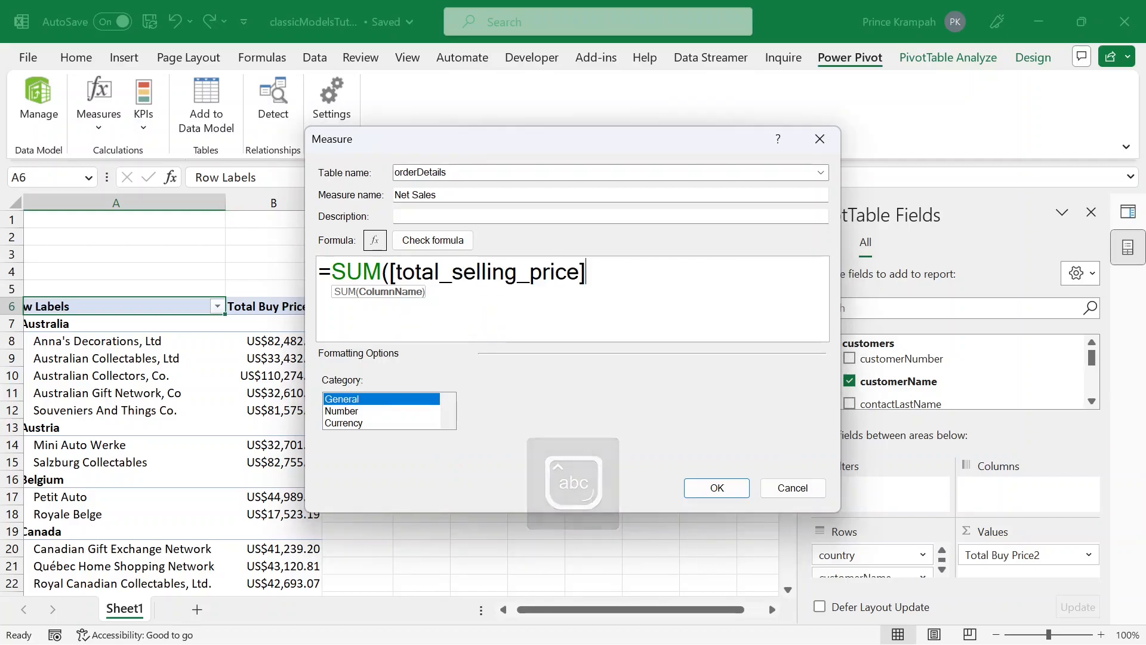
text())
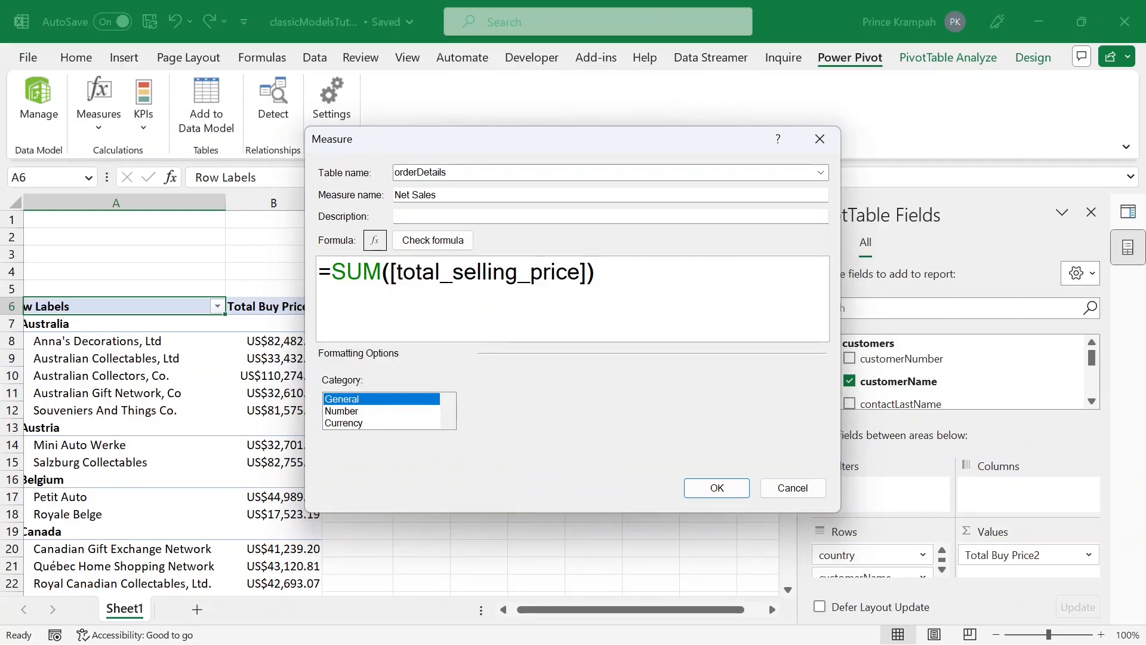
Format the Net Sales measure as US$ currency with 2 decimal places and save it.
click(349, 423)
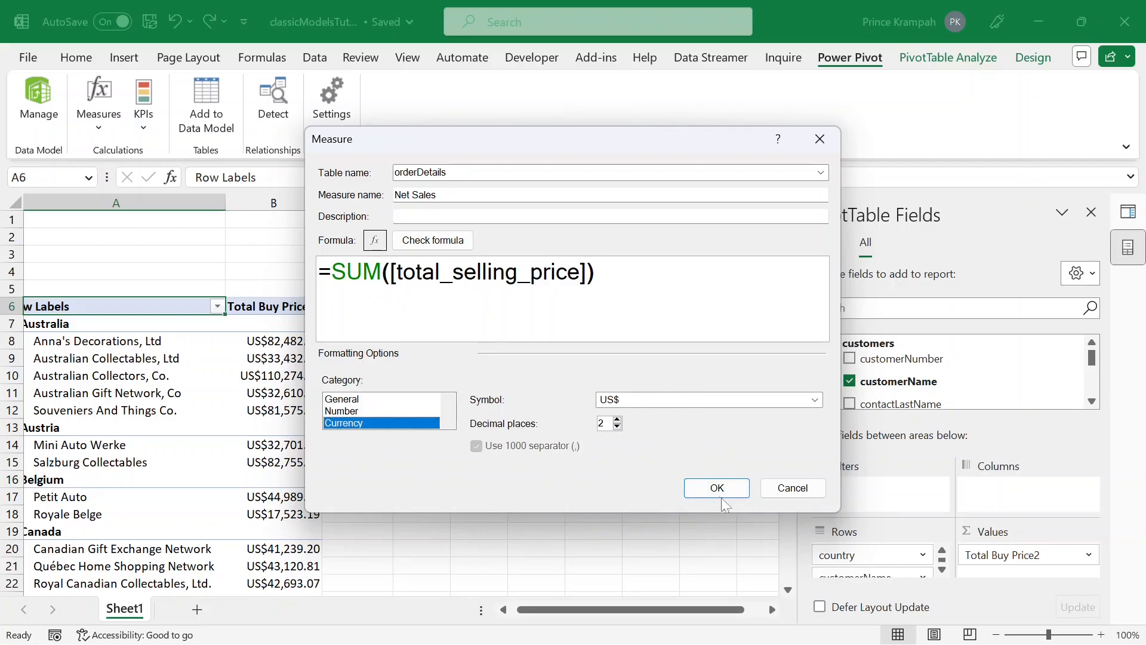
click(718, 492)
click(724, 491)
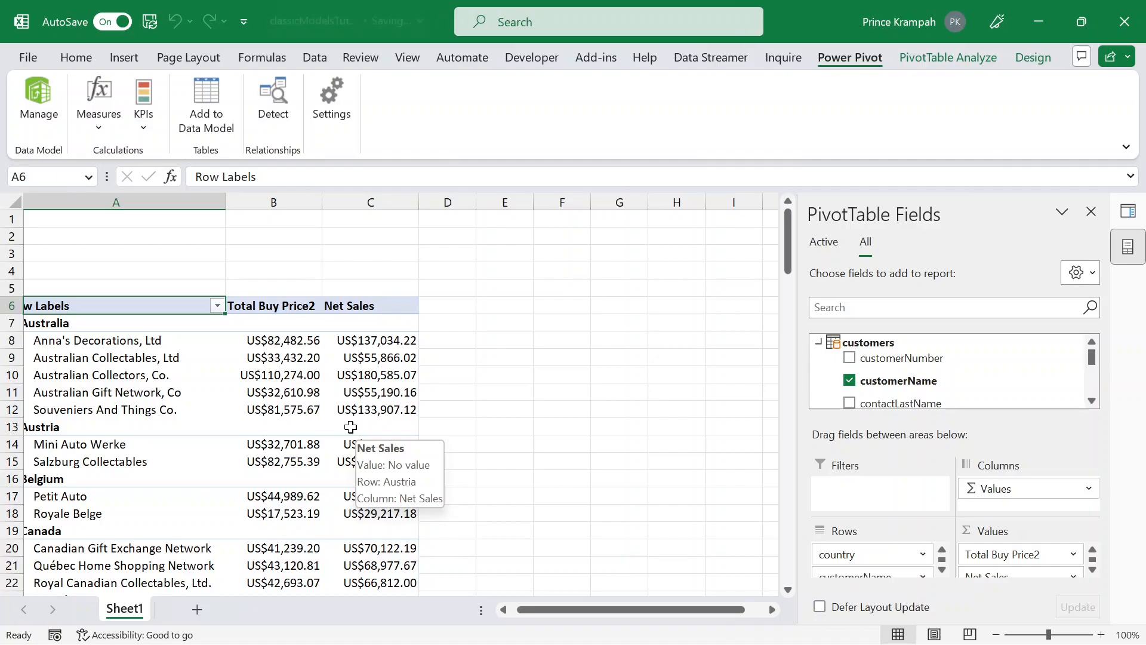
Rename the PivotTable's Total Buy Price2 value field as Total Buy Price.
click(269, 304)
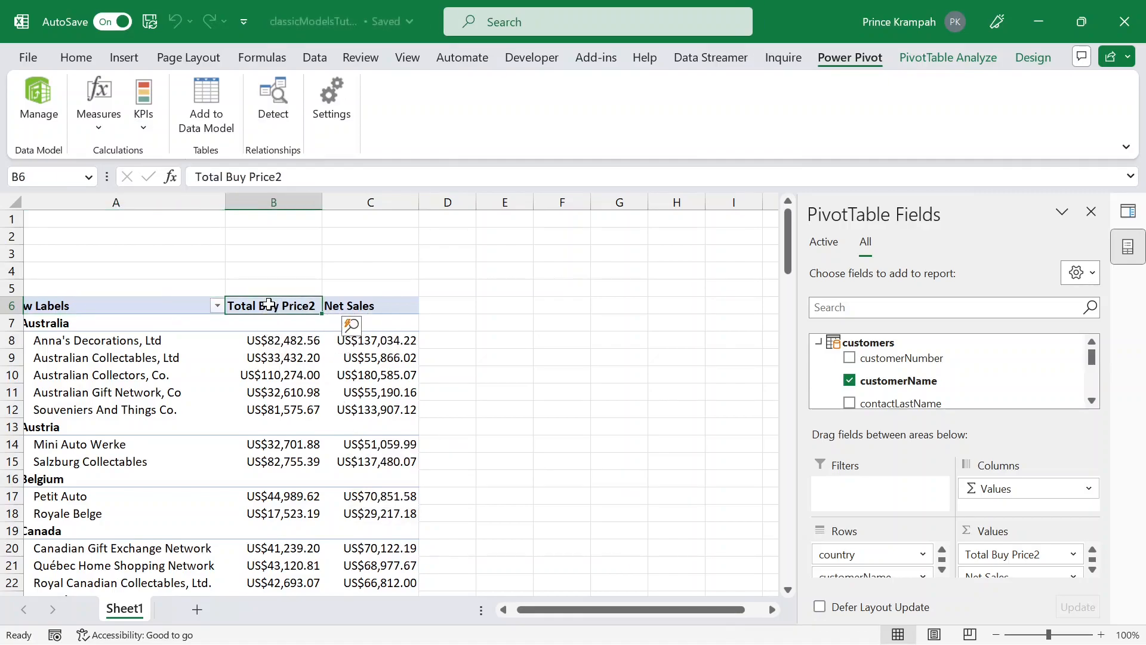
click(1000, 554)
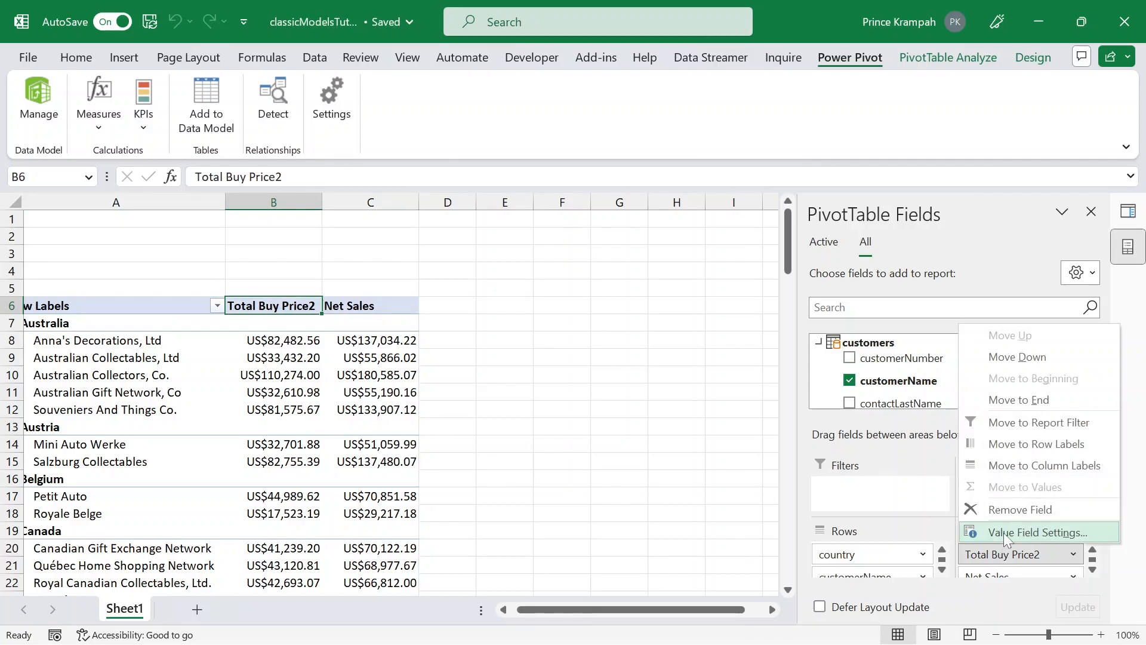
click(1006, 532)
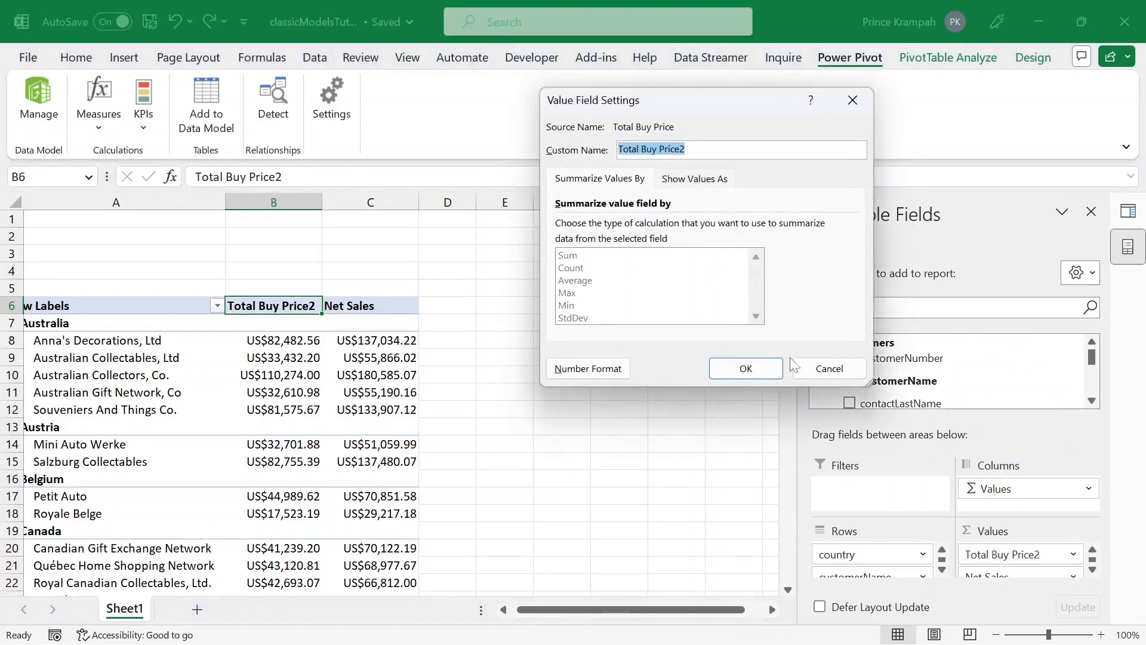
click(682, 150)
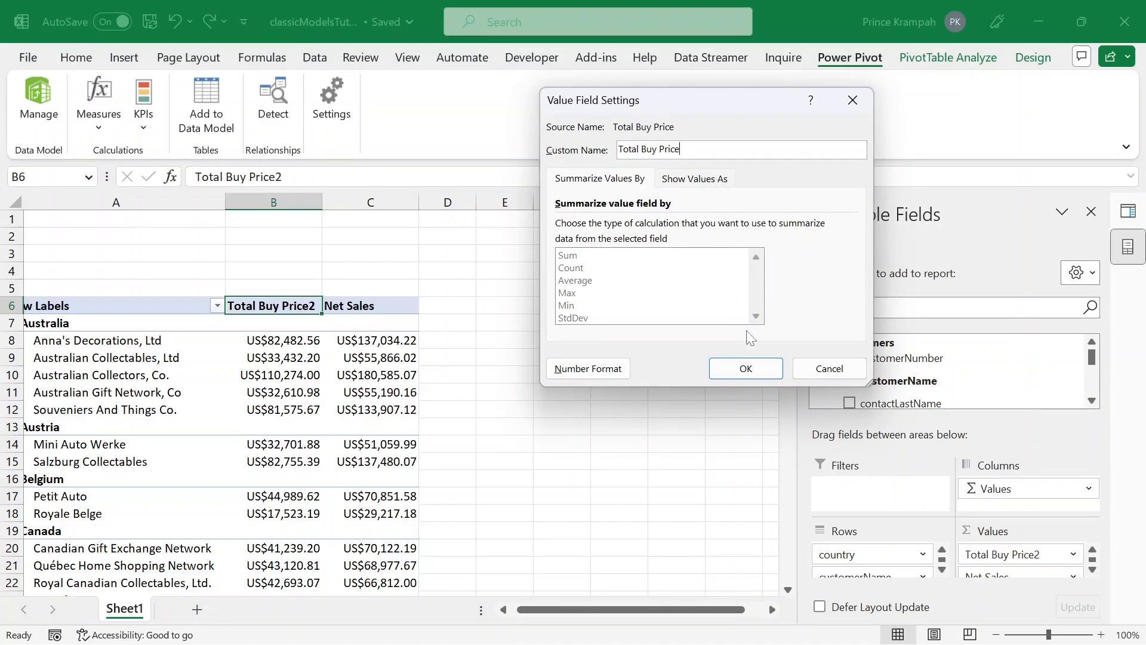
click(747, 368)
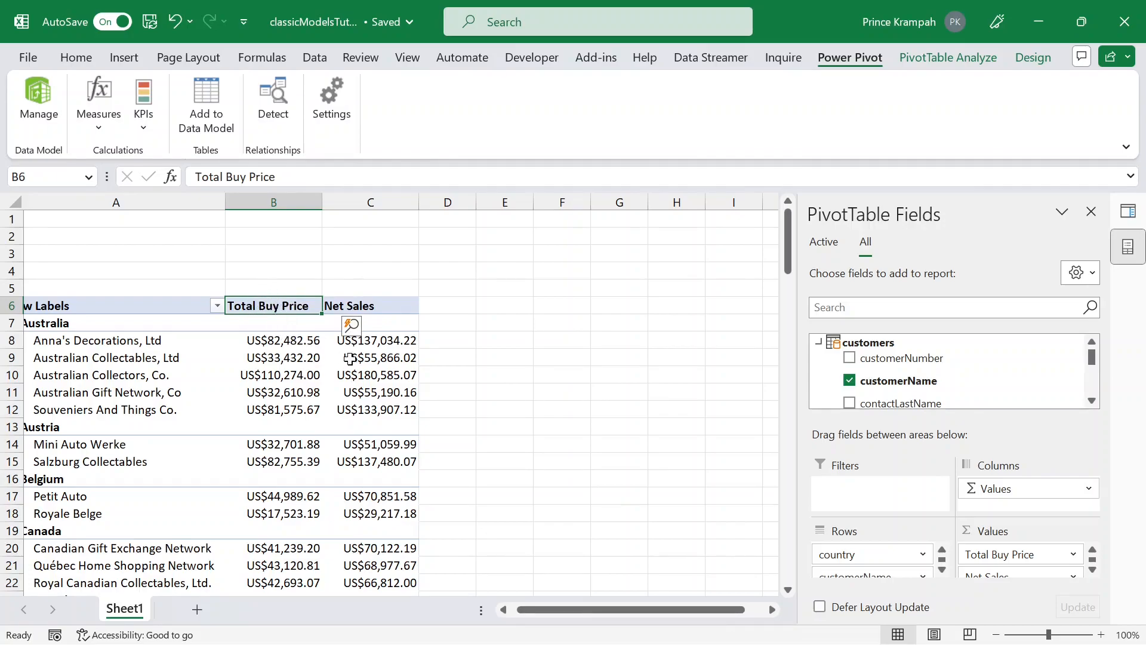
Set the custom name of the PivotTable's buy price value field to Cost Of Sales.
click(996, 555)
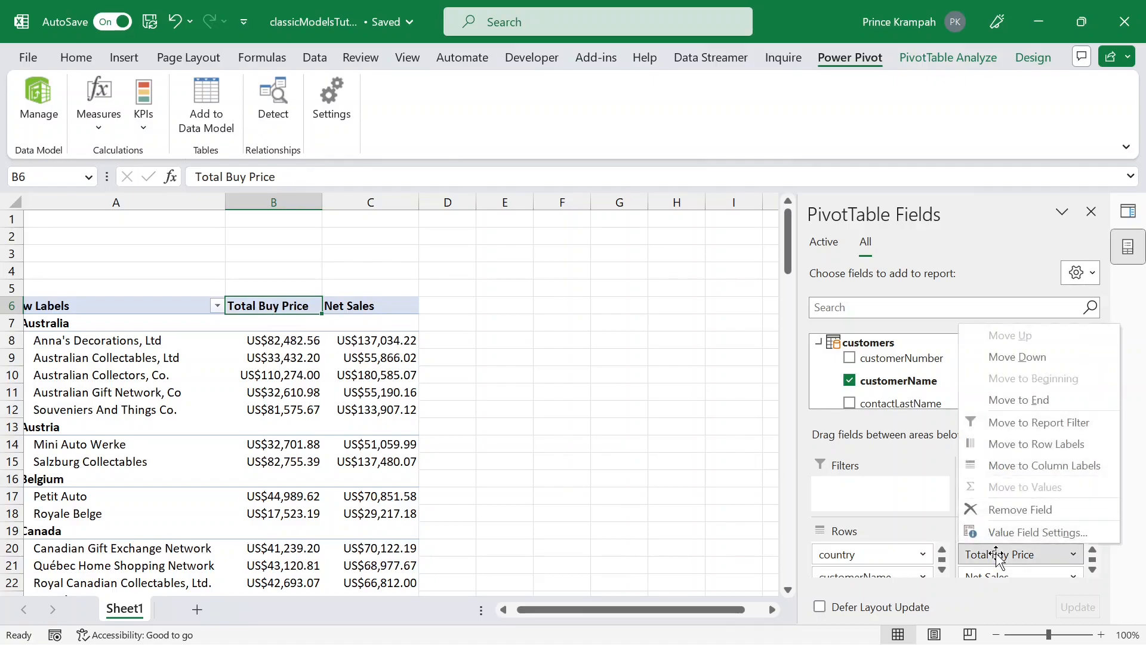
click(1018, 530)
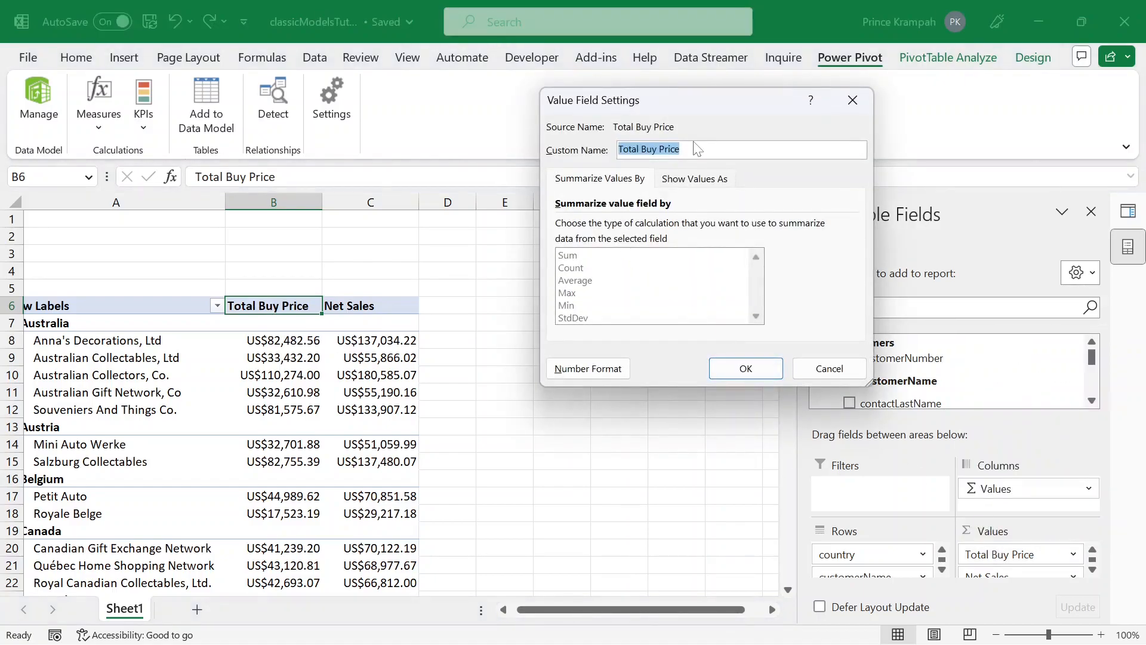
key(BackSpace)
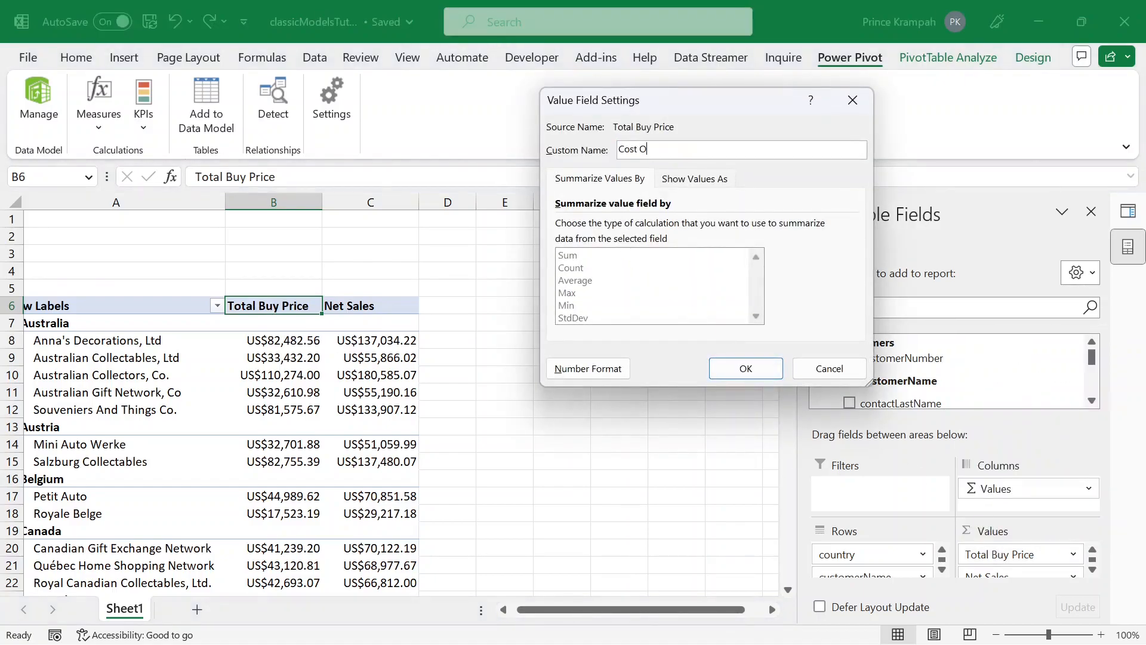
text(Cost Of Sales)
key(Return)
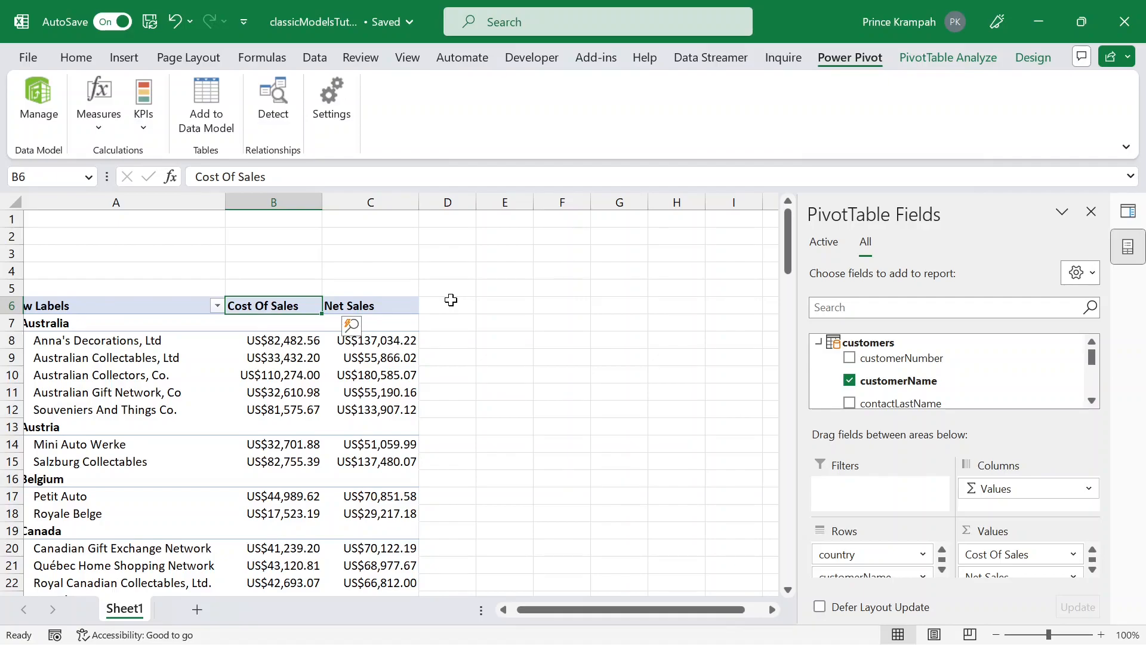
Start another new measure in the orderDetails table and name it Profit / Loss.
click(102, 133)
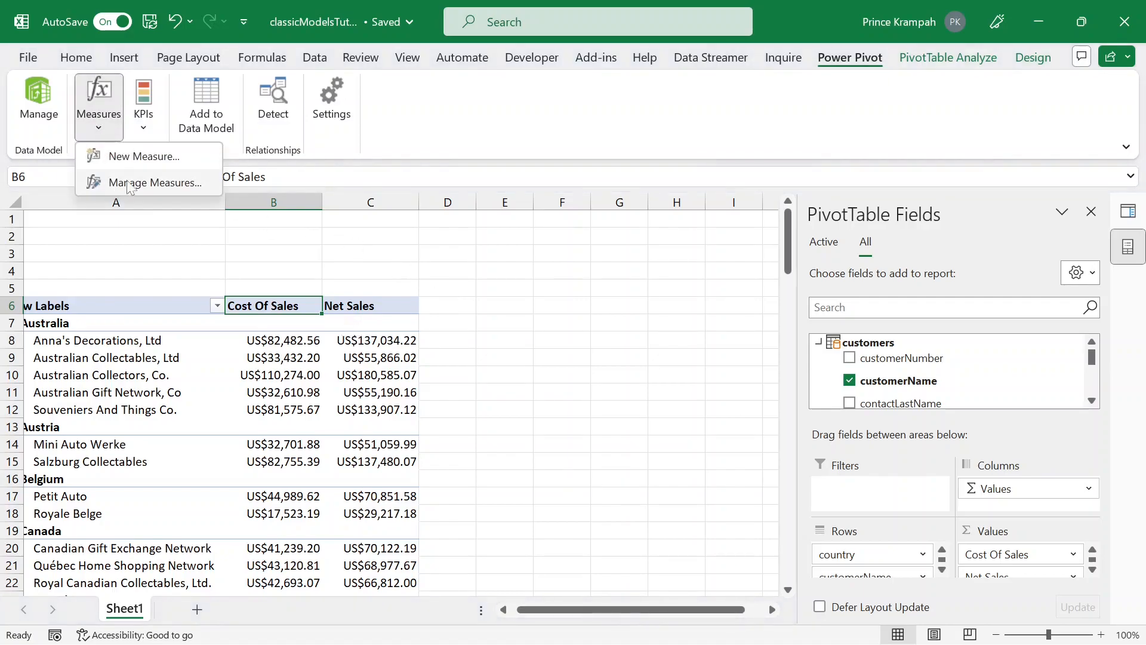
click(156, 154)
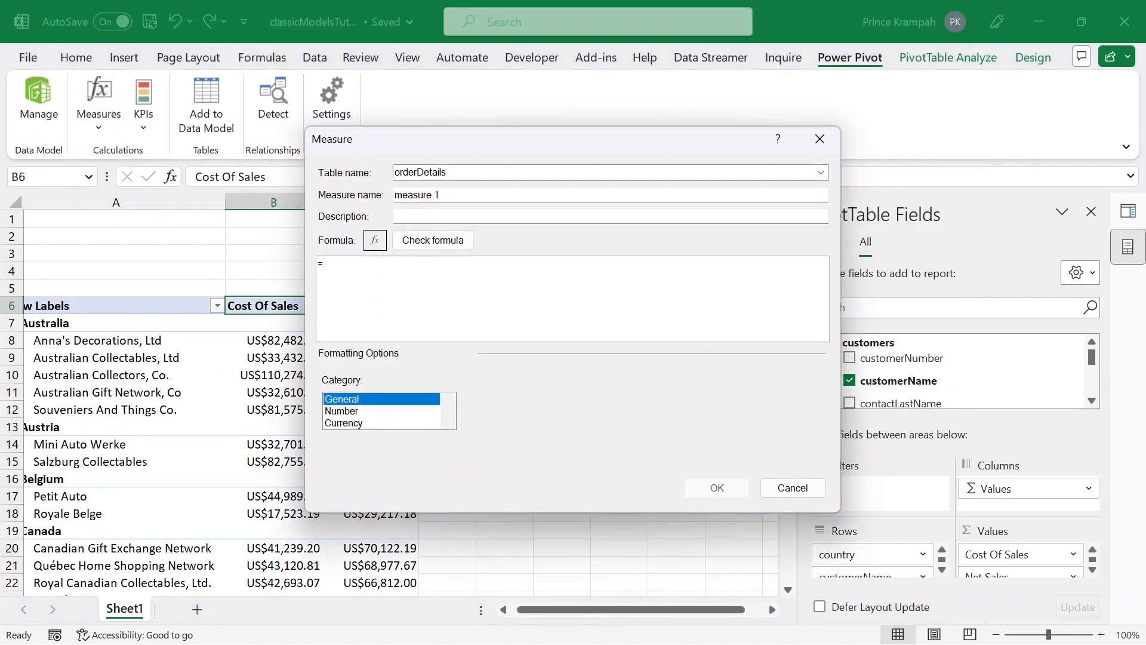
drag(445, 196, 350, 196)
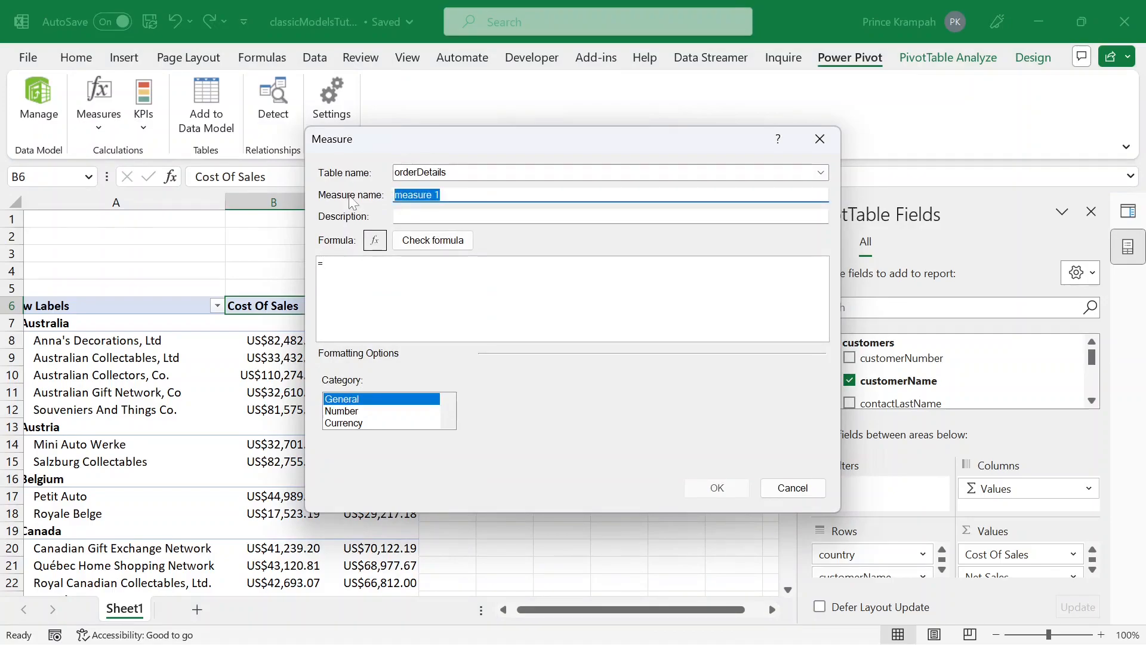
text(Profit / Loss)
Enter =[Total Buy Price]-[Net Sales] as the formula of the Profit / Loss measure.
click(326, 264)
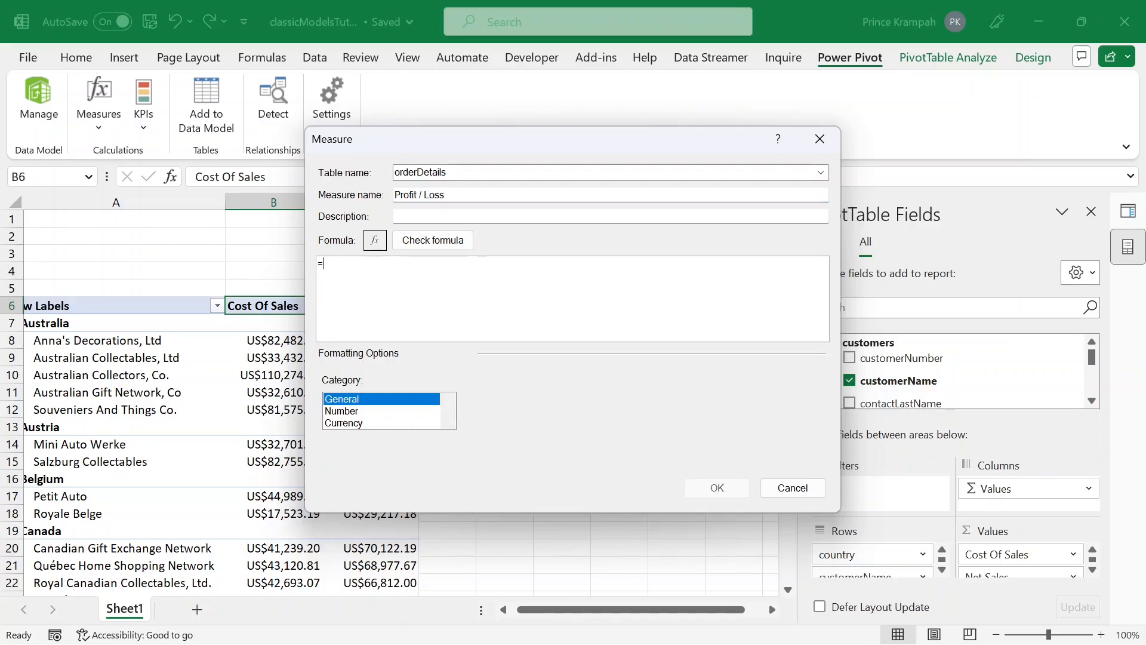
scroll(326, 264, up, 8)
text([)
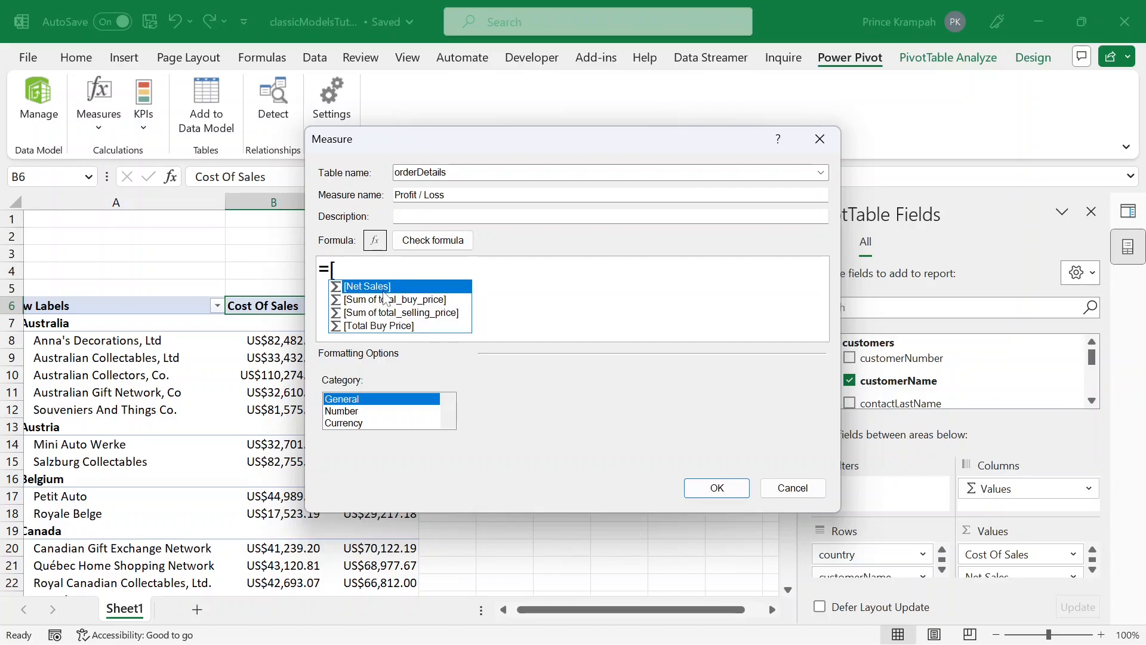
text(co)
key(BackSpace)
key(BackSpace)
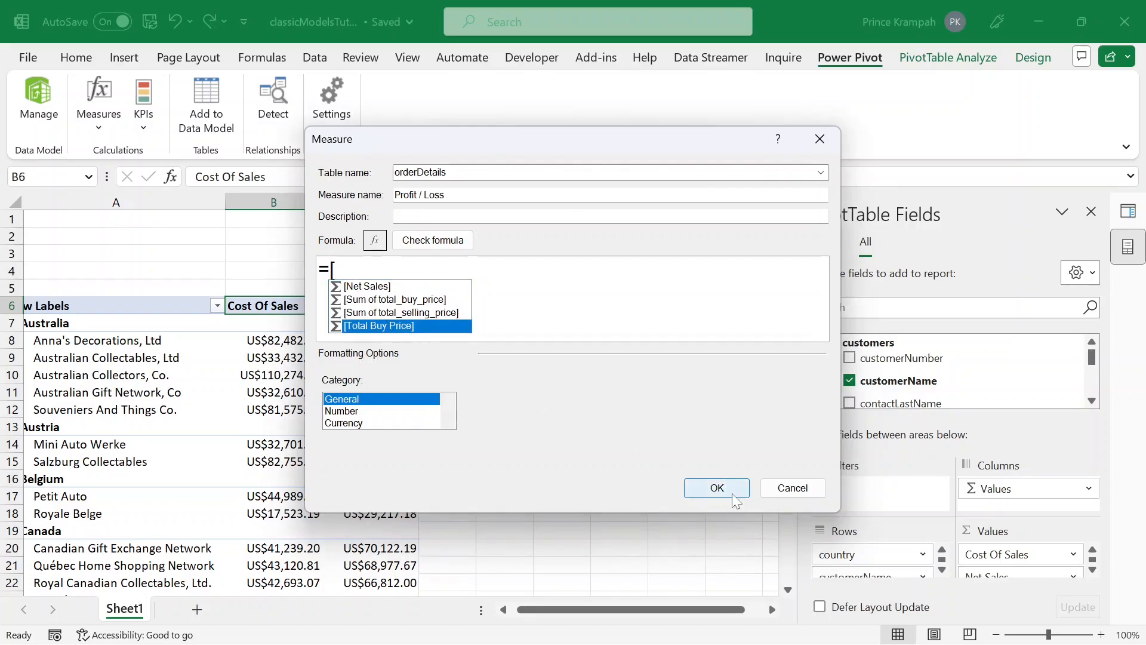
click(703, 486)
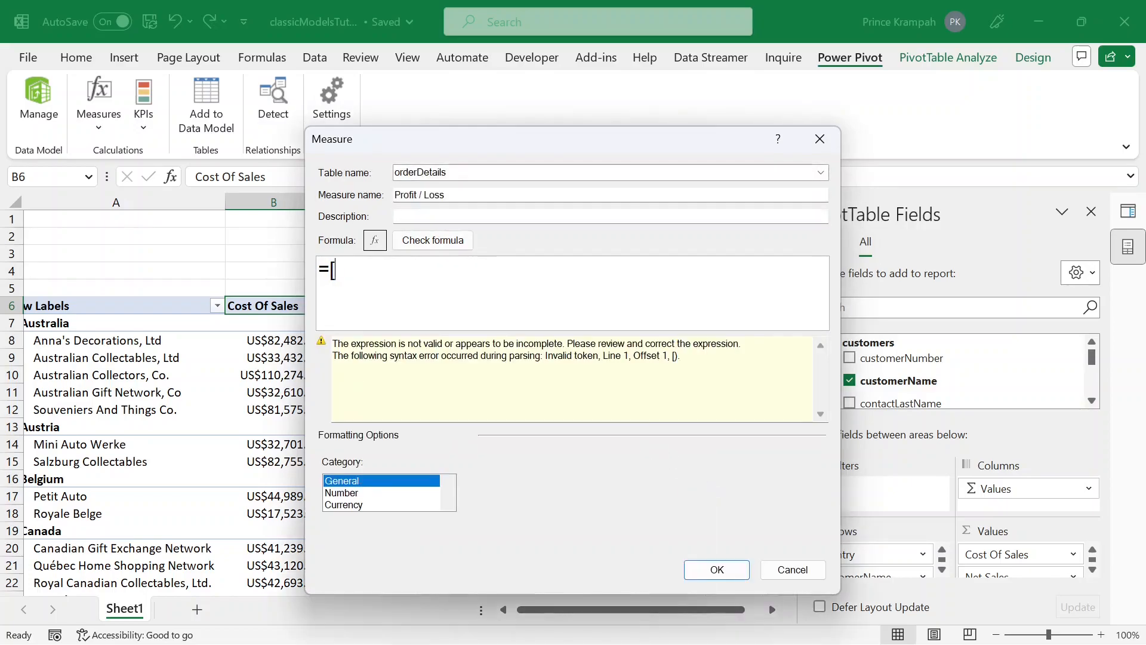
text(to)
key(Tab)
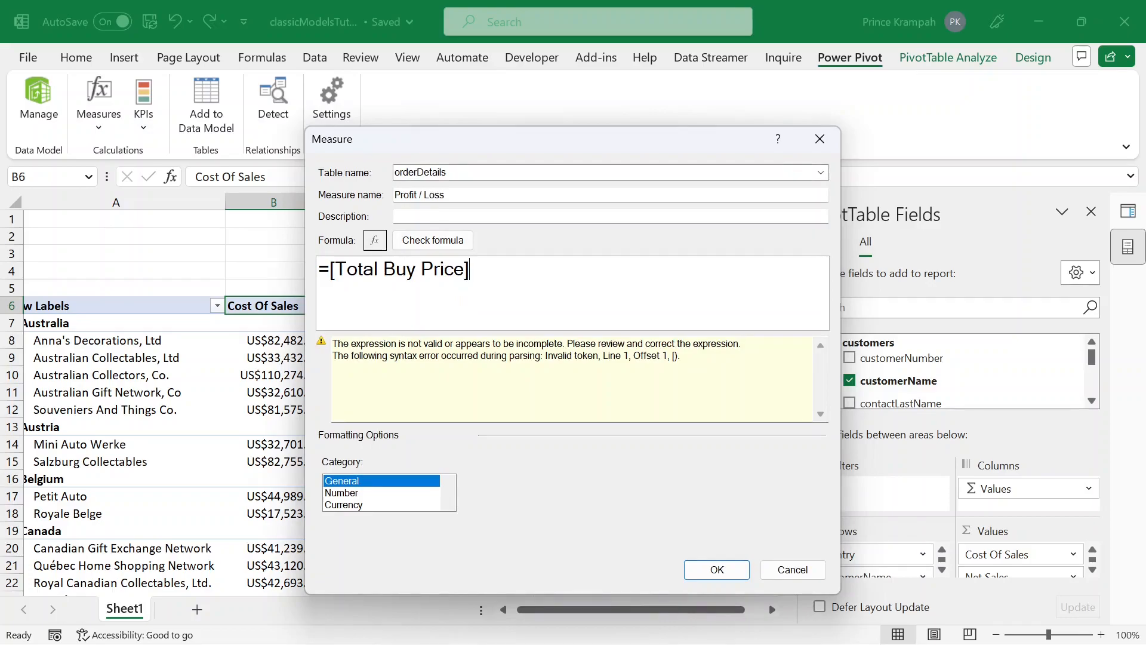
text(-)
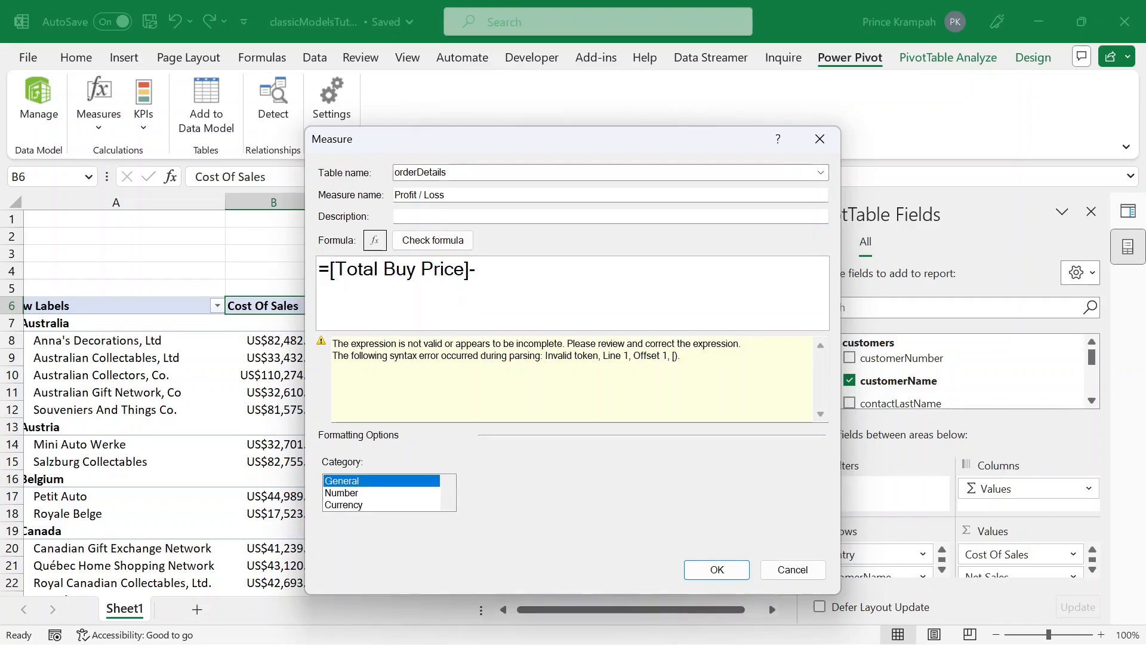
text([ne)
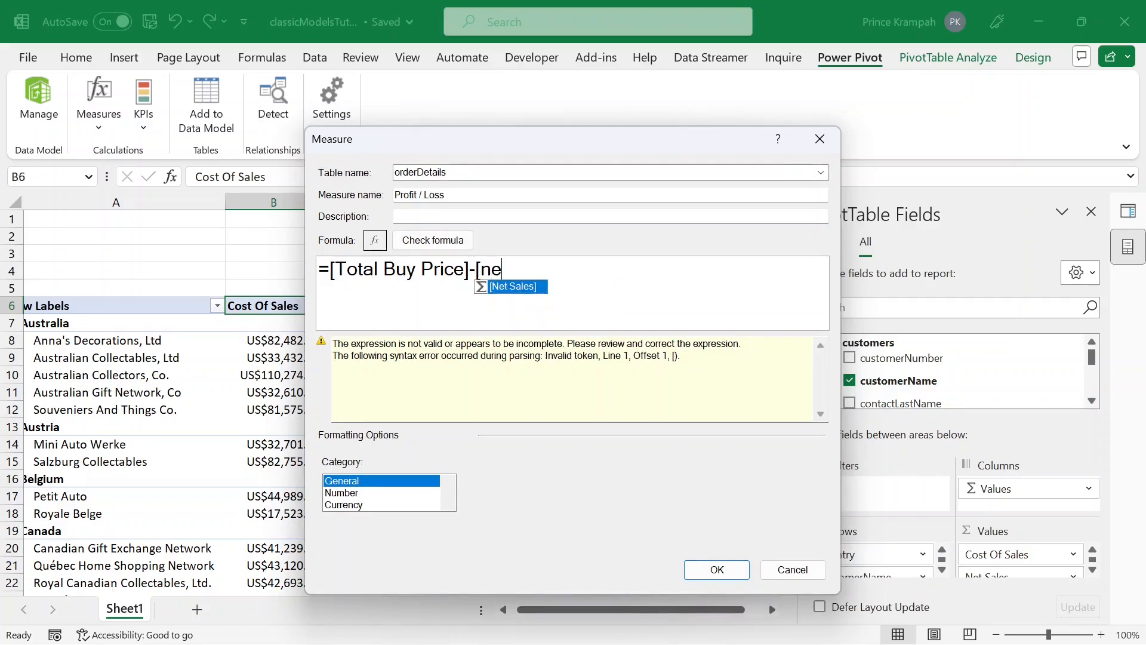
key(Tab)
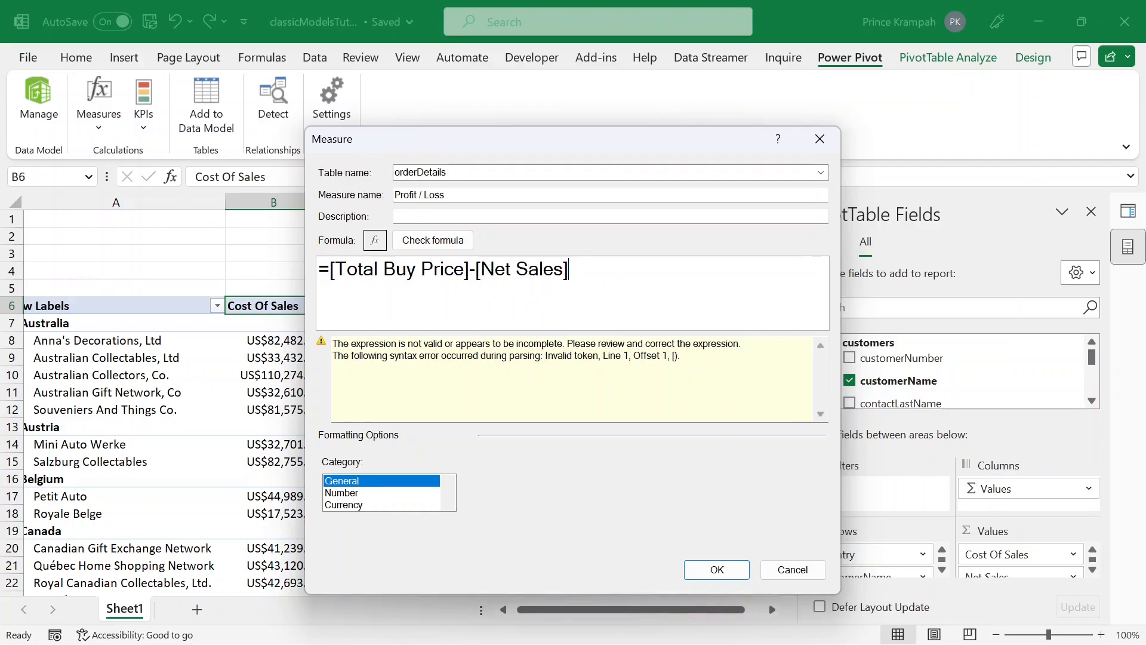
Format the Profit / Loss measure as US$ currency with 2 decimal places and save it.
click(345, 505)
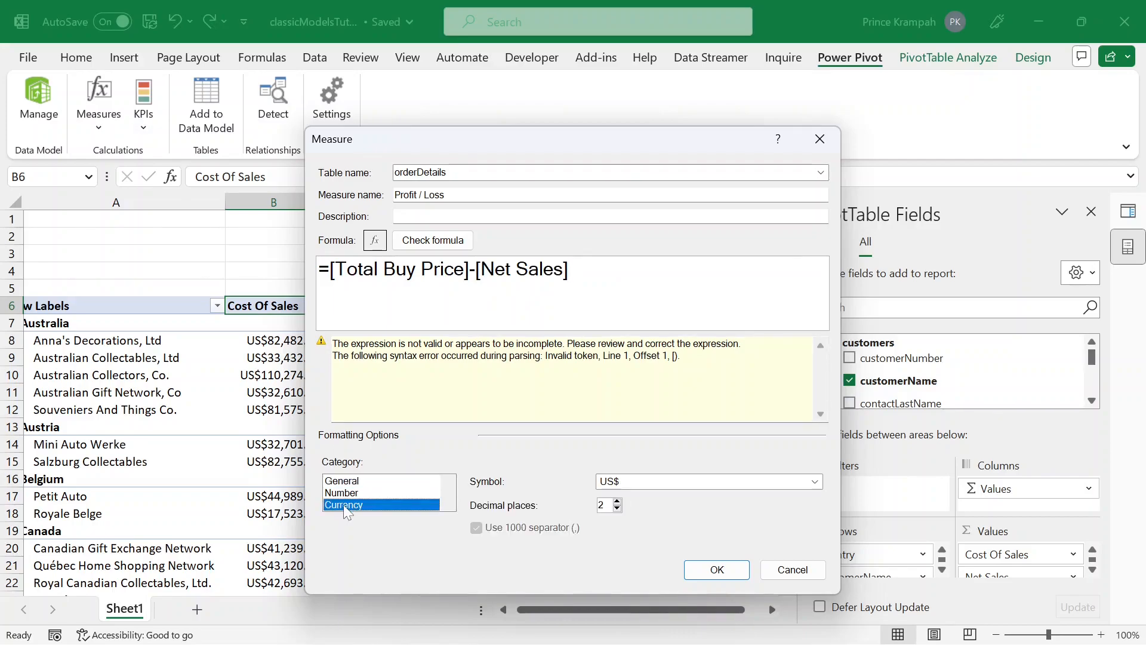
click(717, 569)
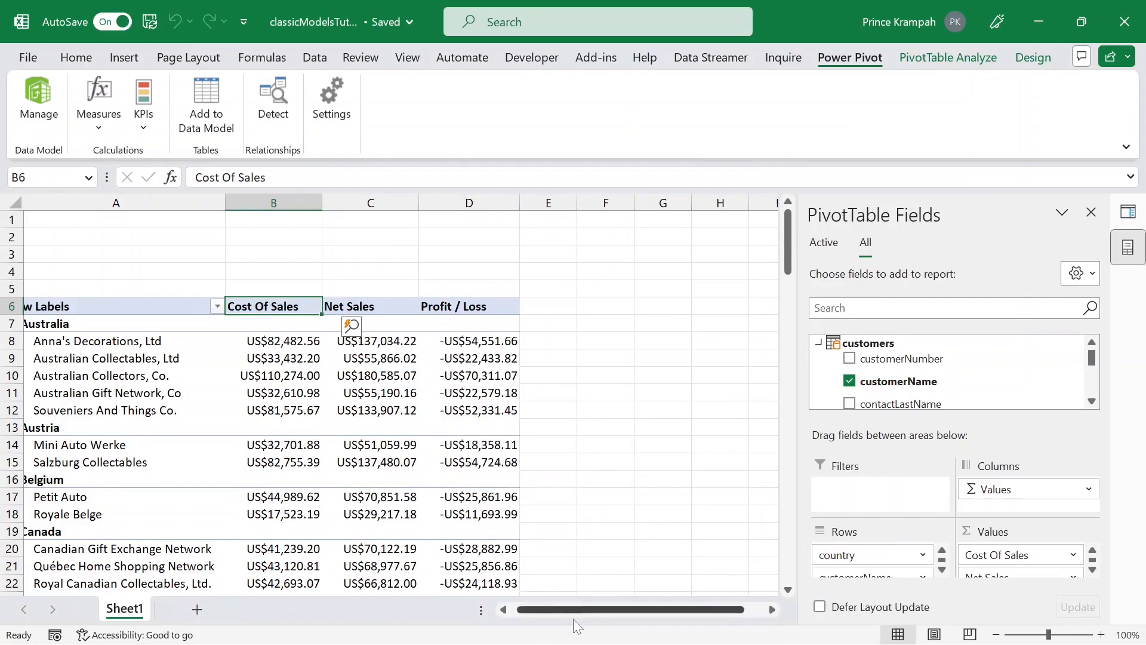
drag(567, 611, 527, 613)
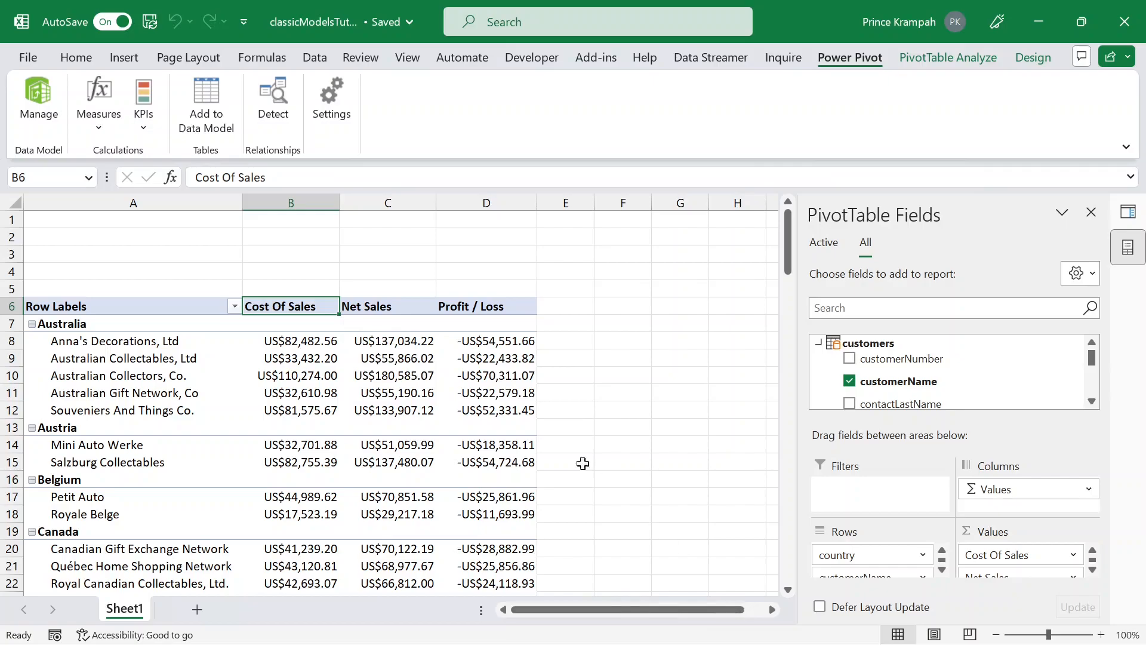
Edit the existing Profit / Loss measure, replacing its formula with =[Net Sales]-[Total Buy Price].
click(105, 128)
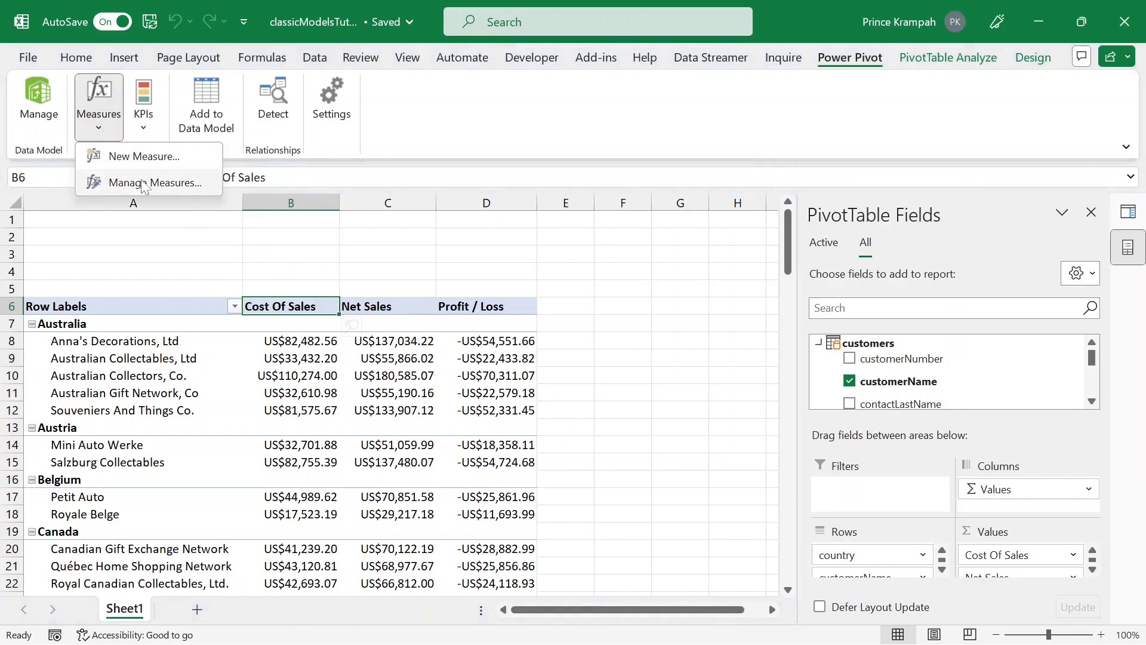
click(141, 179)
click(418, 199)
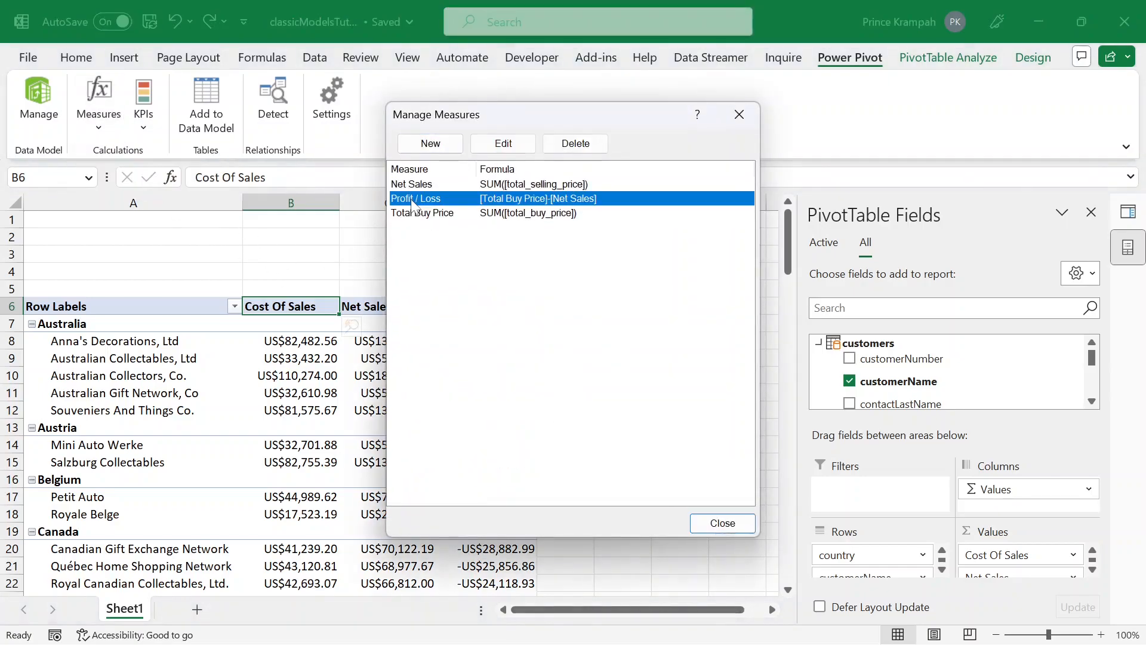
click(503, 143)
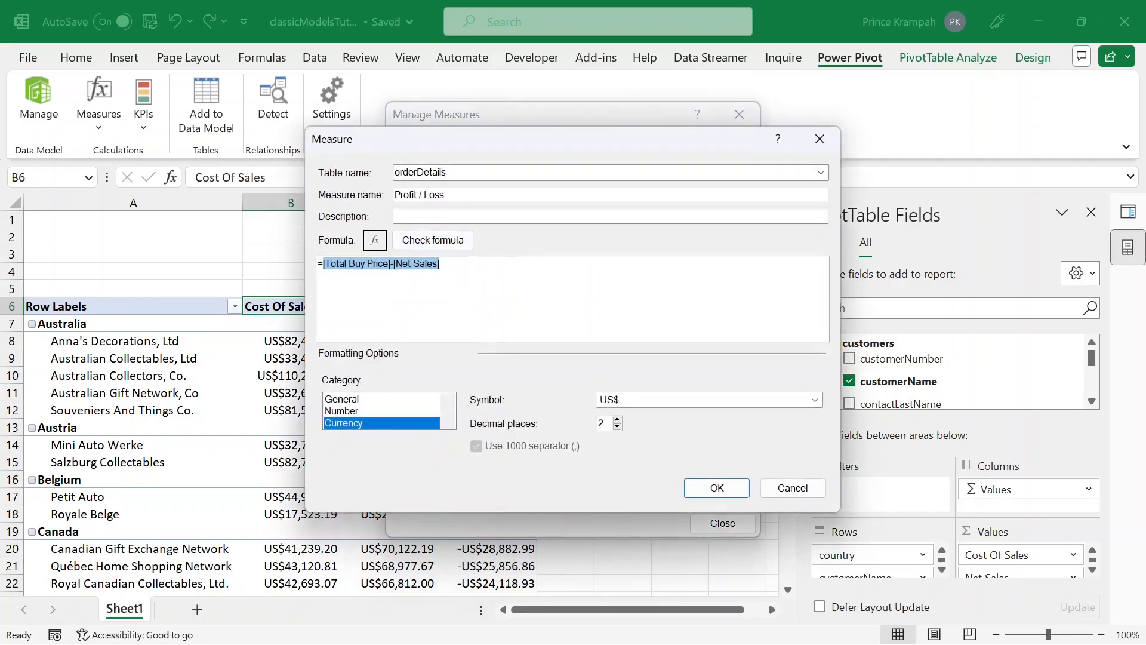
click(391, 263)
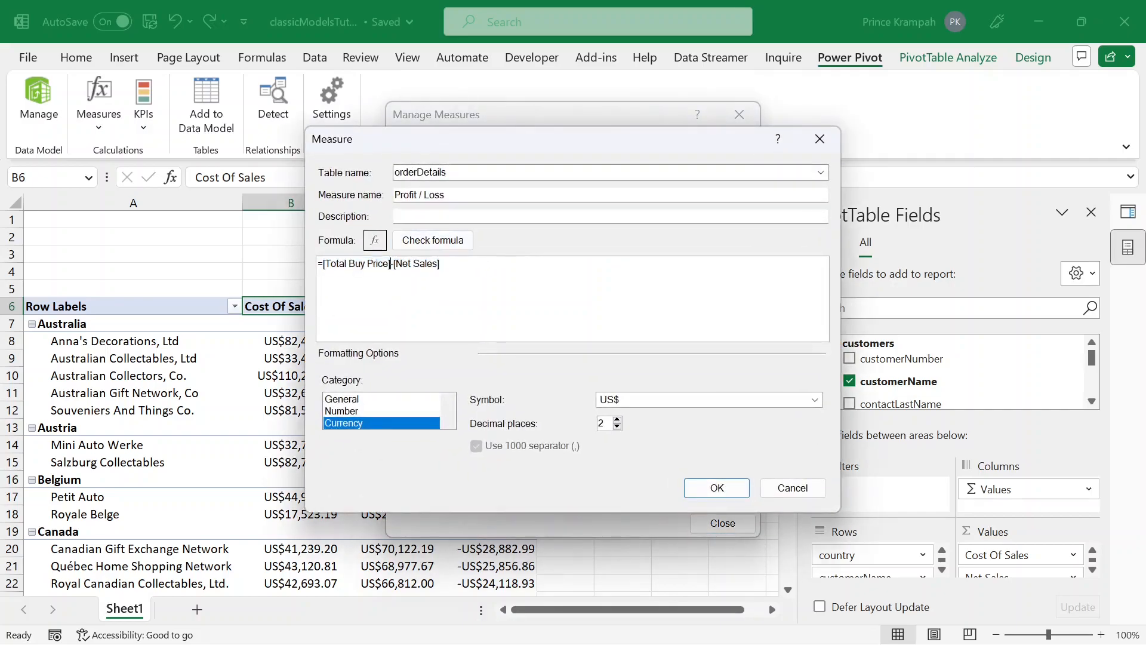
drag(389, 263, 441, 264)
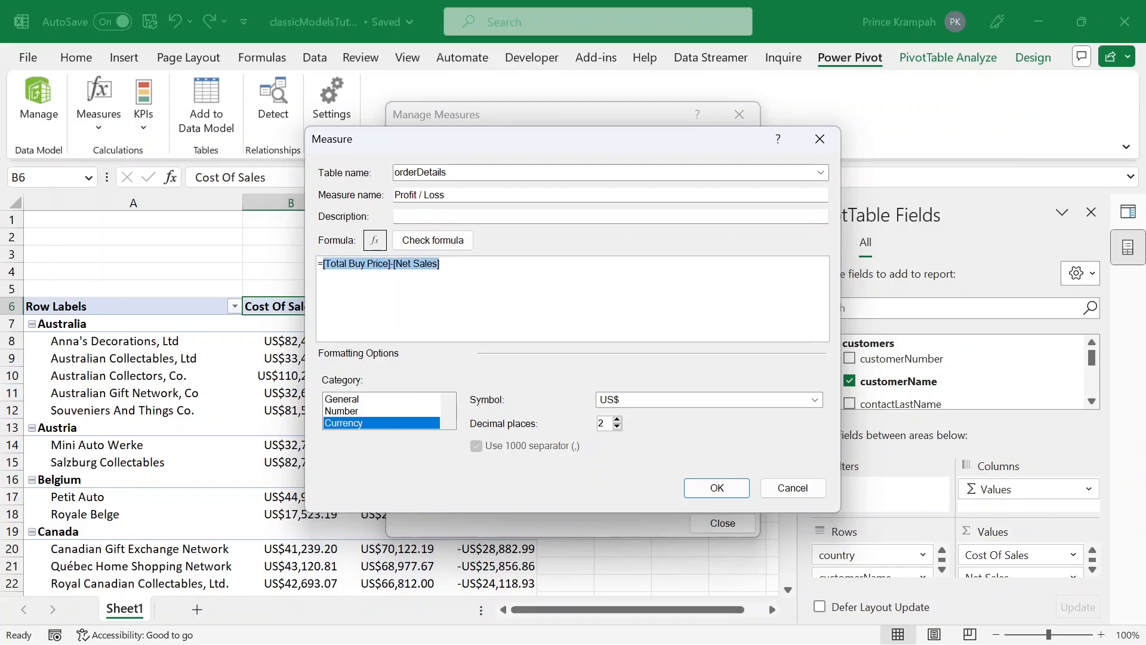
key(BackSpace)
text([e)
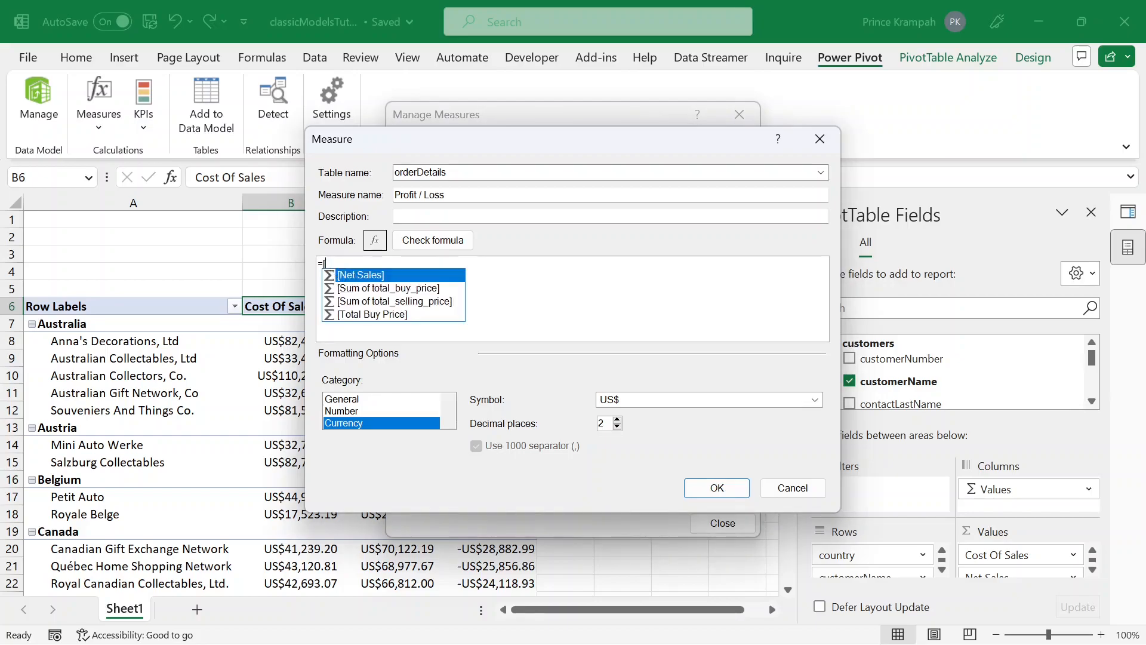
key(Tab)
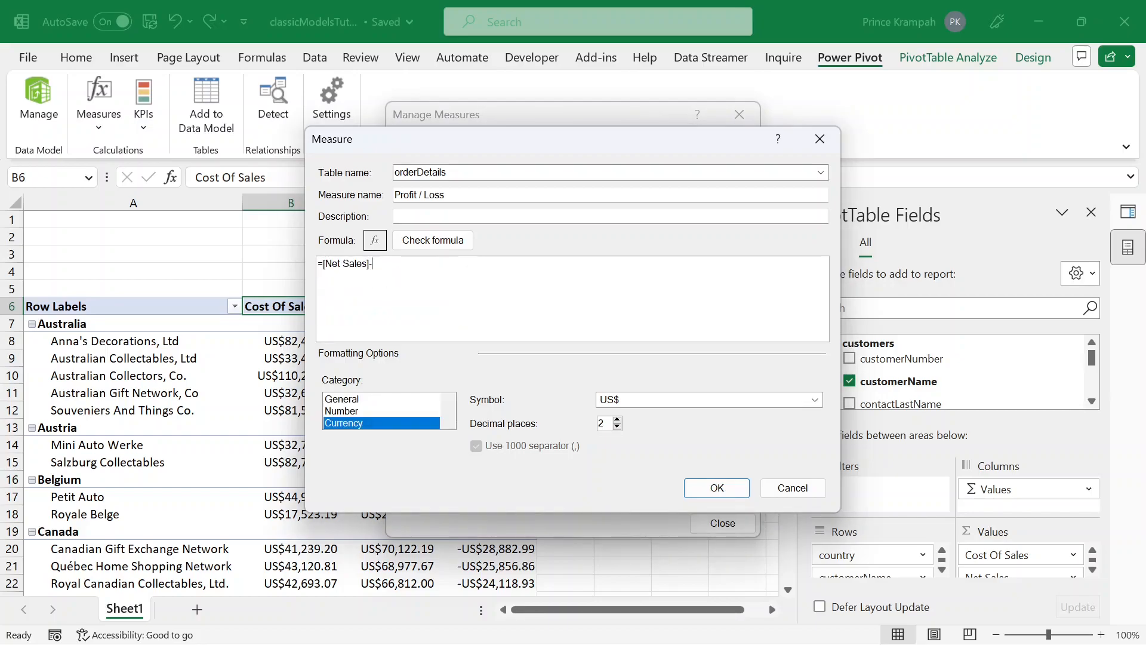
text([Total Buy Price])
key(Tab)
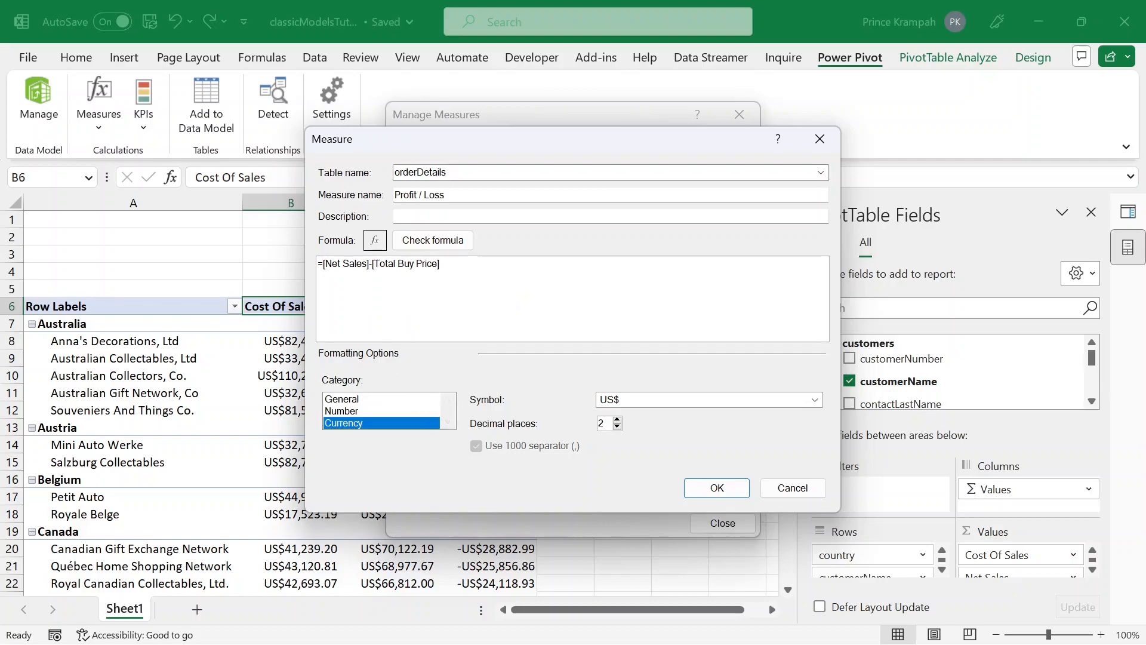
Switch to the Profit slide in Chrome to check the profit calculation, and return to the Excel workbook.
key(super+Tab)
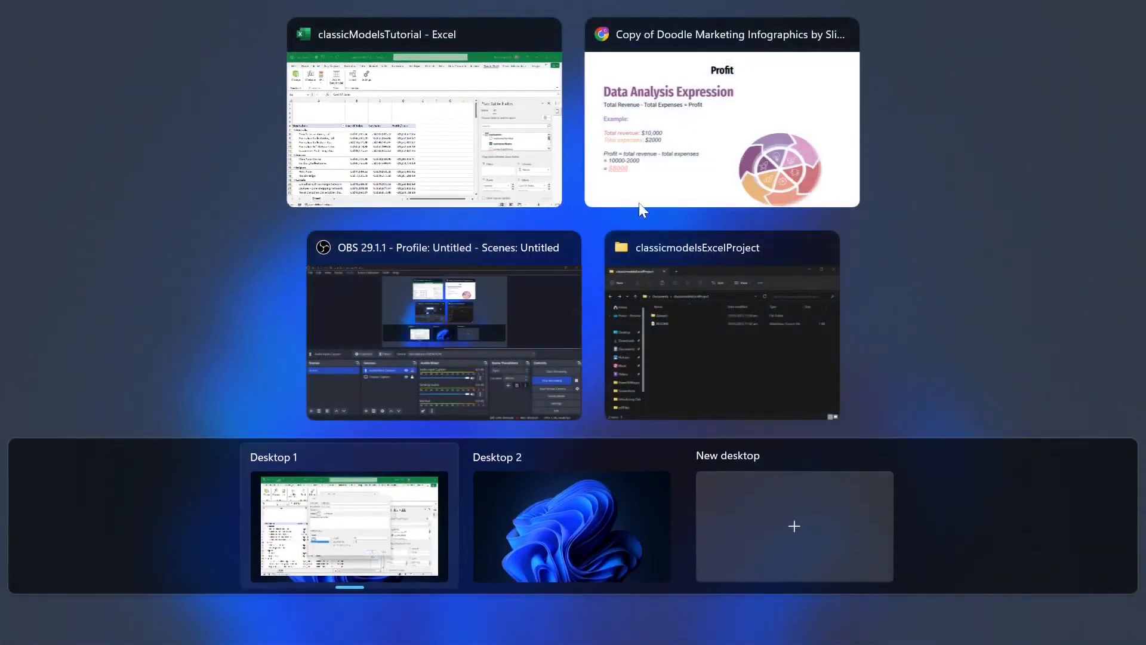
click(639, 203)
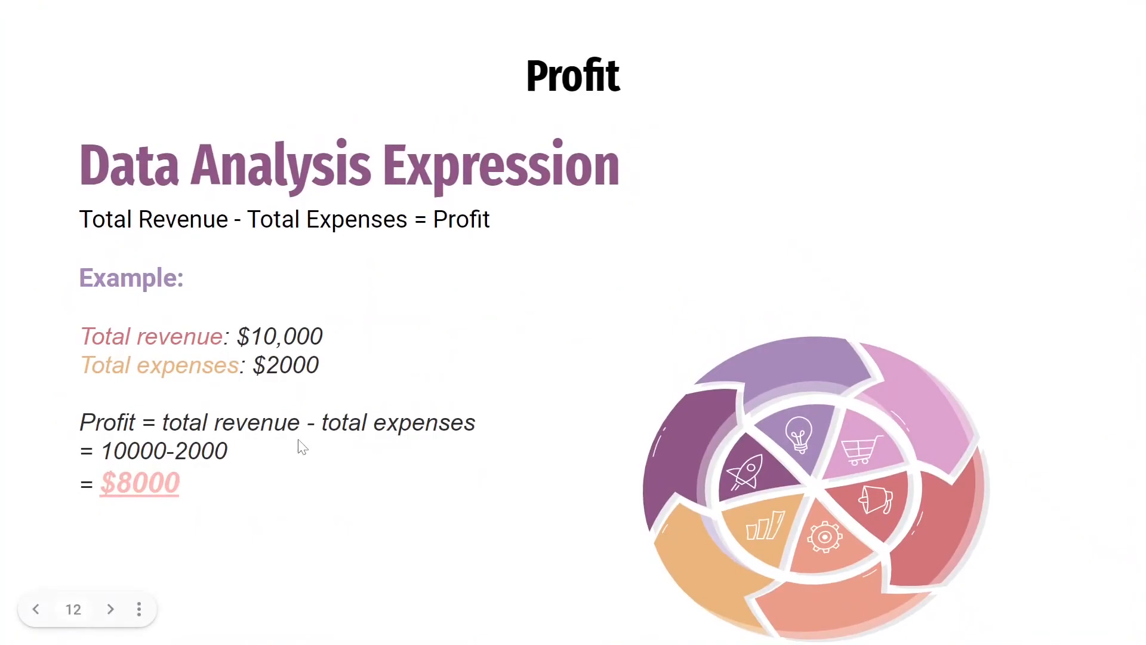
key(super+Tab)
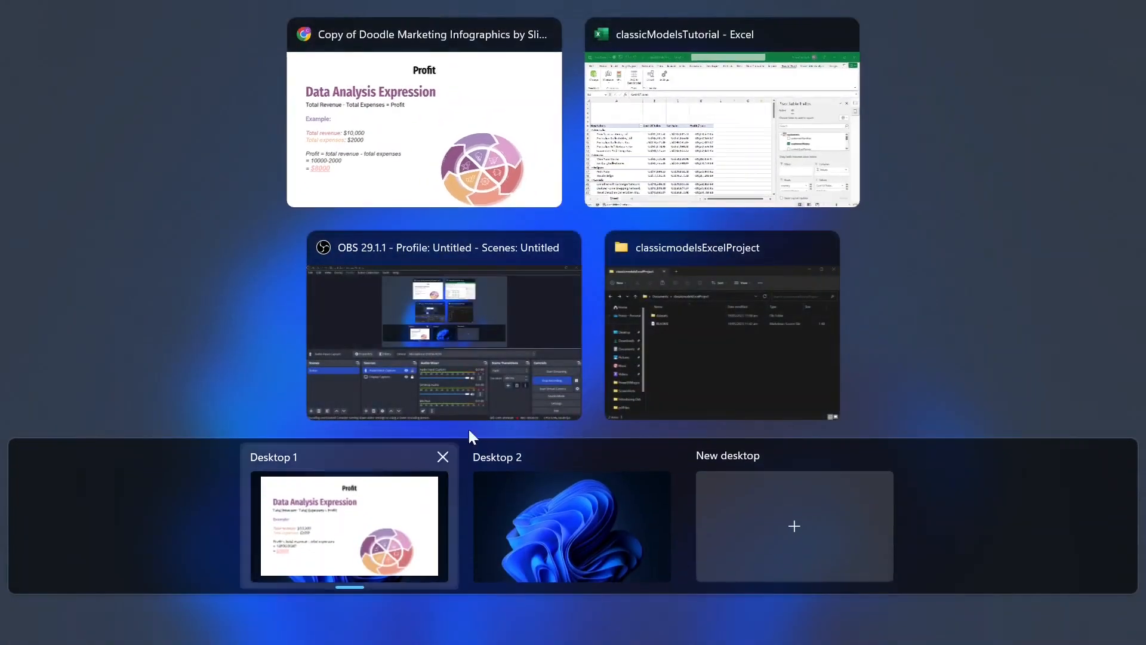
click(693, 174)
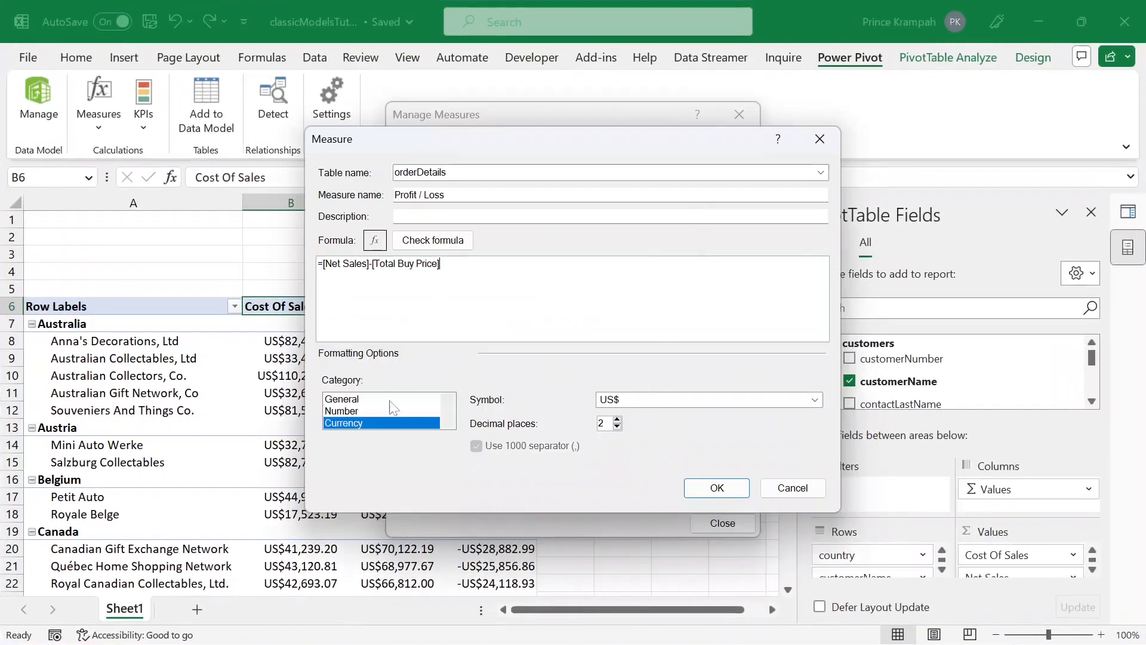
Save the edited Profit / Loss measure and close the list of managed measures.
click(714, 489)
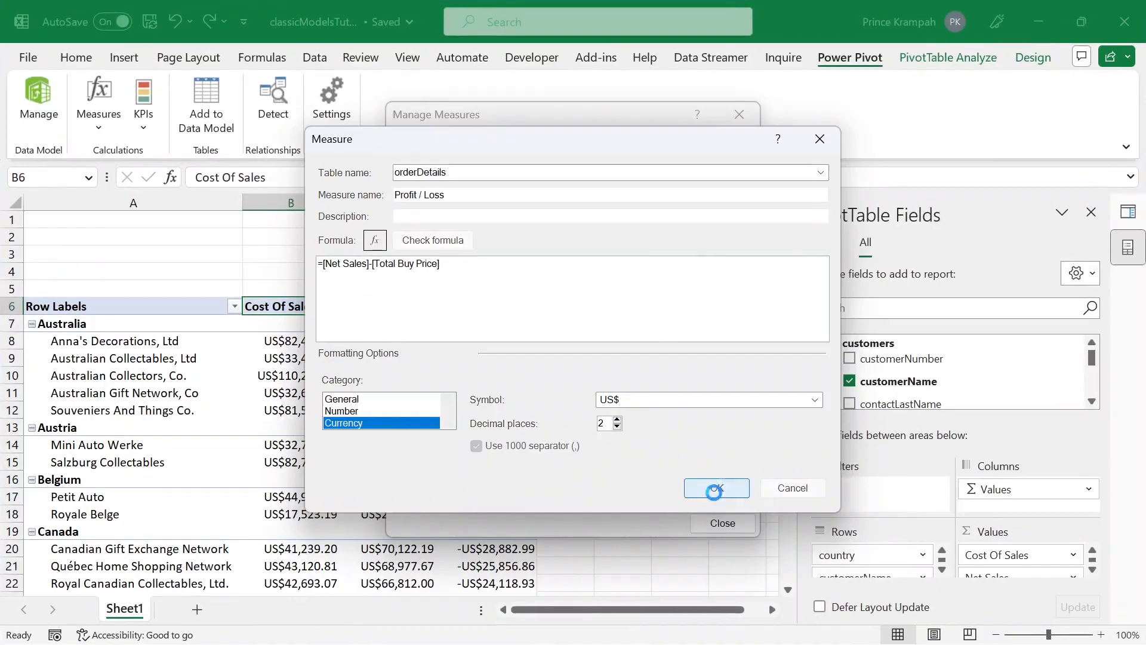
click(720, 523)
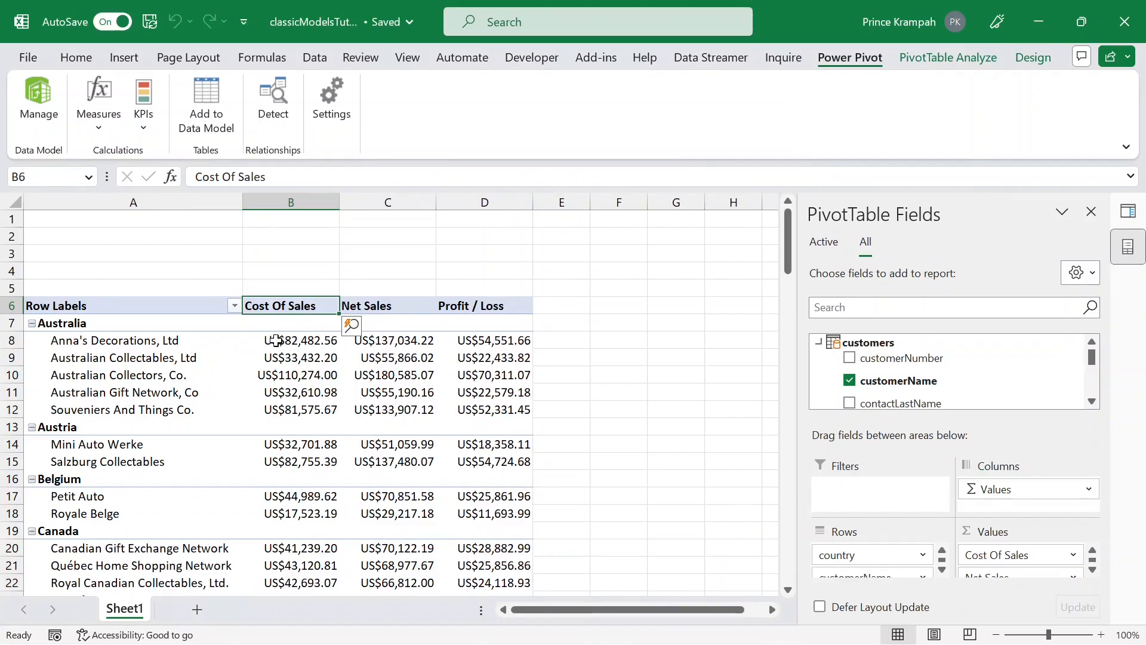
Examine the Cost Of Sales, Net Sales and Profit / Loss figures for all countries and customers in the PivotTable.
mouse_move(483, 344)
scroll(482, 344, down, 19)
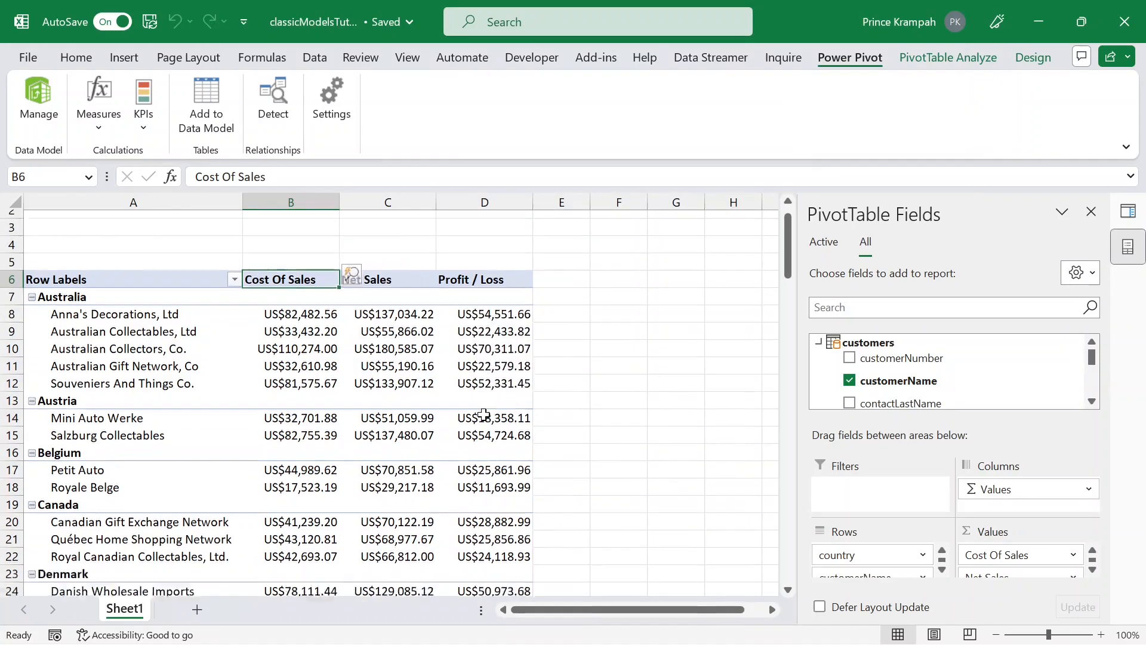
scroll(481, 434, down, 18)
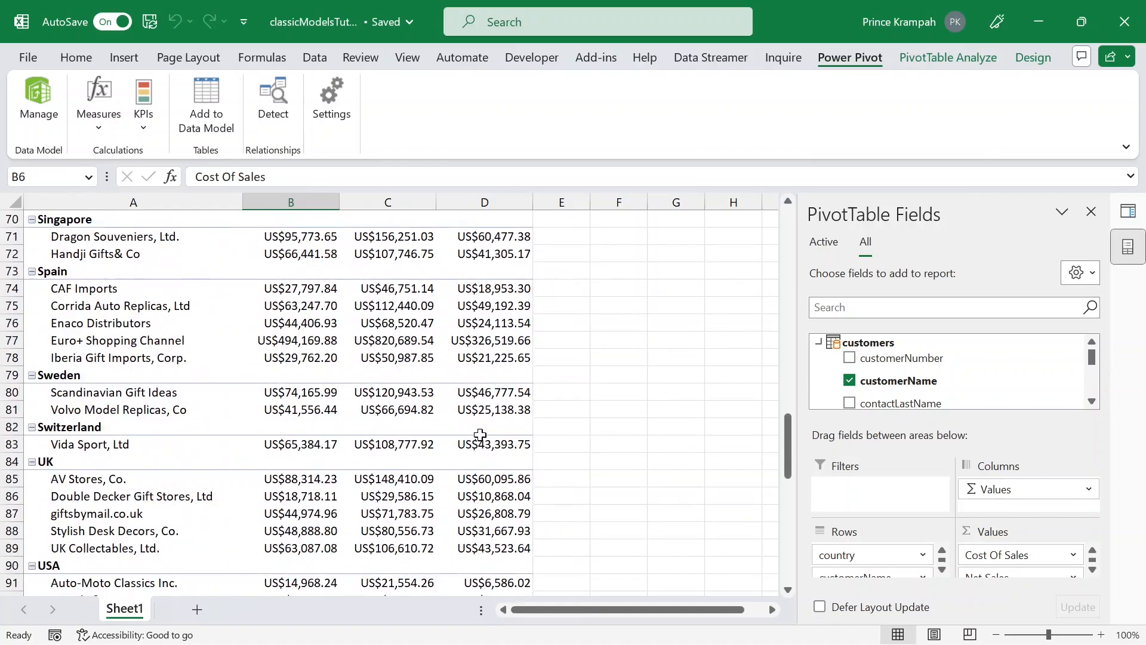
scroll(481, 434, up, 12)
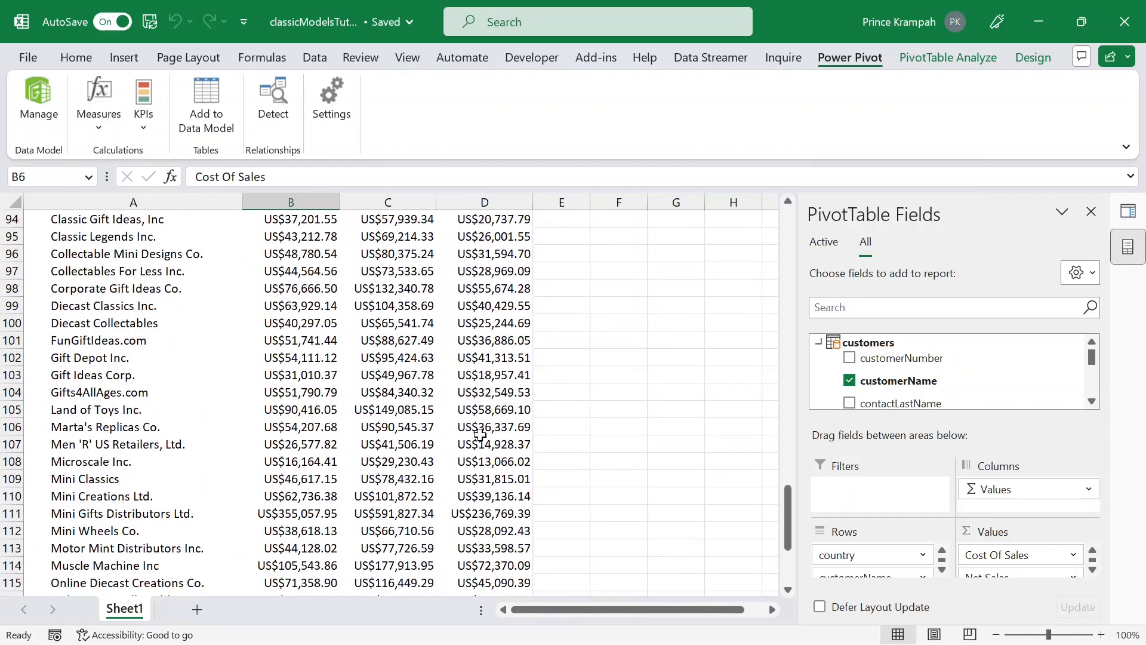
scroll(485, 454, down, 10)
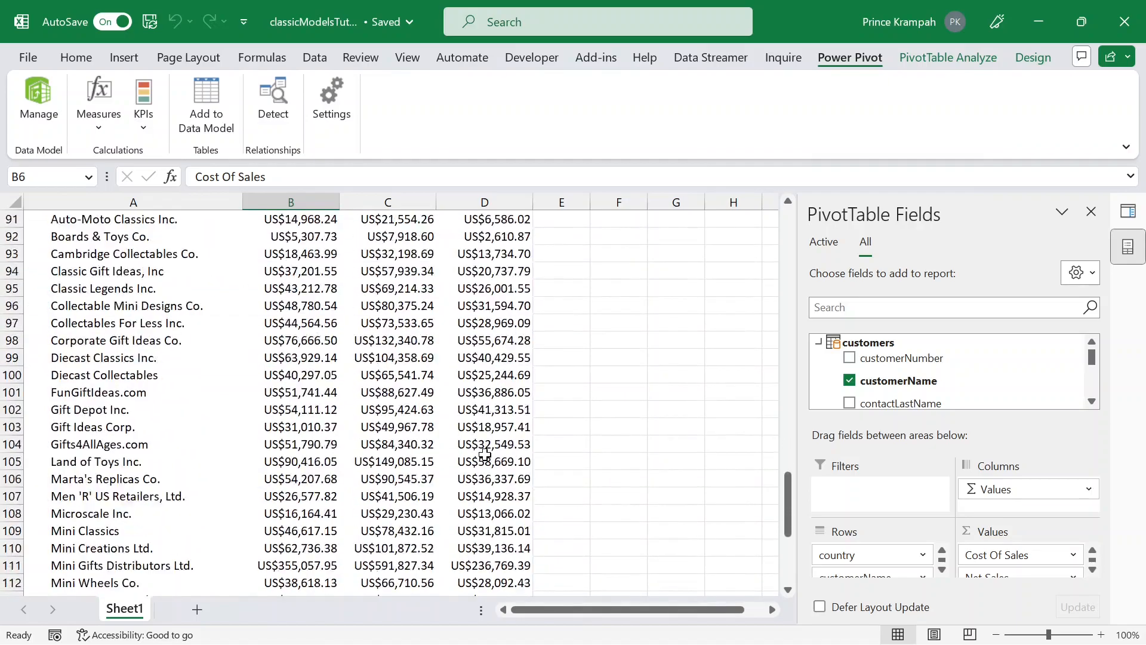
scroll(484, 455, up, 20)
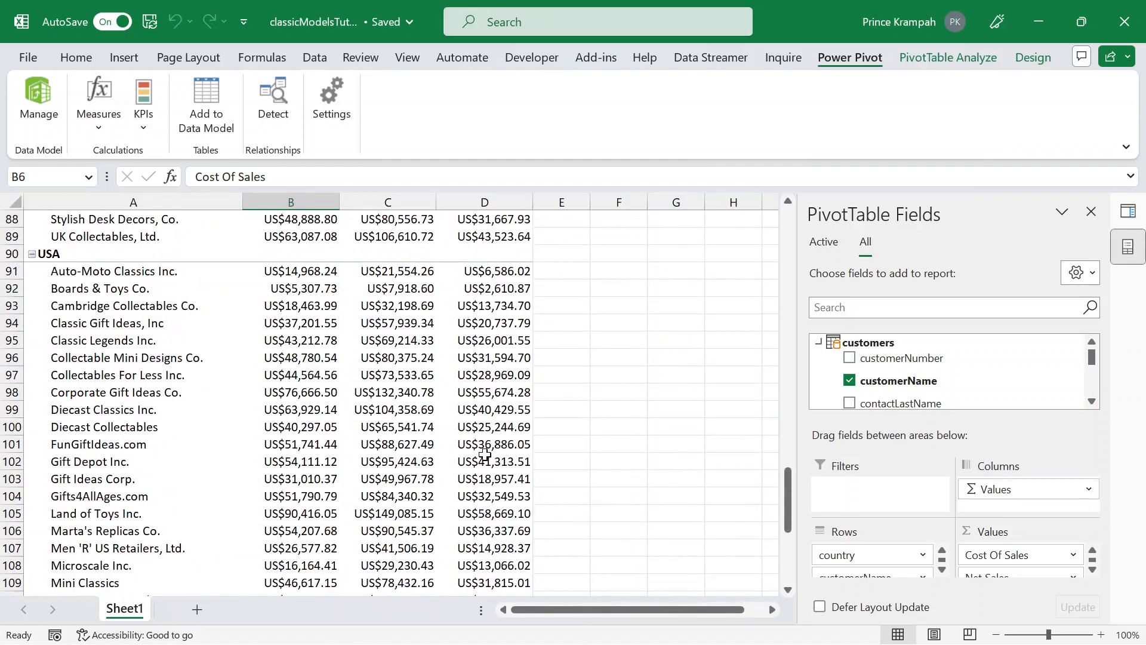
scroll(485, 454, up, 10)
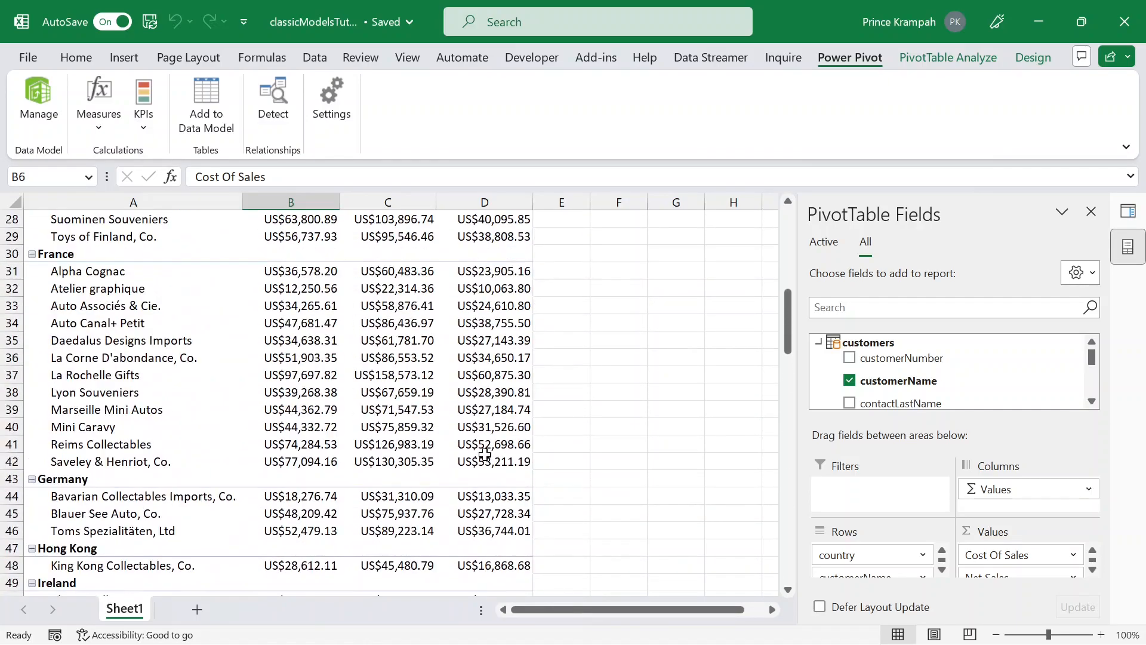
scroll(484, 454, down, 3)
scroll(485, 454, up, 7)
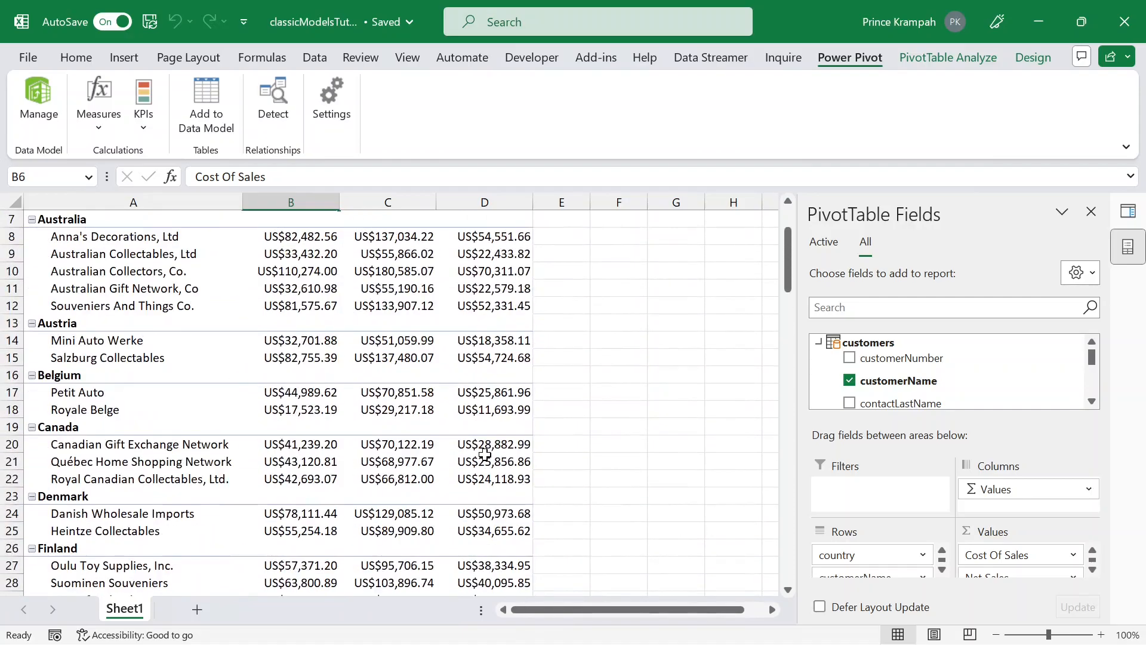
scroll(485, 454, down, 9)
scroll(484, 455, down, 18)
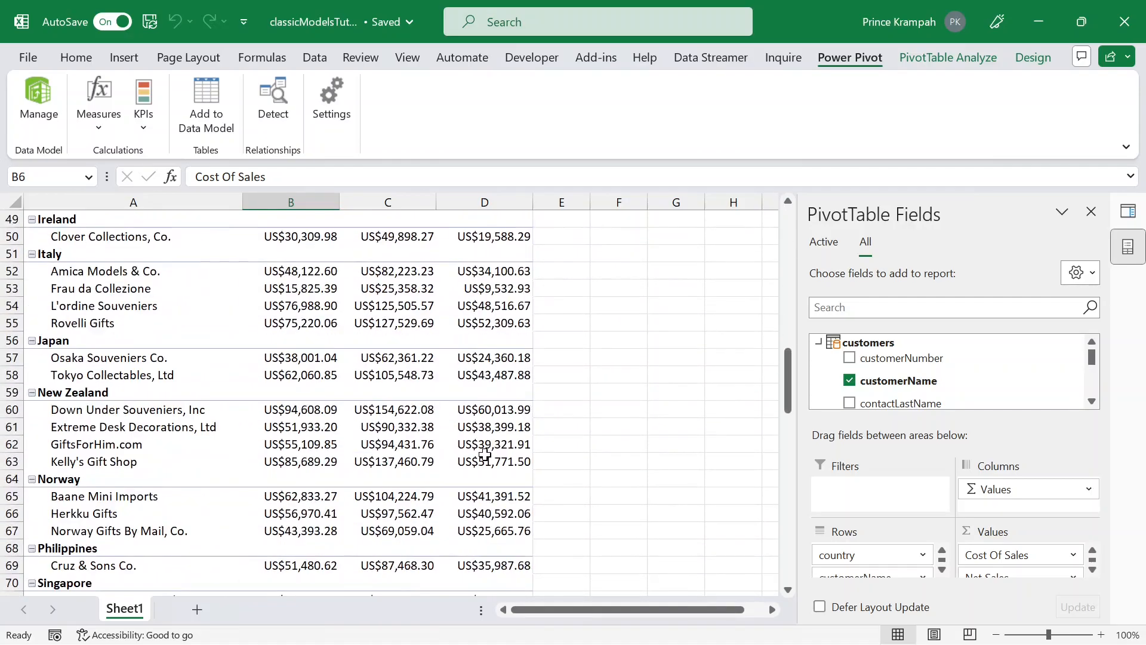
scroll(485, 455, down, 9)
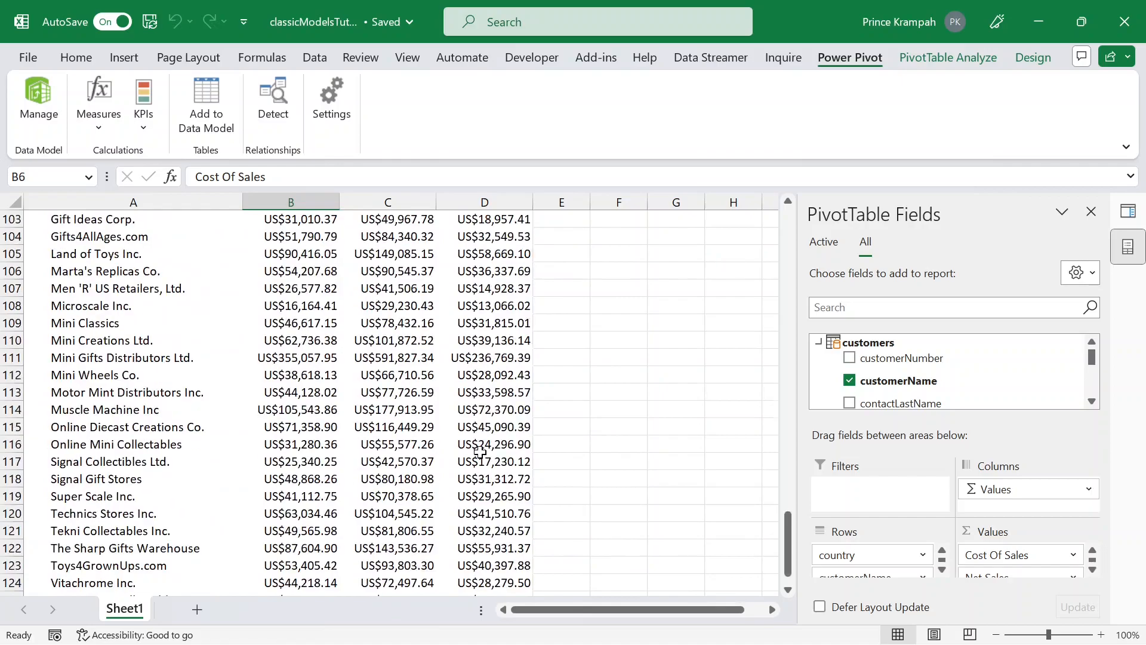
scroll(483, 453, up, 19)
scroll(480, 452, up, 16)
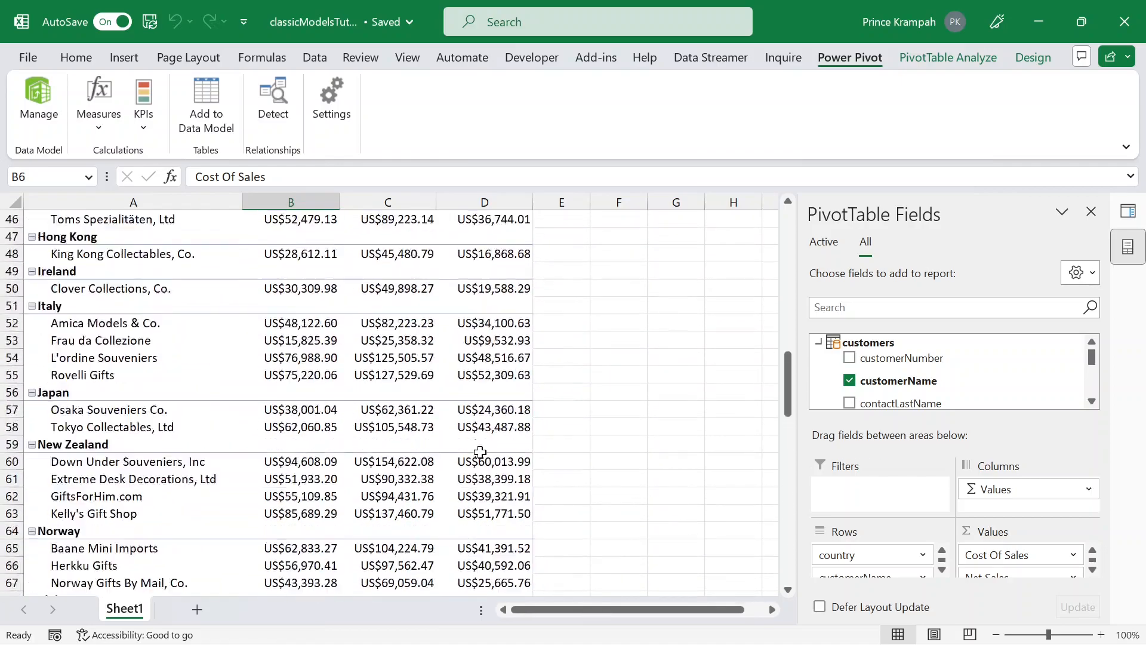
Start a new measure in the orderDetails table and name it Profit / Loss %.
scroll(480, 452, up, 3)
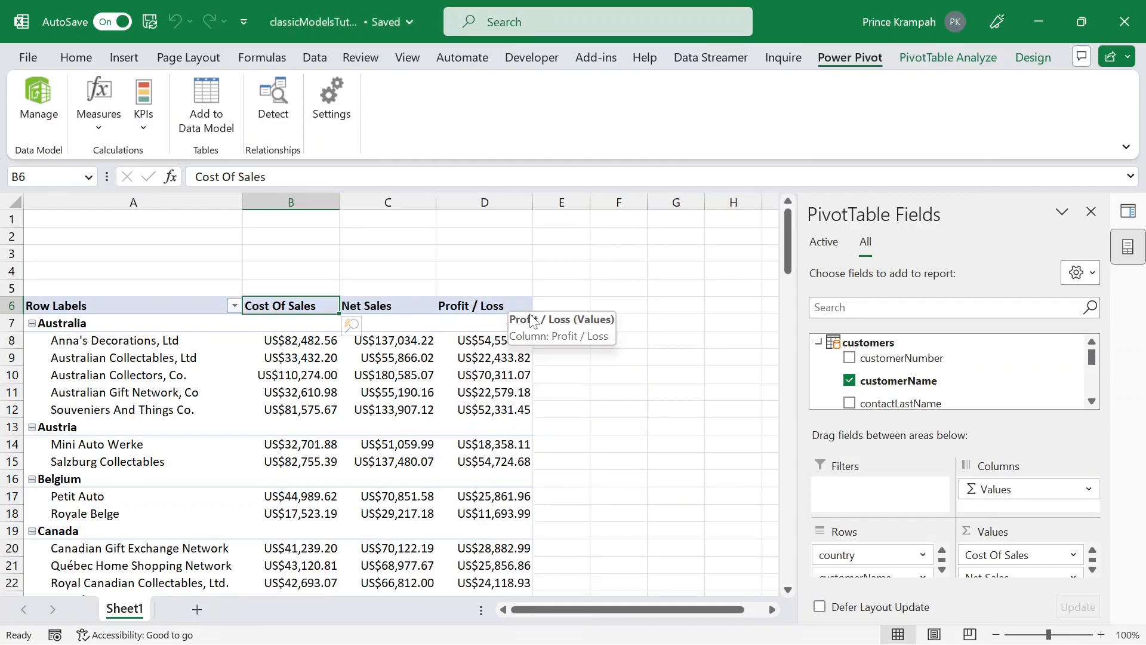
scroll(617, 444, down, 11)
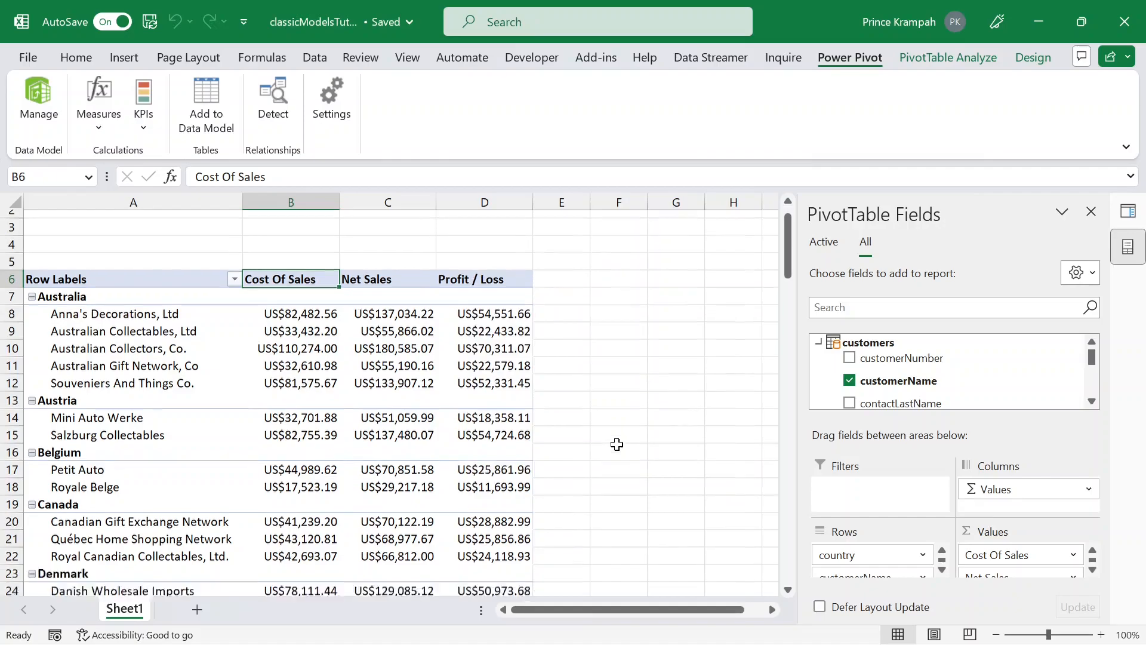
scroll(615, 444, down, 5)
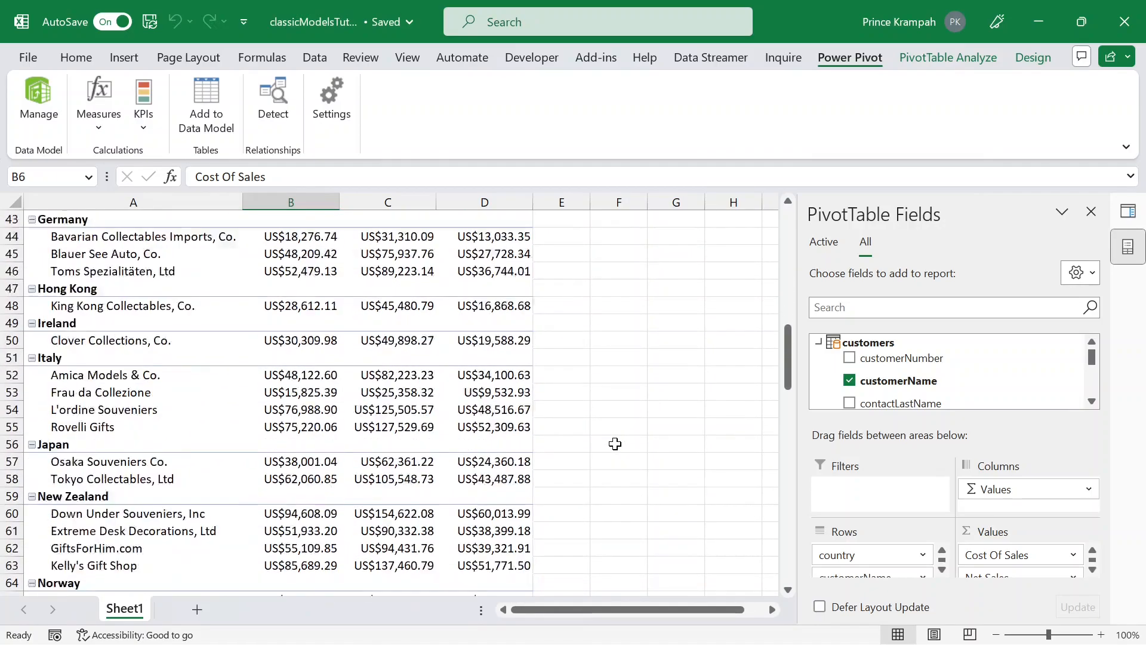
scroll(615, 443, up, 13)
scroll(615, 443, up, 3)
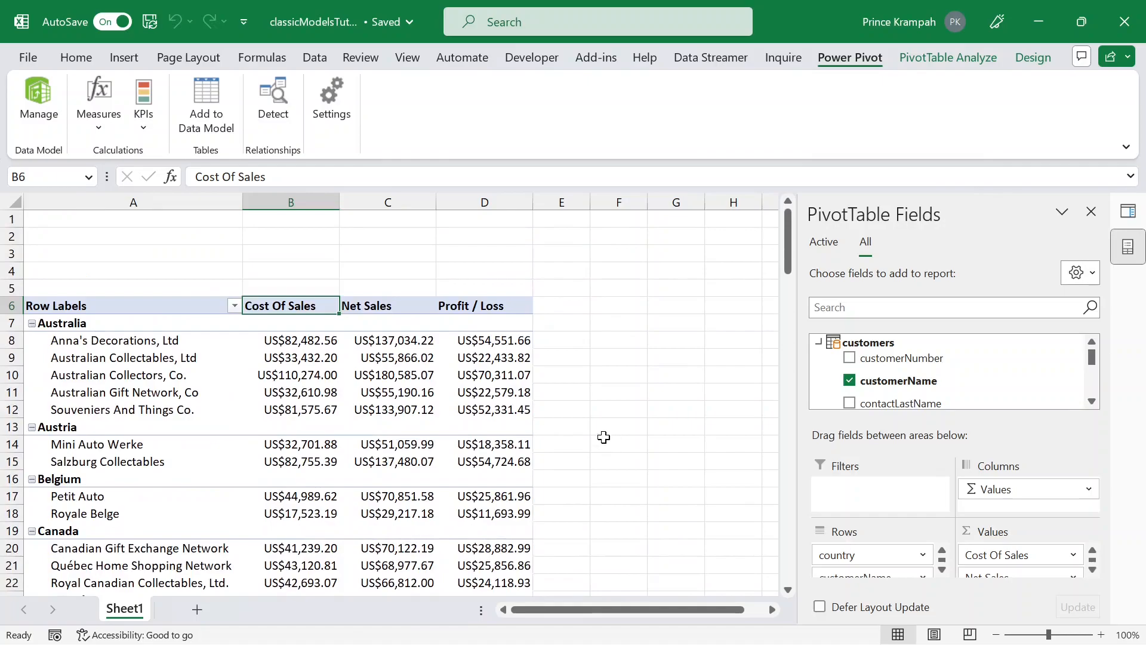
click(98, 107)
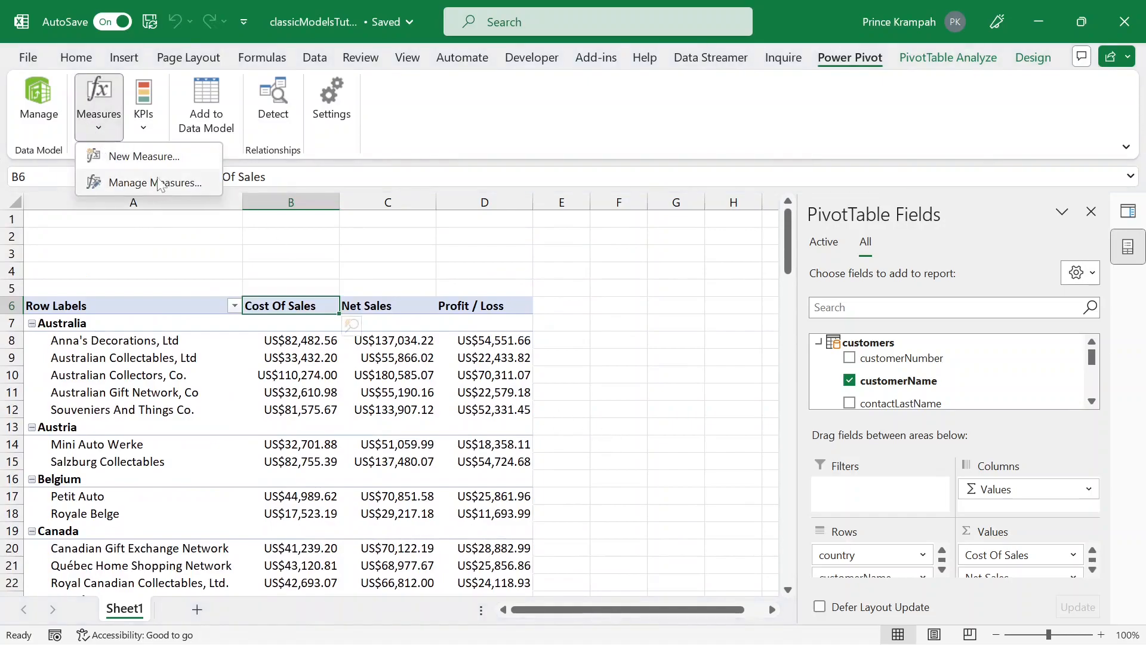
click(143, 156)
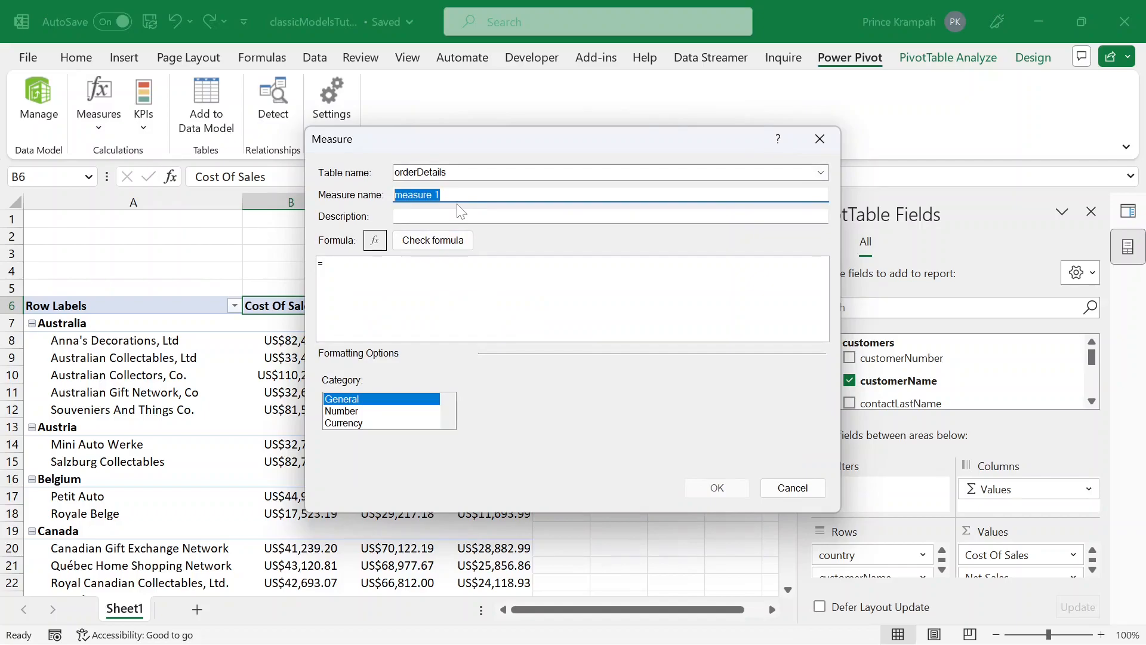
key(BackSpace)
text(P)
click(334, 265)
scroll(334, 266, up, 5)
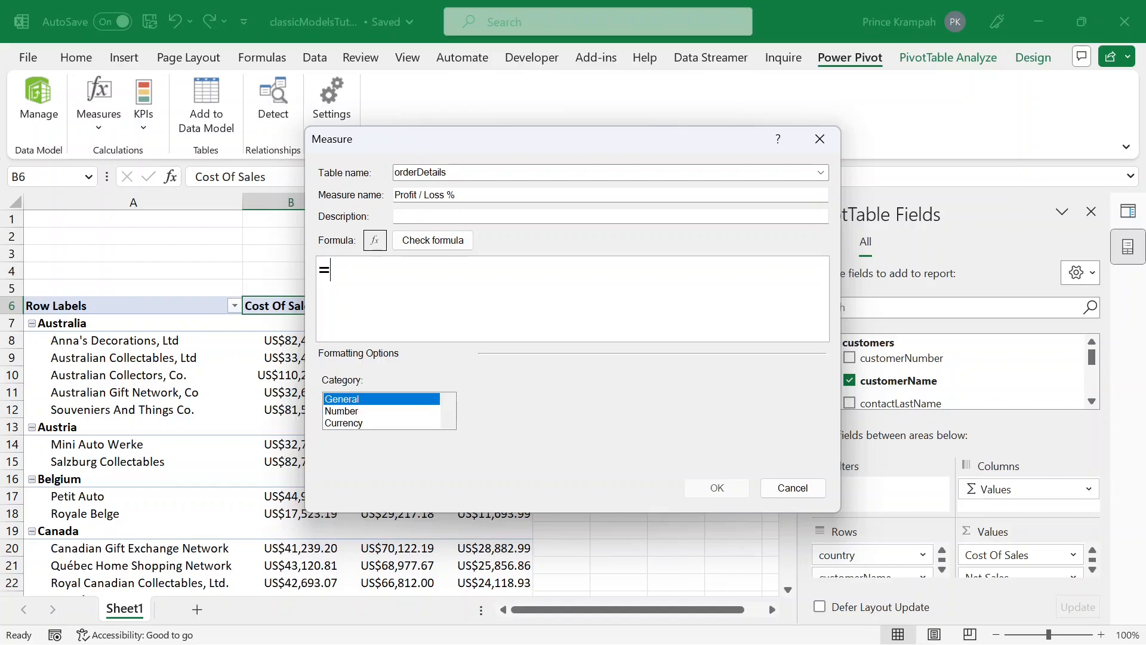
Give the Profit / Loss % measure the formula =[Profit / Loss]/[Total Buy Price] and the Currency category, and save it.
text([pro)
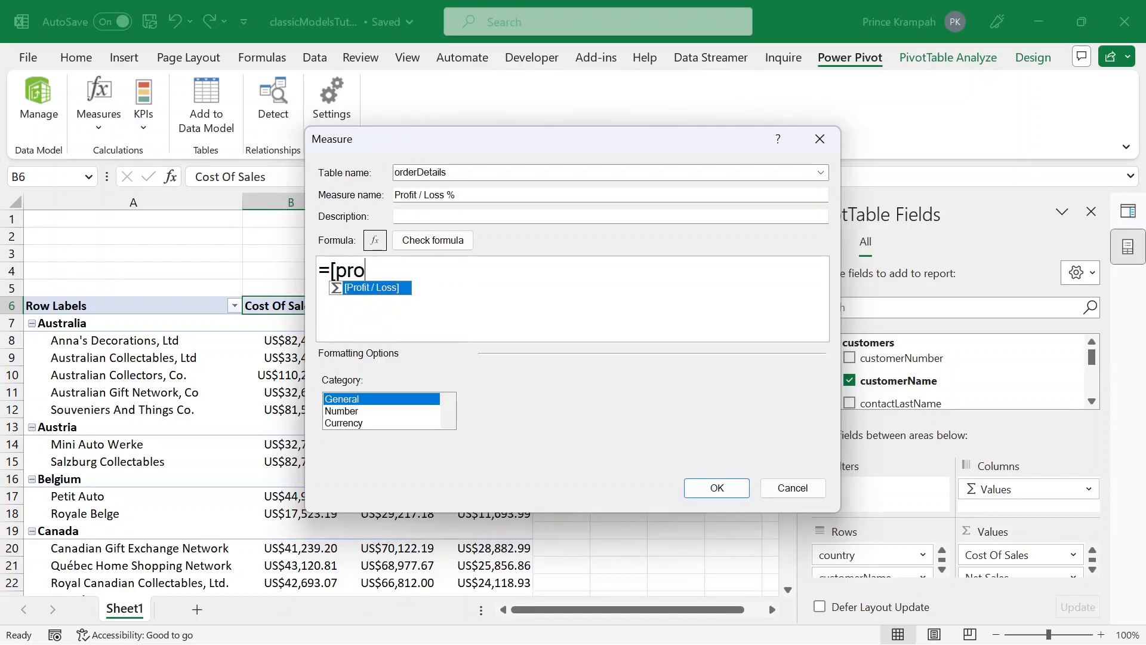
key(Tab)
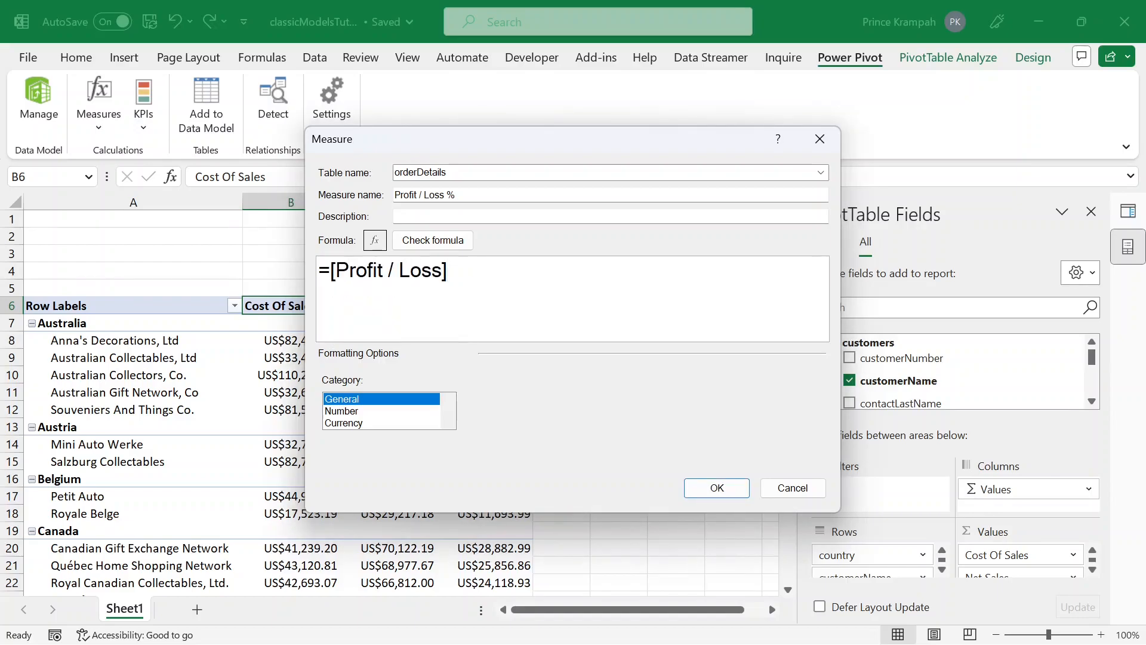
text(/co)
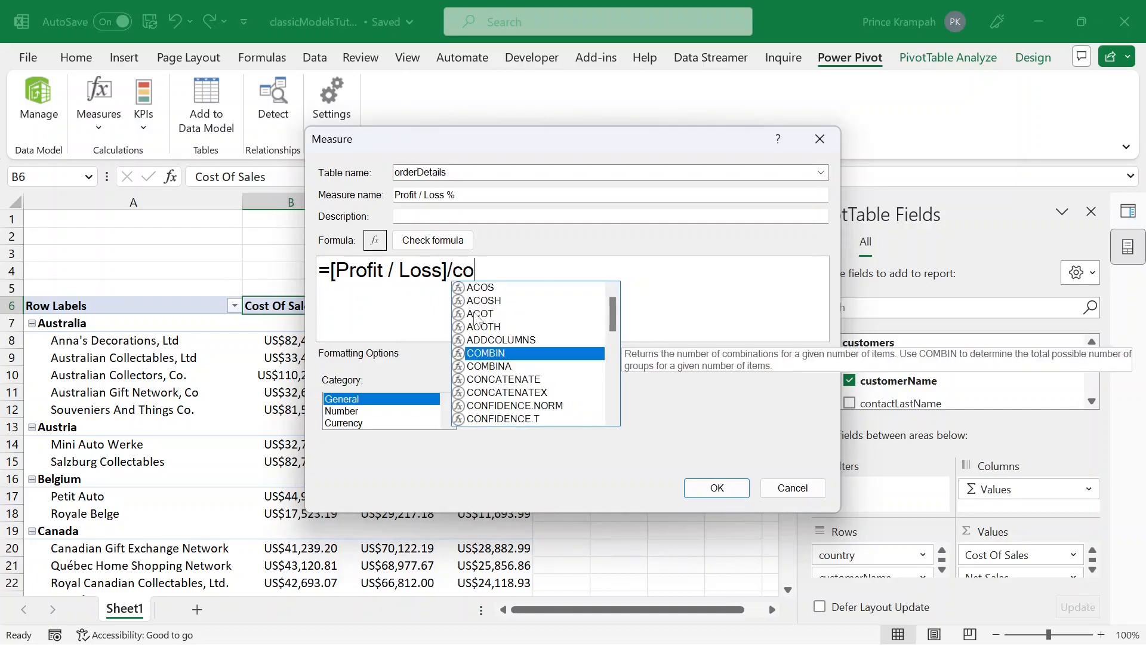
key(BackSpace)
key(BackSpace)
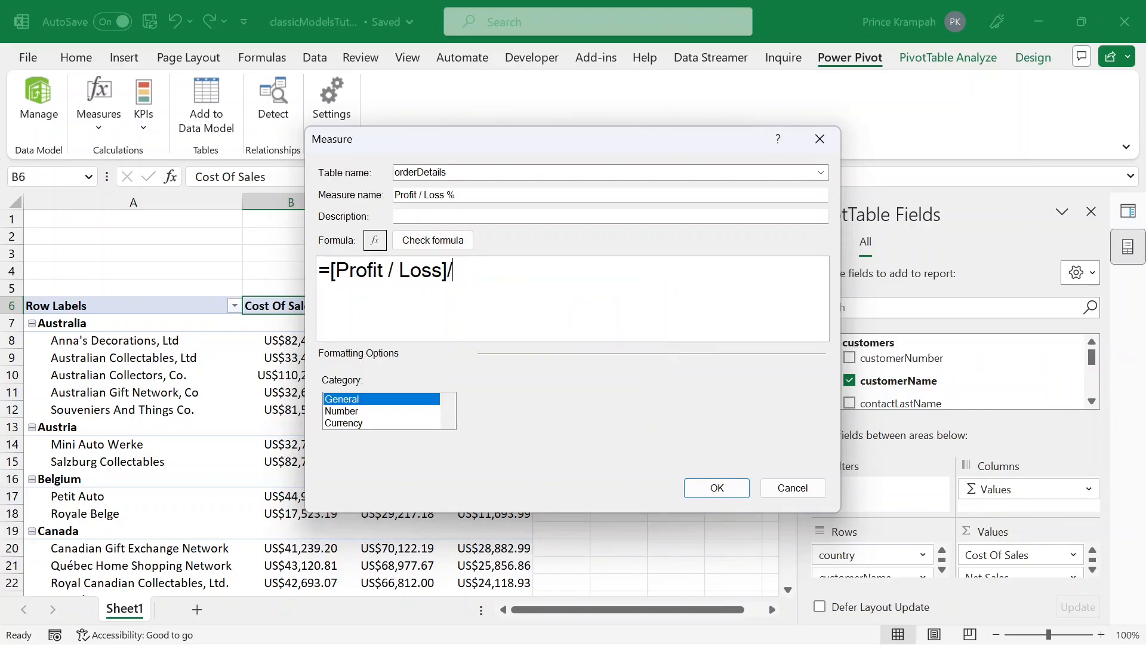
text([co)
key(BackSpace)
key(BackSpace)
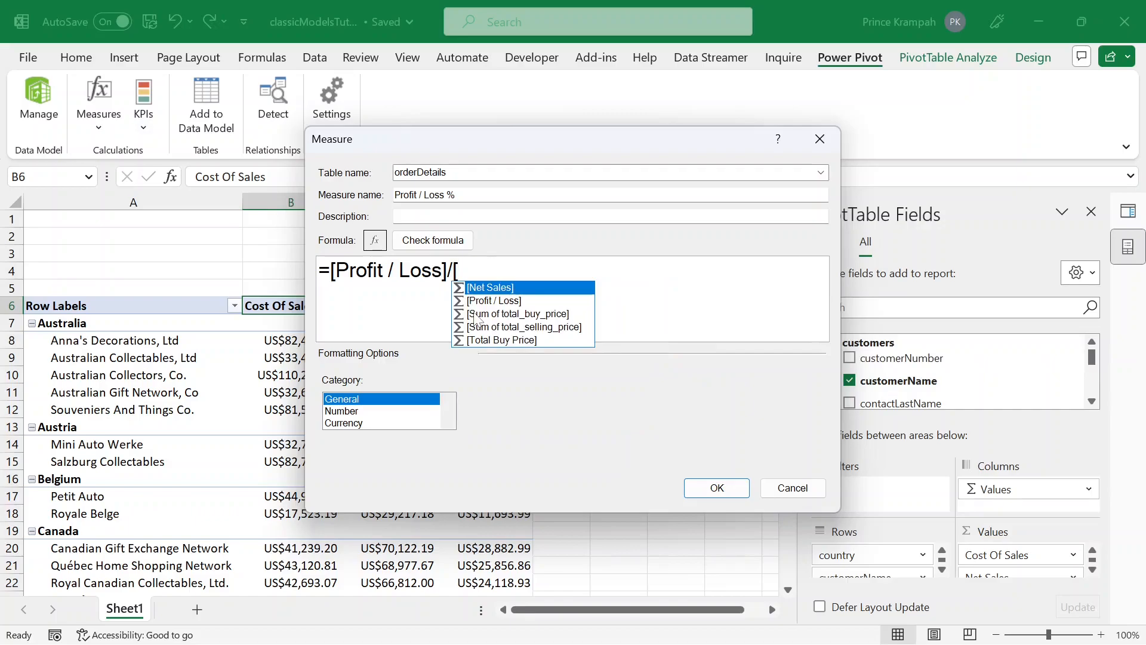
click(493, 338)
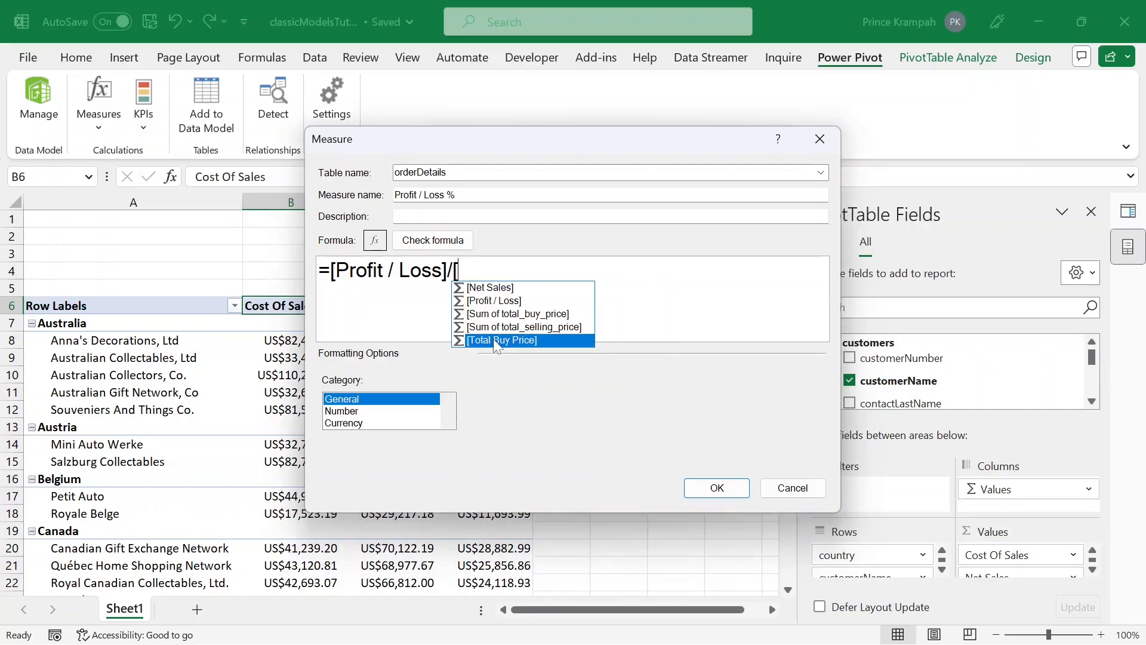
click(333, 423)
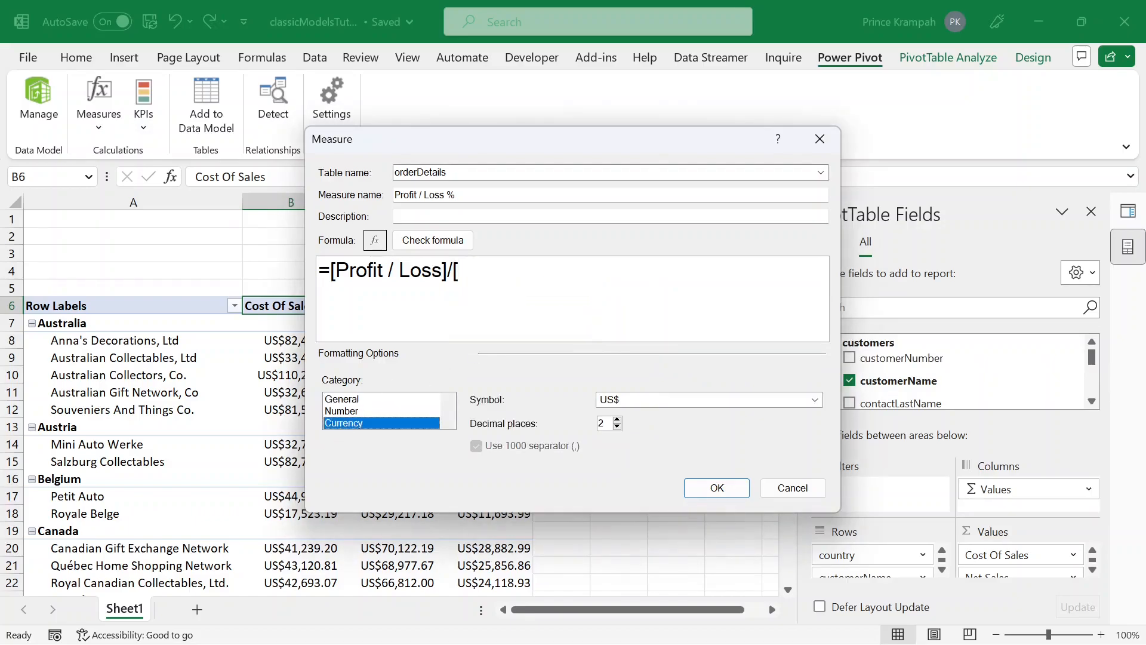
text(Total Buy Price])
key(Tab)
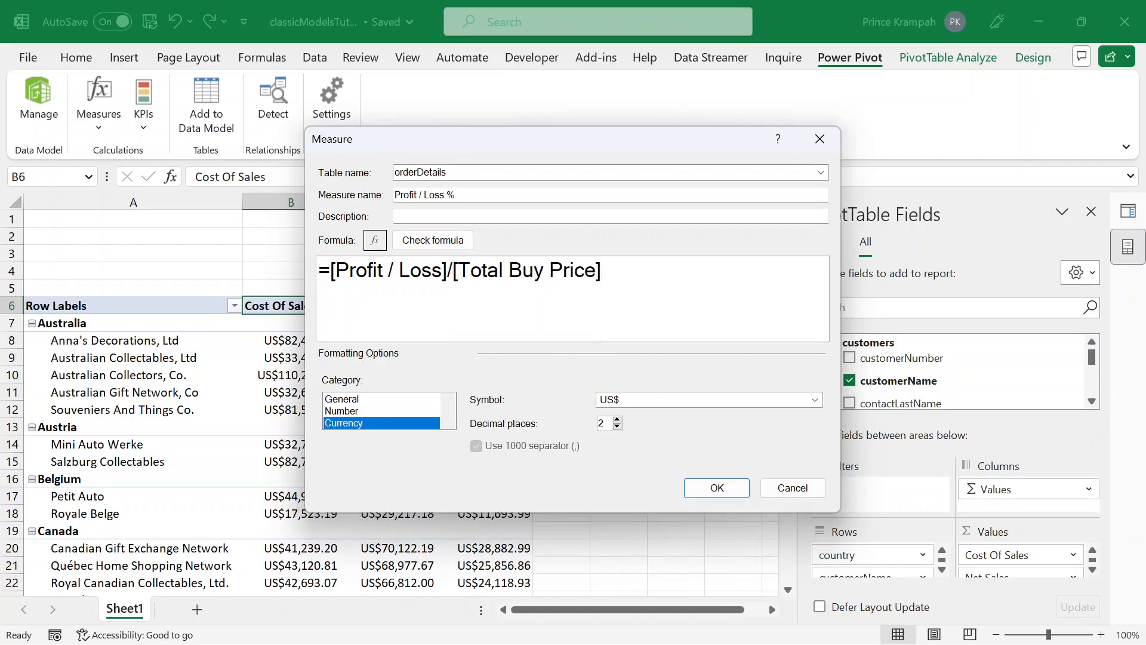
click(718, 488)
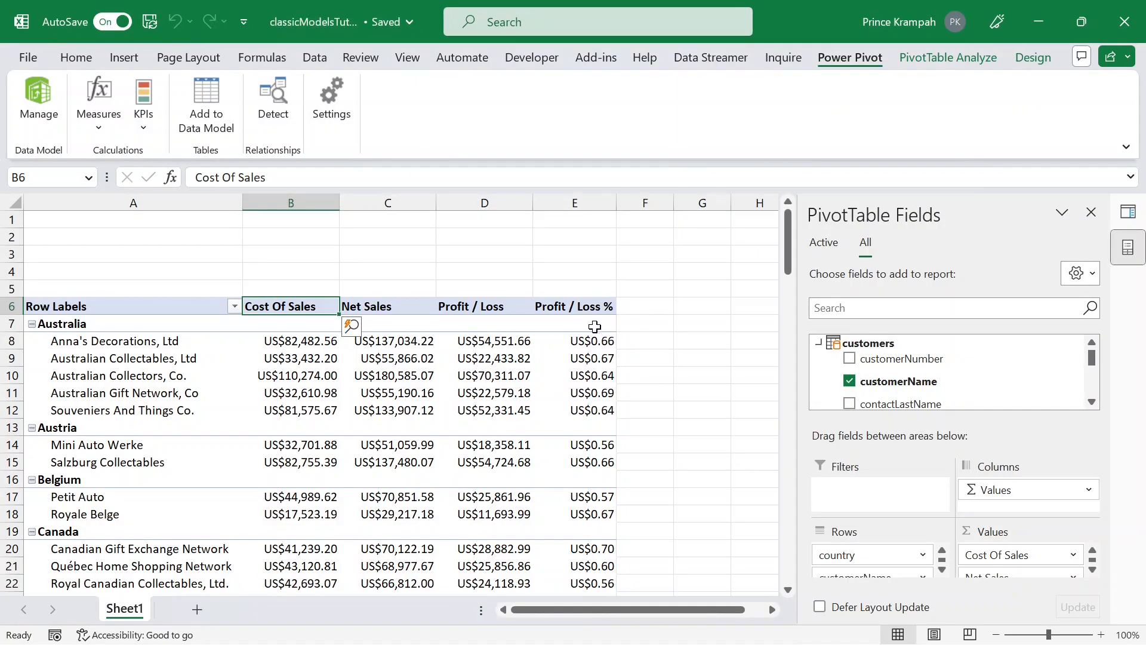
Edit the Profit / Loss % measure so its values use the Number category with Percentage format, and close the list of managed measures.
click(105, 128)
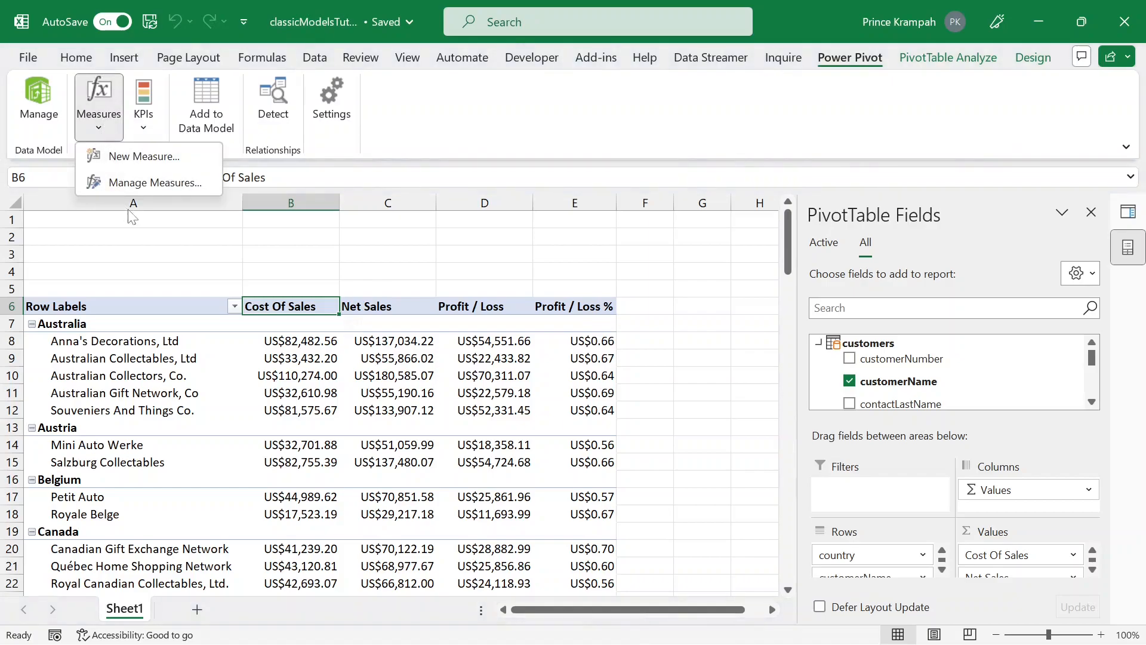
click(162, 183)
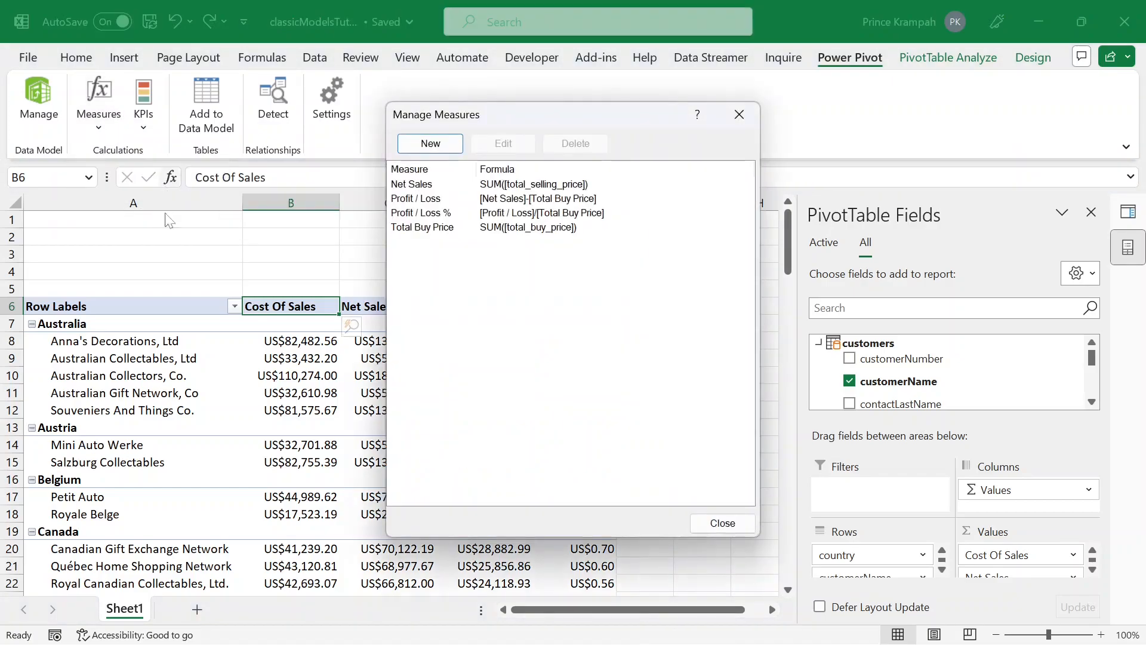
click(410, 213)
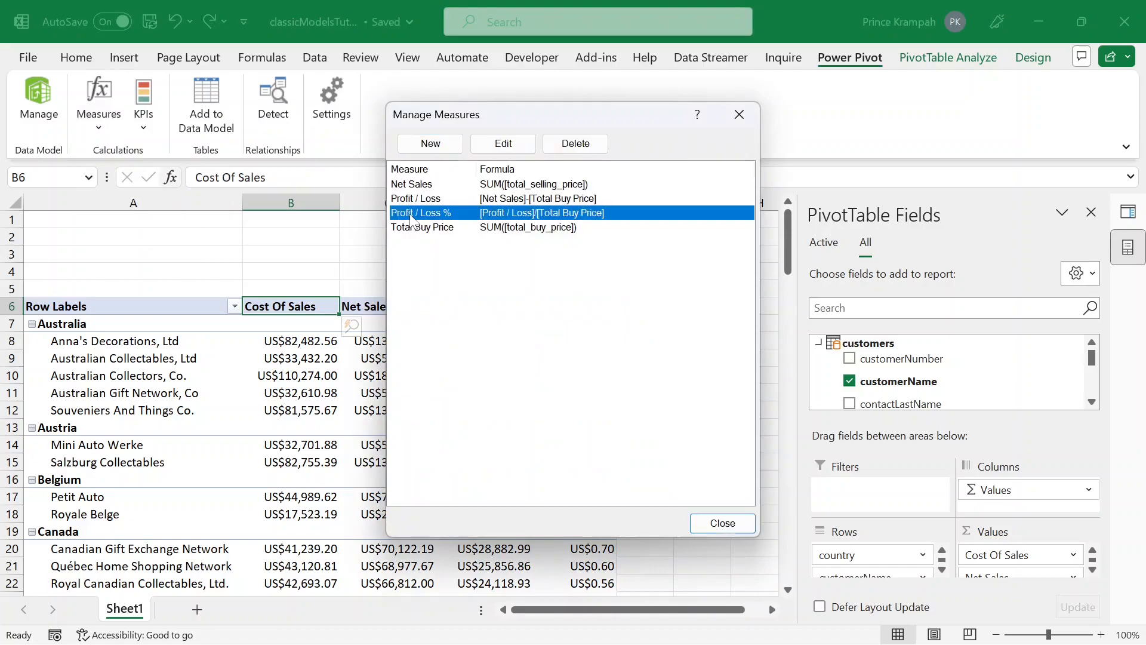
click(503, 144)
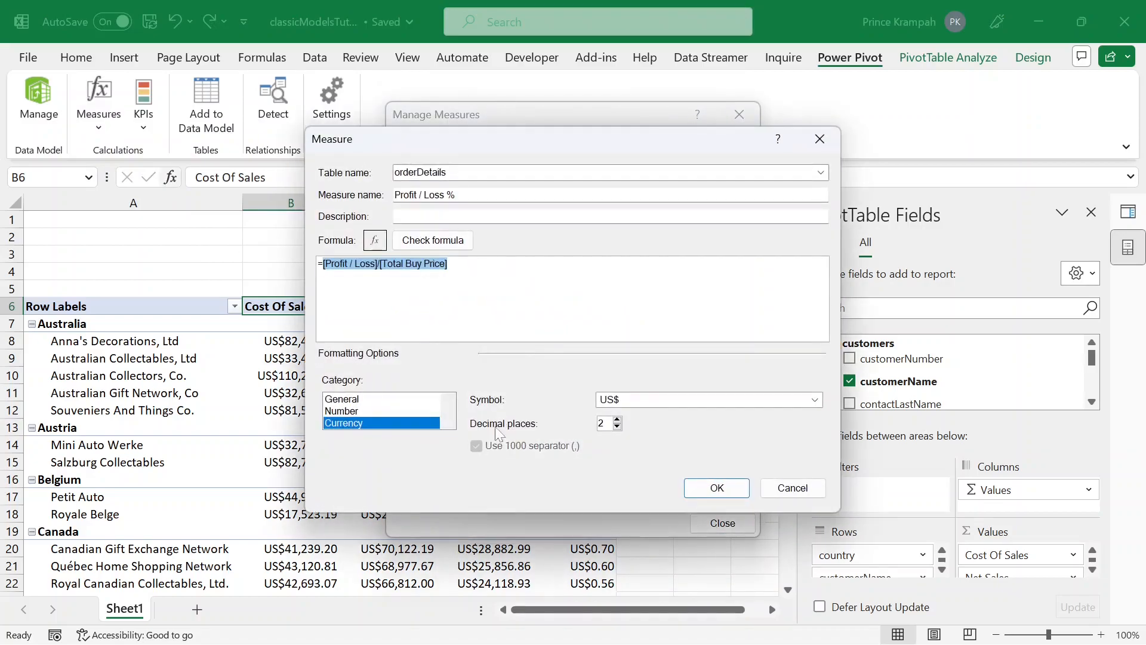
click(356, 411)
click(633, 403)
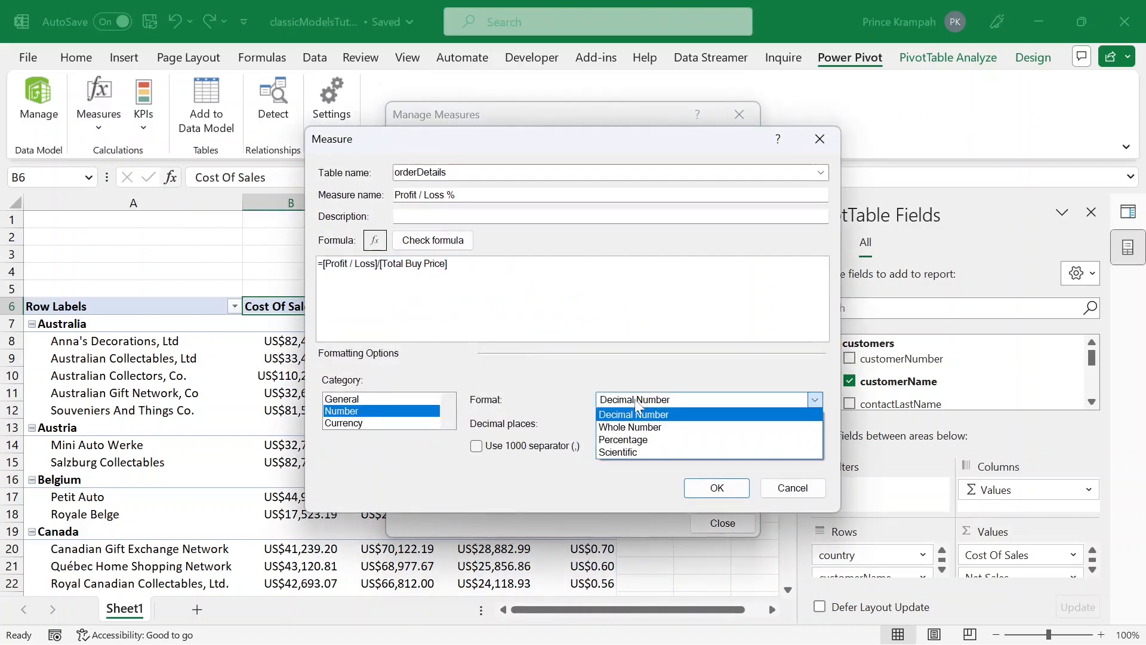
click(636, 436)
click(720, 491)
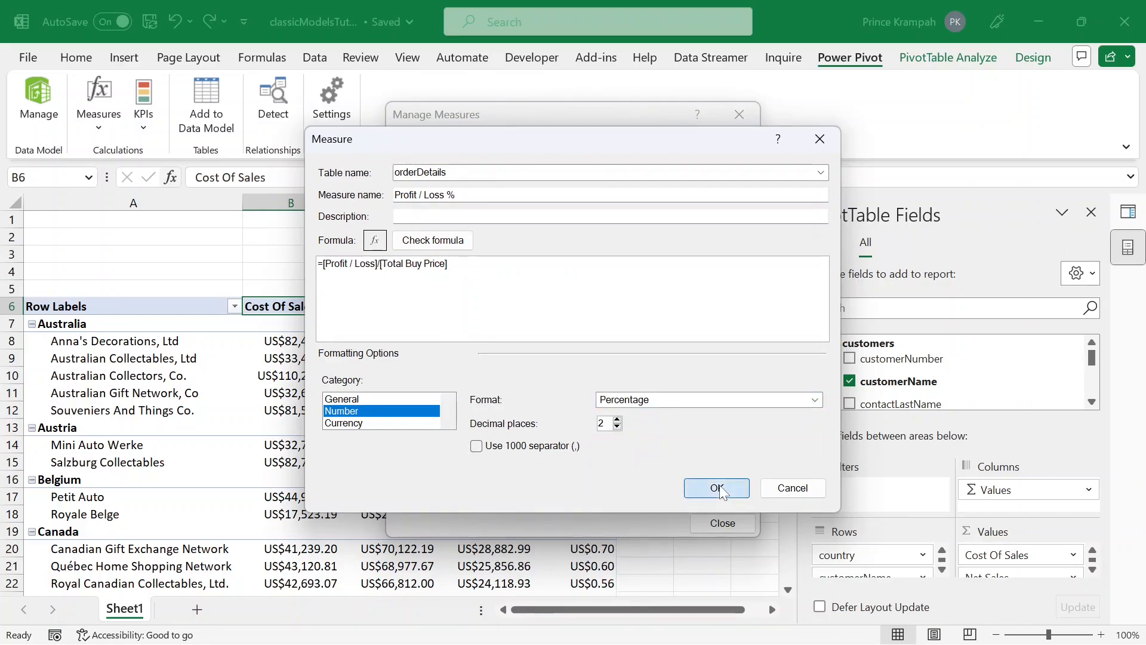
click(723, 523)
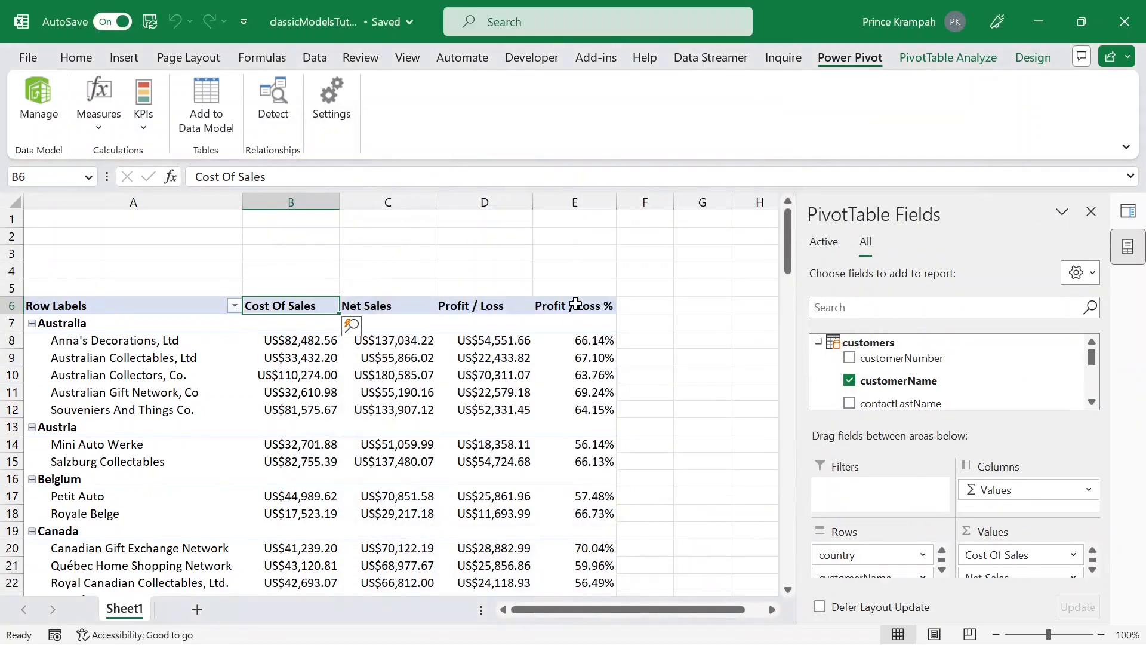
Look through the Profit / Loss % figures of the customers in the PivotTable.
scroll(596, 476, down, 2)
scroll(596, 476, down, 2)
scroll(597, 476, up, 3)
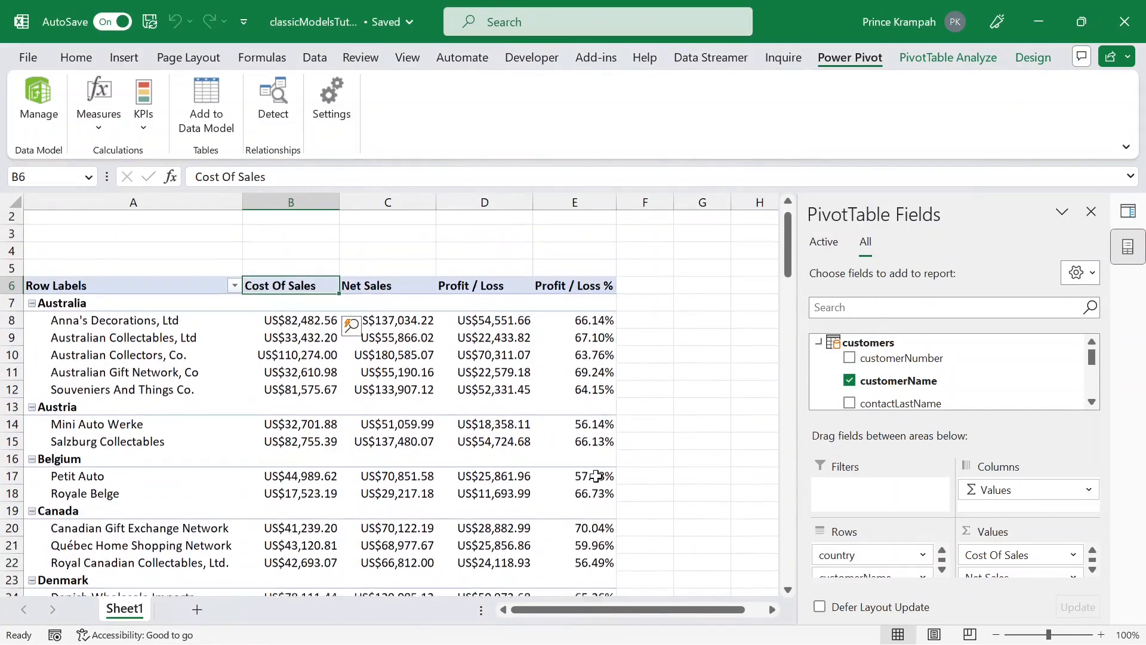
scroll(597, 476, down, 10)
scroll(596, 476, up, 11)
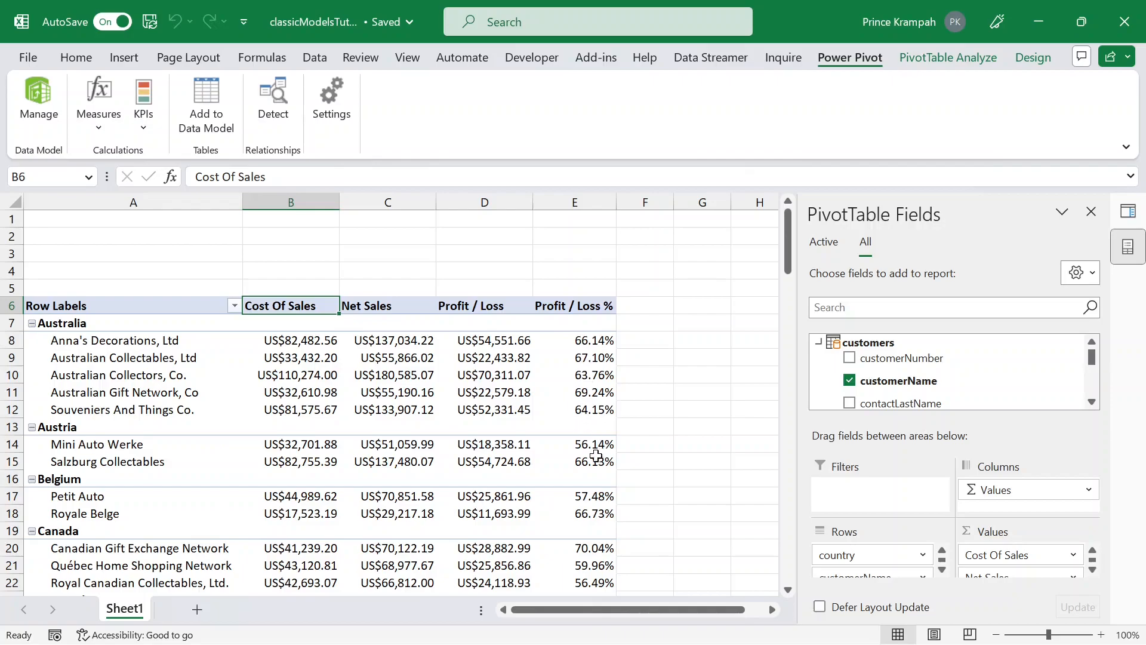
Switch to the MSRP slide in Chrome to read the definition of Manufacturer Suggested Retail Price.
mouse_move(580, 382)
key(super+Tab)
click(749, 137)
click(745, 131)
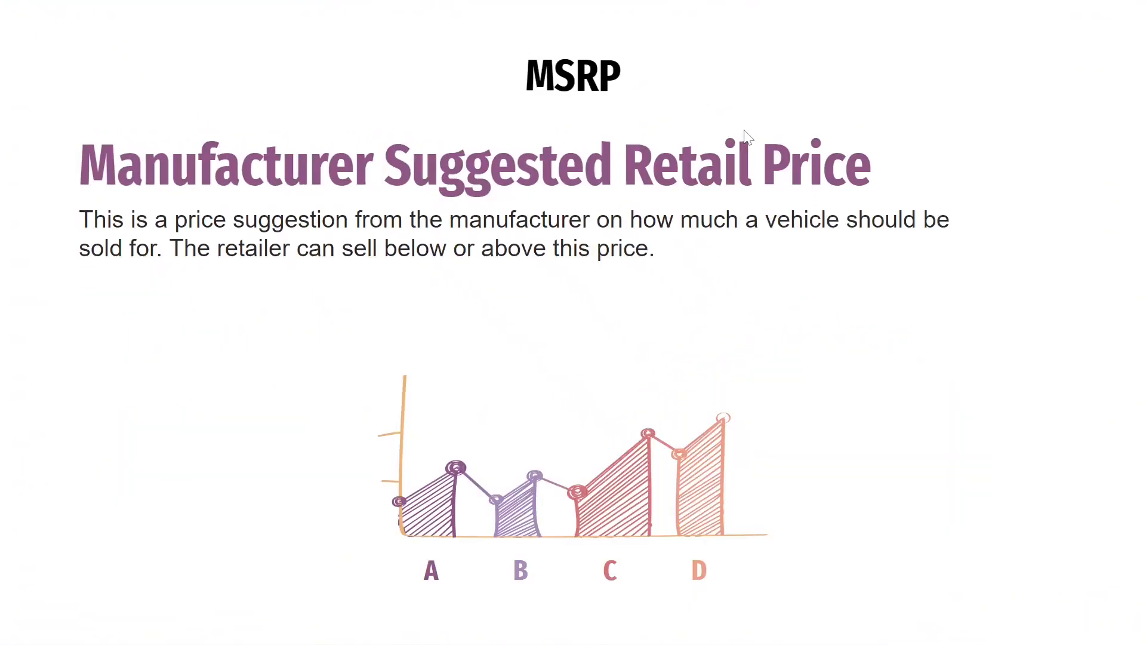
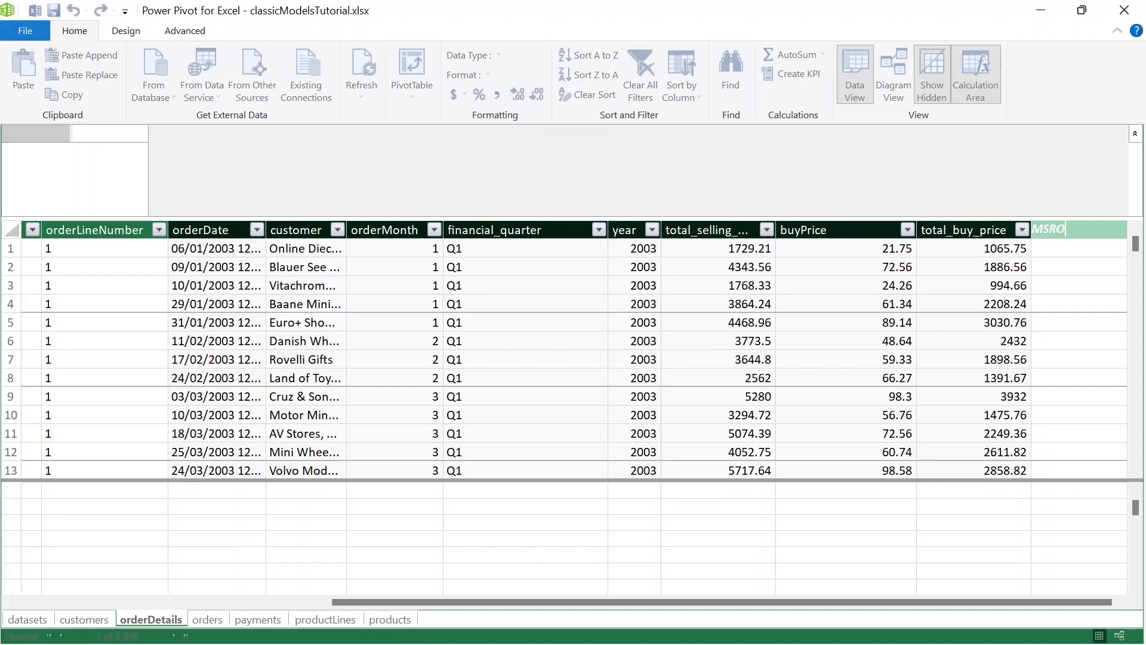
Name the new orderDetails column MSRP in Power Pivot and fill it with the formula =RELATED(products[MSRP]).
key(Return)
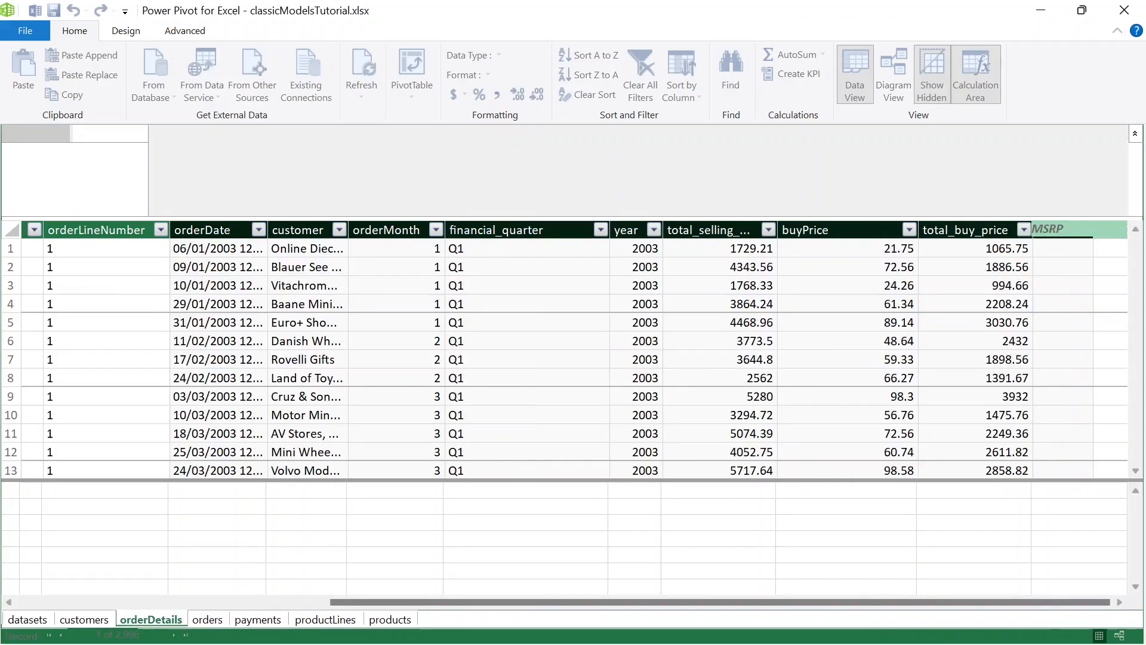
text(=r)
key(BackSpace)
text(r)
key(BackSpace)
key(Caps_Lock)
text(RELA)
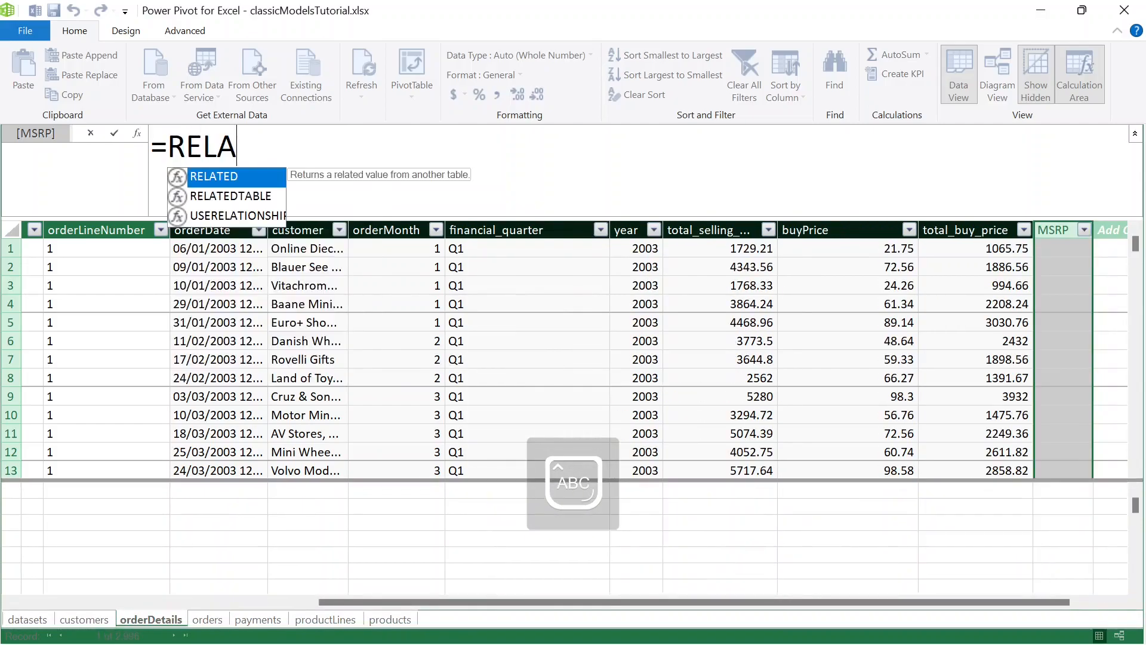
key(Tab)
text(MS)
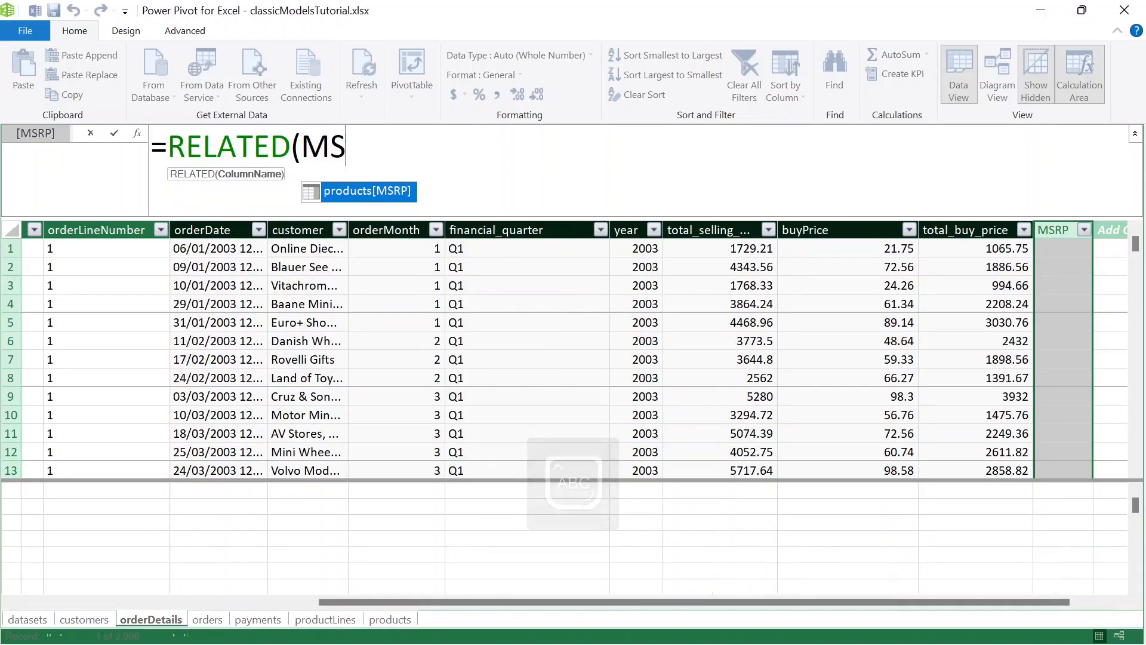
key(Tab)
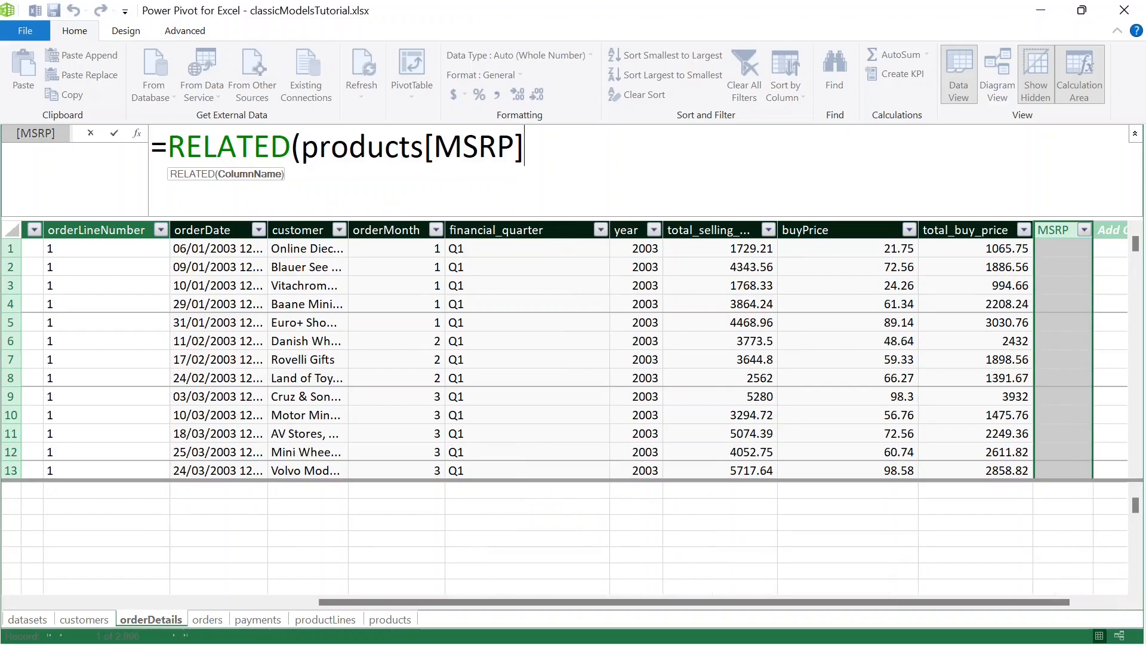
text())
key(Return)
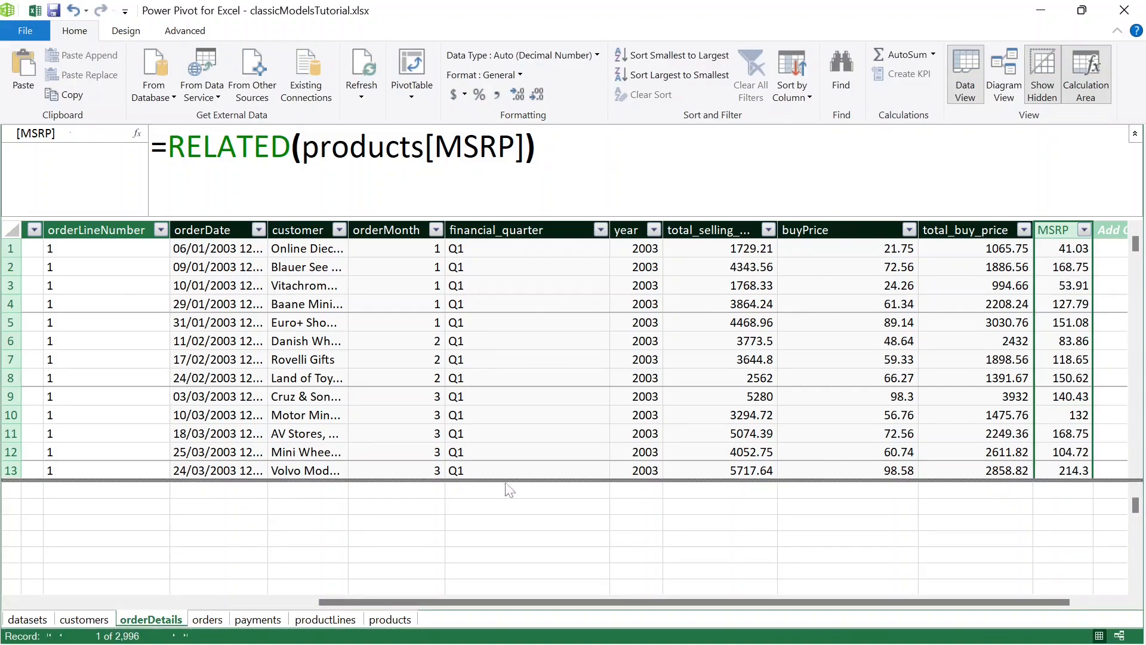
Compare the MSRP column with the priceEach and quantityOrdered columns of the orderDetails table.
drag(531, 603, 468, 612)
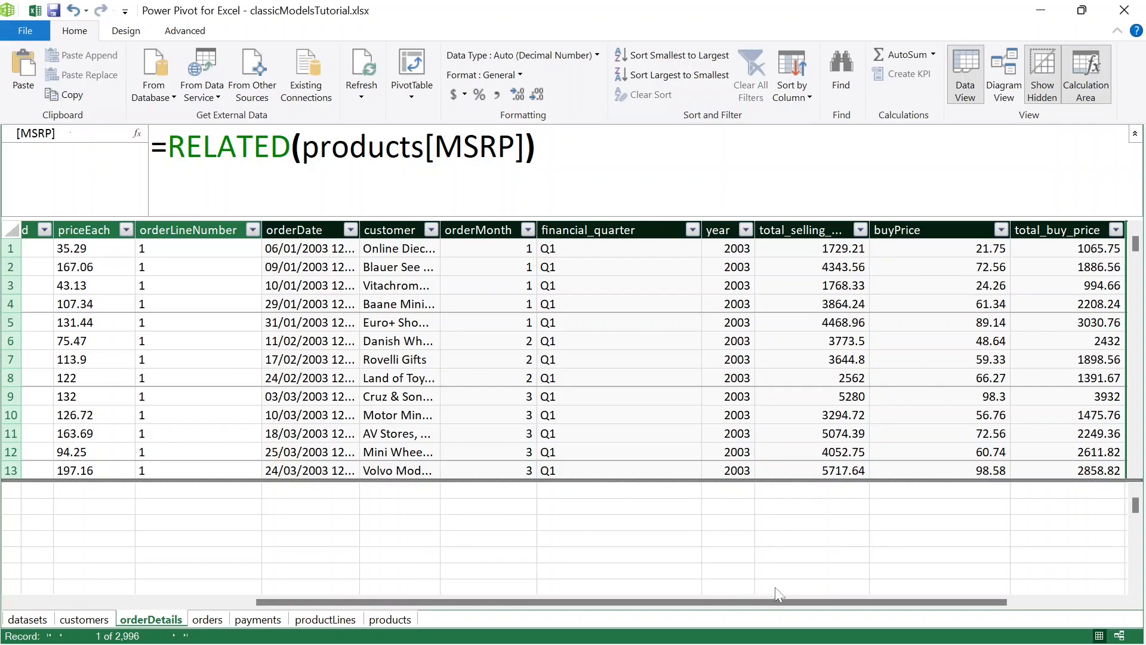
drag(814, 600, 951, 600)
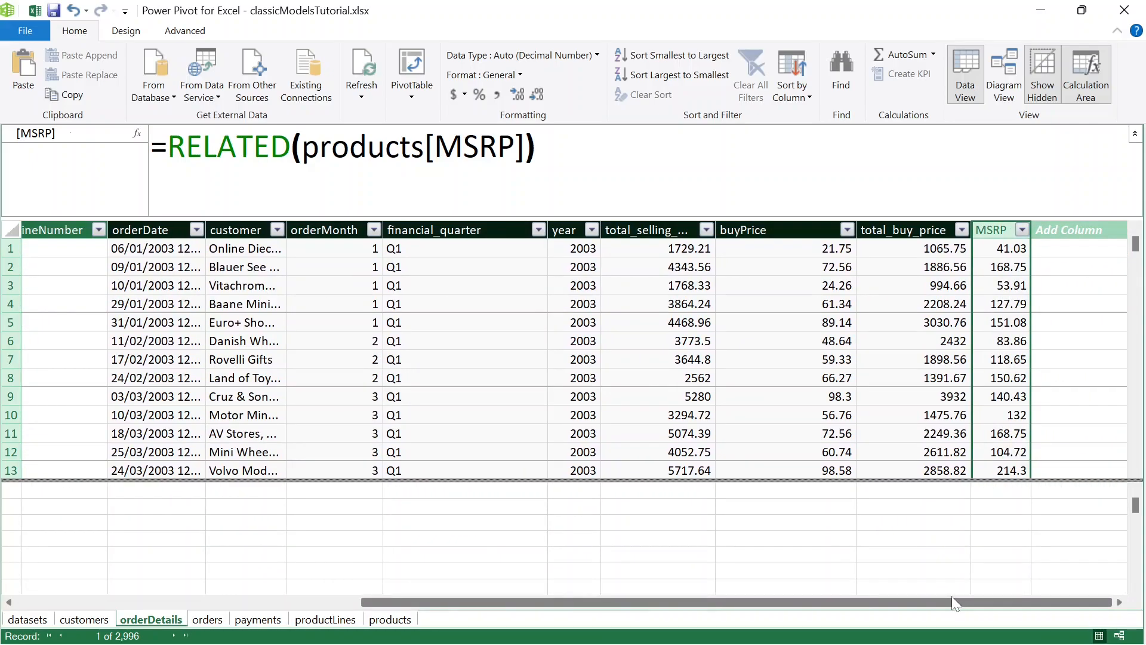
drag(952, 595, 757, 604)
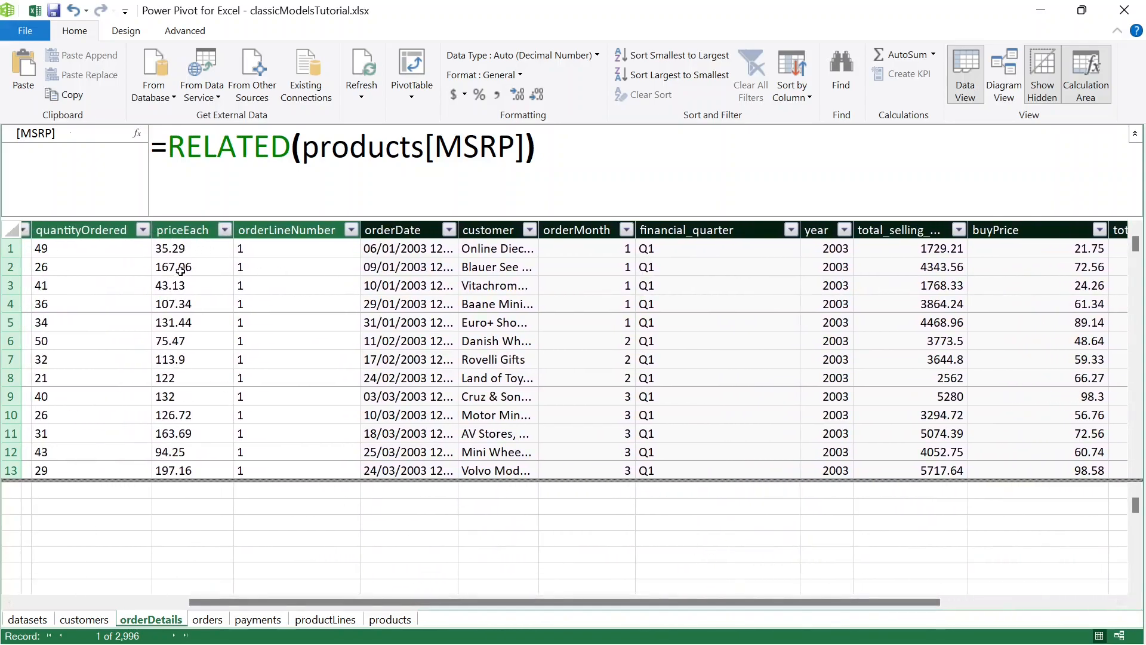
Examine the MSRP and priceEach values across more orderDetails rows and check the formula behind the total selling price column.
drag(512, 599, 736, 614)
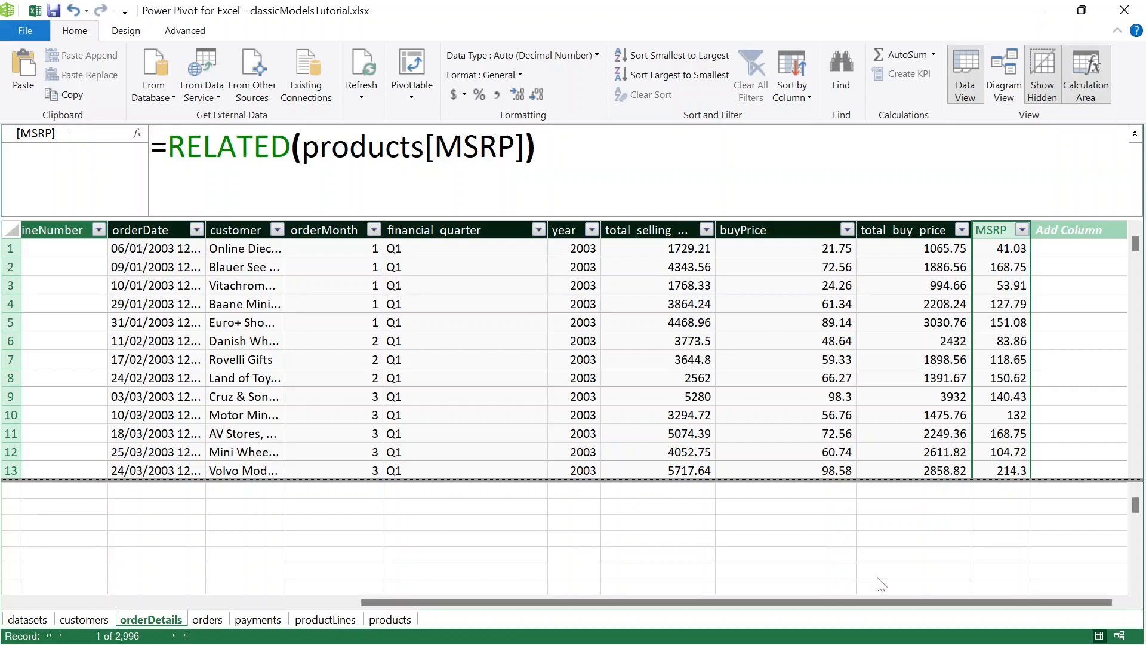
drag(906, 600, 724, 624)
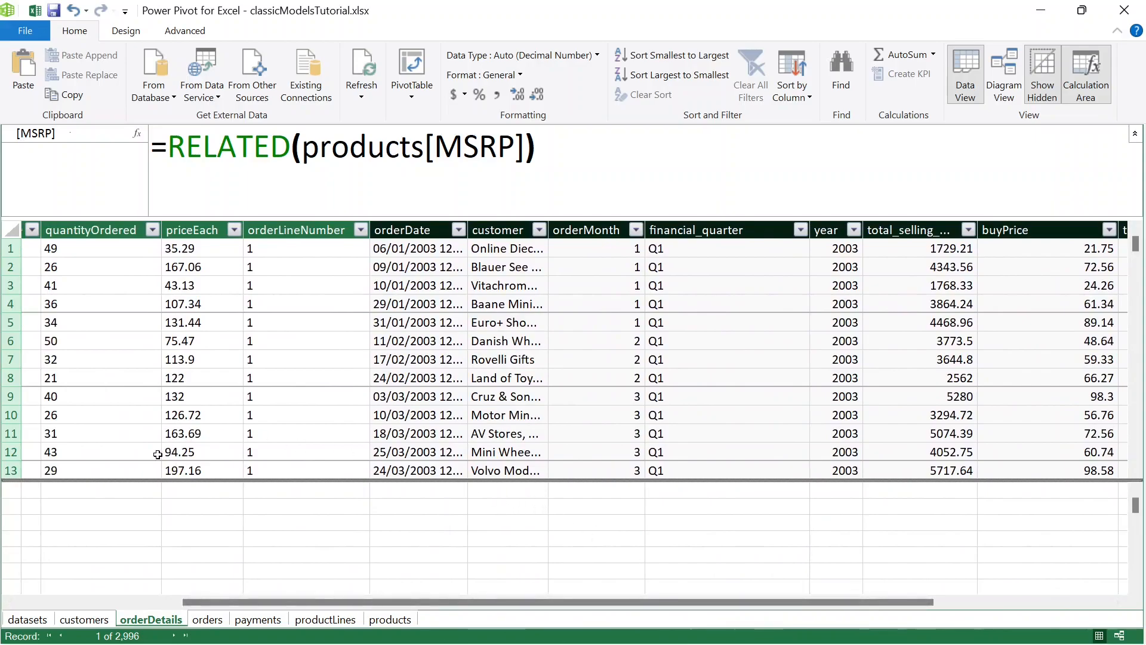
drag(465, 601, 519, 605)
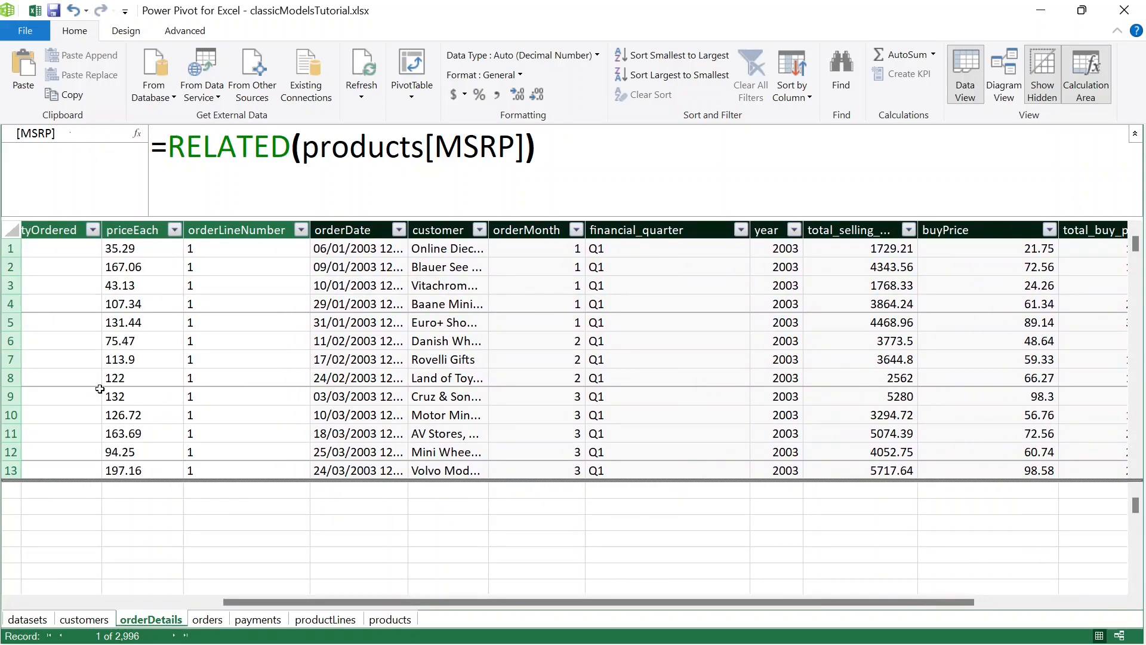
drag(515, 600, 549, 602)
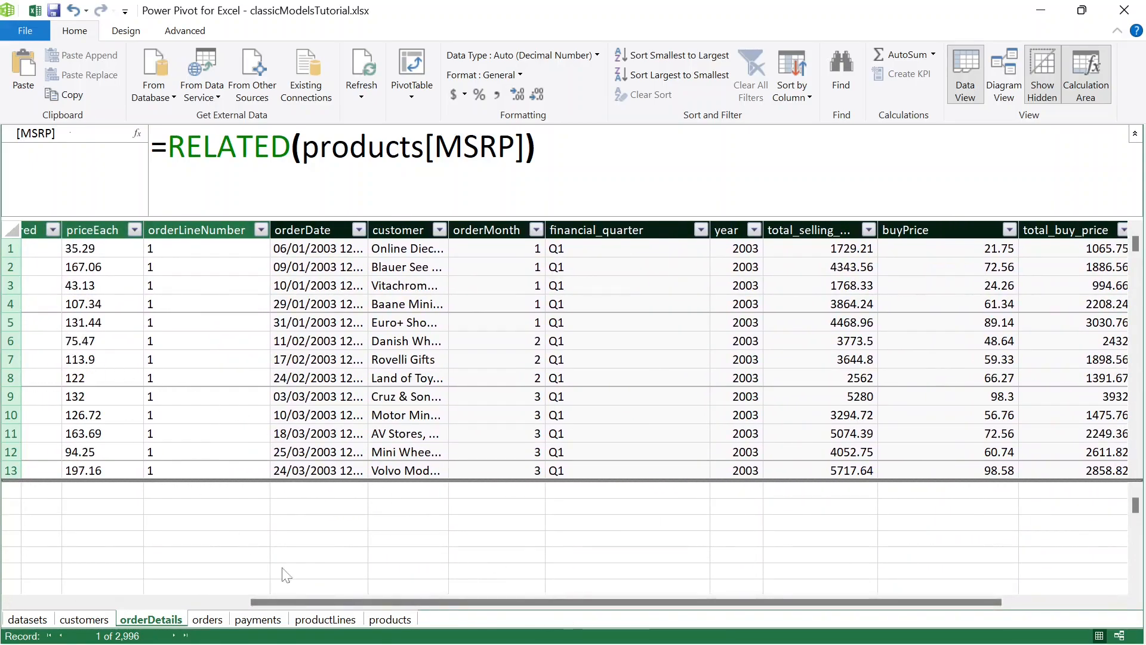
drag(432, 608, 366, 575)
scroll(449, 404, down, 1)
scroll(449, 404, down, 5)
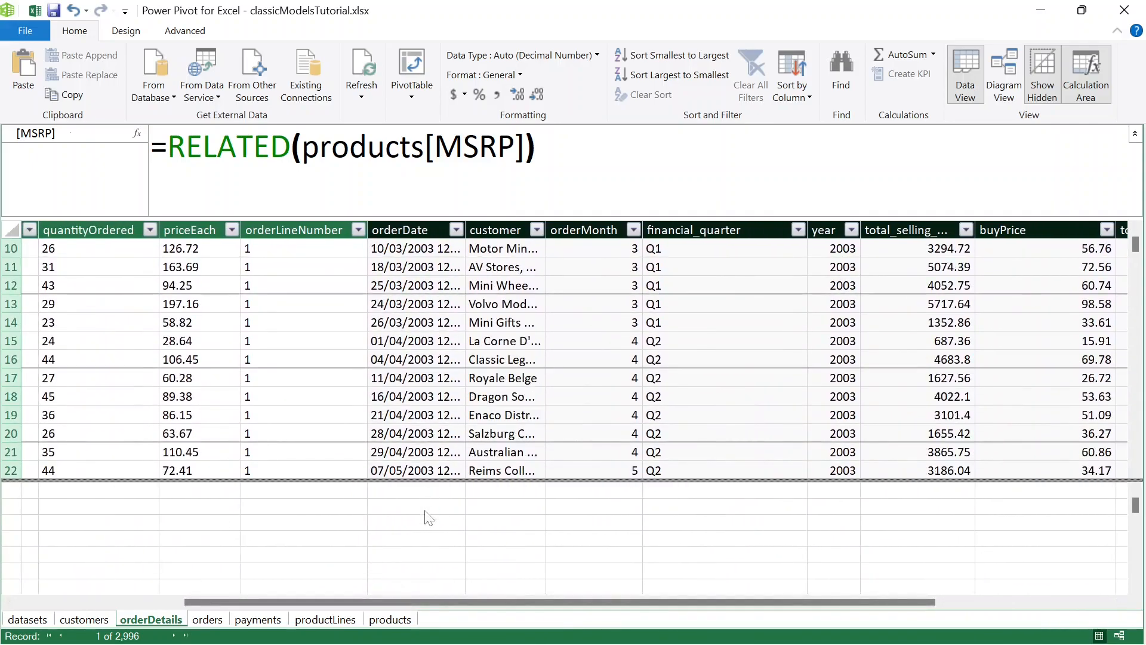
drag(473, 603, 657, 615)
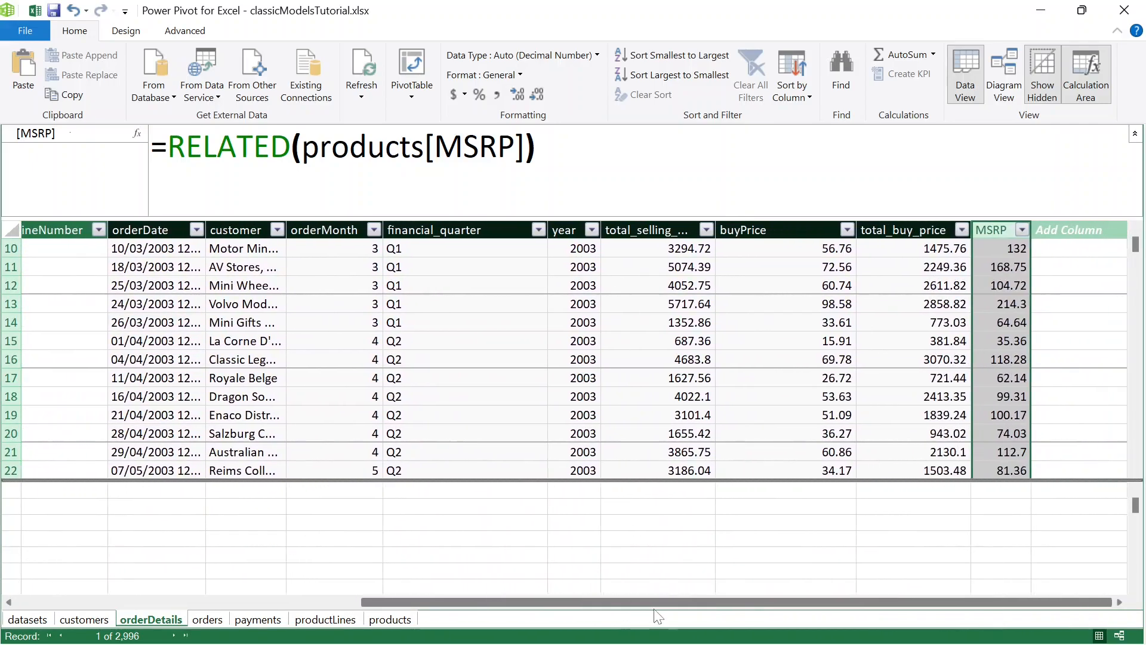
drag(744, 601, 784, 609)
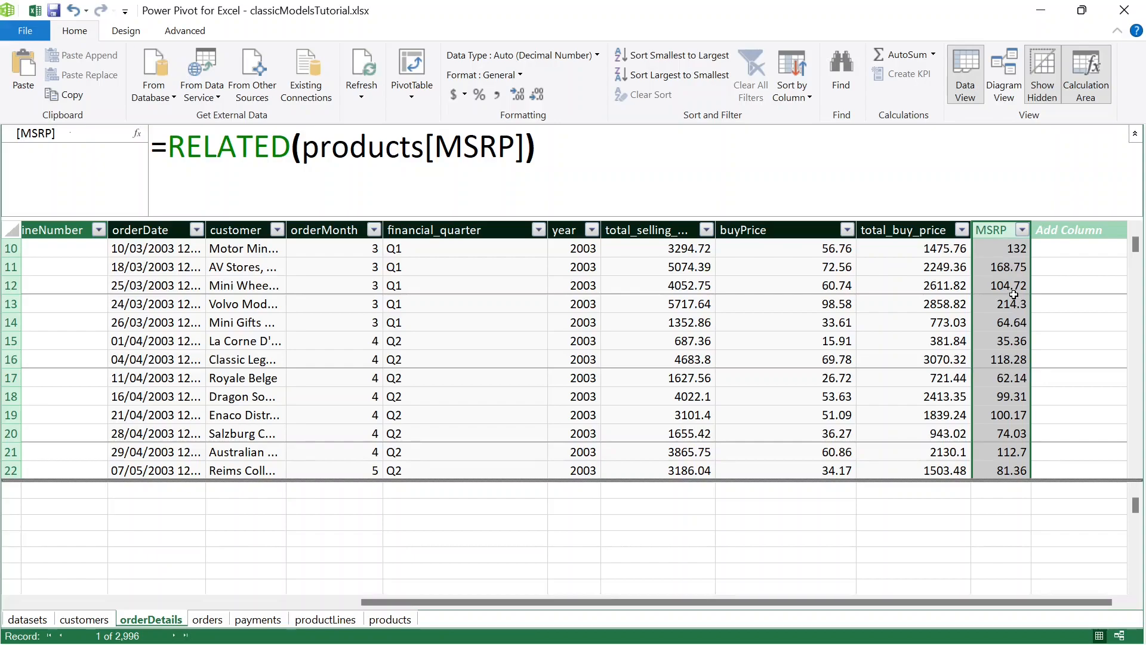
click(658, 241)
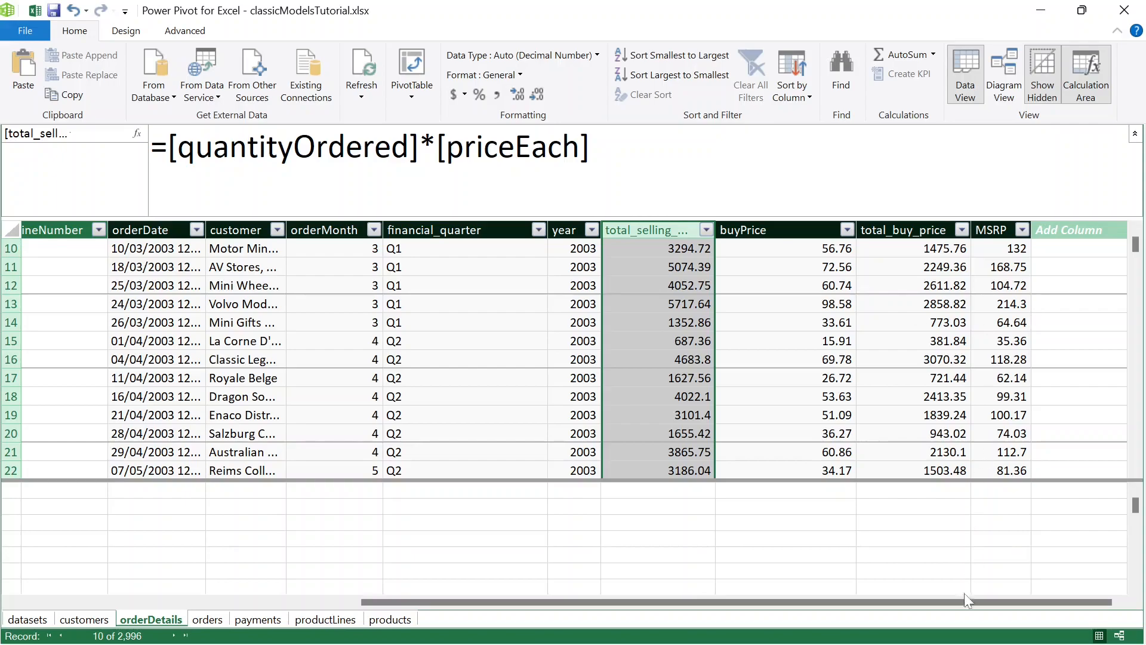
Add a new calculated column named MSRP Rev to the orderDetails table after the MSRP column.
double_click(1055, 229)
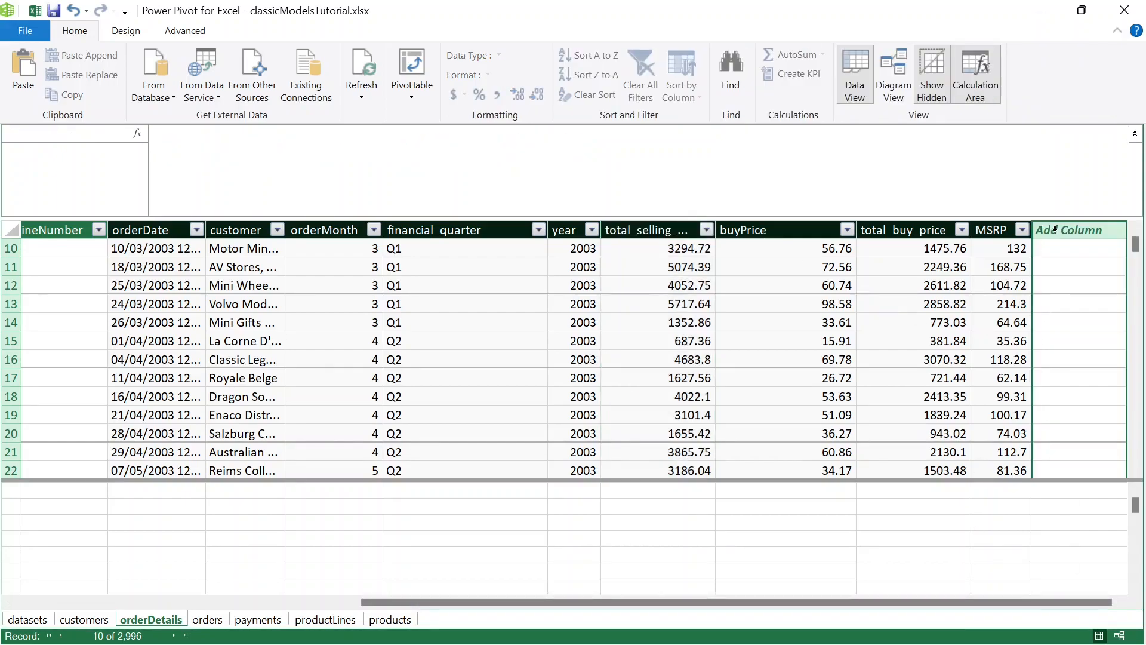
double_click(1054, 229)
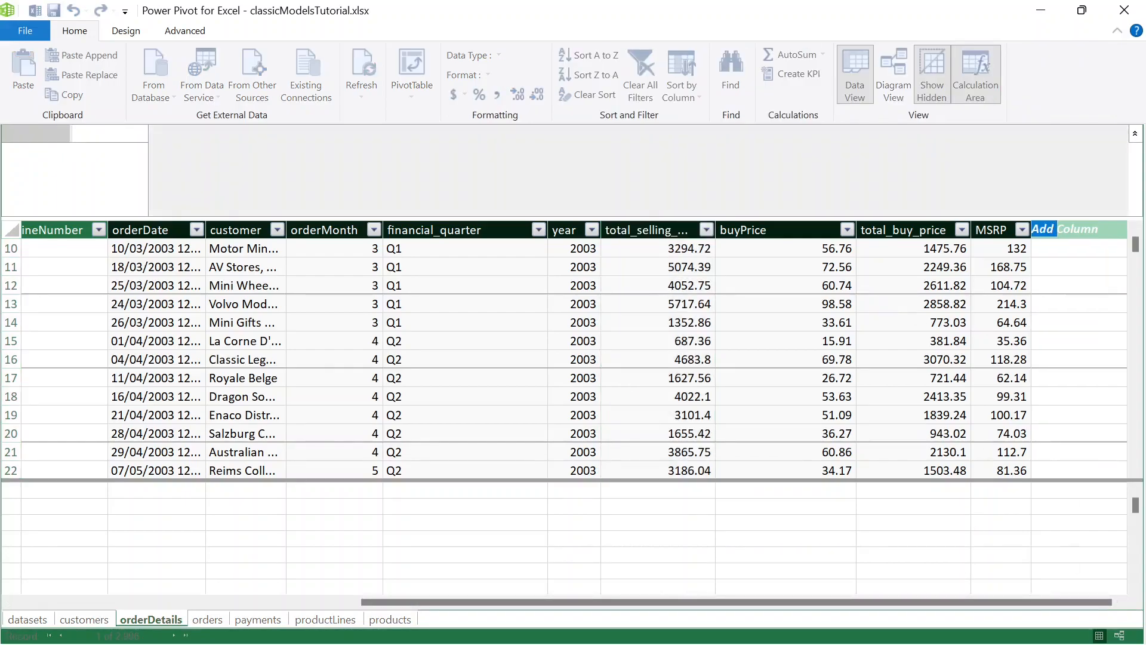
drag(1103, 229, 1033, 230)
key(BackSpace)
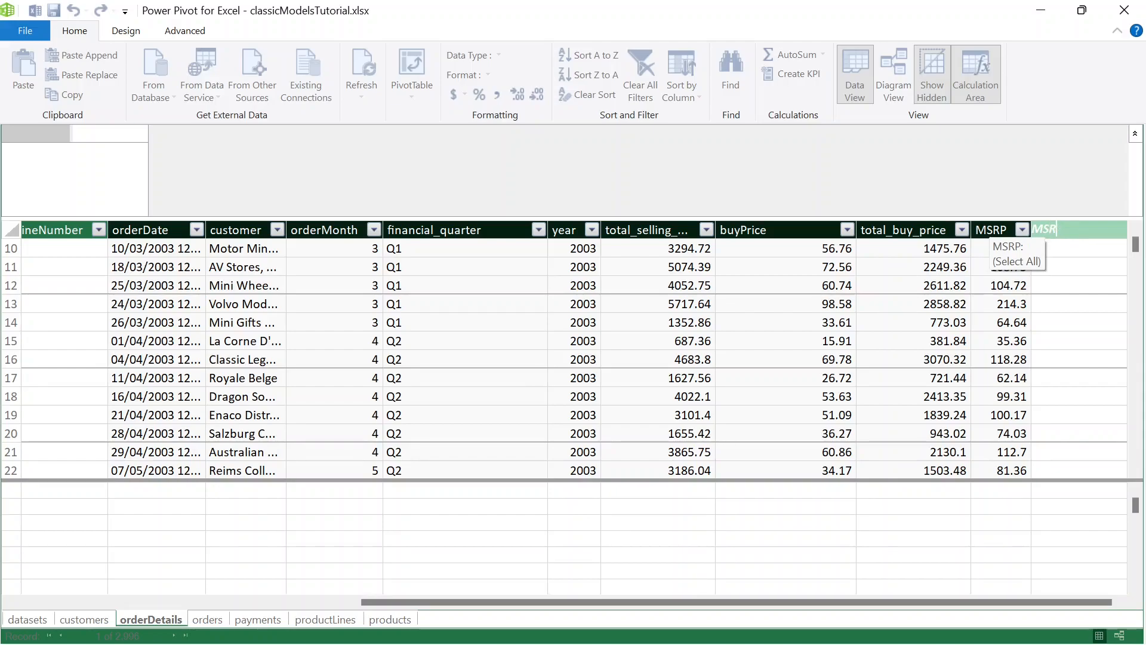
key(Caps_Lock)
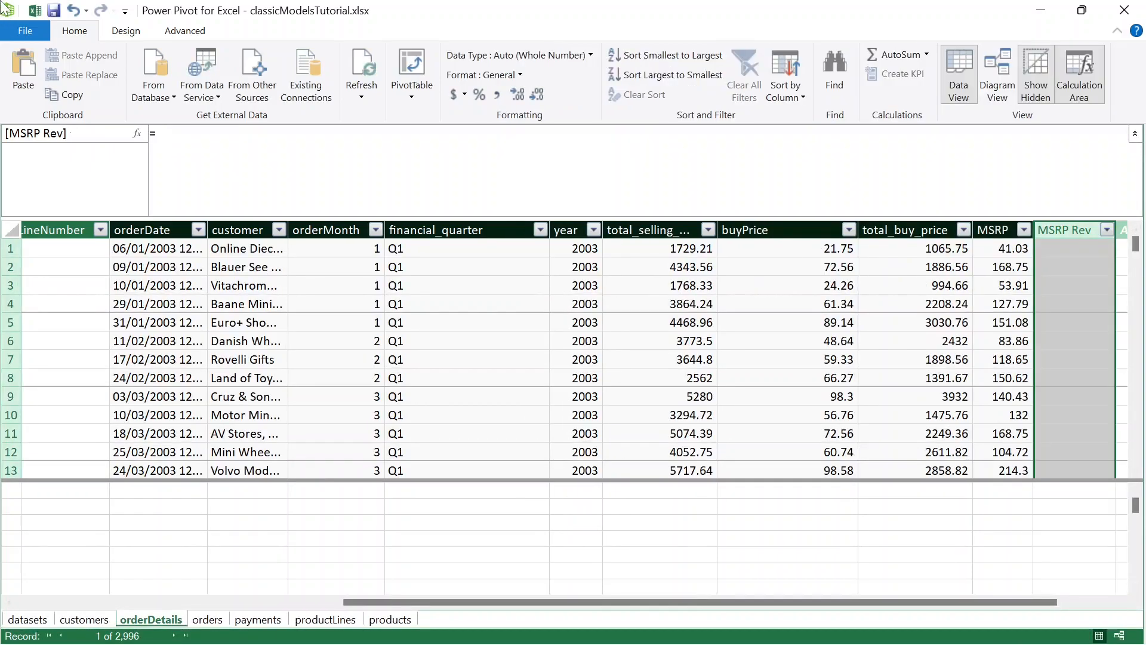
Fill the MSRP Rev column with the formula =[quantityOrdered]*[MSRP].
click(158, 133)
scroll(158, 143, up, 8)
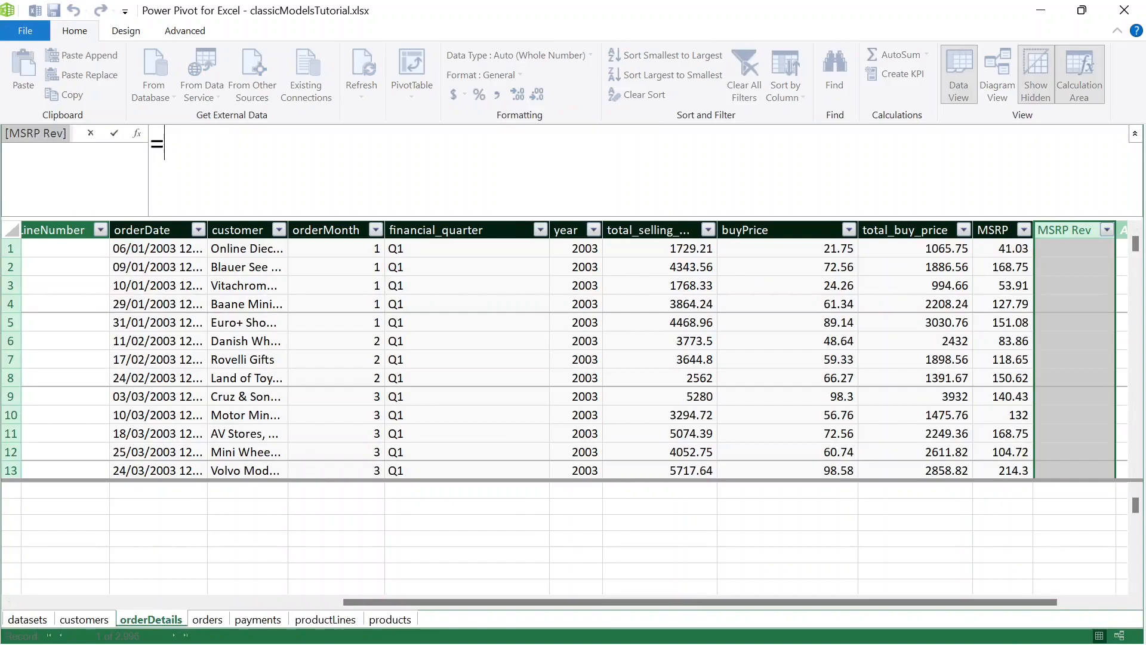
text([qu)
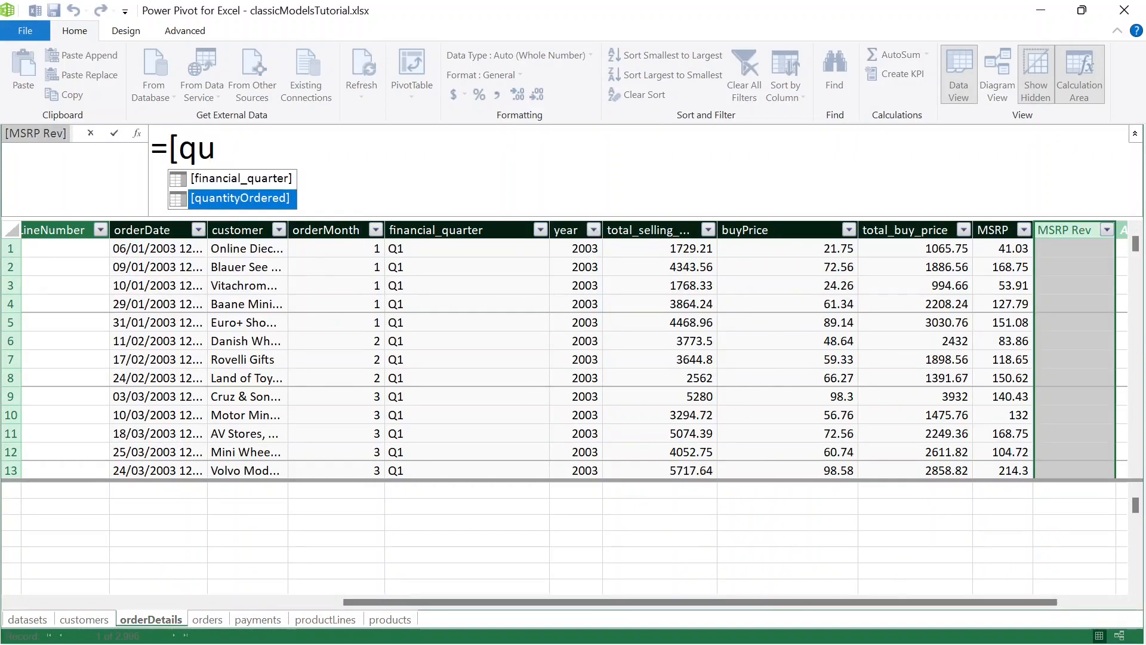
key(Tab)
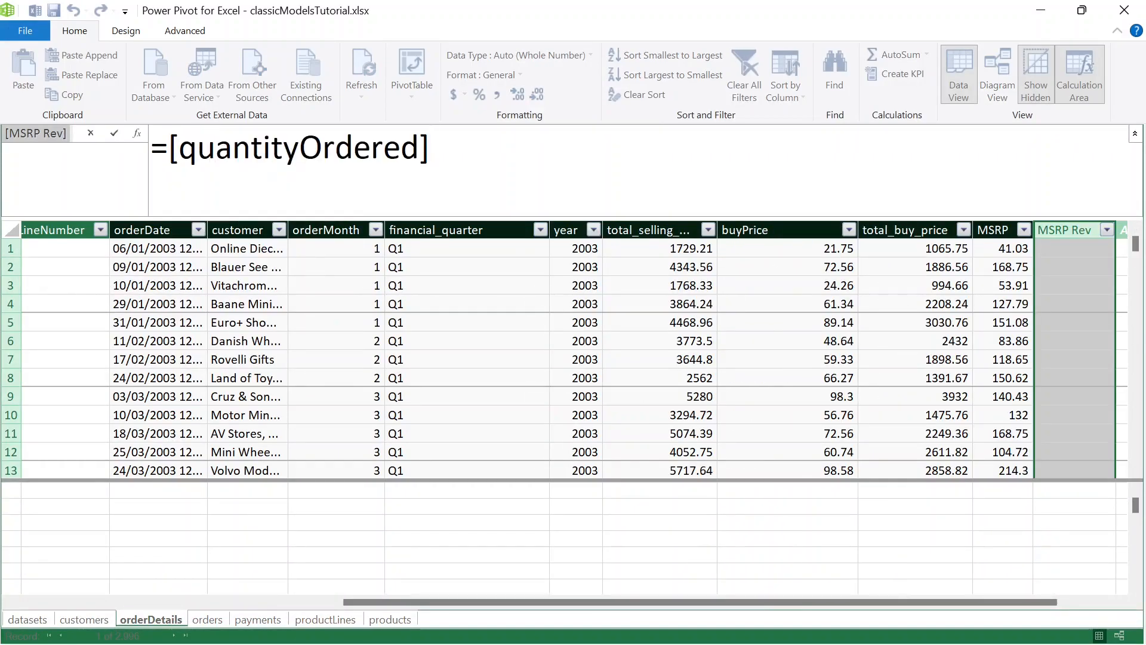
text(*)
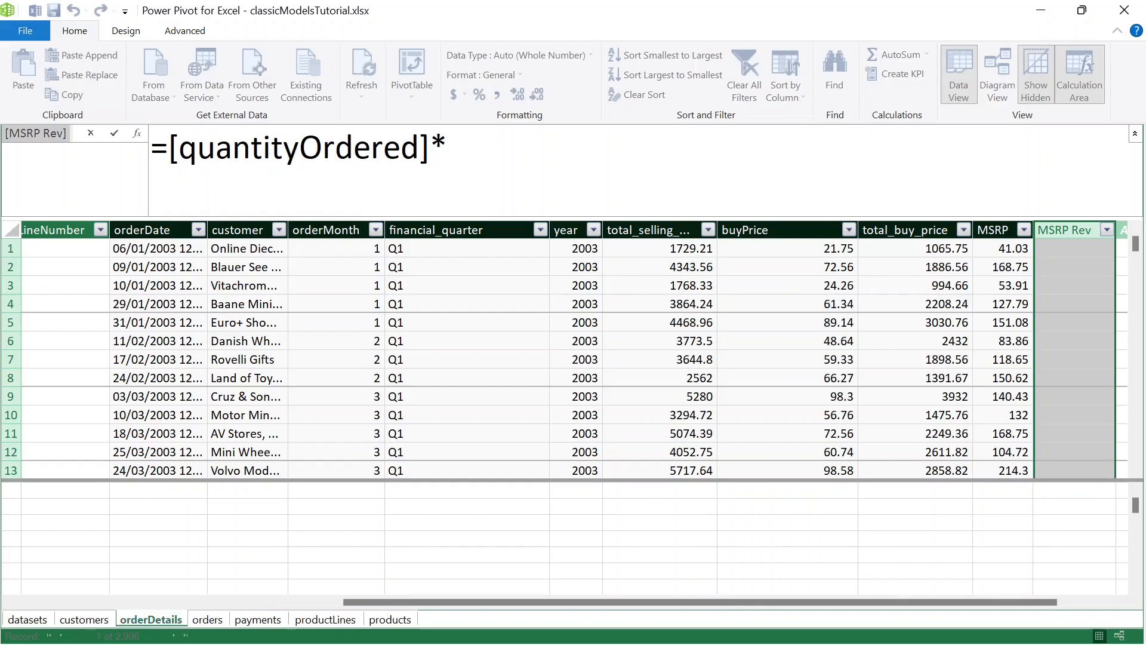
text([s)
key(BackSpace)
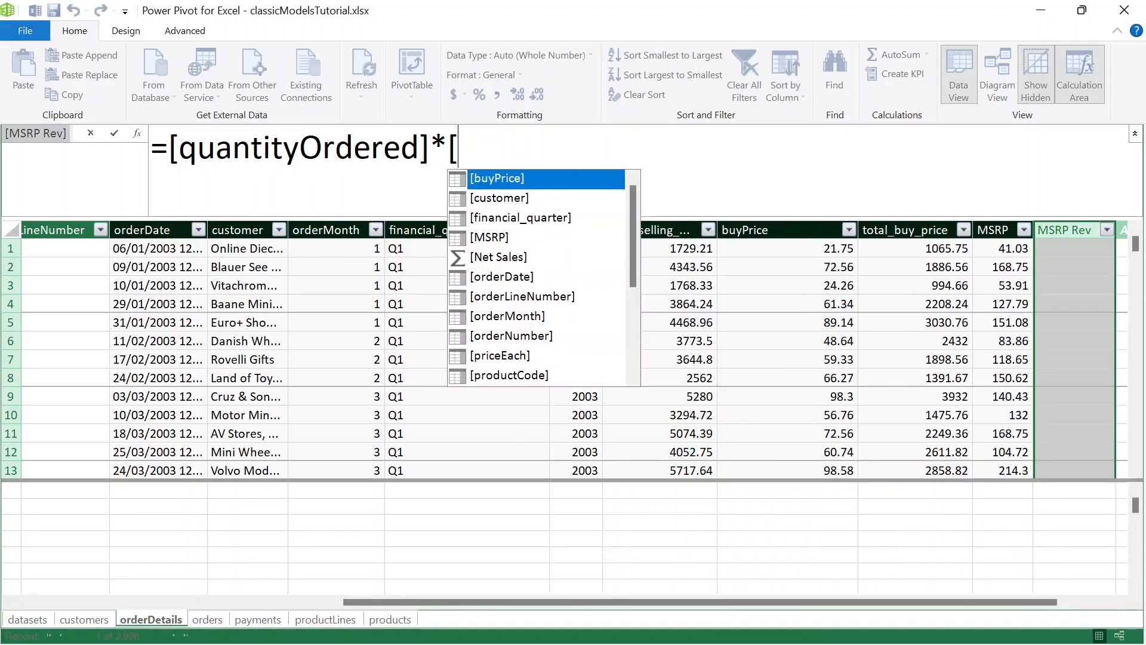
text(ms)
key(Tab)
key(Return)
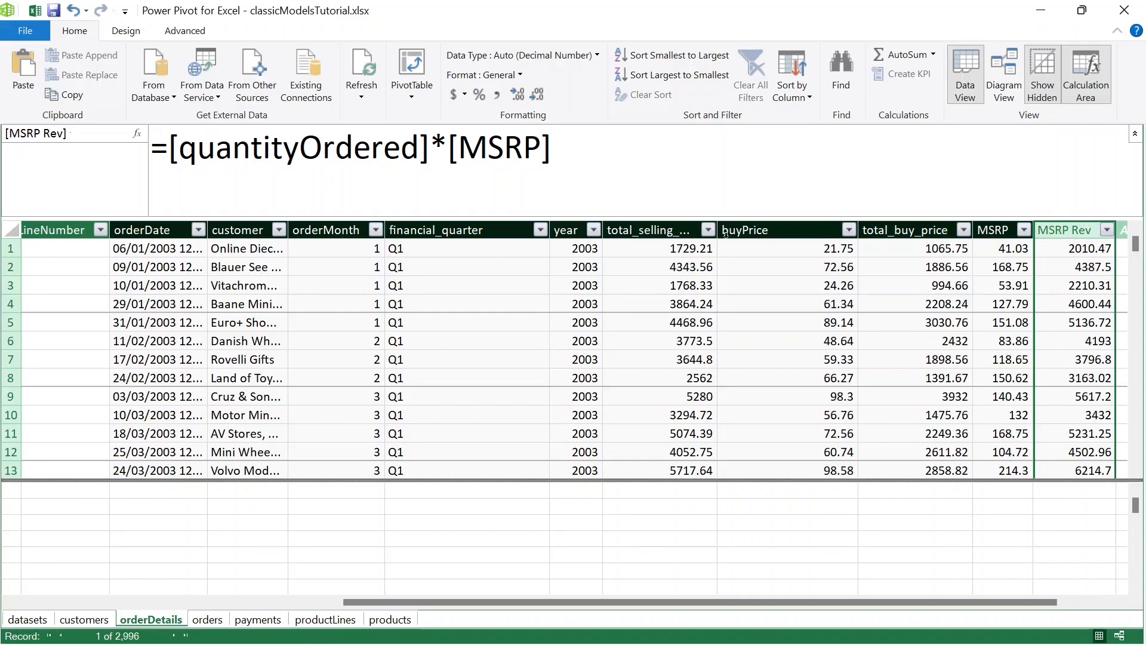
Save the workbook and close the Power Pivot window to return to the PivotTable in Excel.
click(54, 11)
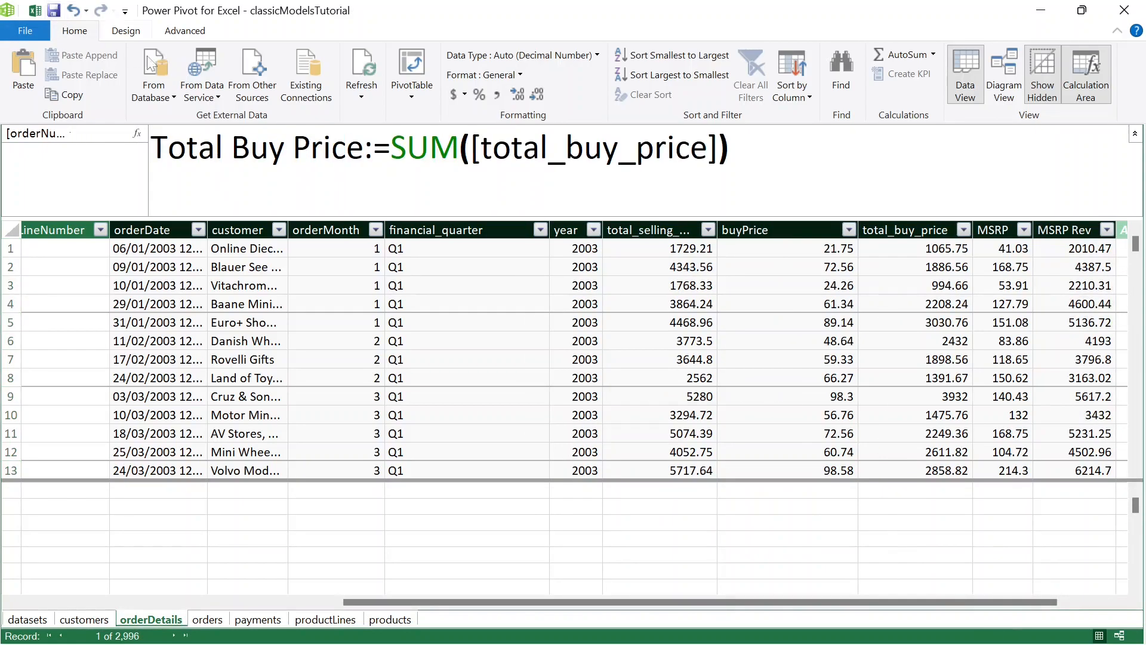
click(1129, 8)
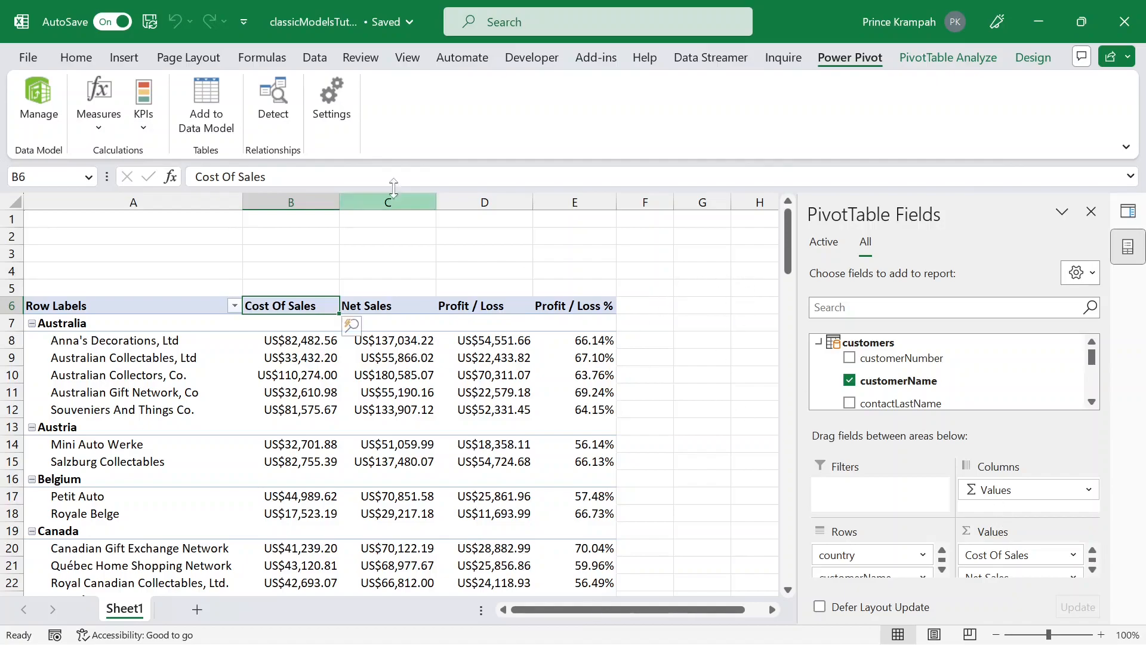
Start a new measure in the orderDetails table and name it MSRP Sales.
click(99, 123)
click(138, 185)
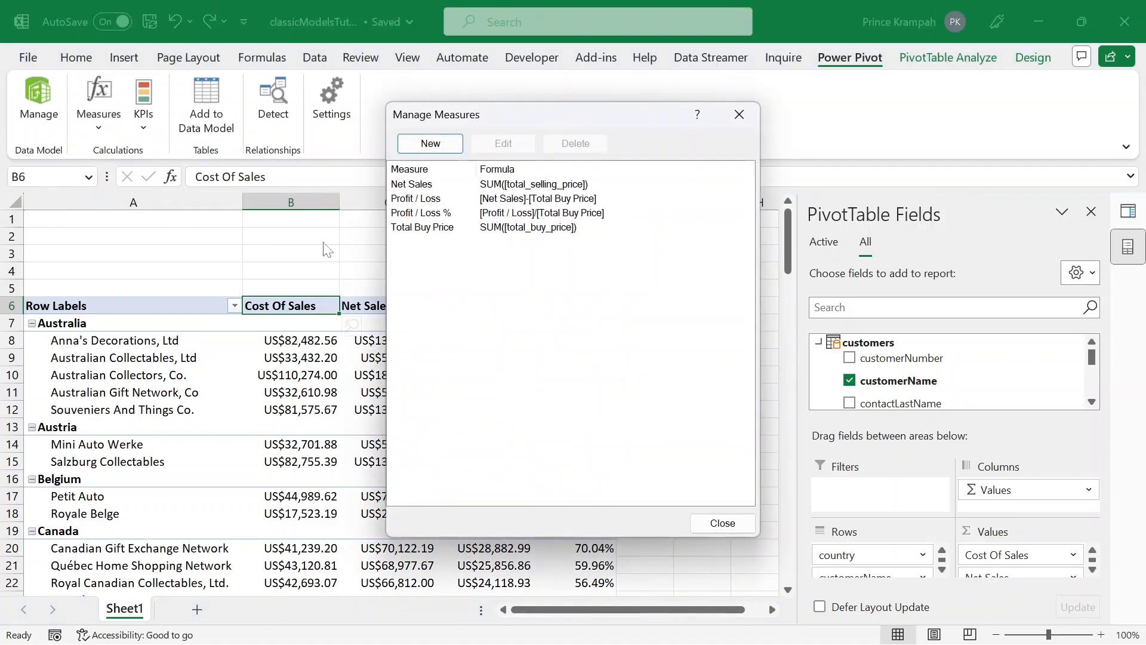
click(430, 145)
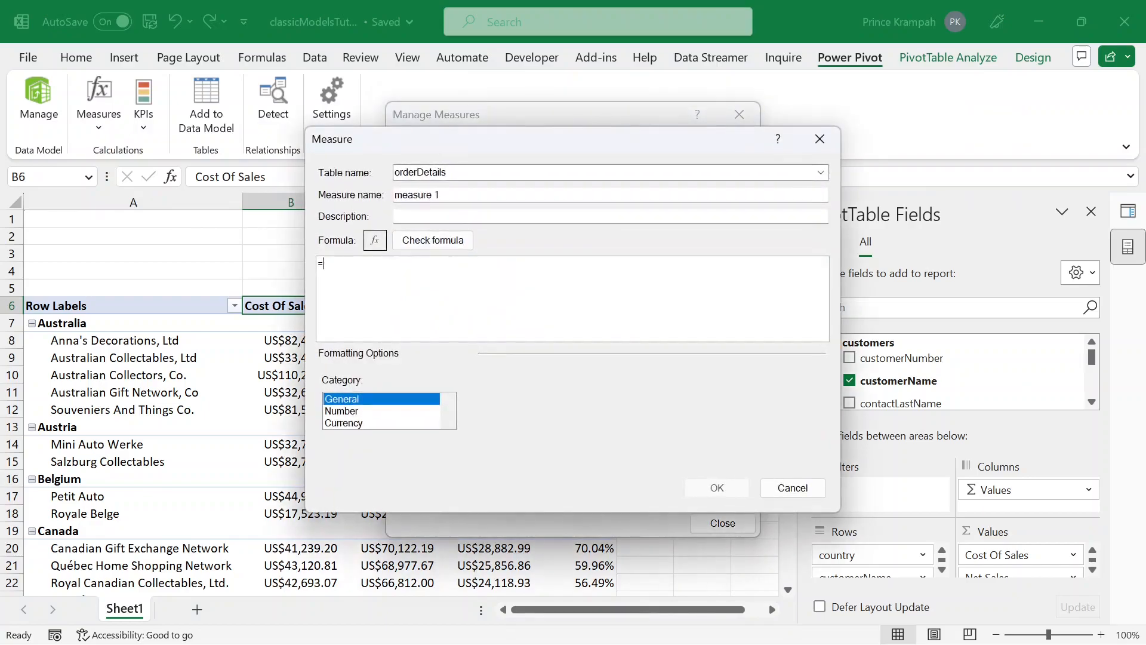
click(455, 194)
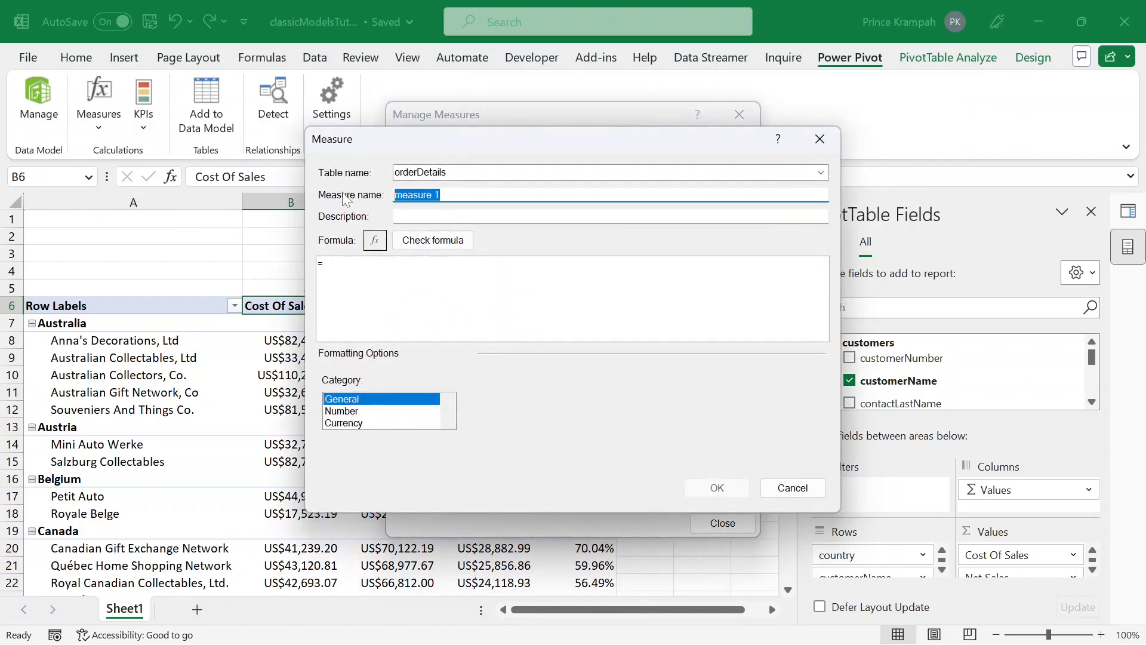
text(M)
Enter the formula =SUM([MSRP Rev]) for the MSRP Sales measure.
click(336, 293)
scroll(335, 292, up, 8)
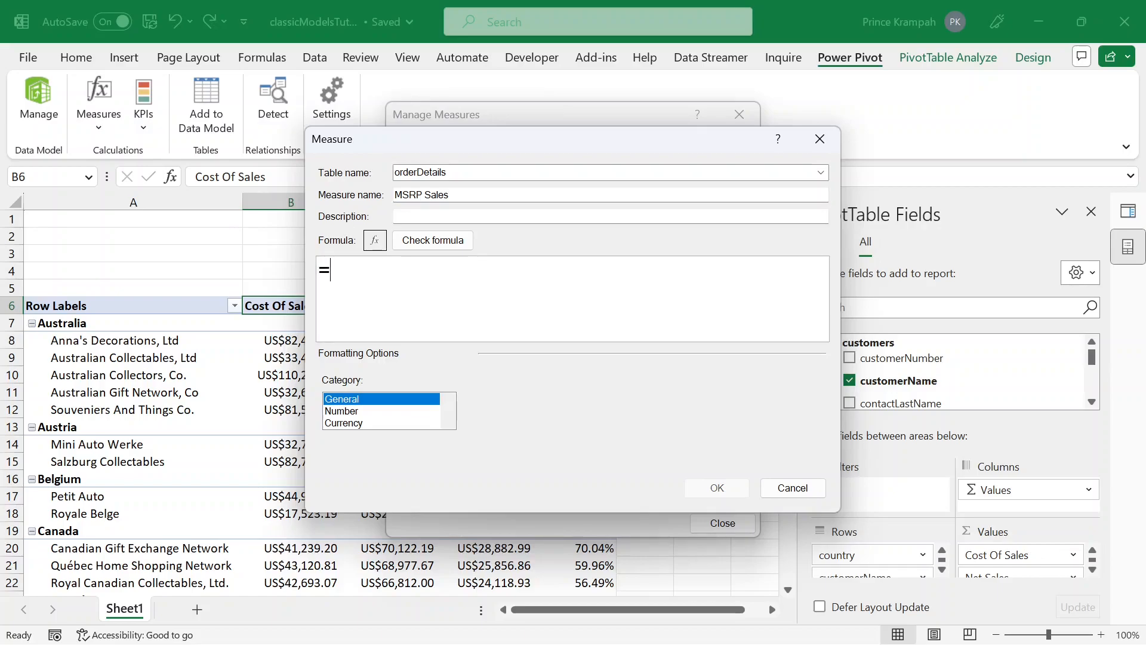
text(SUM(ms)
key(Tab)
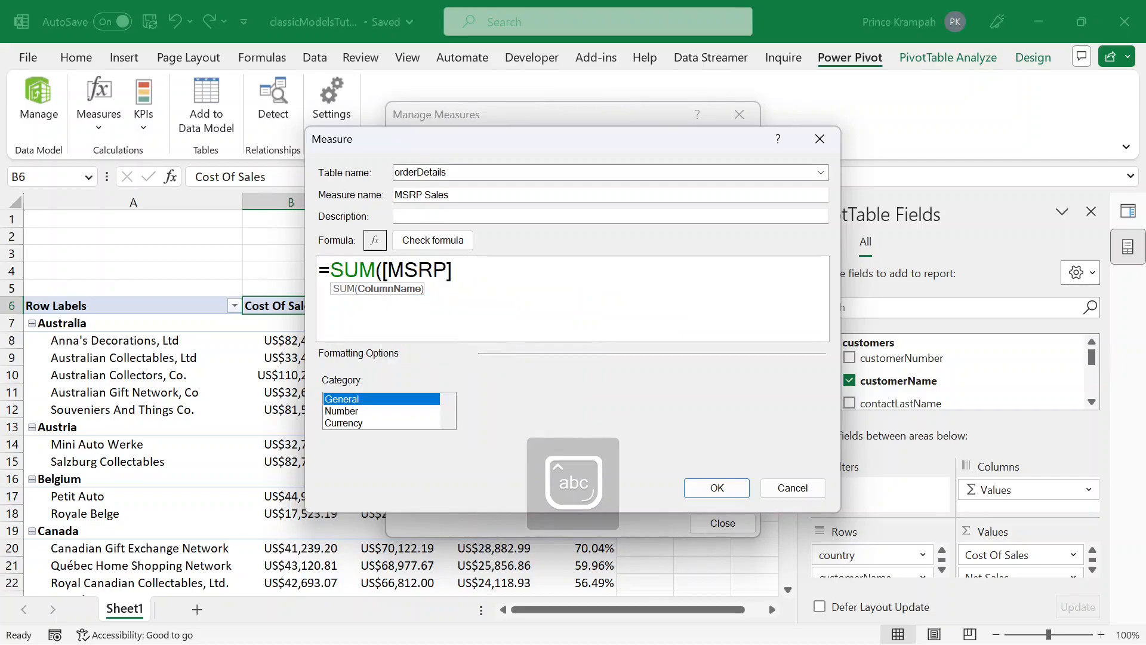
key(BackSpace)
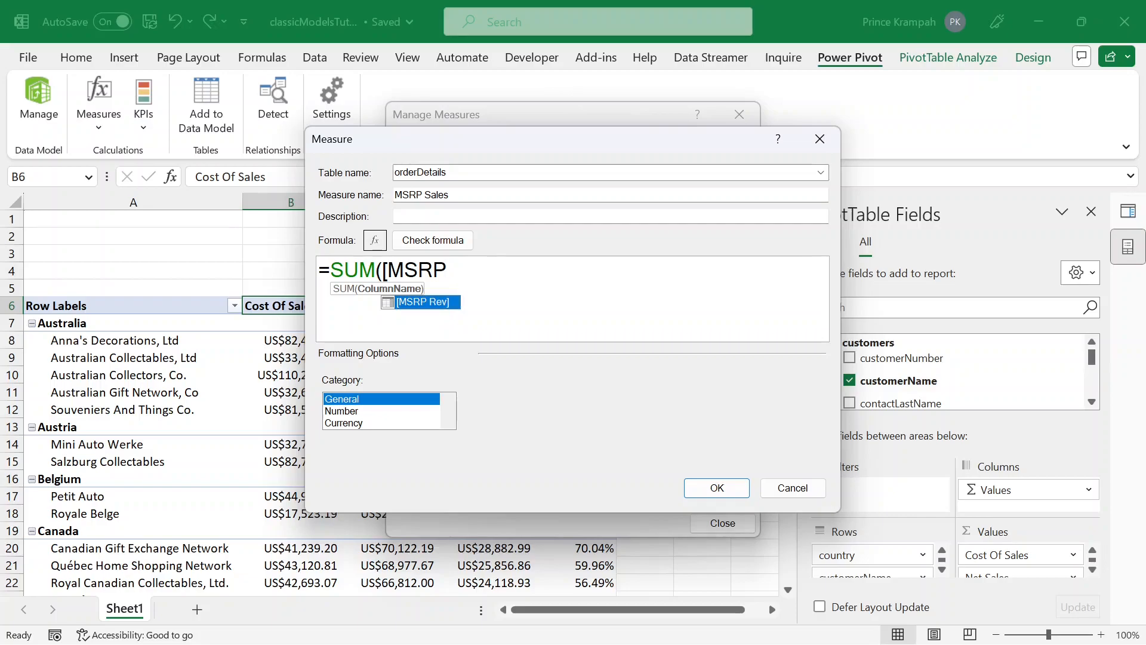
key(Tab)
text())
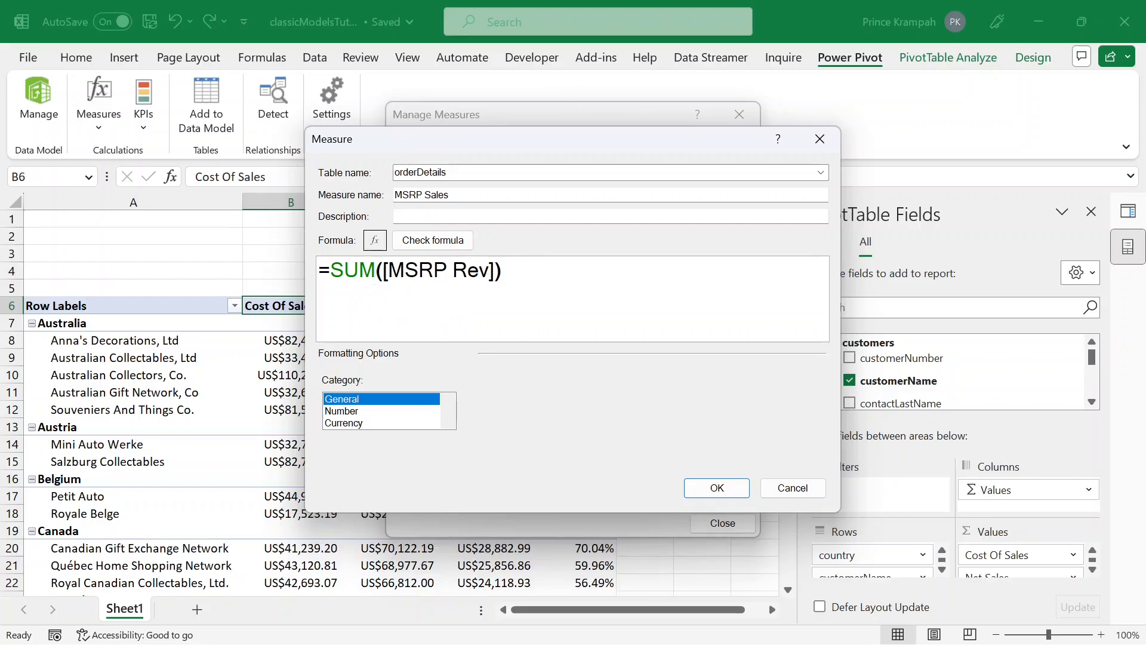
Format the MSRP Sales measure as Currency, save it and close the measure manager.
click(349, 423)
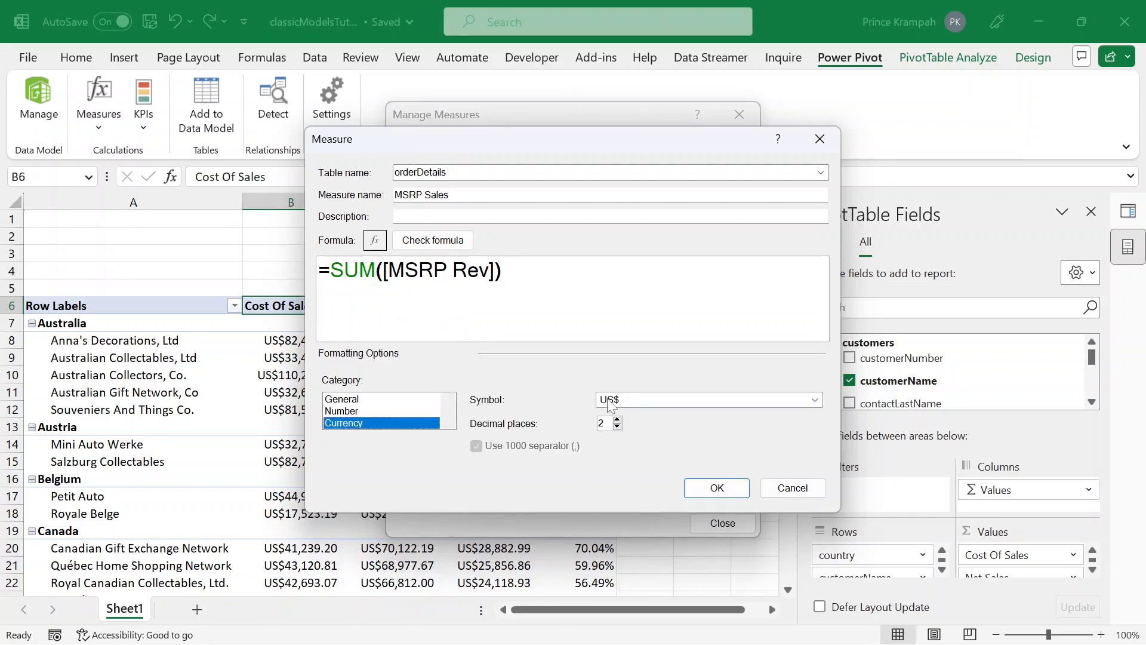
click(710, 486)
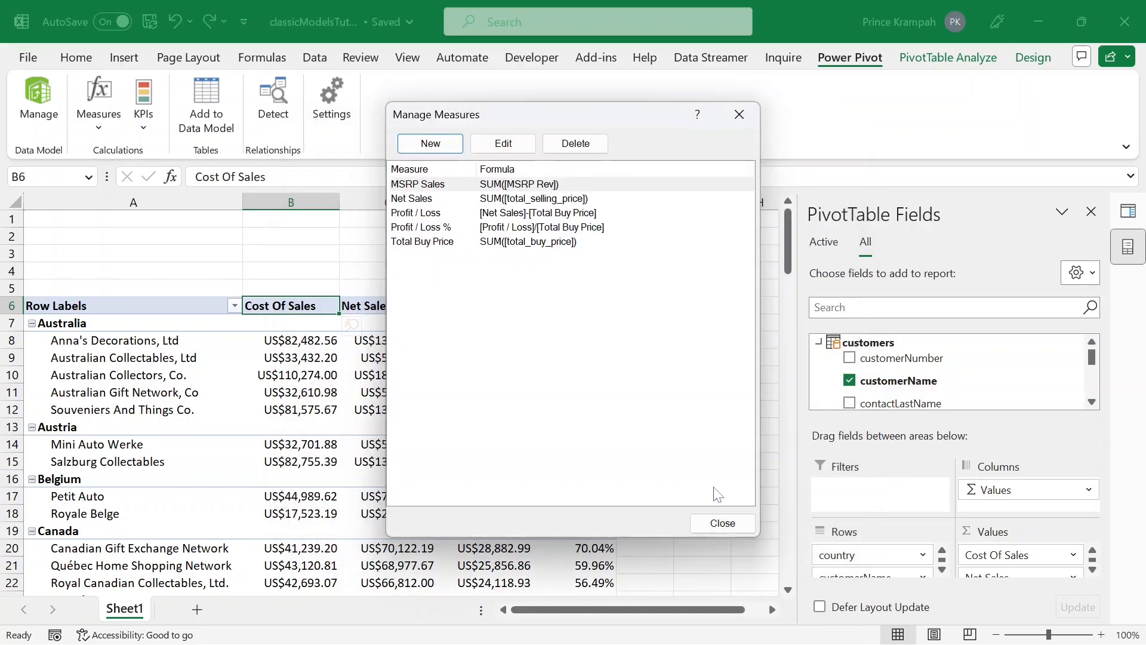
click(723, 523)
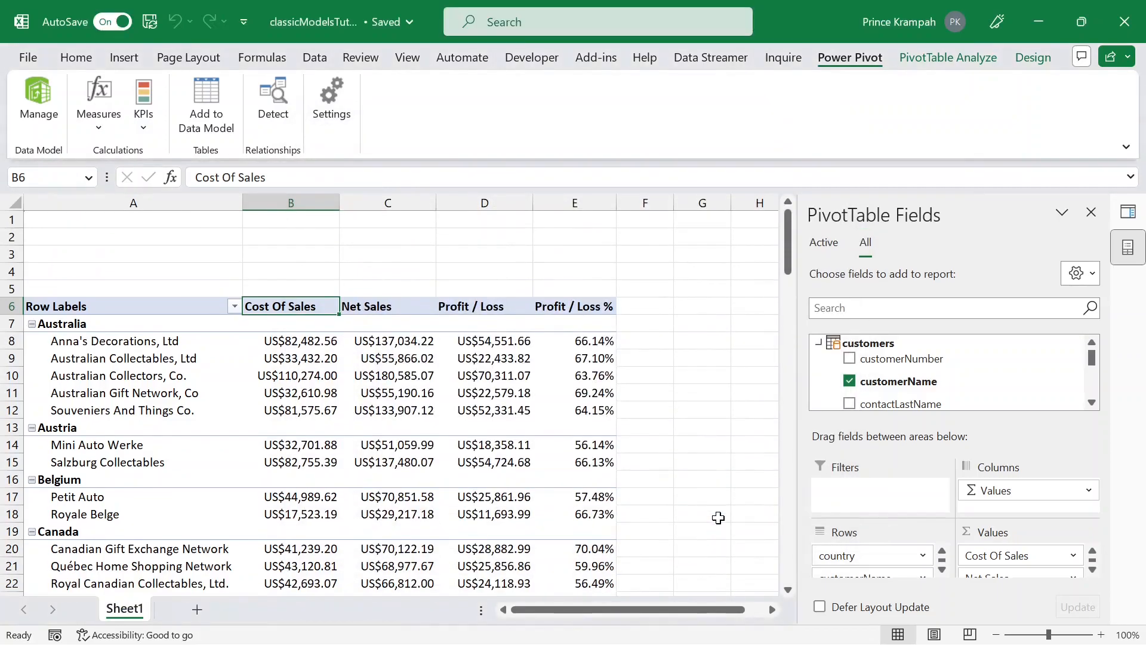
Add the MSRP Sales measure from orderDetails to the PivotTable values, undocking the field list while choosing and docking it again.
scroll(949, 376, down, 3)
drag(915, 212, 577, 98)
scroll(532, 293, down, 10)
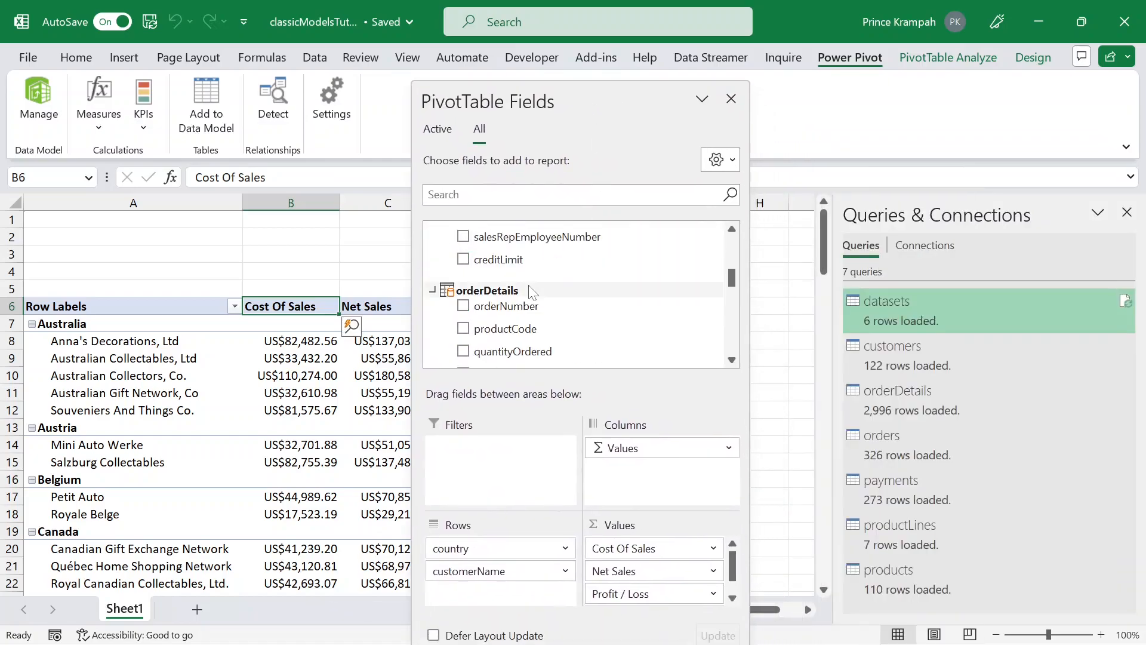
scroll(531, 292, down, 10)
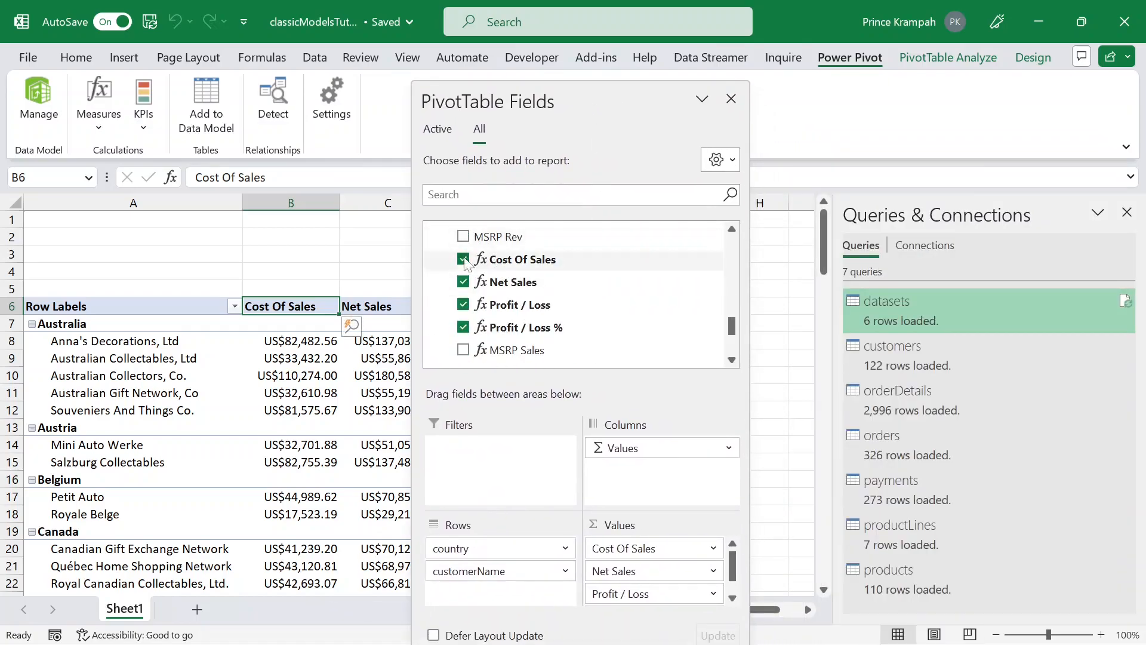
scroll(510, 305, down, 3)
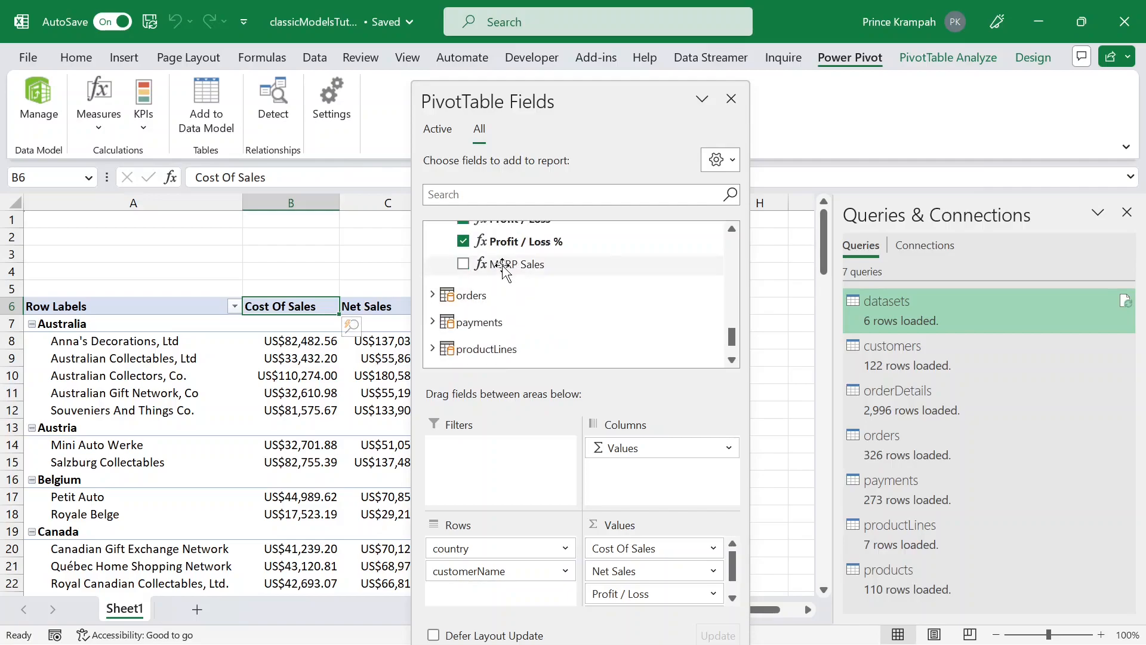
click(464, 264)
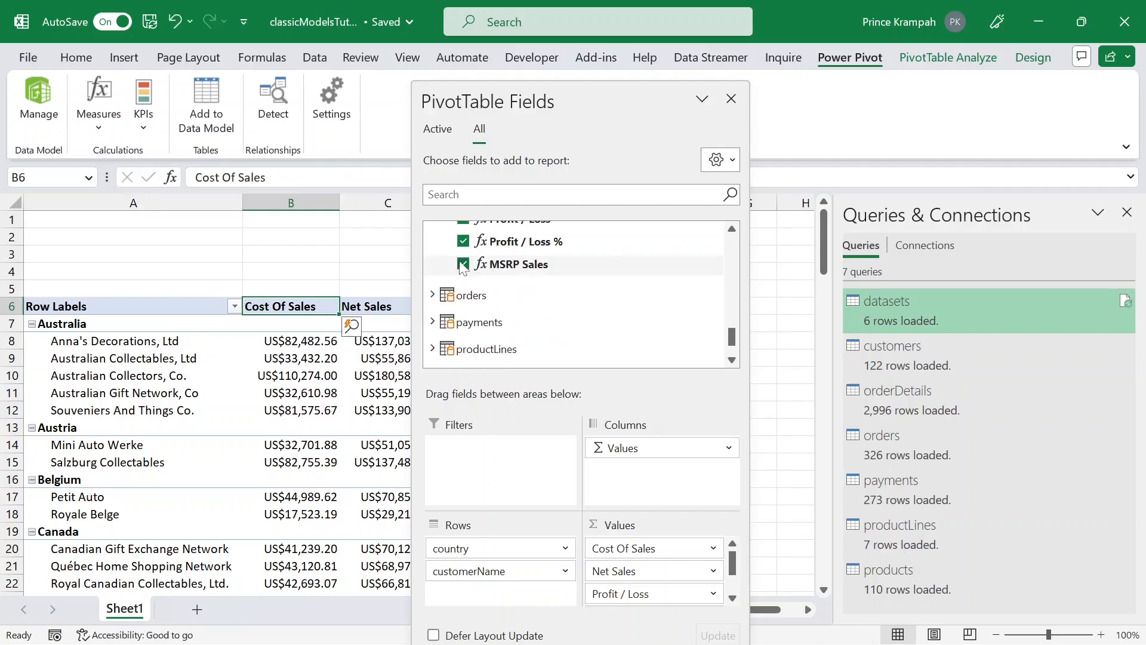
double_click(542, 102)
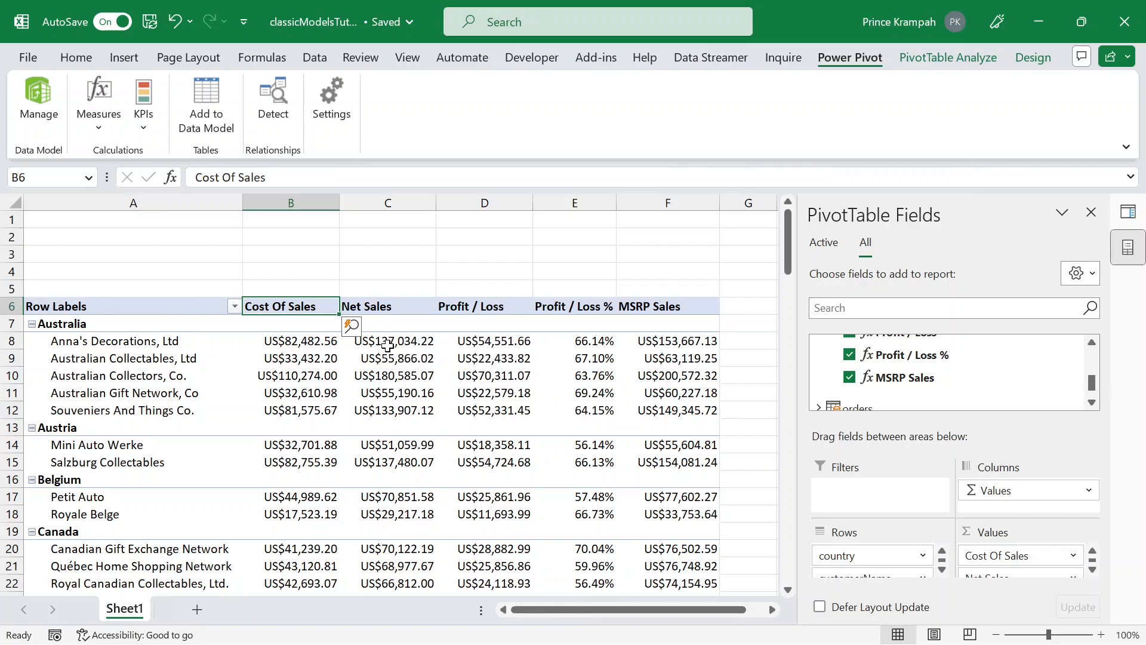
Start a new measure in the orderDetails table through the measure manager and name it MSRP Profit.
mouse_move(661, 336)
click(98, 105)
click(132, 183)
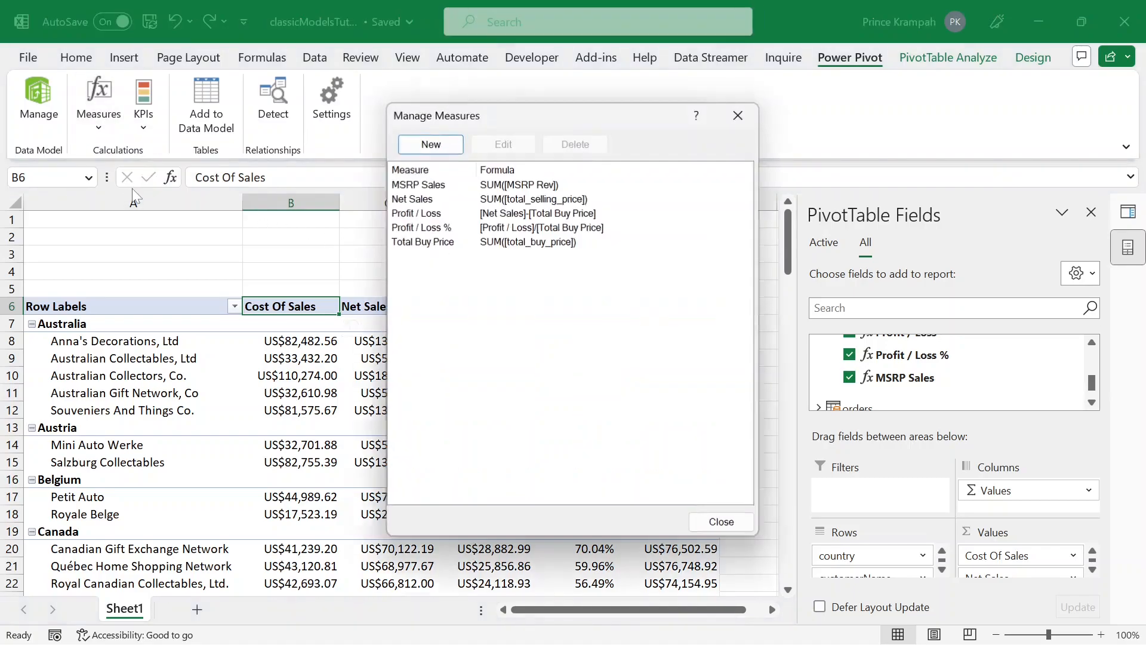
click(424, 144)
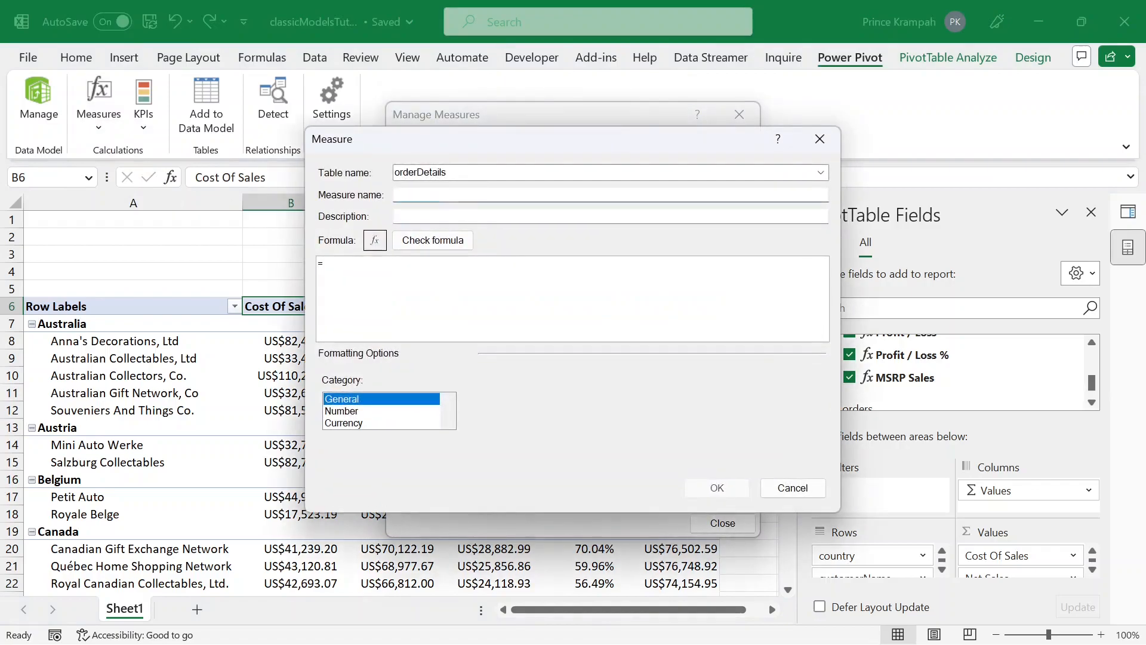
text(MSRP Profit)
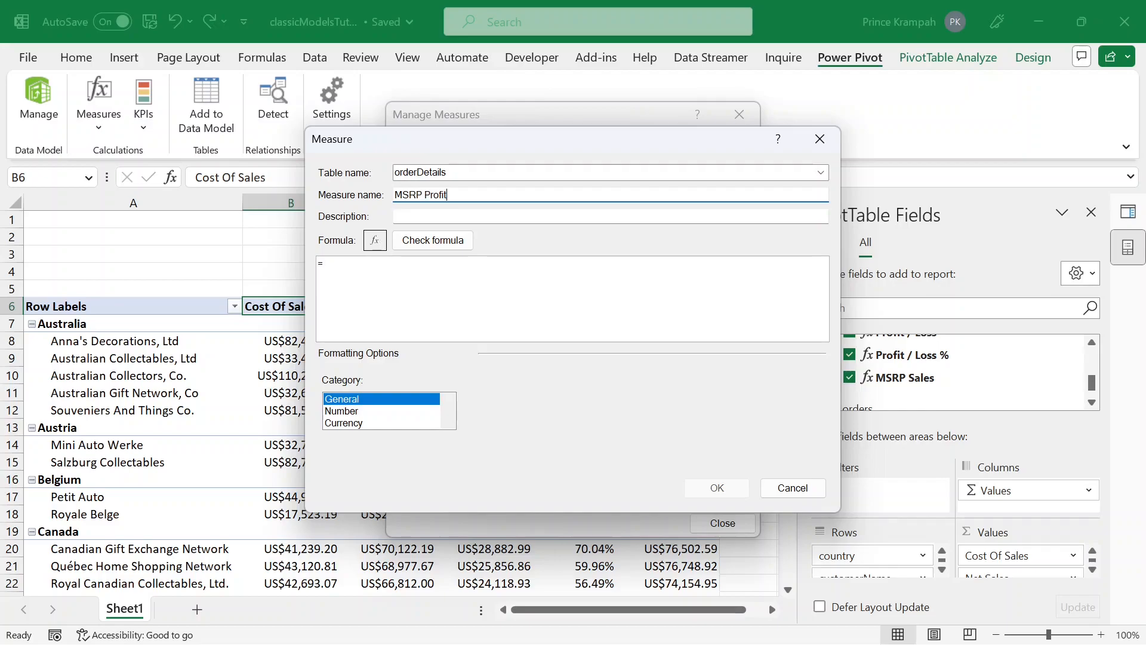
Enter the formula =[MSRP Sales]-[Total Buy Price] for the MSRP Profit measure.
click(377, 277)
scroll(376, 278, up, 8)
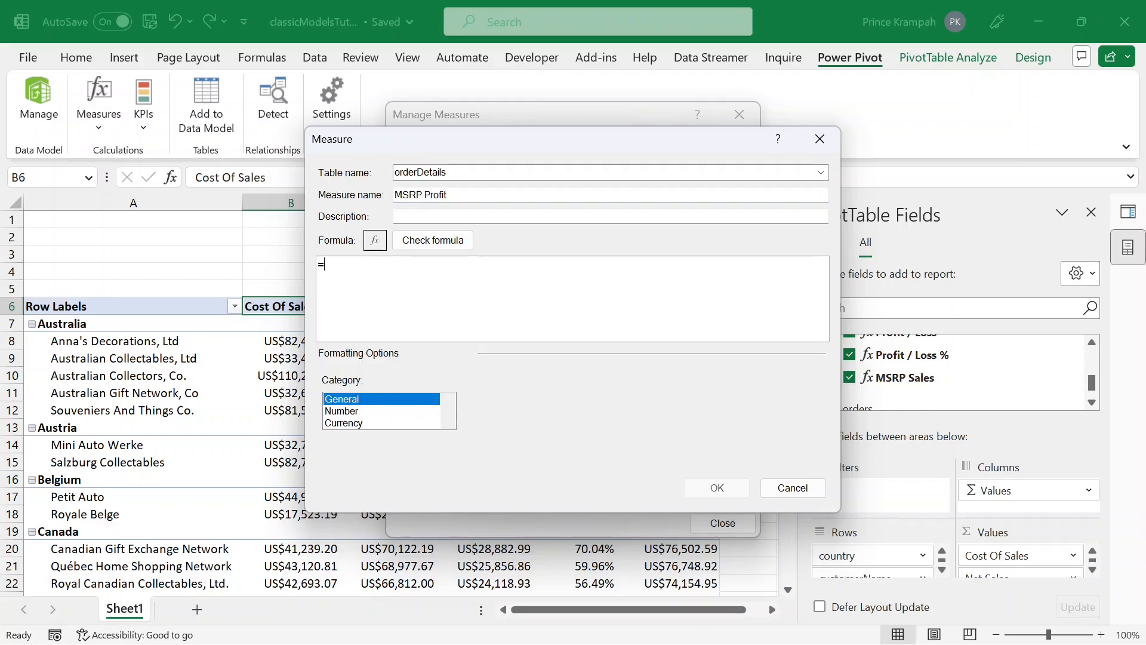
text([)
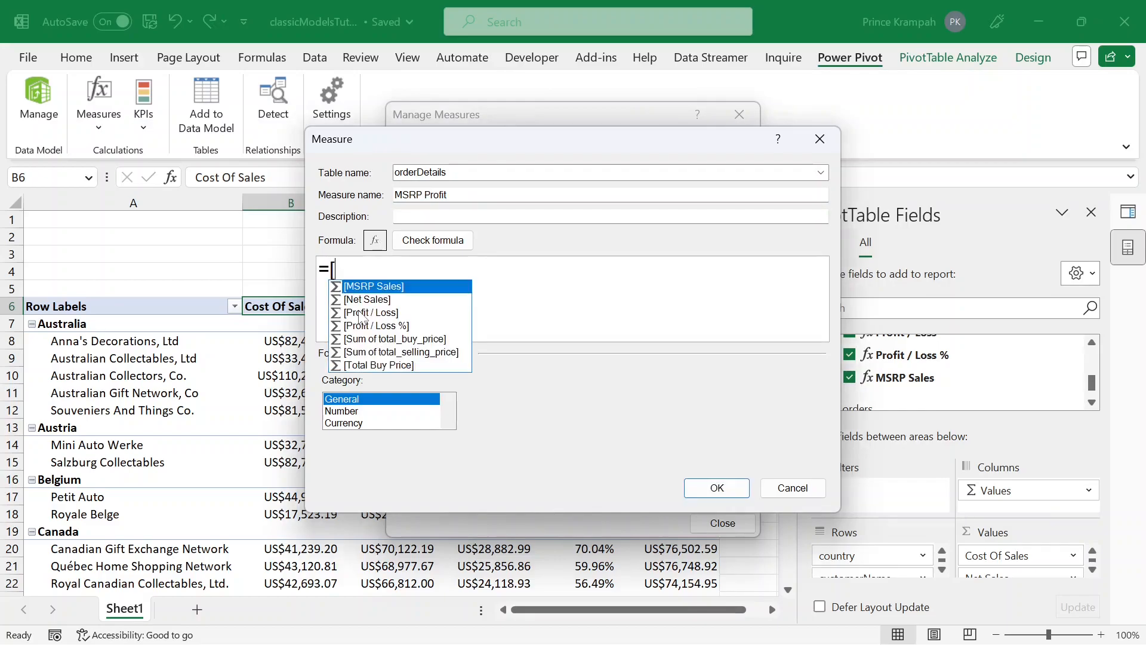
double_click(374, 288)
text(-[Total Buy Price])
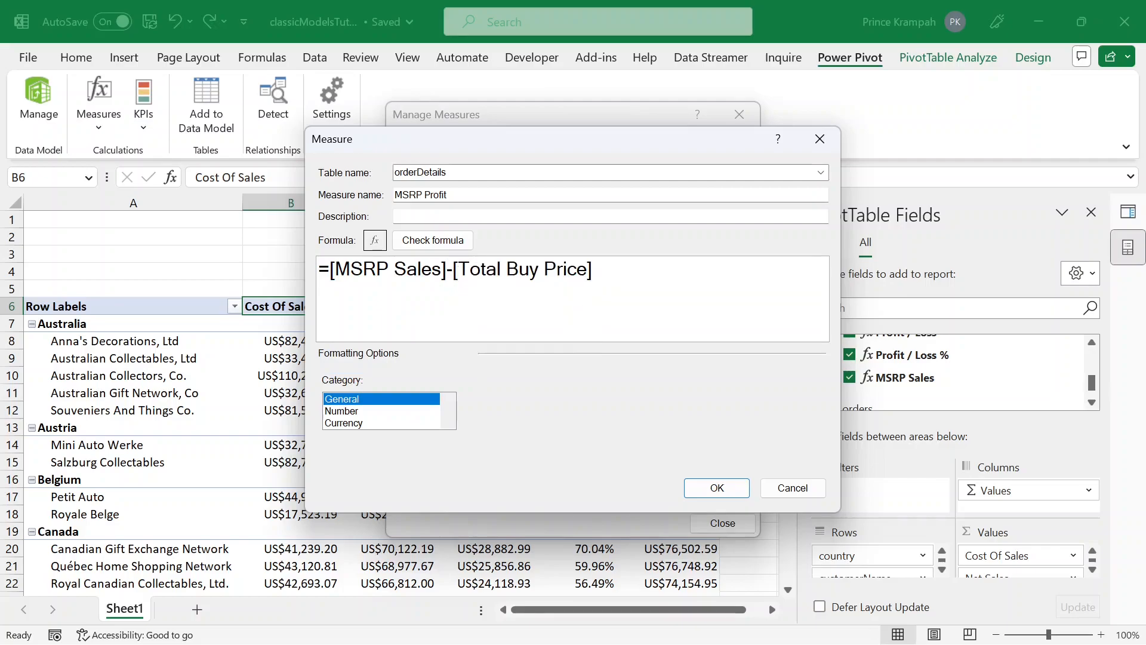
Format the MSRP Profit measure as Currency, save it and close the measure manager.
click(354, 424)
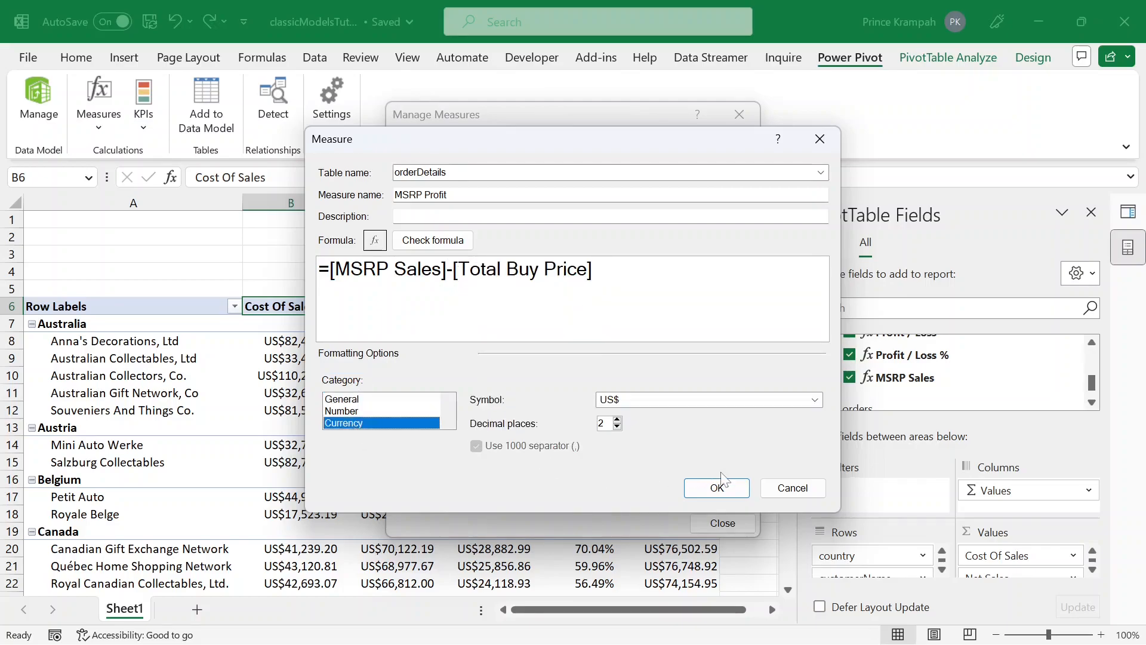
click(735, 491)
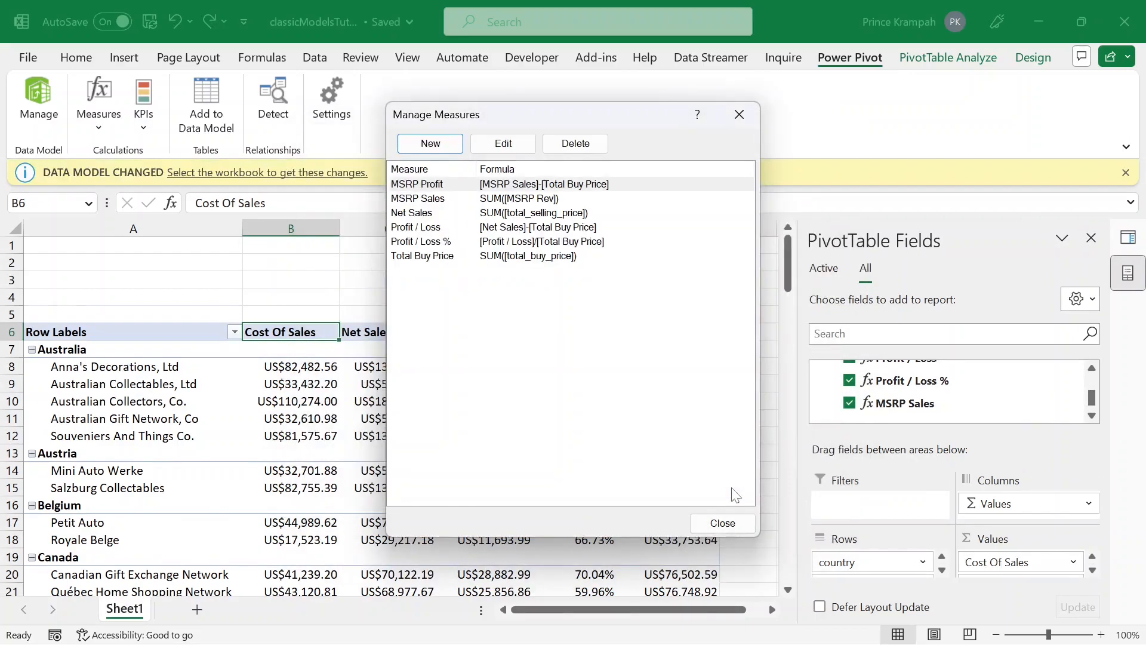
click(721, 524)
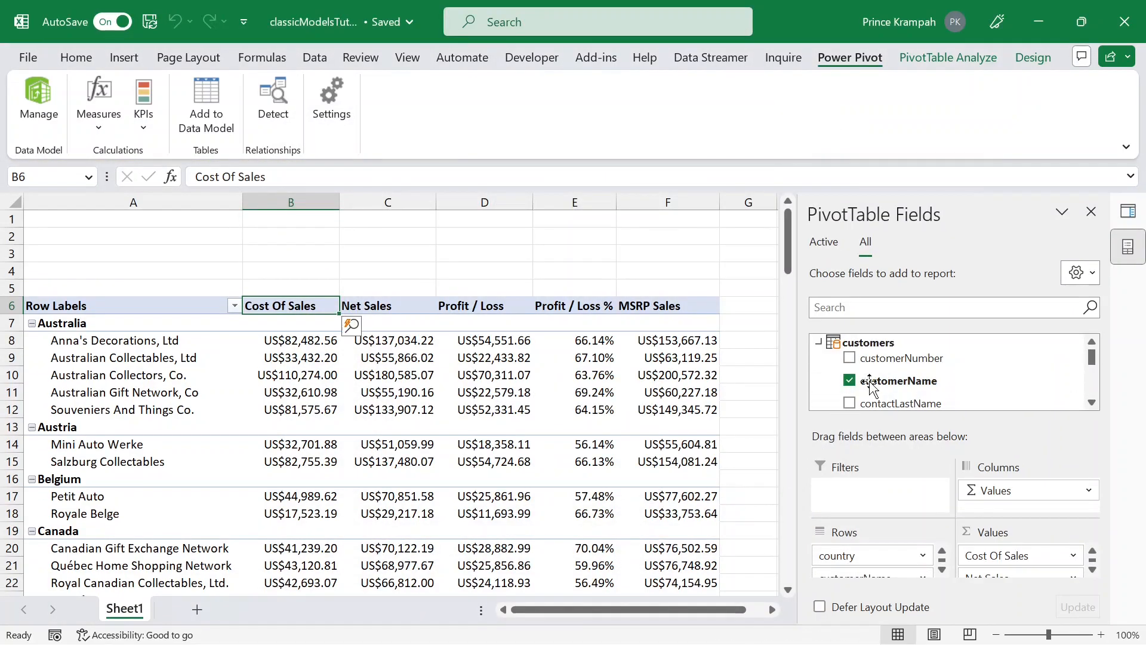
Add the MSRP Profit measure from orderDetails to the PivotTable values, undocking the field list while choosing and docking it again.
scroll(869, 370, down, 2)
drag(876, 212, 582, 171)
scroll(615, 388, down, 10)
scroll(615, 397, down, 5)
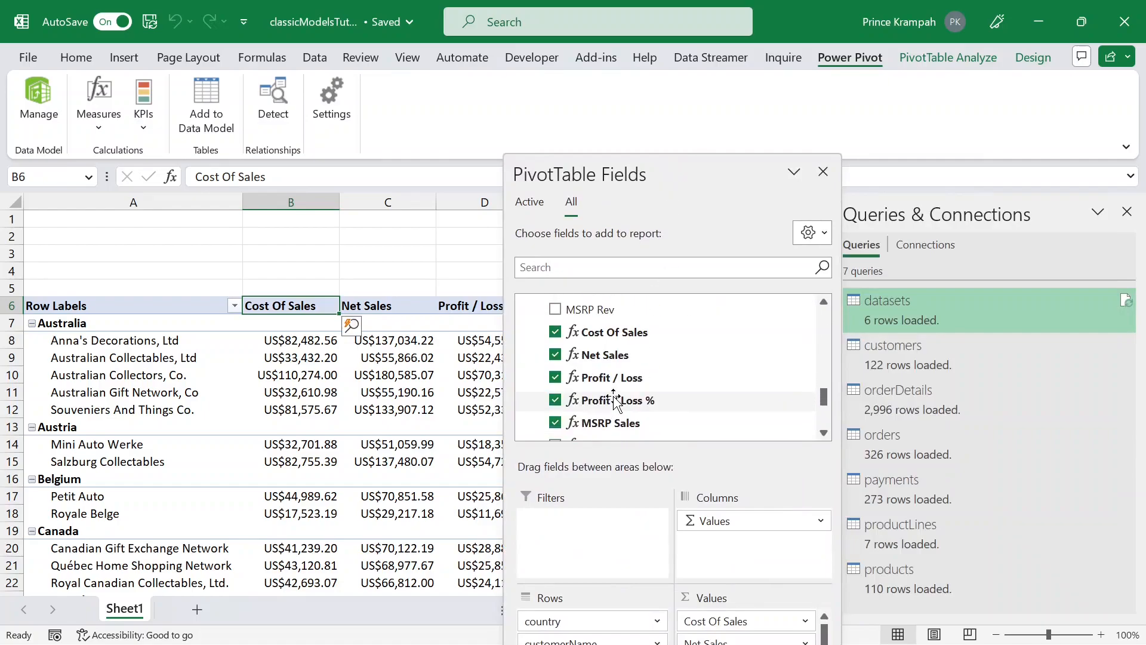
click(556, 360)
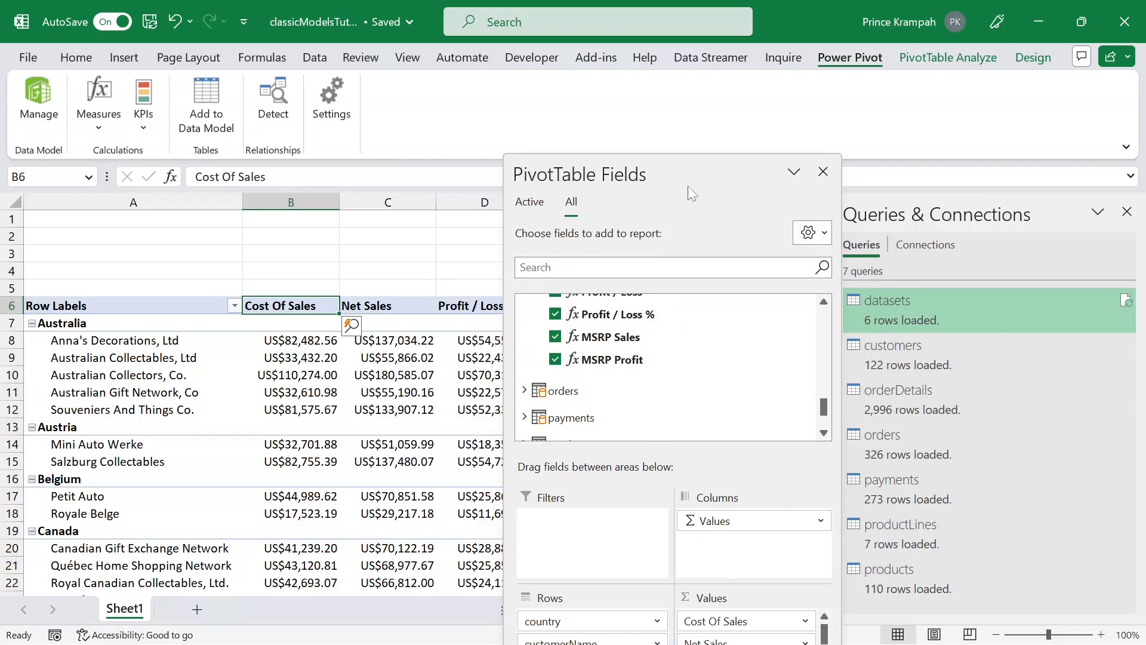
drag(607, 173, 1008, 221)
drag(686, 617, 764, 617)
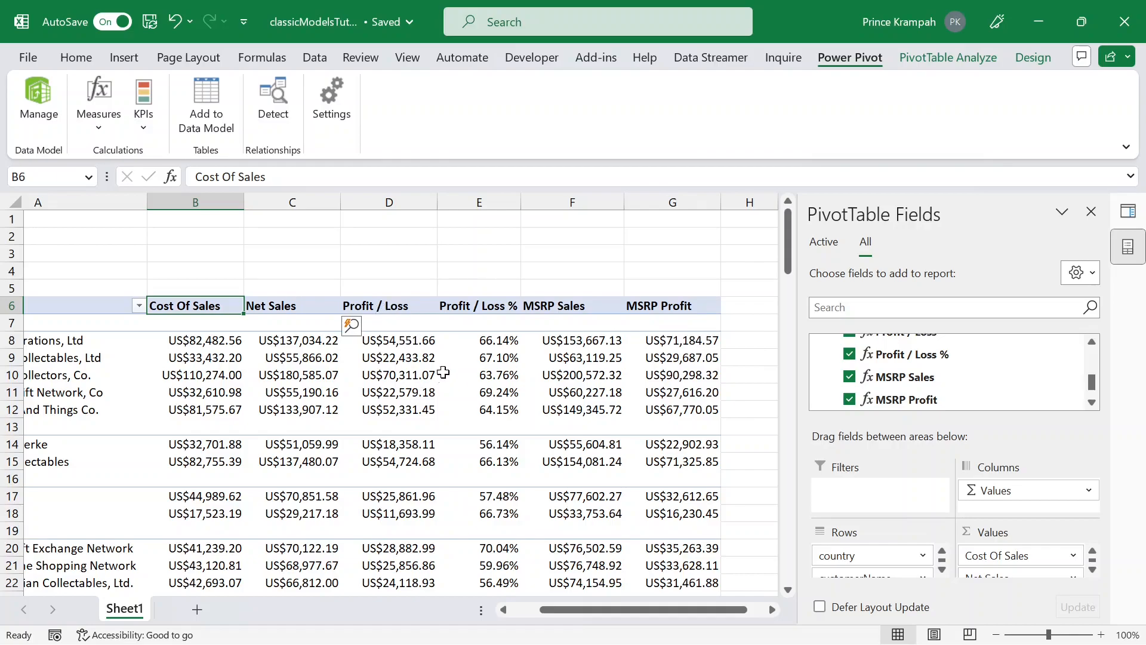
Create another new measure in the orderDetails table and name it P/L - MP.
mouse_move(411, 373)
mouse_move(683, 458)
click(98, 108)
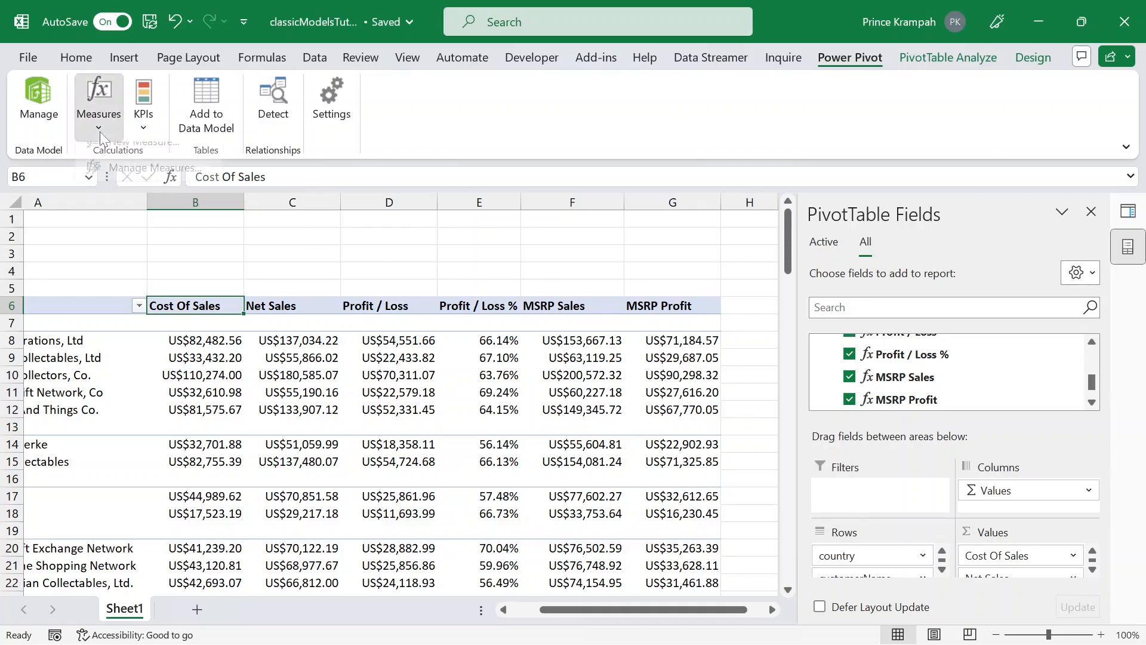
click(146, 157)
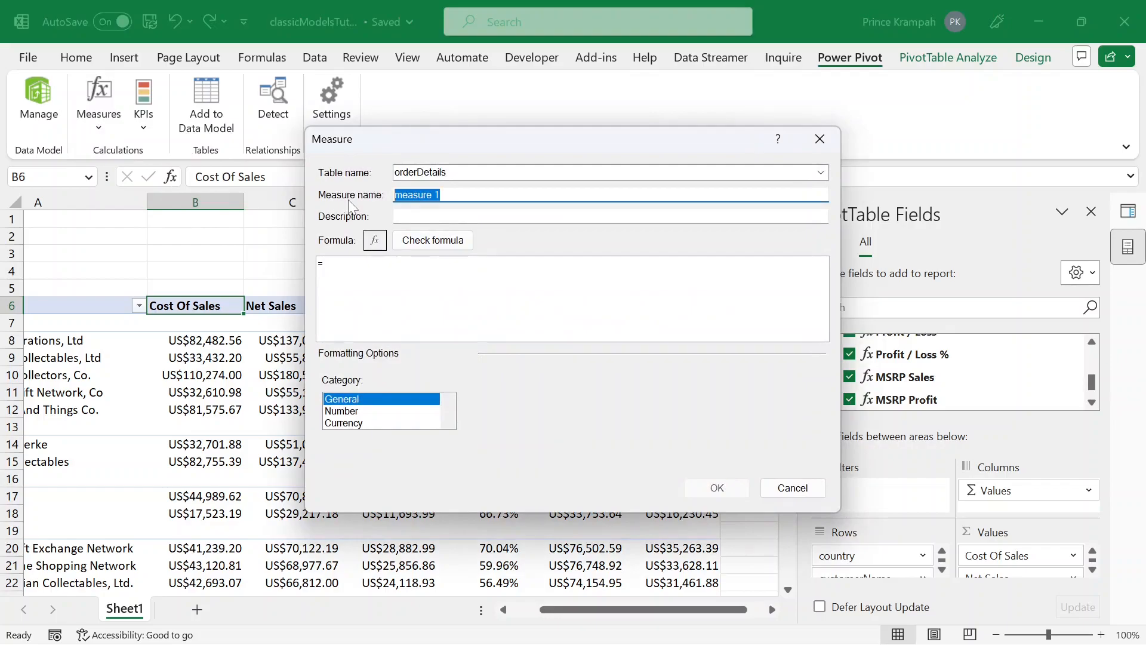
text(P/L - MP)
Enter the formula =[Profit / Loss]-[MSRP Profit] for the P/L - MP measure.
click(466, 292)
scroll(466, 293, up, 5)
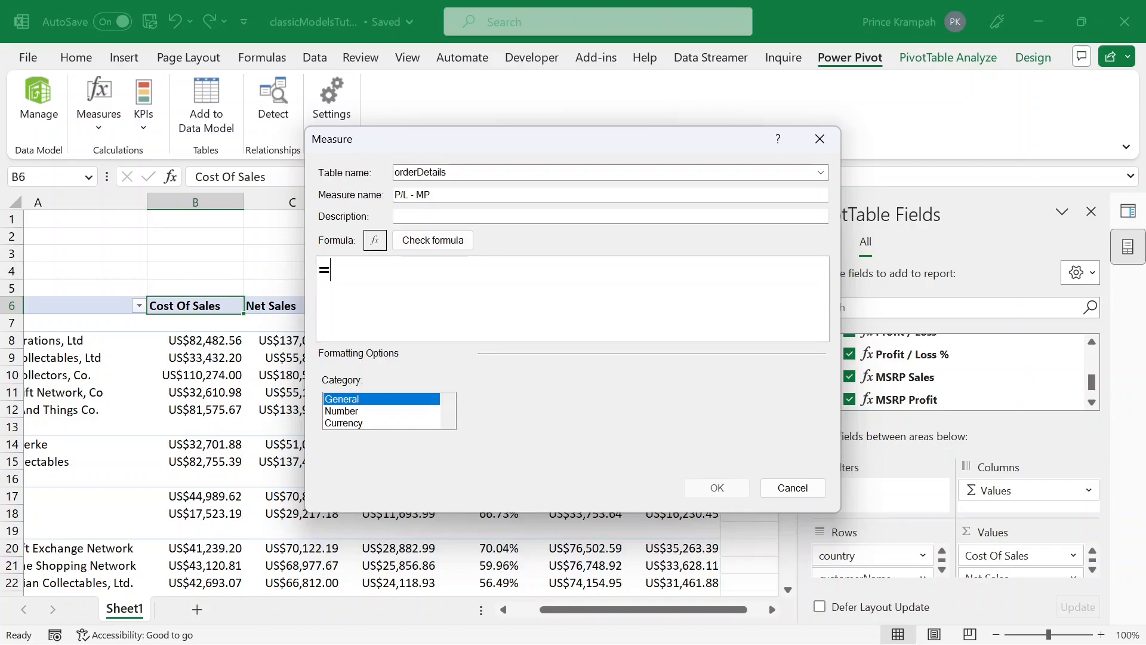
text([)
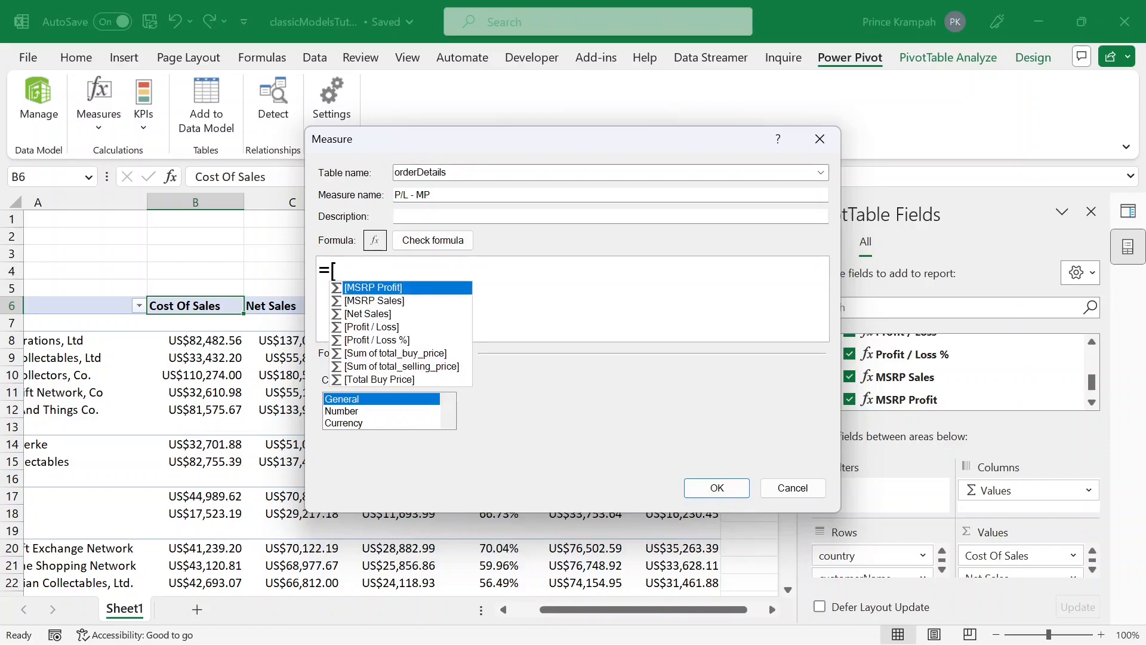
text(p)
key(Tab)
text(-[ms)
key(Tab)
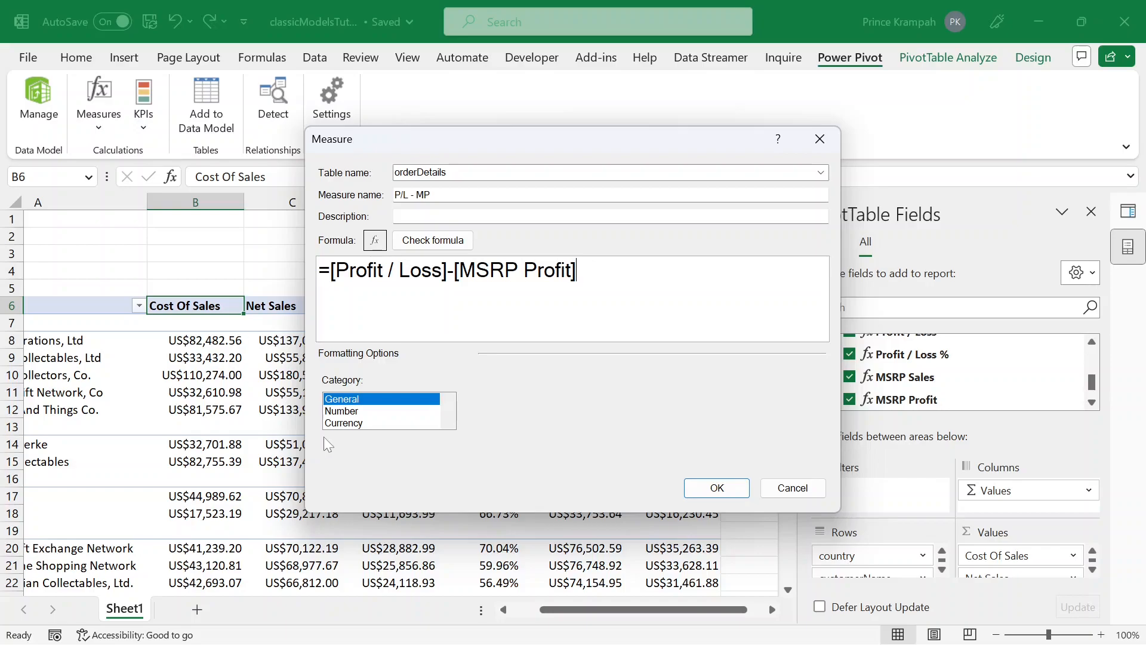
Format the P/L - MP measure as Currency and save it into the PivotTable.
click(346, 423)
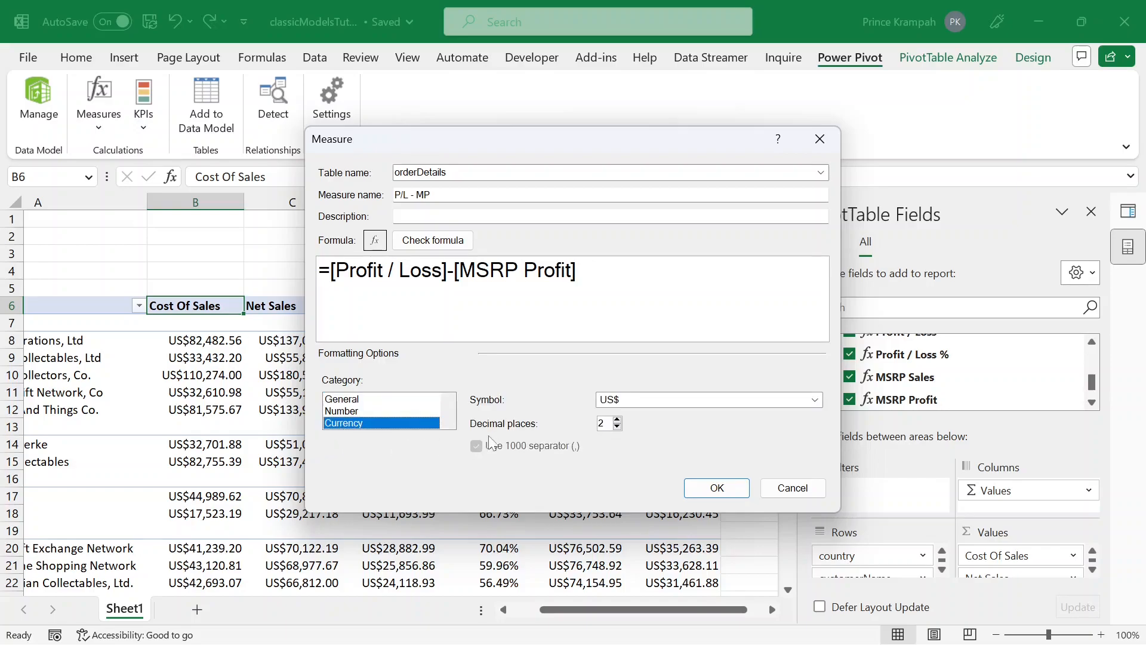
click(716, 488)
drag(696, 613, 757, 613)
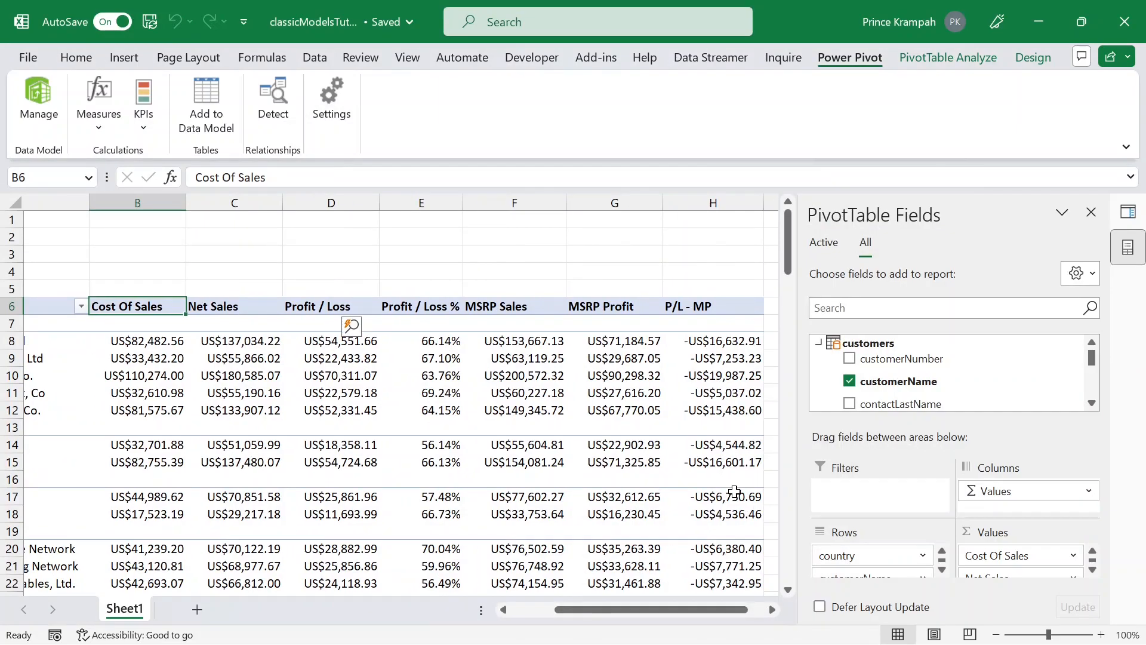
Examine the P/L - MP differences and the other sales figures for the customers in each country.
mouse_move(734, 490)
scroll(734, 382, down, 4)
scroll(724, 406, up, 4)
scroll(711, 397, down, 5)
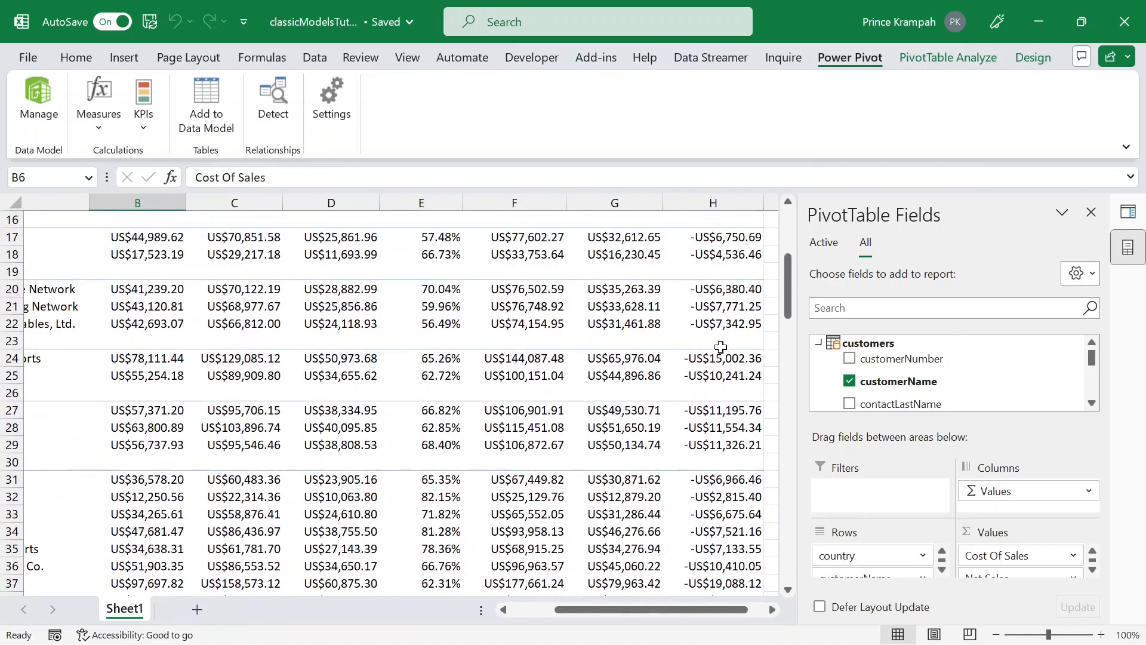
scroll(720, 365, up, 5)
mouse_move(719, 365)
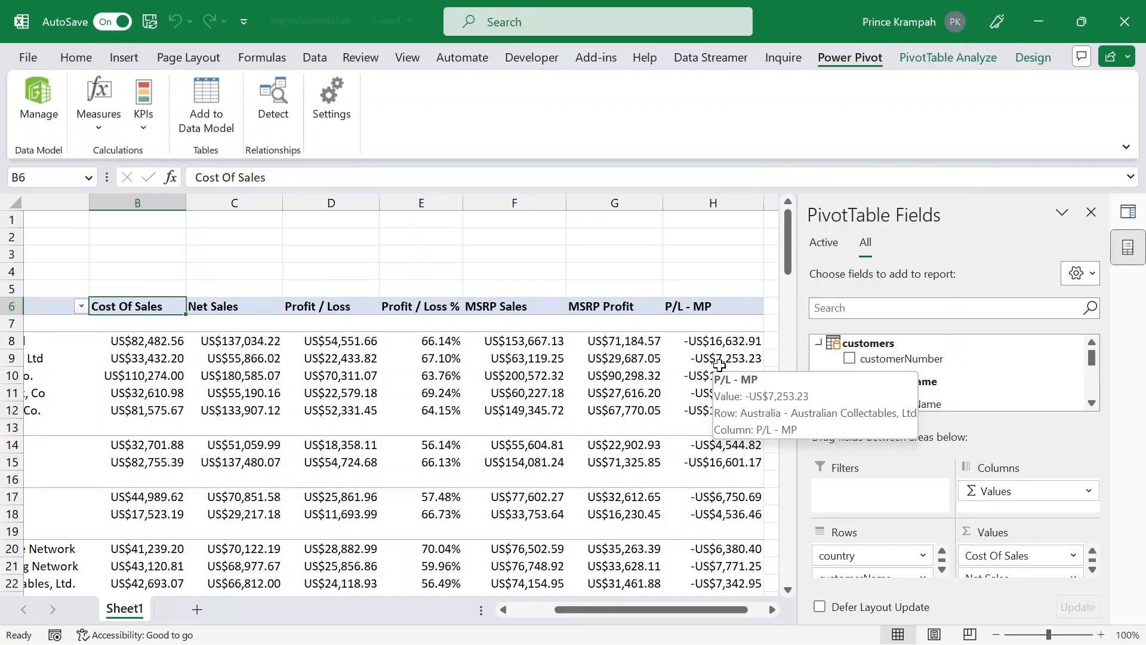
scroll(725, 406, down, 6)
scroll(742, 460, down, 8)
scroll(744, 469, up, 8)
scroll(744, 469, up, 6)
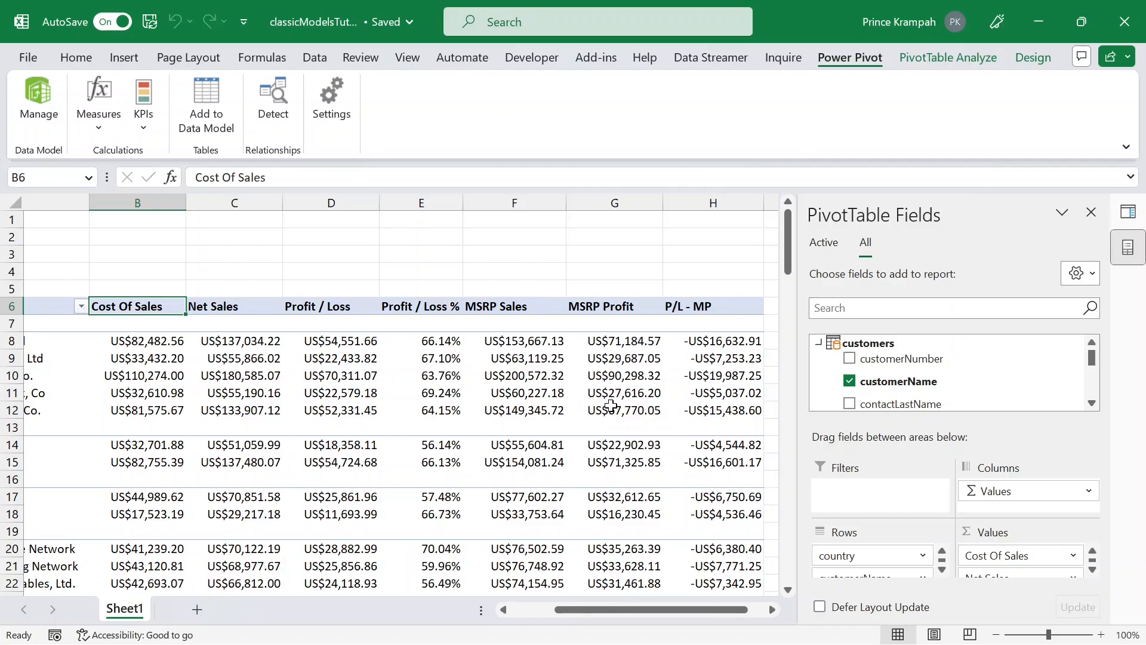
mouse_move(611, 406)
mouse_move(680, 378)
scroll(351, 390, down, 4)
scroll(581, 616, left, 3)
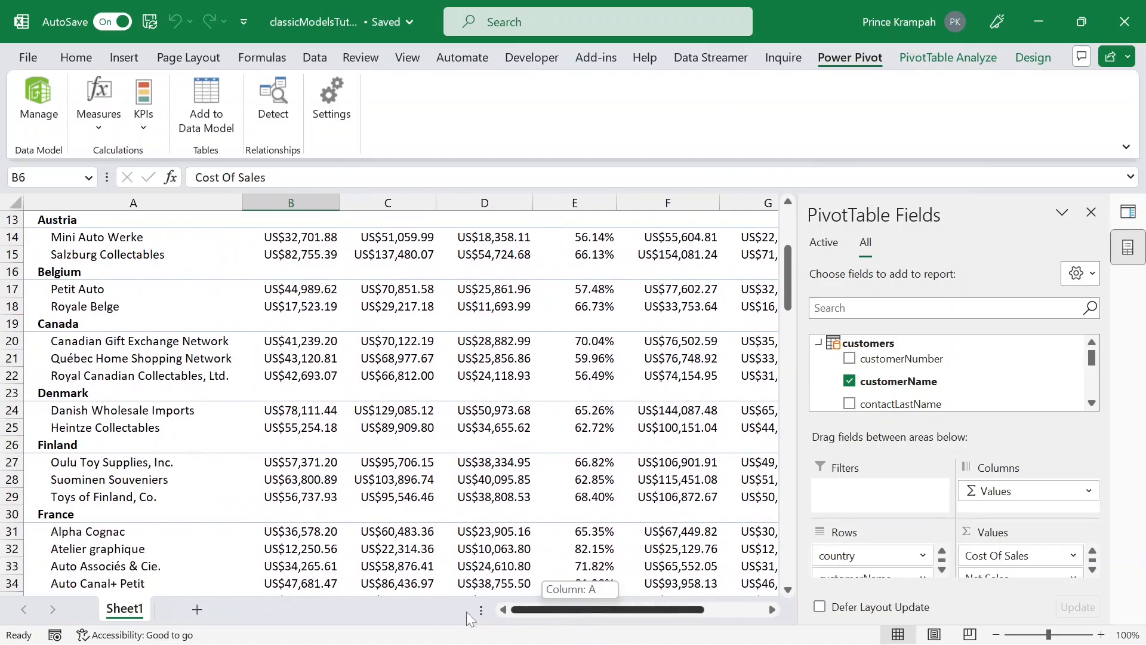
scroll(259, 396, down, 7)
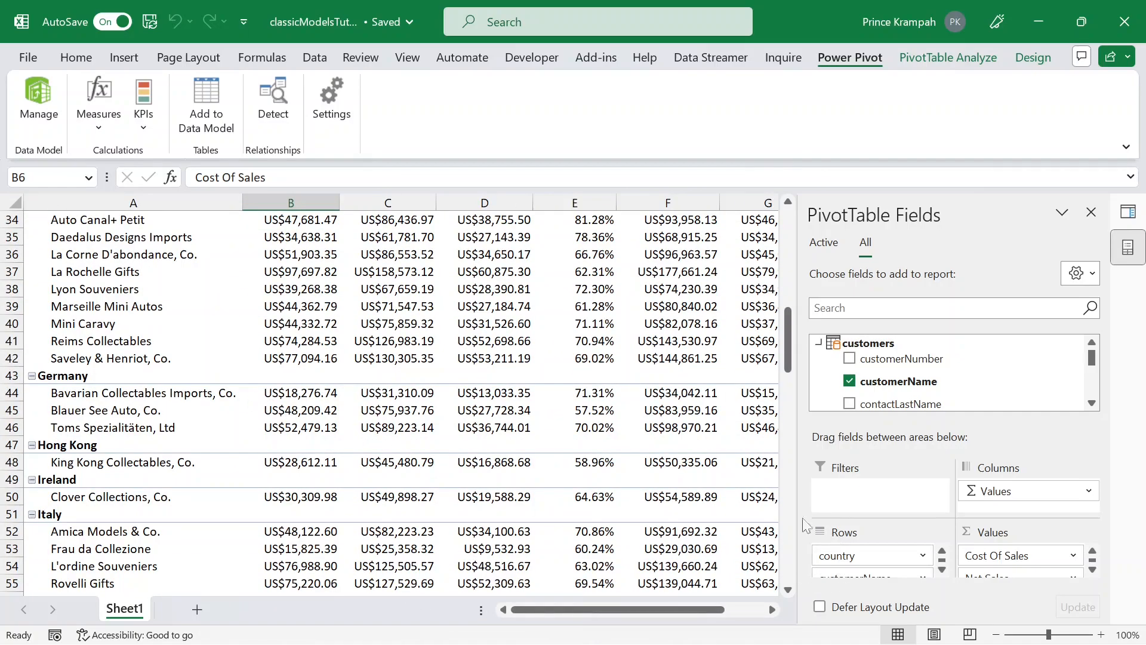
scroll(101, 378, up, 11)
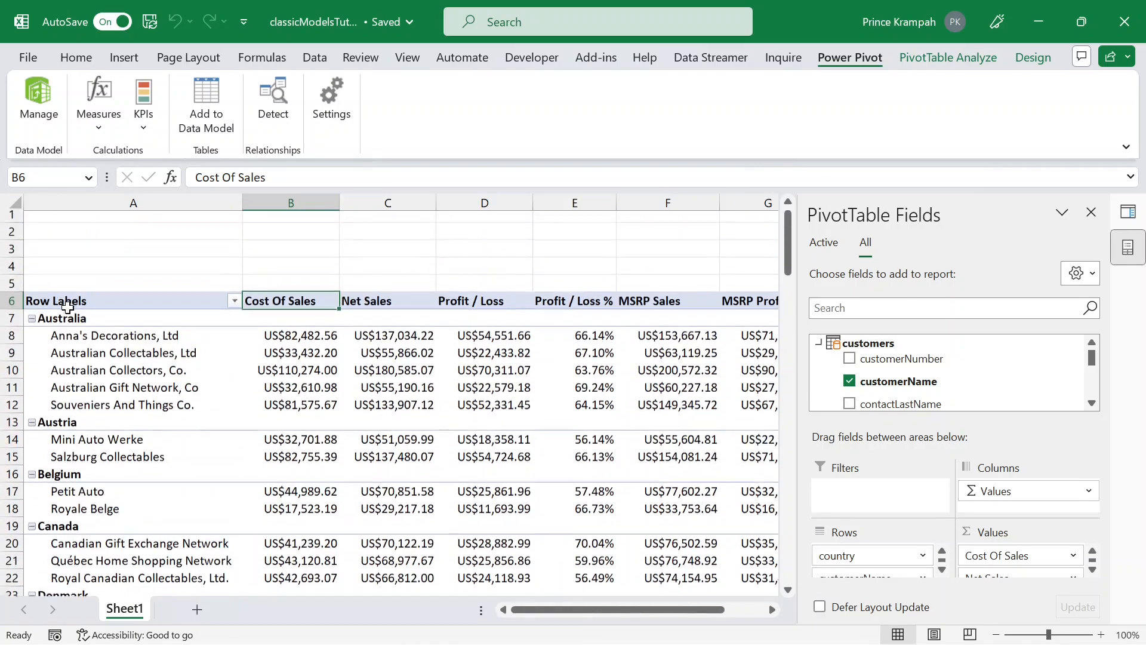
Move country from the PivotTable rows to the filters and add financial_quarter and year as filters, with the field list undocked.
drag(857, 556, 861, 507)
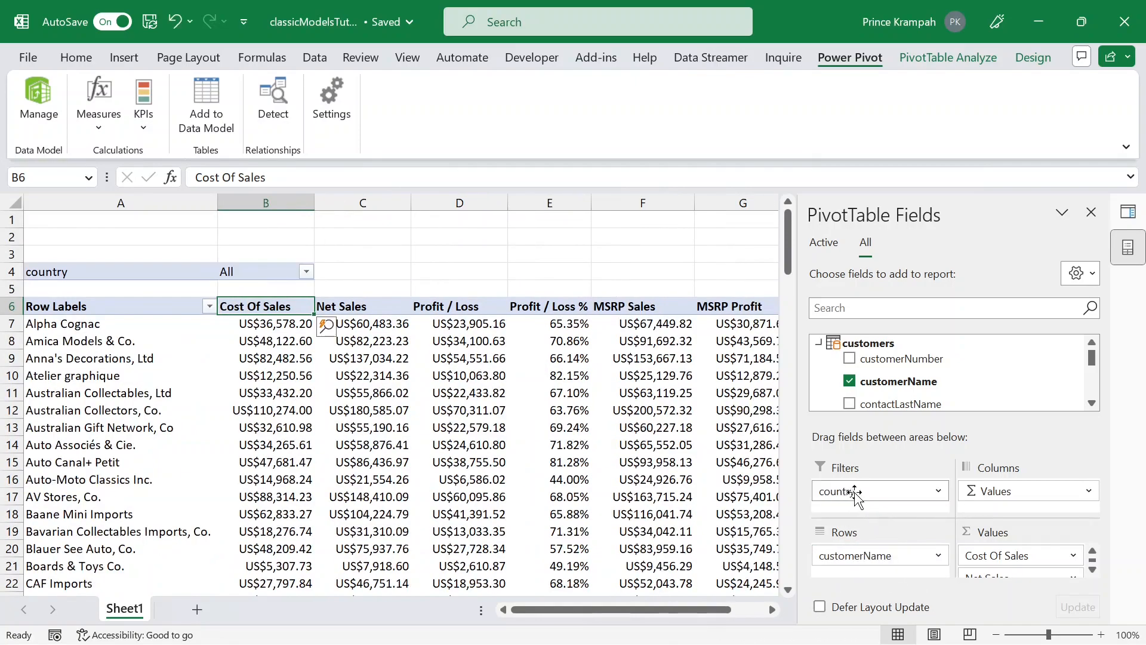
drag(916, 214, 624, 82)
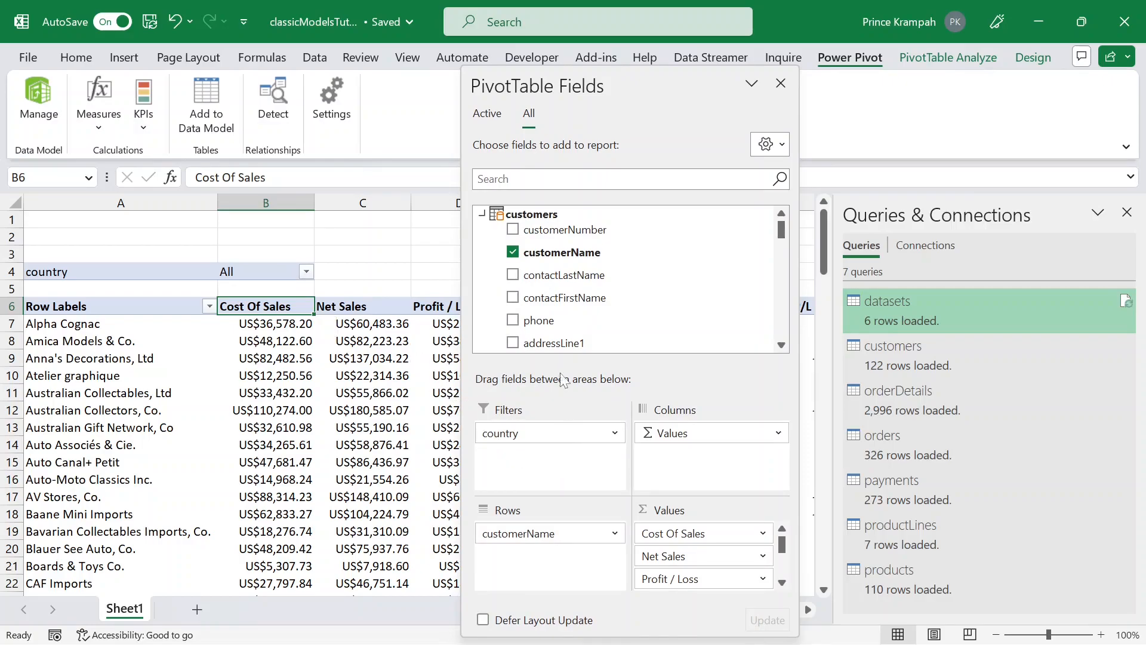
scroll(565, 307, down, 5)
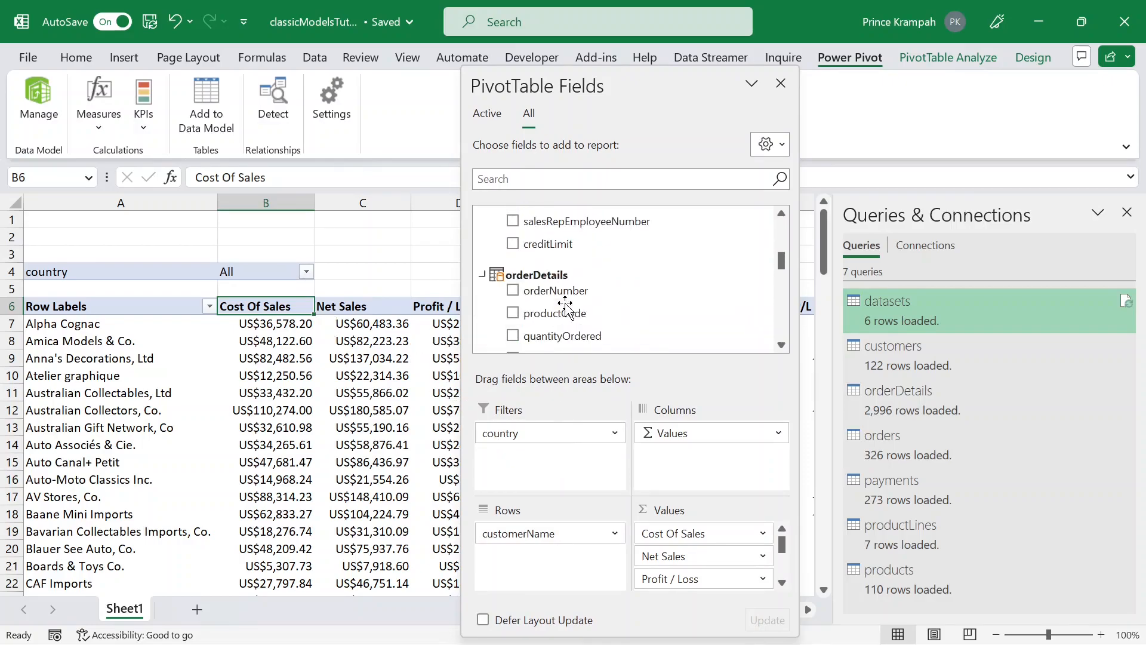
scroll(565, 306, down, 4)
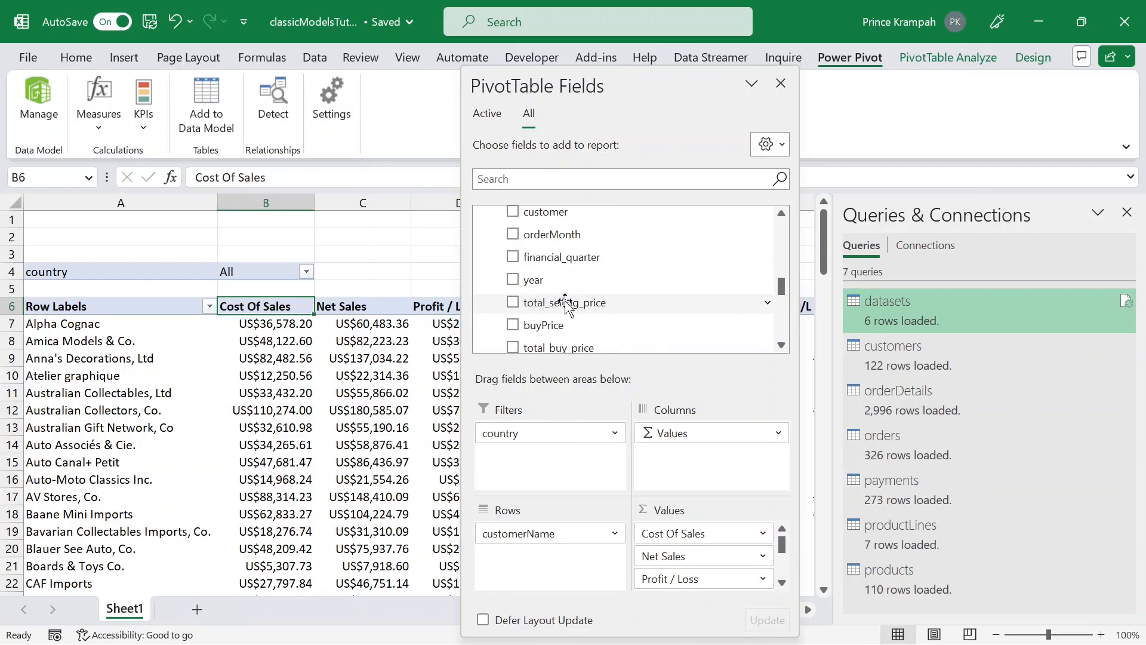
drag(558, 256, 541, 450)
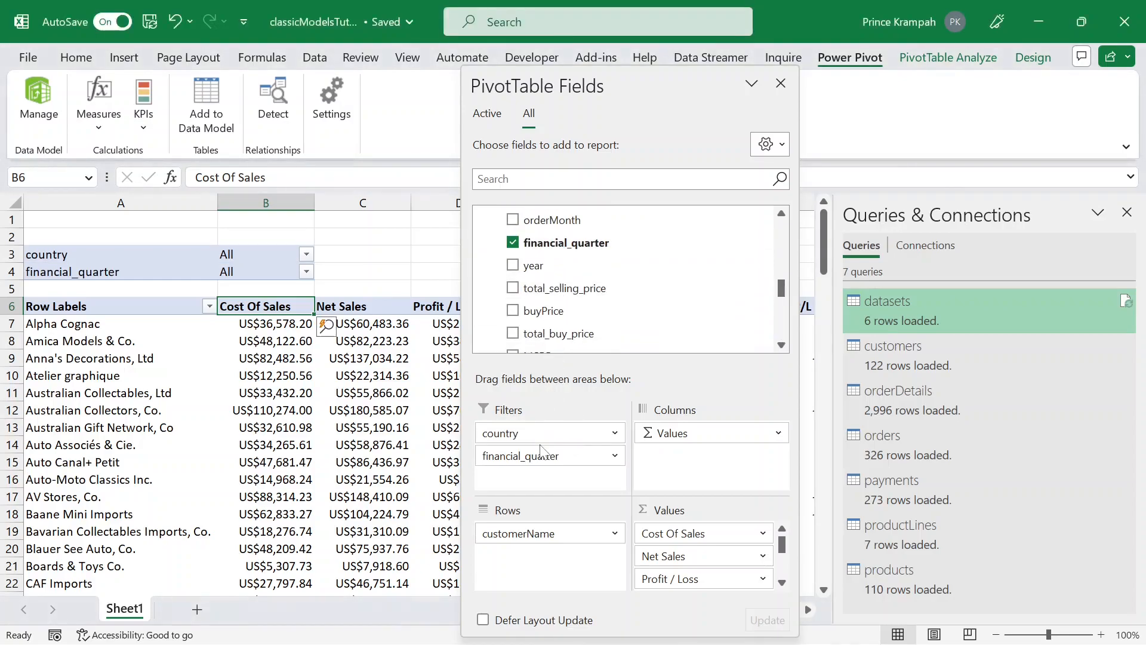
drag(530, 265, 530, 470)
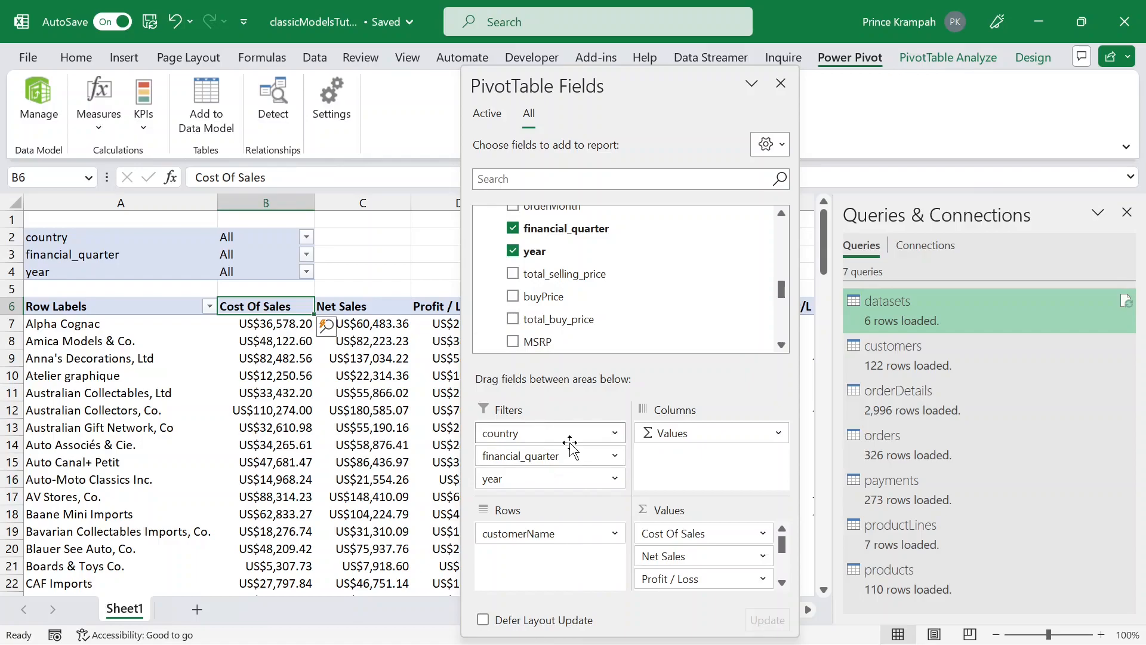
Filter the PivotTable's country to France only, with multiple item selection enabled.
click(306, 238)
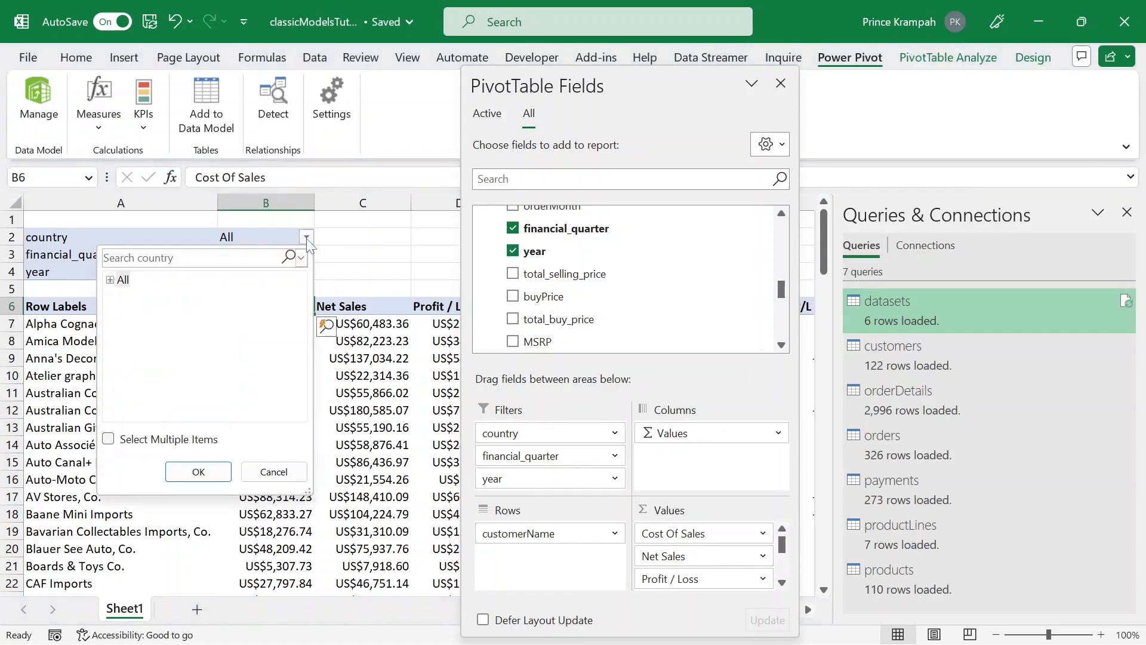
click(110, 280)
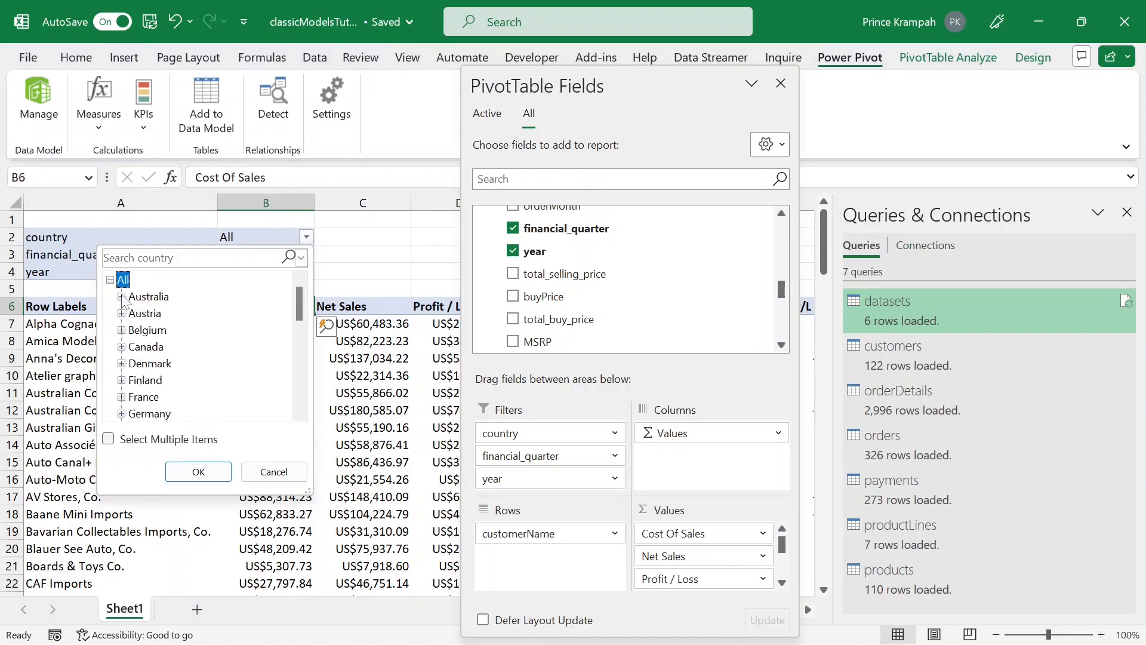
click(109, 439)
click(120, 280)
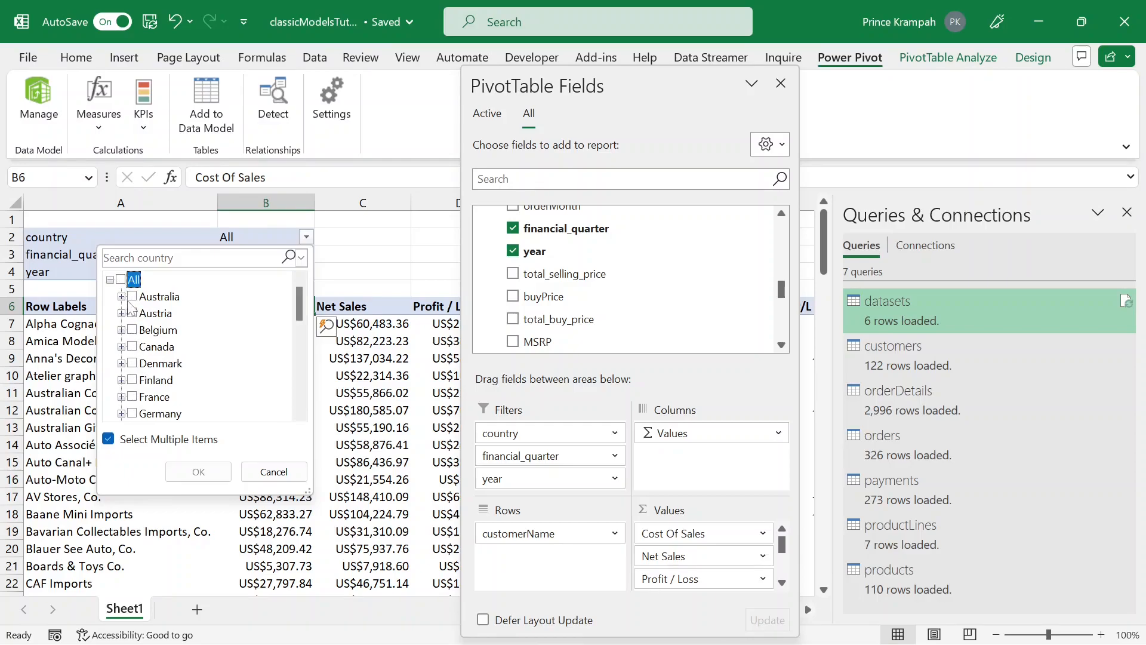
click(132, 396)
click(198, 472)
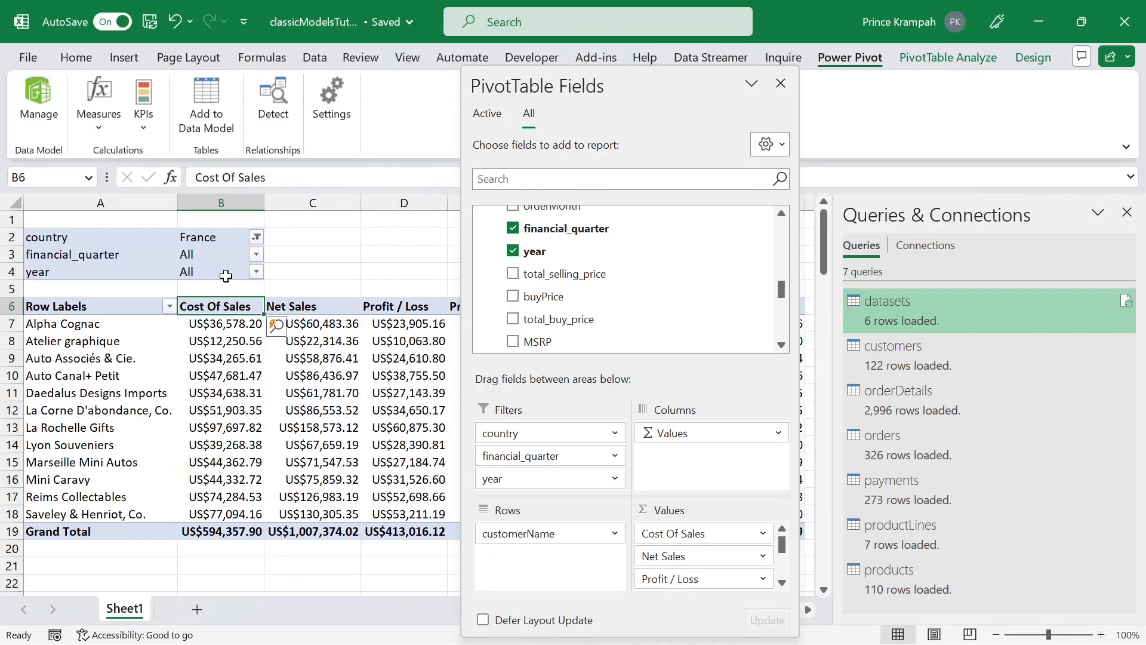
Filter the PivotTable's financial_quarter to Q1 only, with multiple item selection enabled.
click(256, 255)
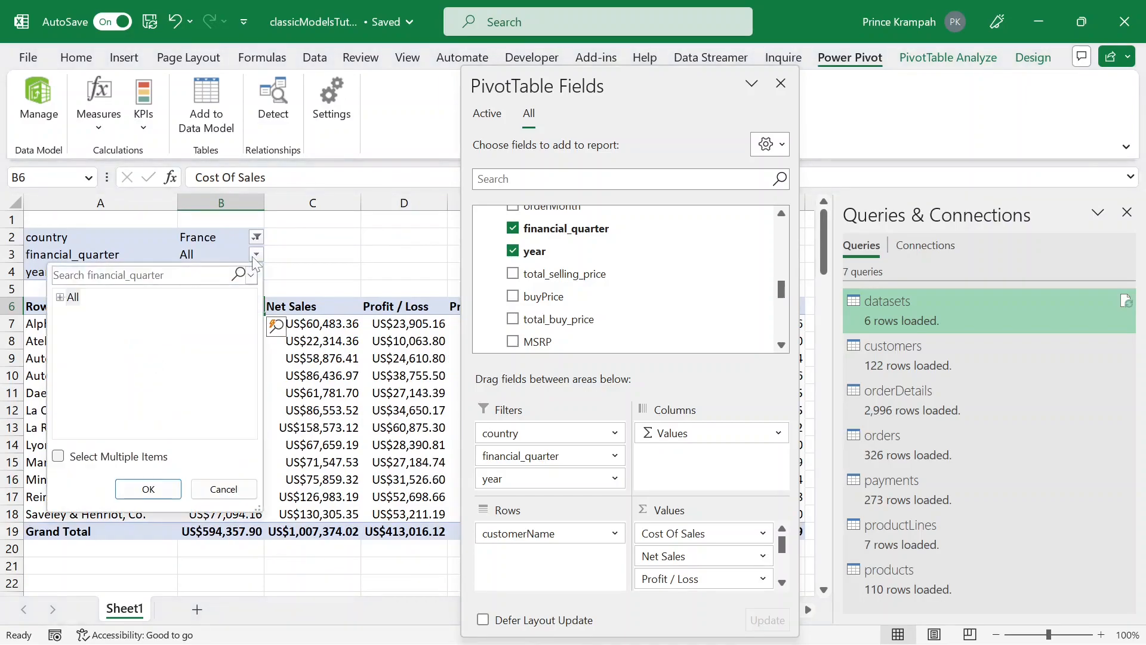
click(60, 297)
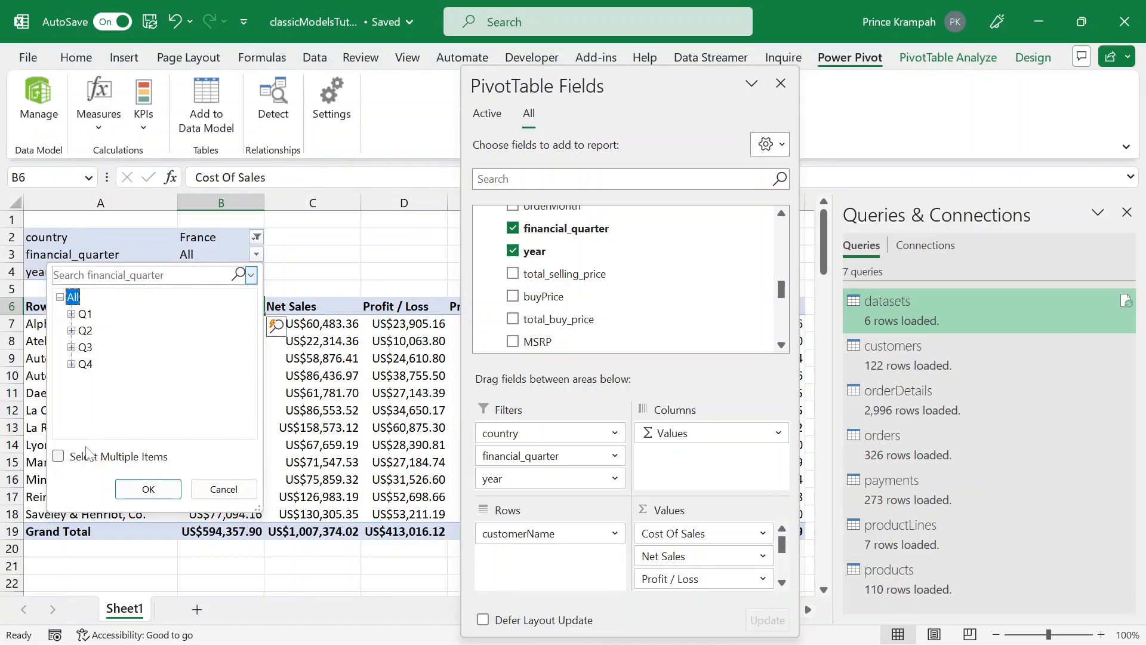
click(59, 456)
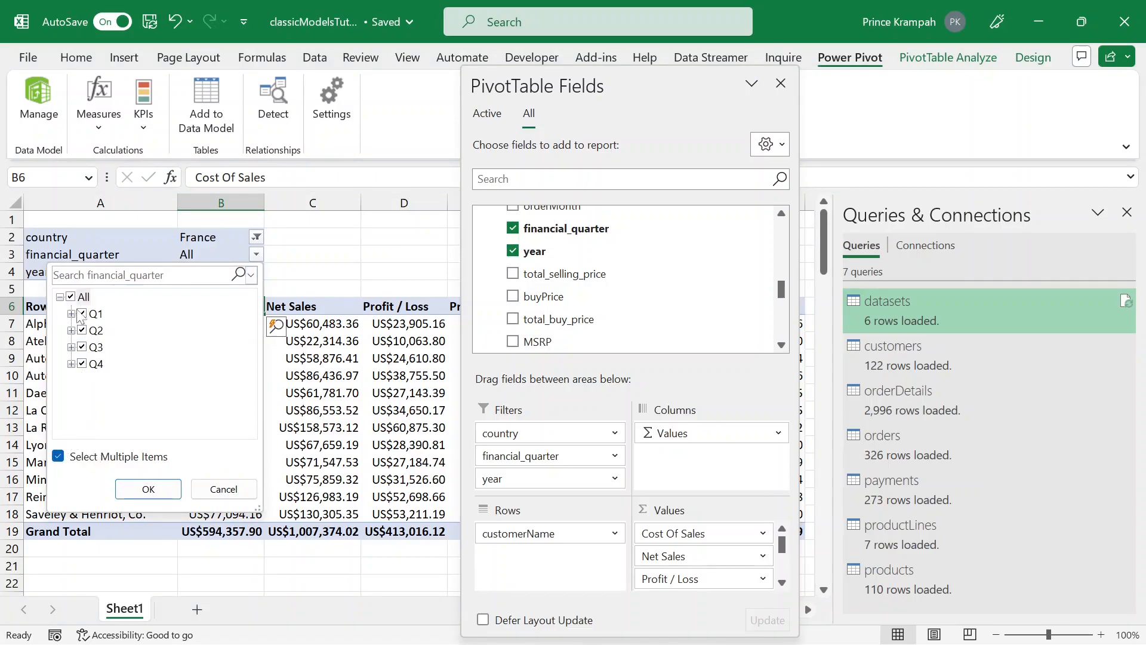
click(71, 297)
click(82, 313)
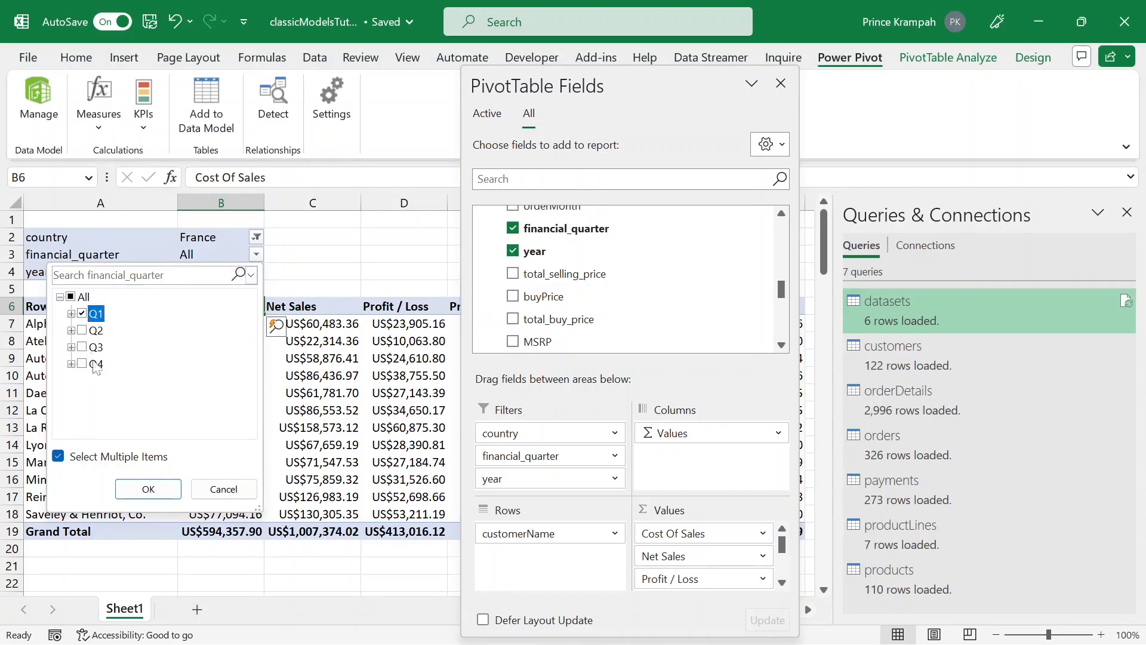
click(149, 489)
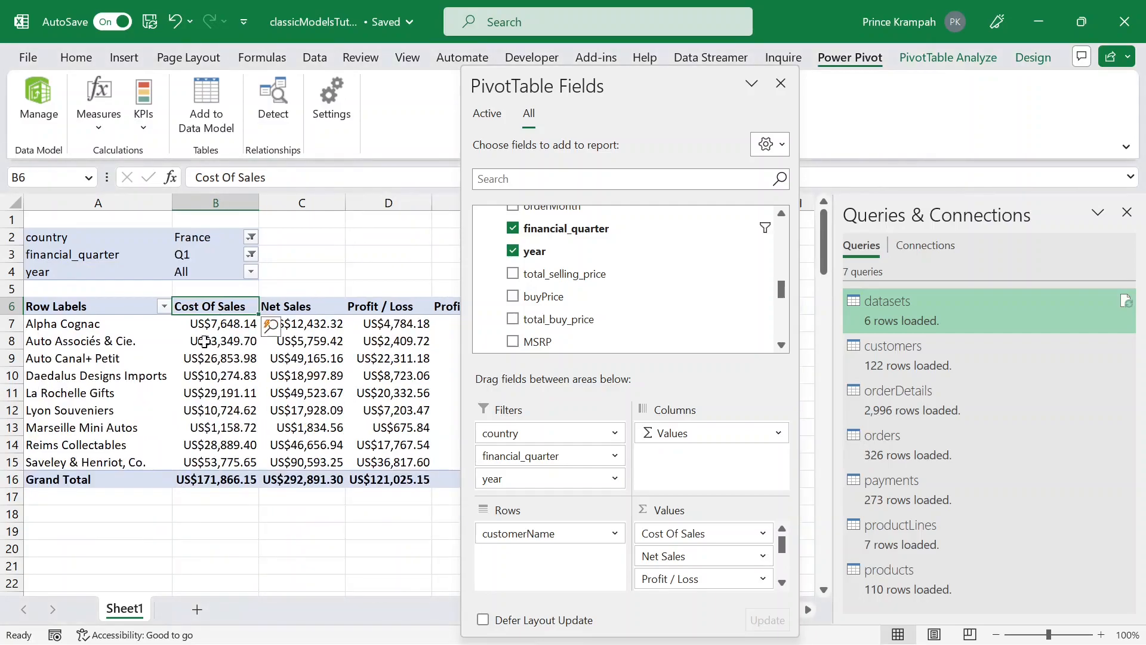
Filter the PivotTable's year to 2003 only, with multiple item selection enabled.
click(251, 272)
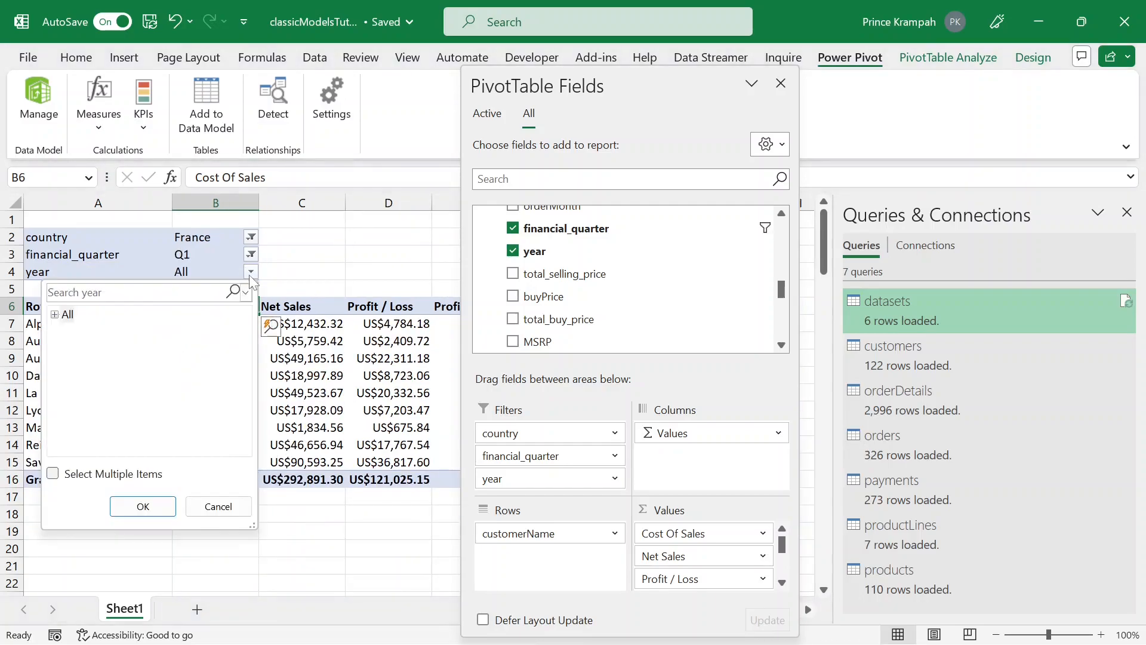
click(54, 314)
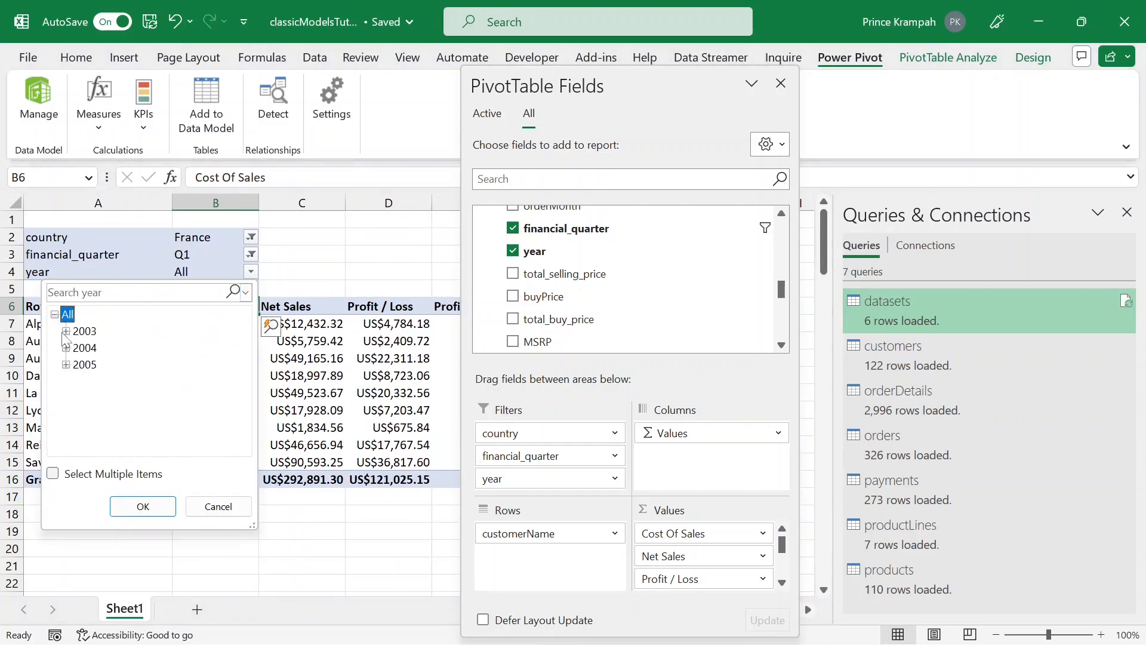
click(53, 474)
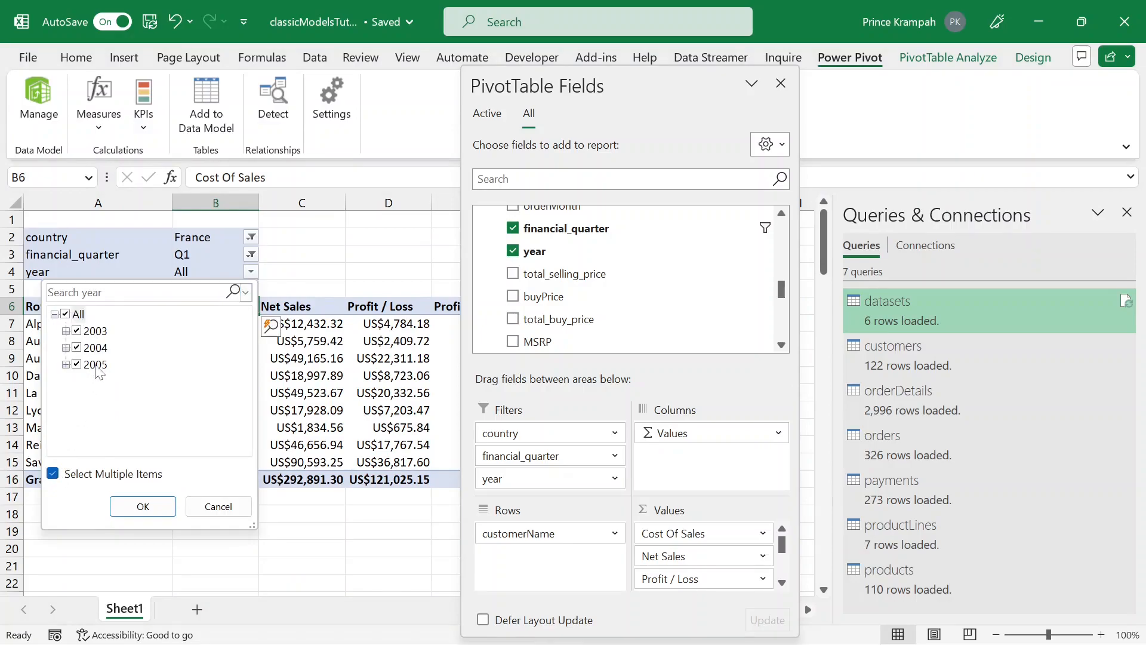
click(65, 315)
click(75, 331)
click(143, 505)
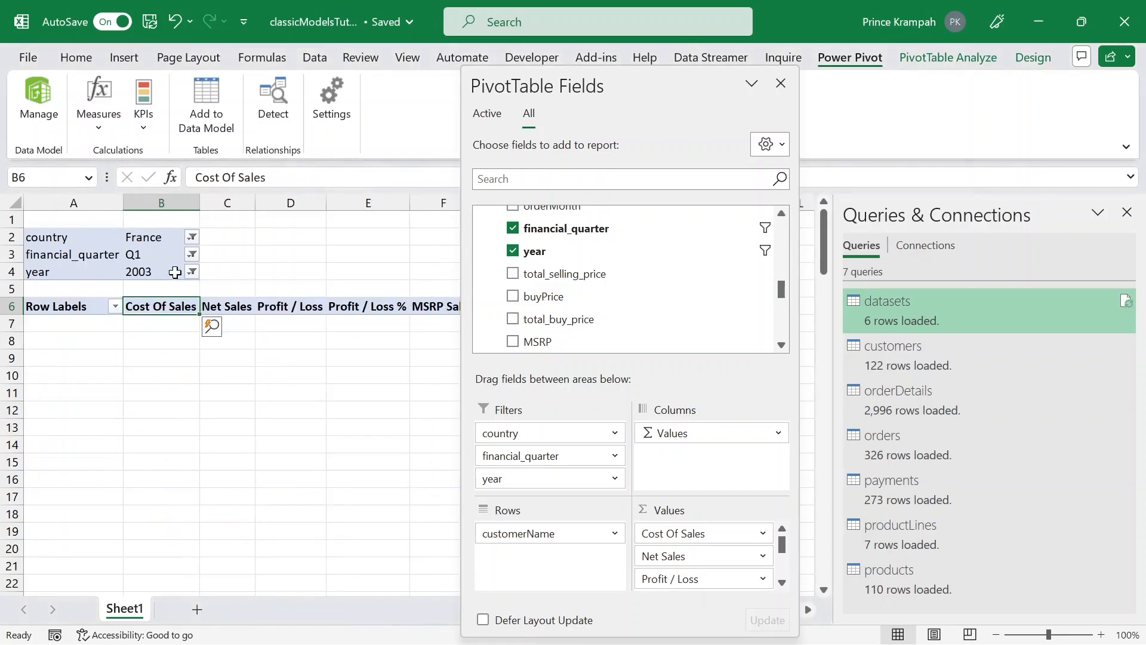
Include 2004 alongside 2003 in the PivotTable's year filter.
click(192, 271)
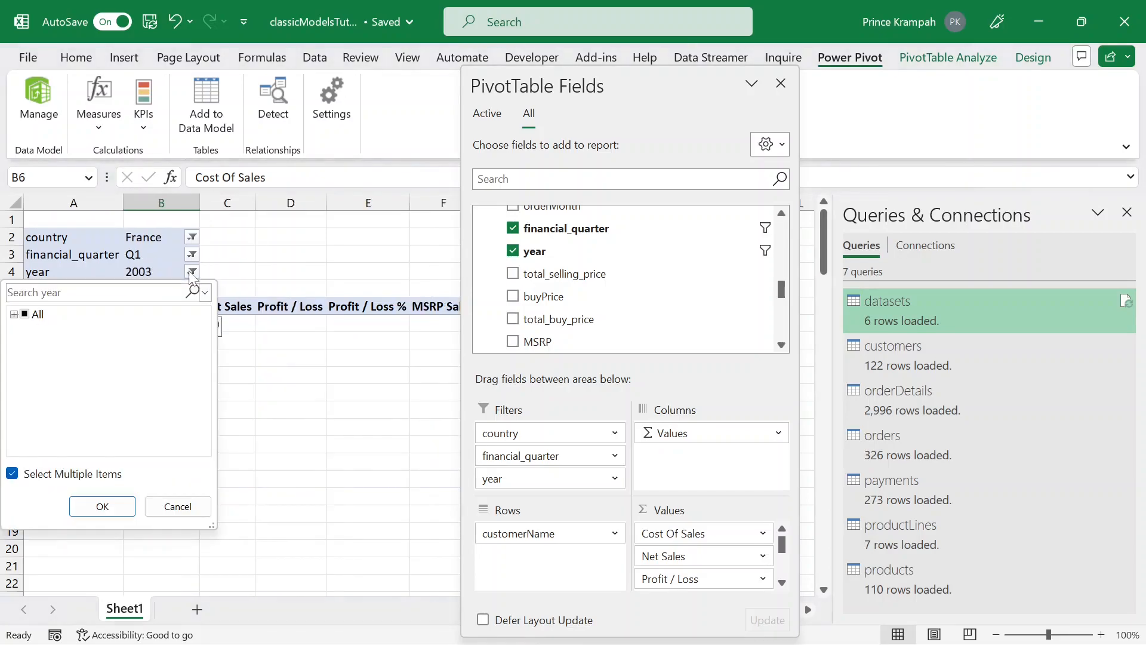
click(14, 314)
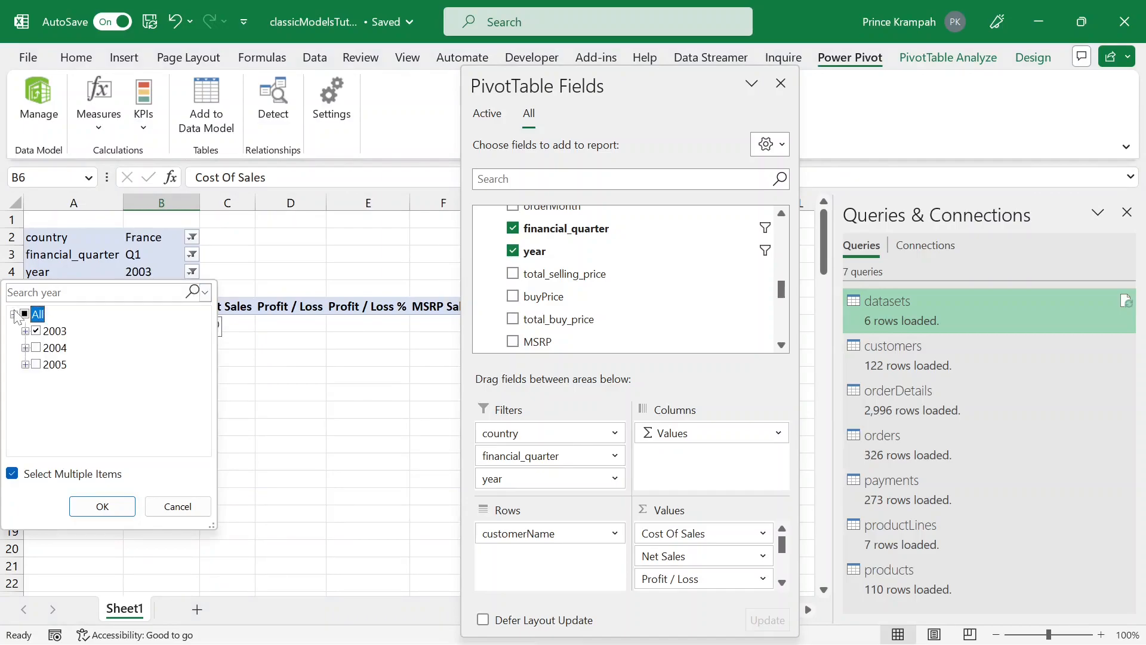
click(35, 347)
click(102, 505)
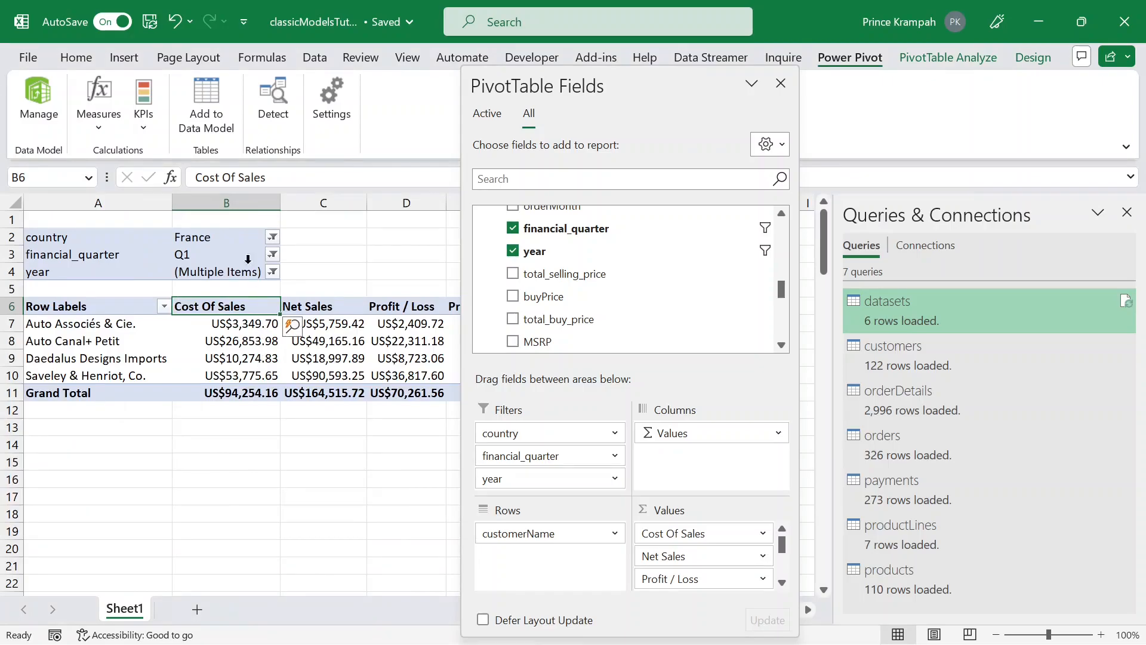
Dock the PivotTable field list beside the sheet and include 2005 in the year filter so all years are selected.
drag(566, 93, 945, 179)
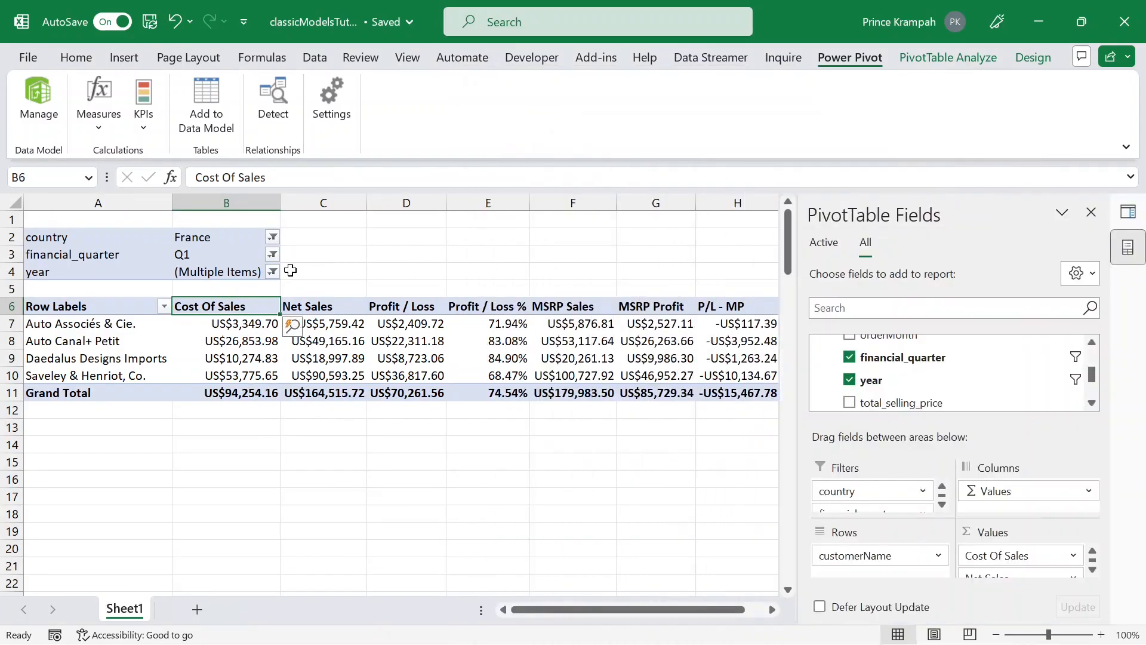
click(272, 272)
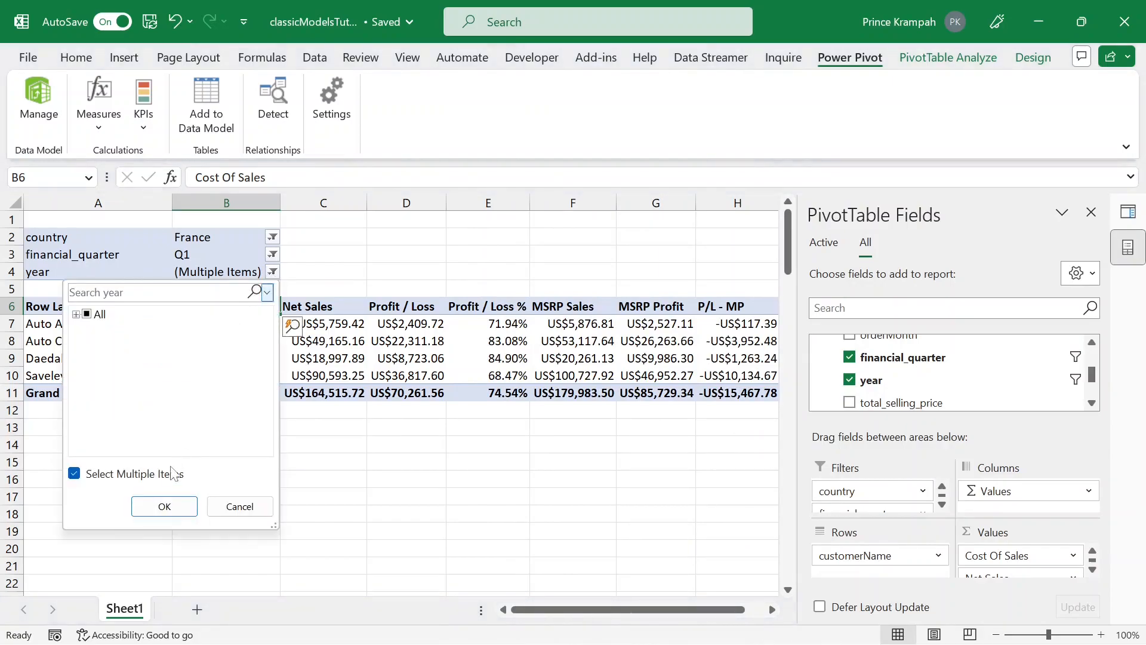
click(76, 315)
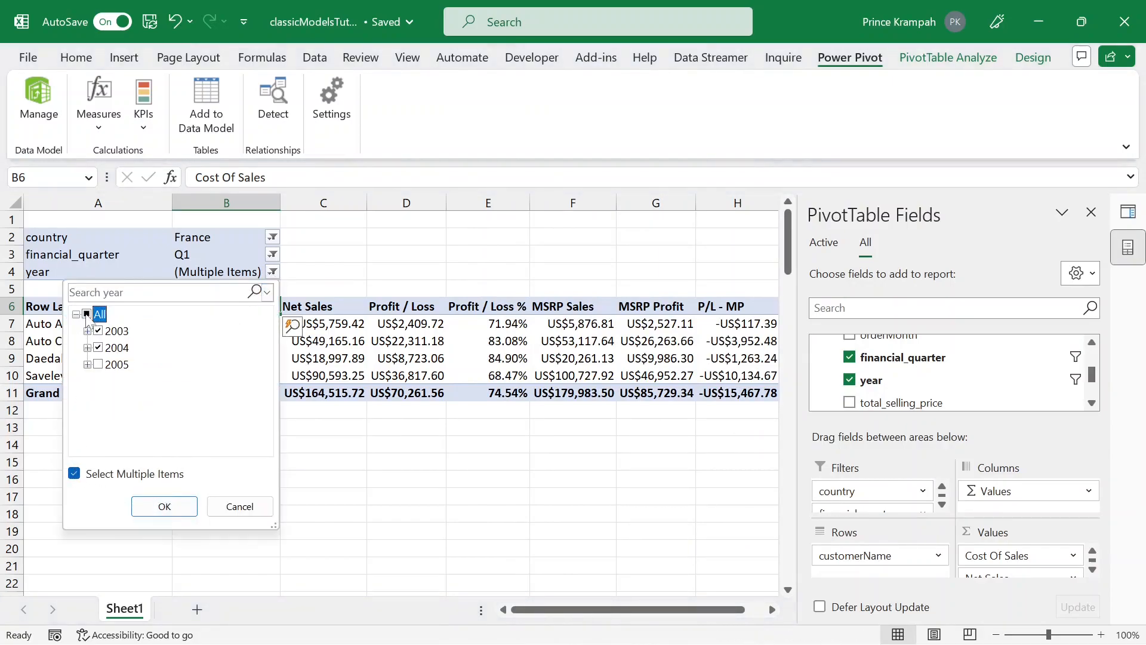
click(116, 364)
click(164, 507)
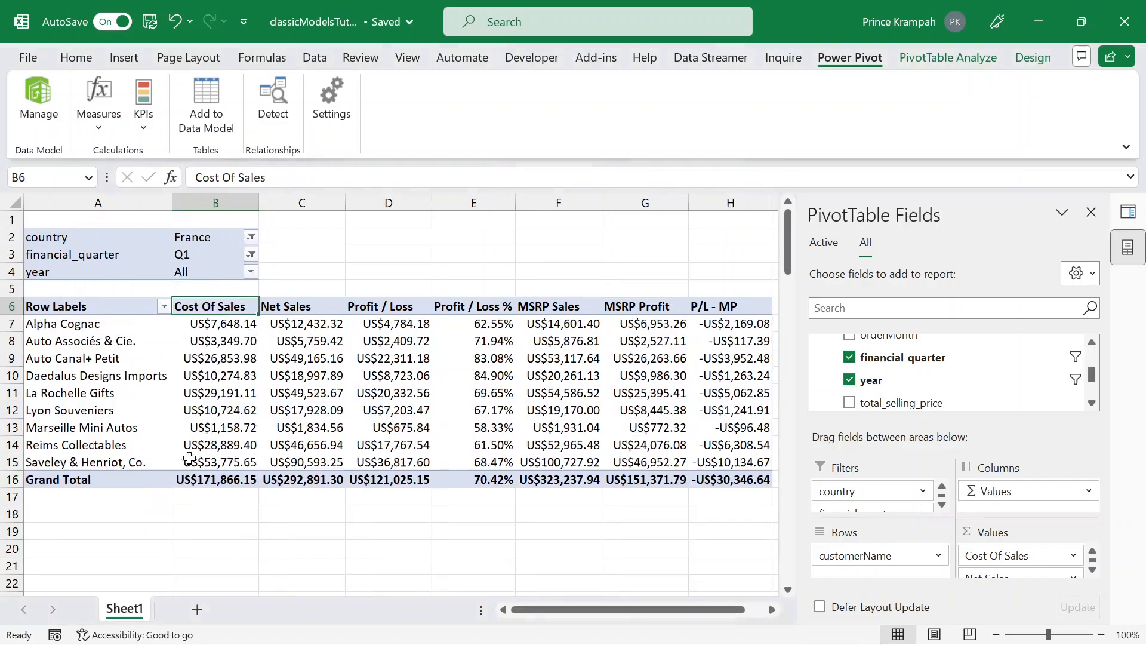
Include Q2, Q3 and Q4 in the financial_quarter filter so all quarters are selected.
click(250, 255)
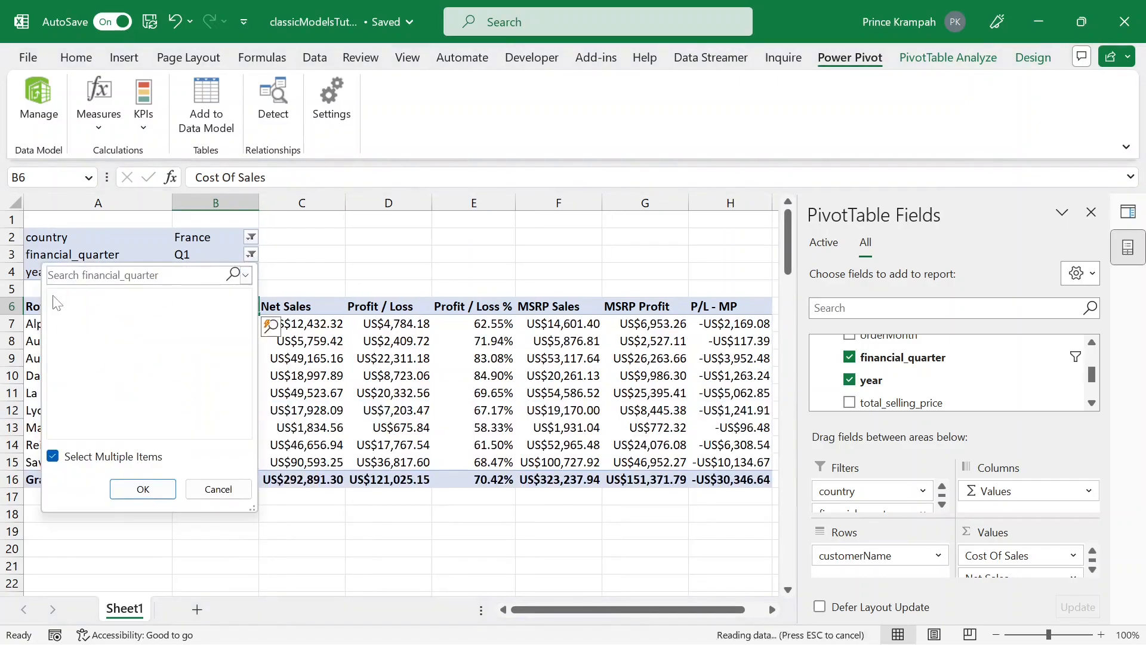
click(54, 296)
click(76, 330)
click(77, 347)
click(77, 365)
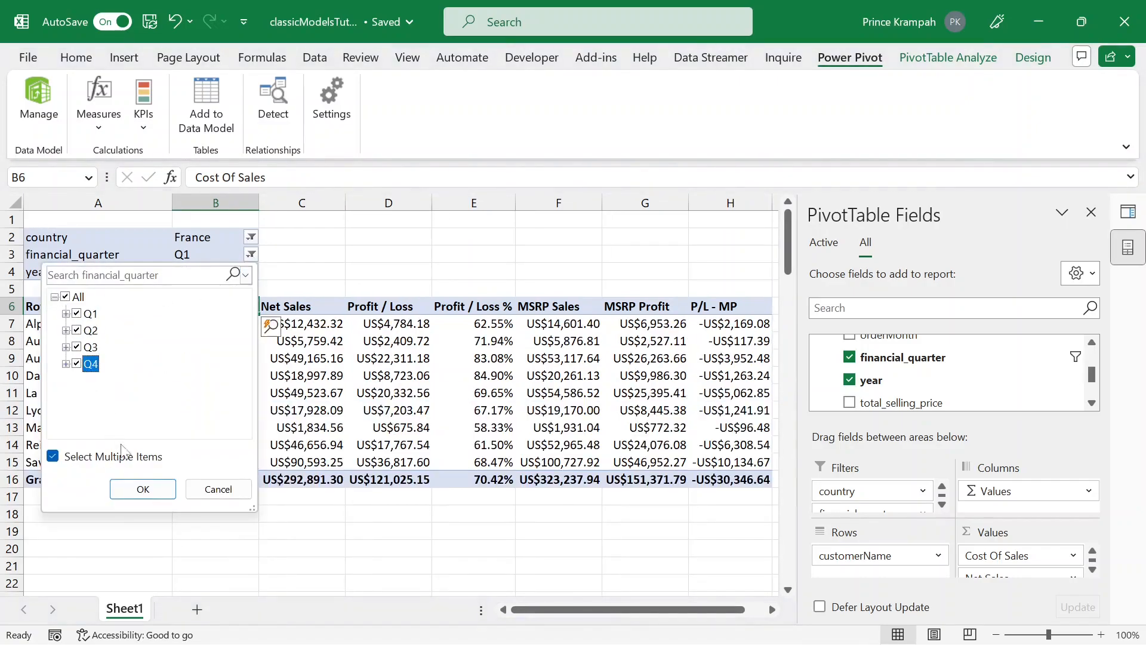
click(143, 489)
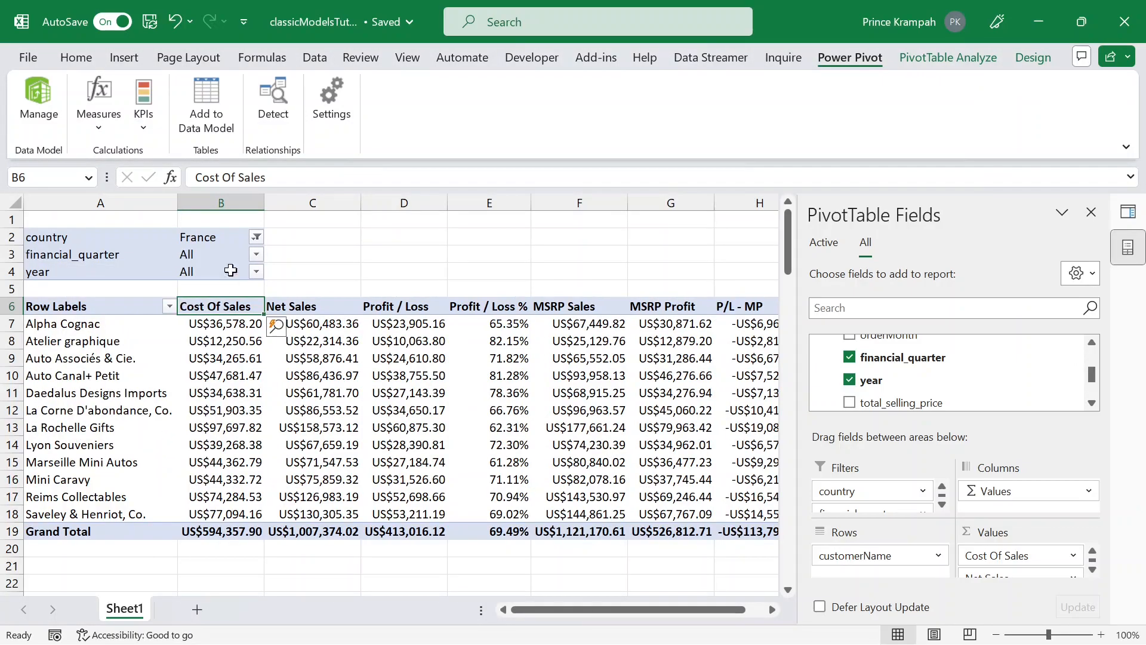
Reset the PivotTable's country filter to include all countries.
click(256, 237)
click(60, 279)
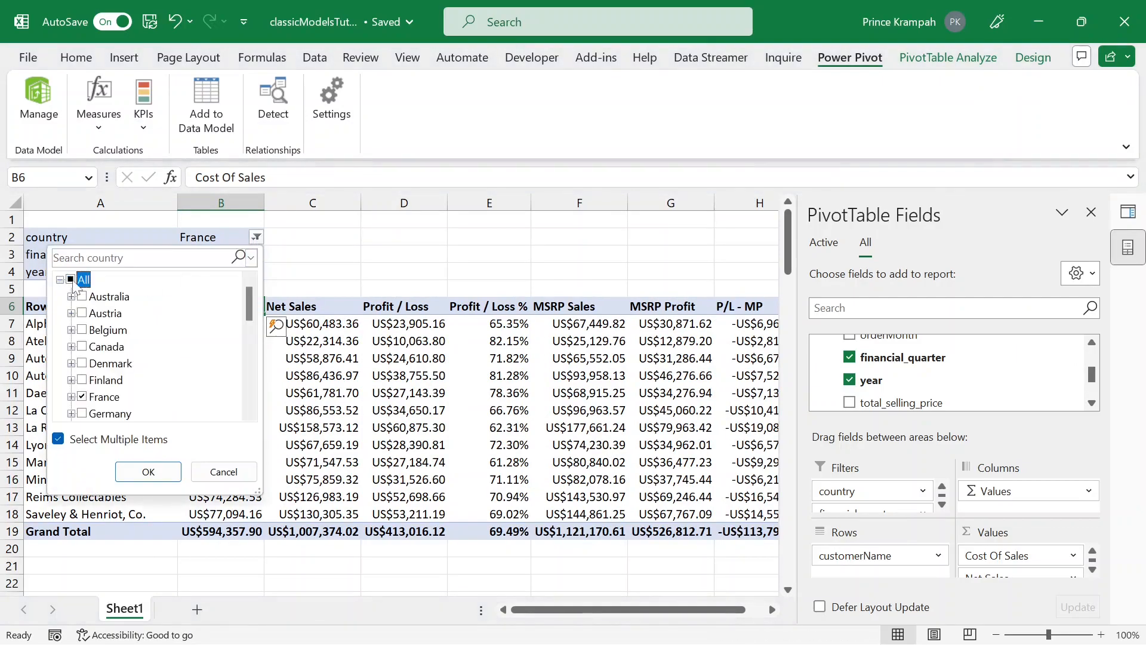
click(148, 472)
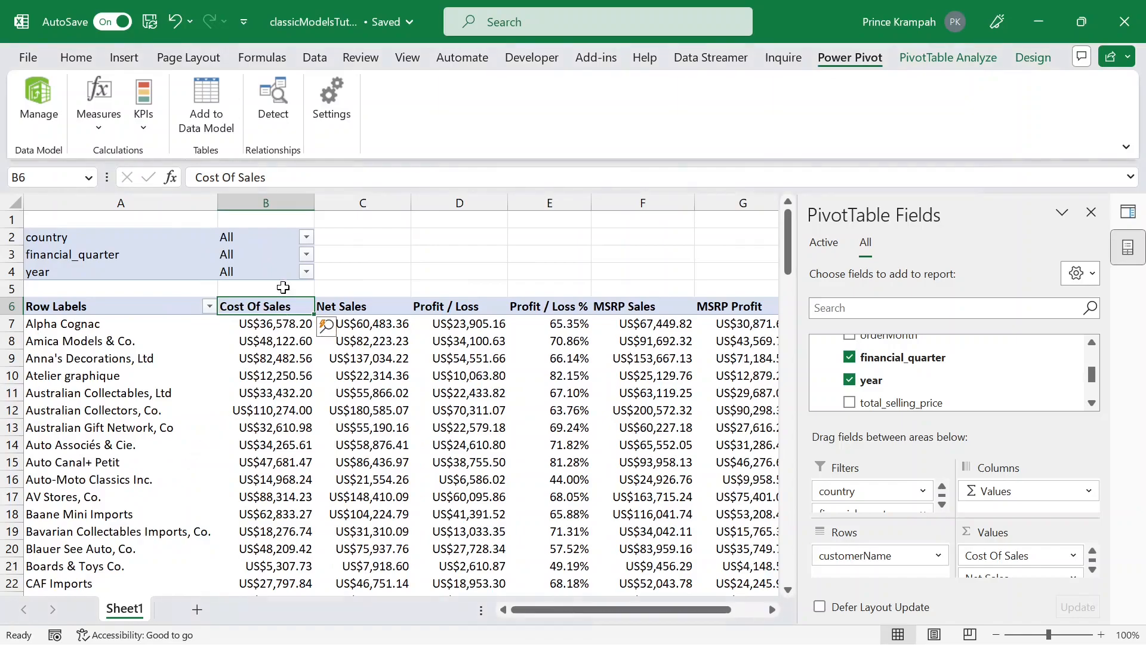
Restrict the PivotTable's country filter to France again, with all other countries deselected.
click(306, 238)
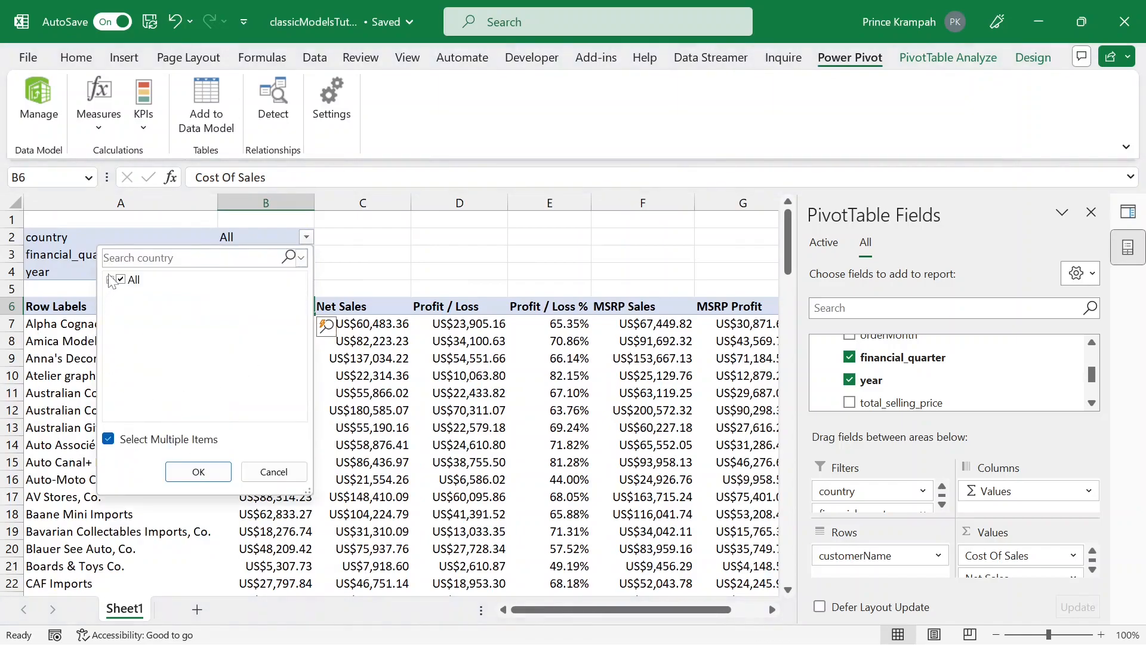
click(110, 279)
click(120, 279)
click(133, 396)
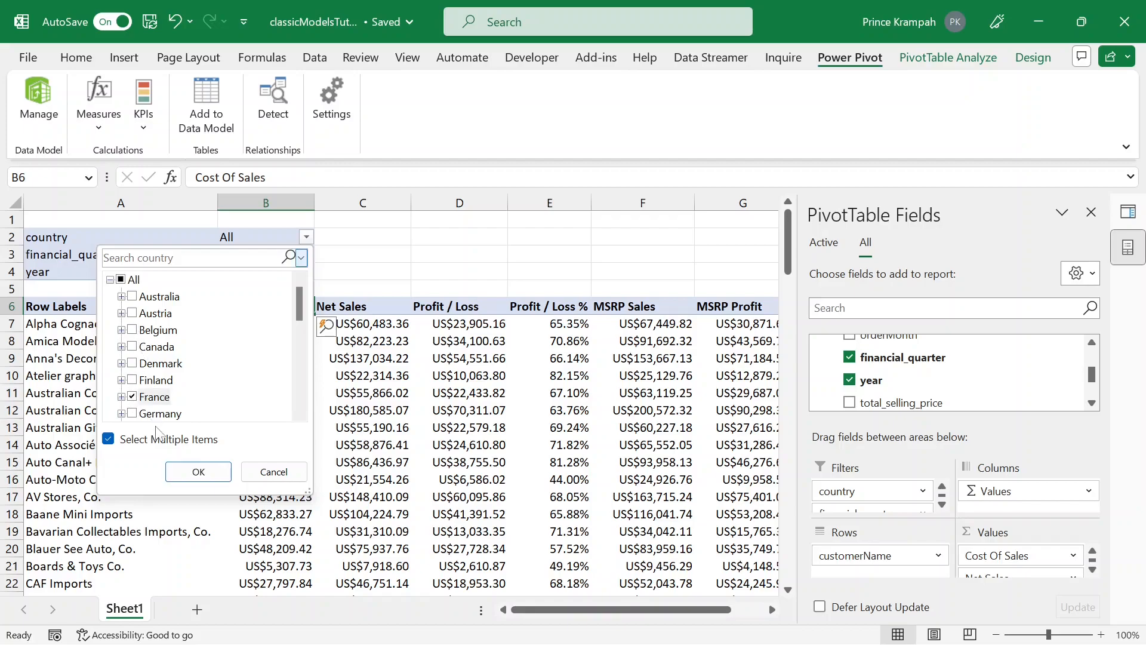
click(198, 471)
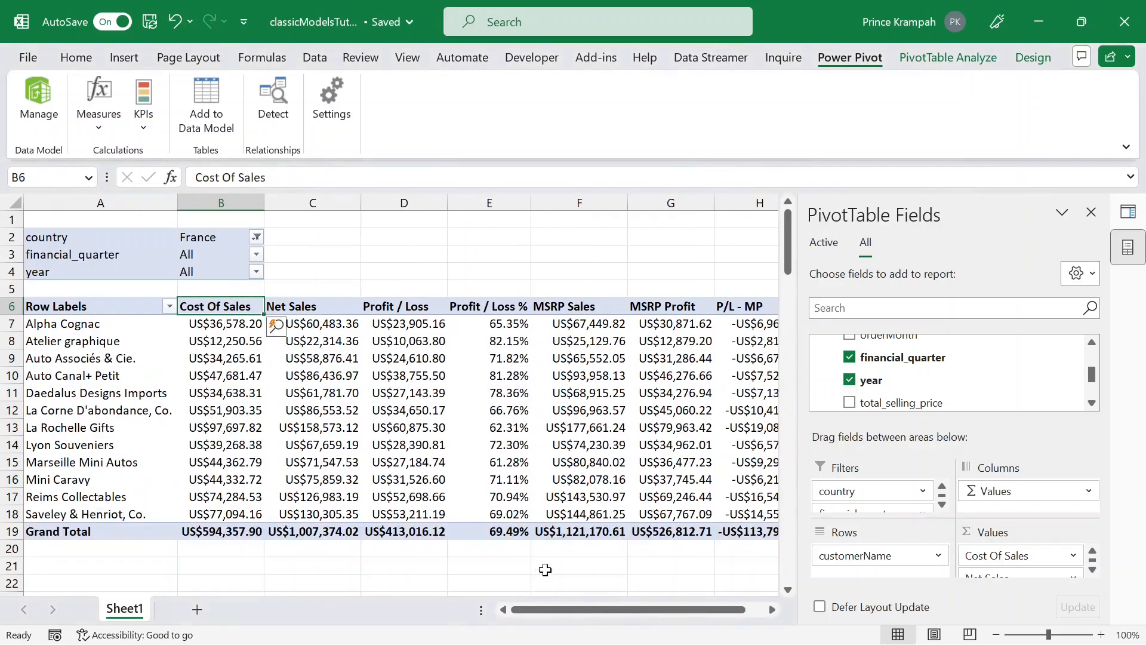
Switch to the slide presentation in Chrome and examine the sample Classic Models Financial Report on the "Things will go over" slide.
drag(555, 609, 604, 615)
key(super+Tab)
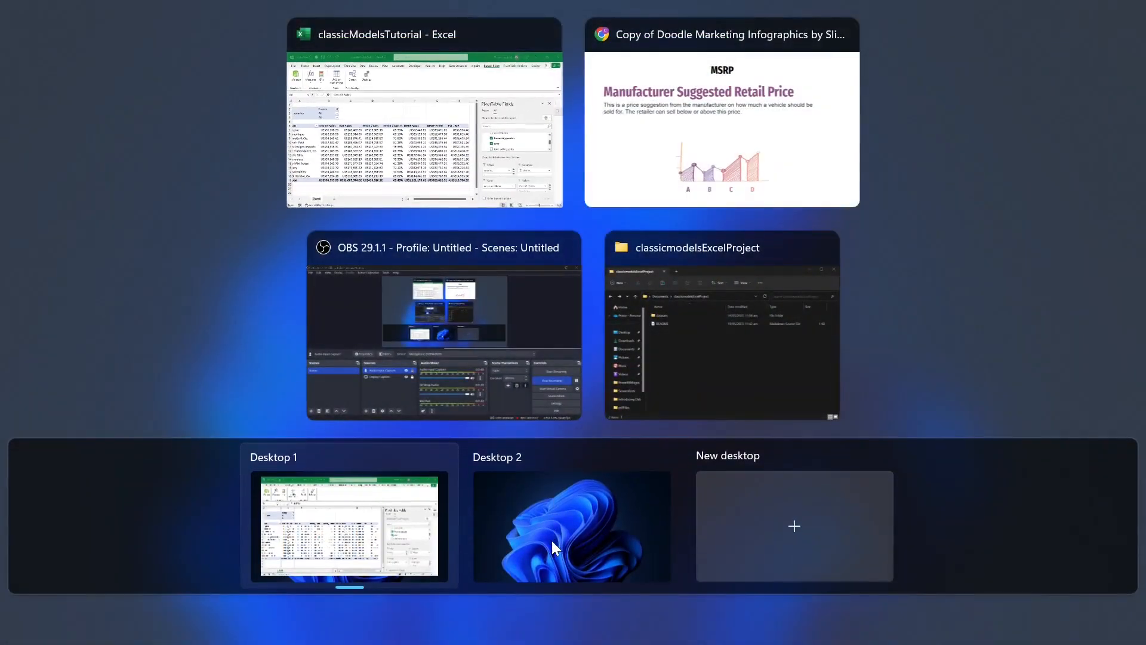
click(736, 190)
key(Left)
key(Left)
key(Left)
key(Left)
key(Left)
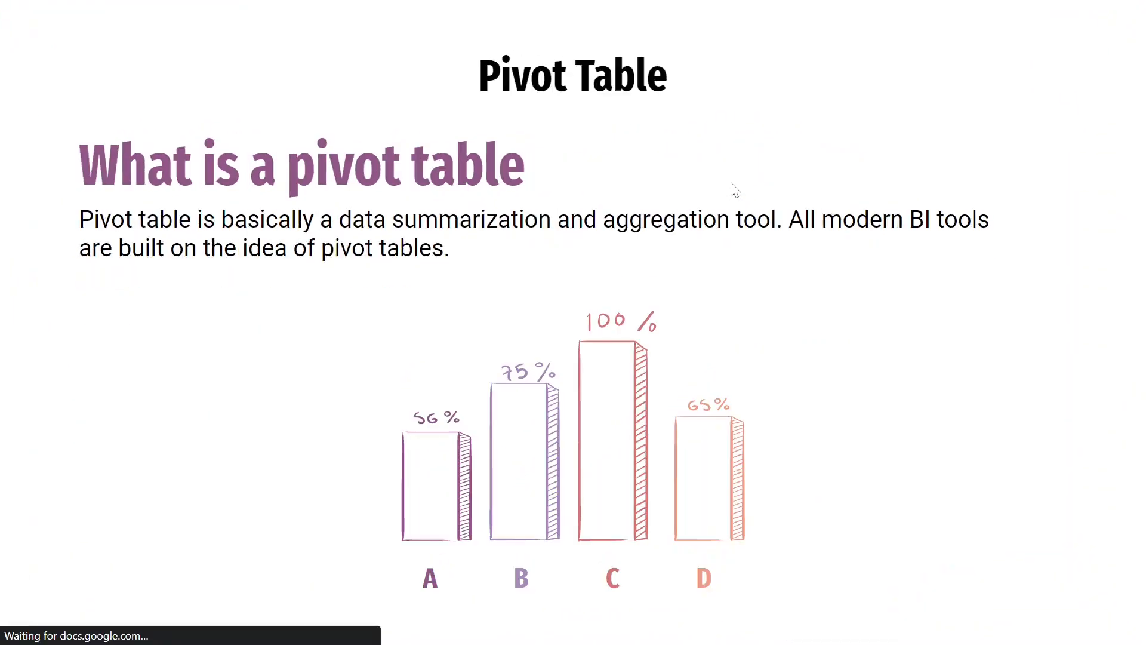
key(Left)
key(Left)
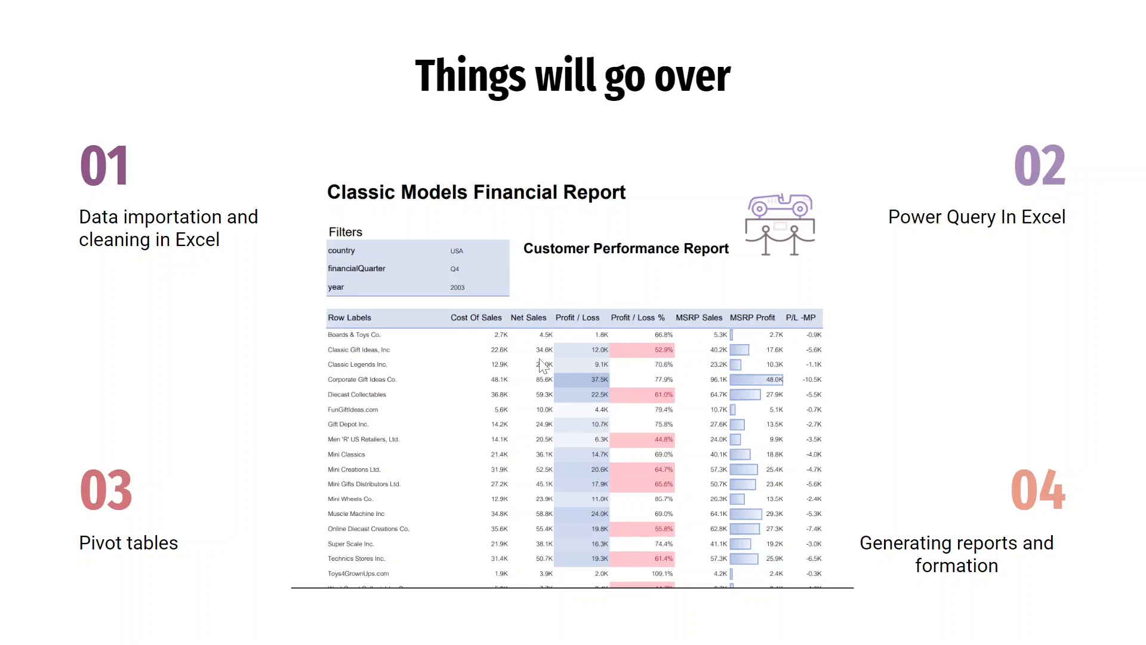
Return to the classicModelsTutorial workbook in Excel and filter the PivotTable's financial_quarter to Q4 only.
key(super+Tab)
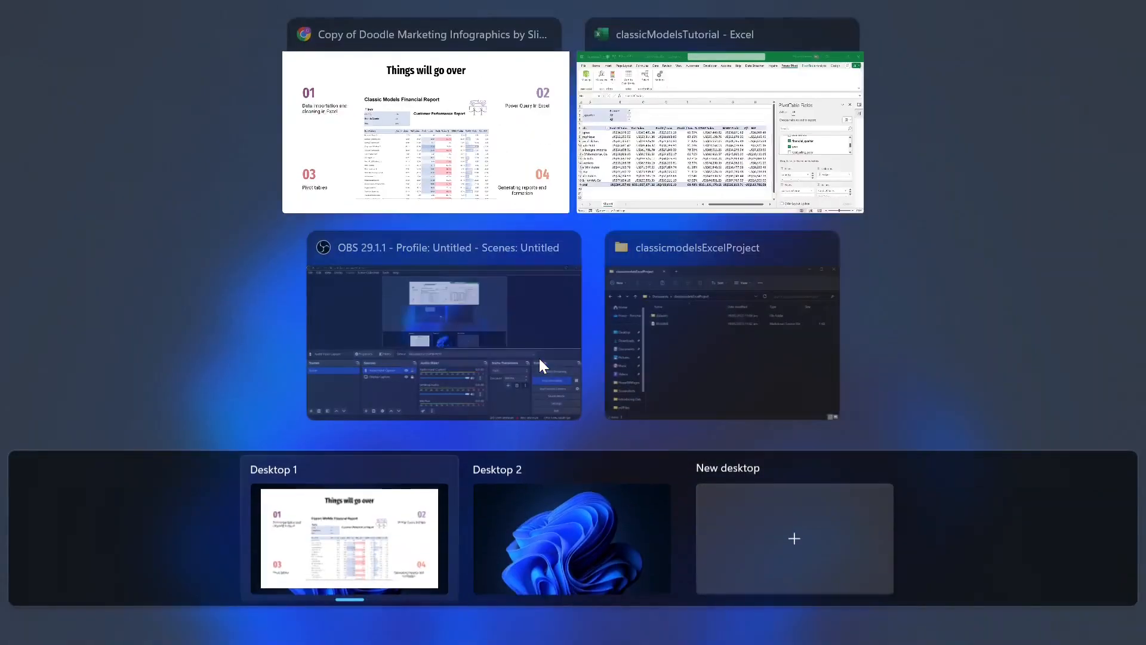
click(734, 98)
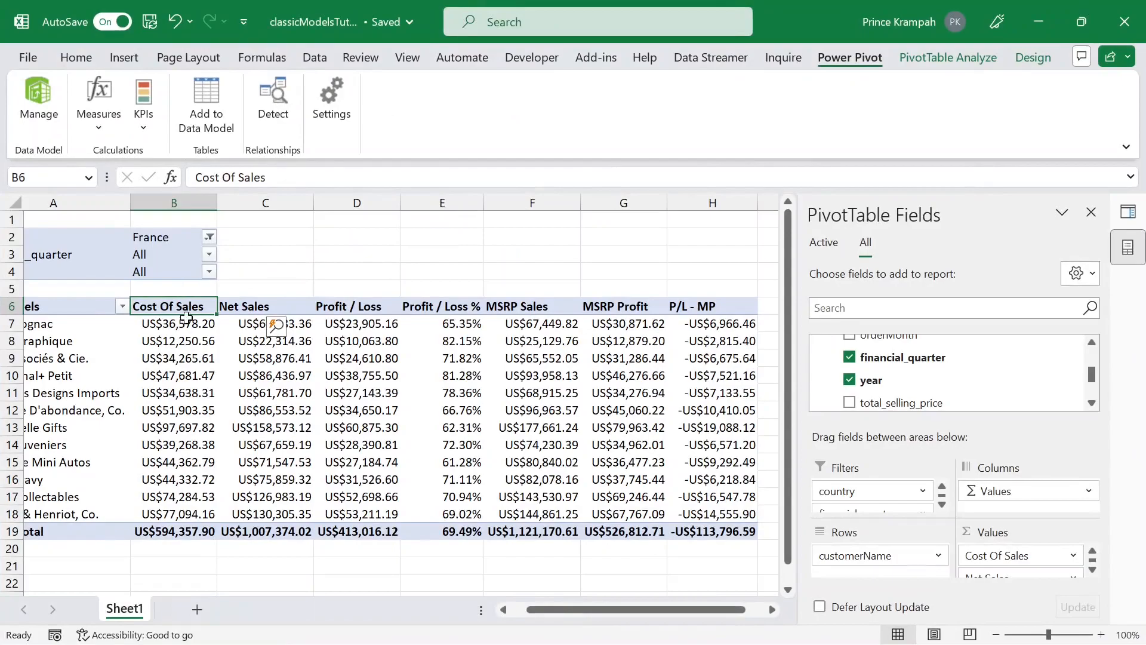
scroll(263, 268, left, 2)
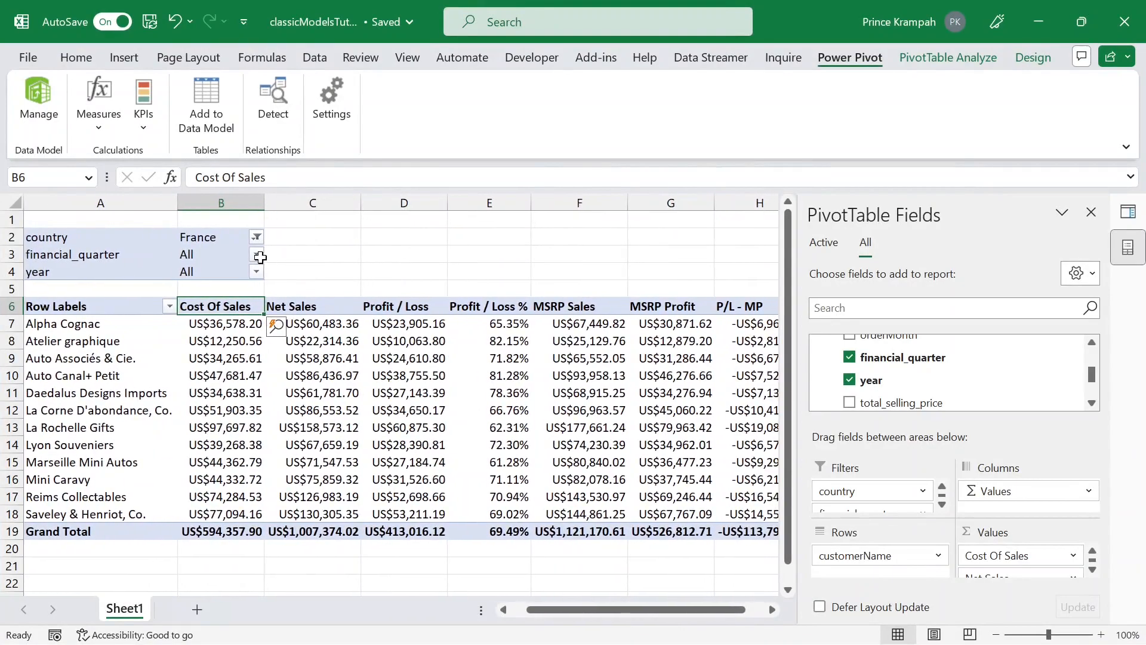
click(258, 253)
click(60, 297)
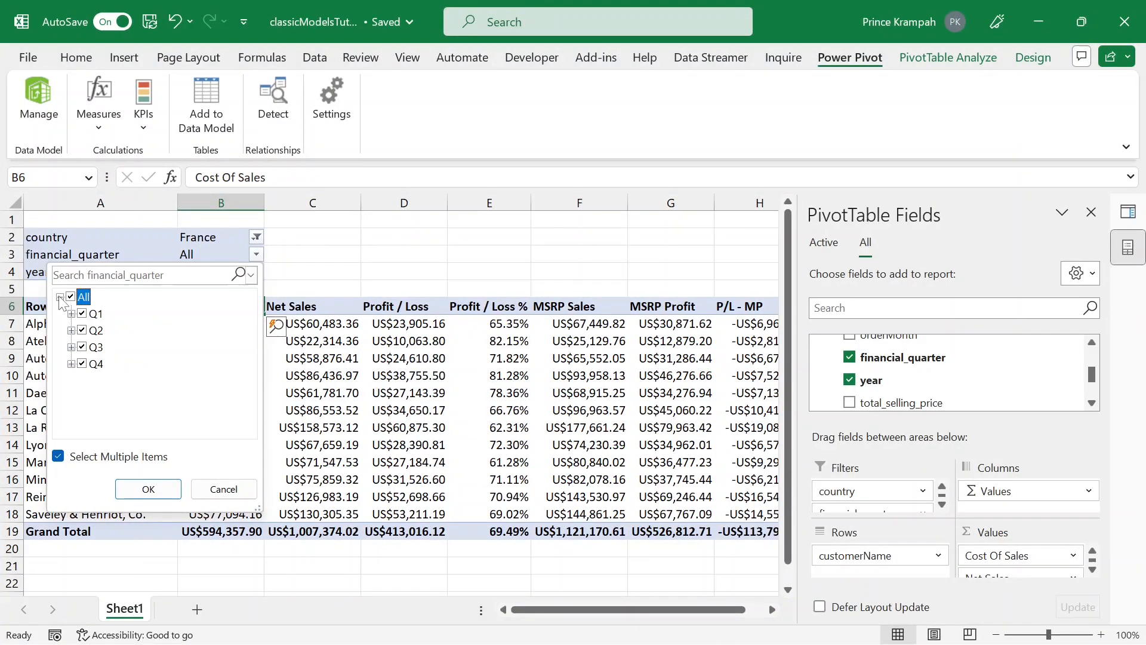
click(84, 365)
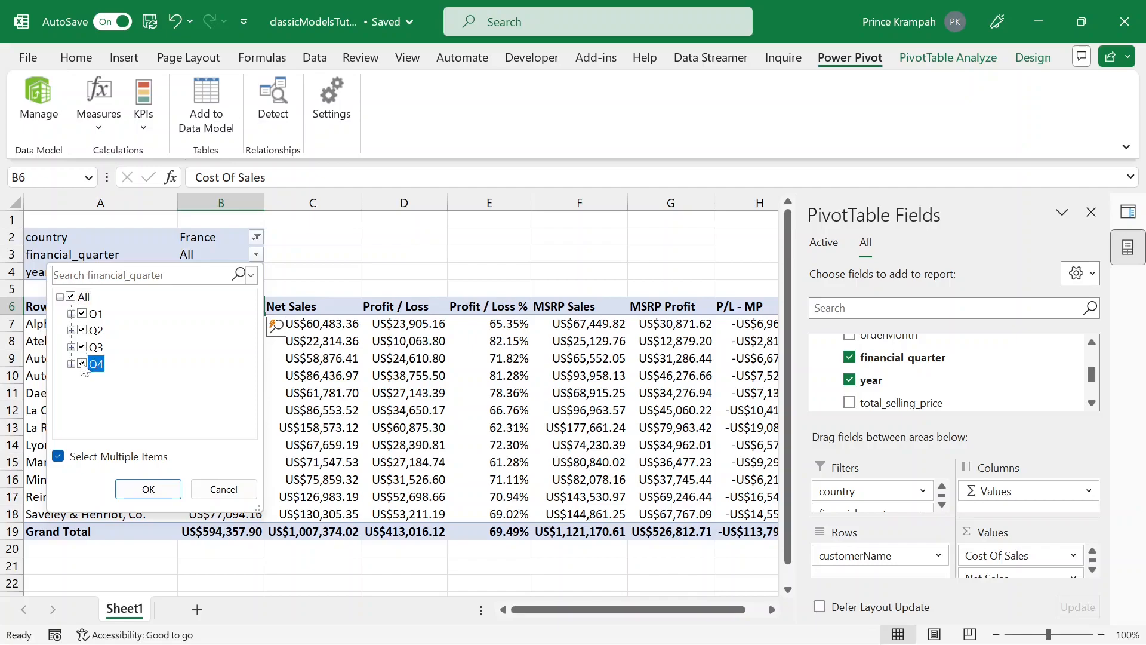
click(71, 297)
click(71, 297)
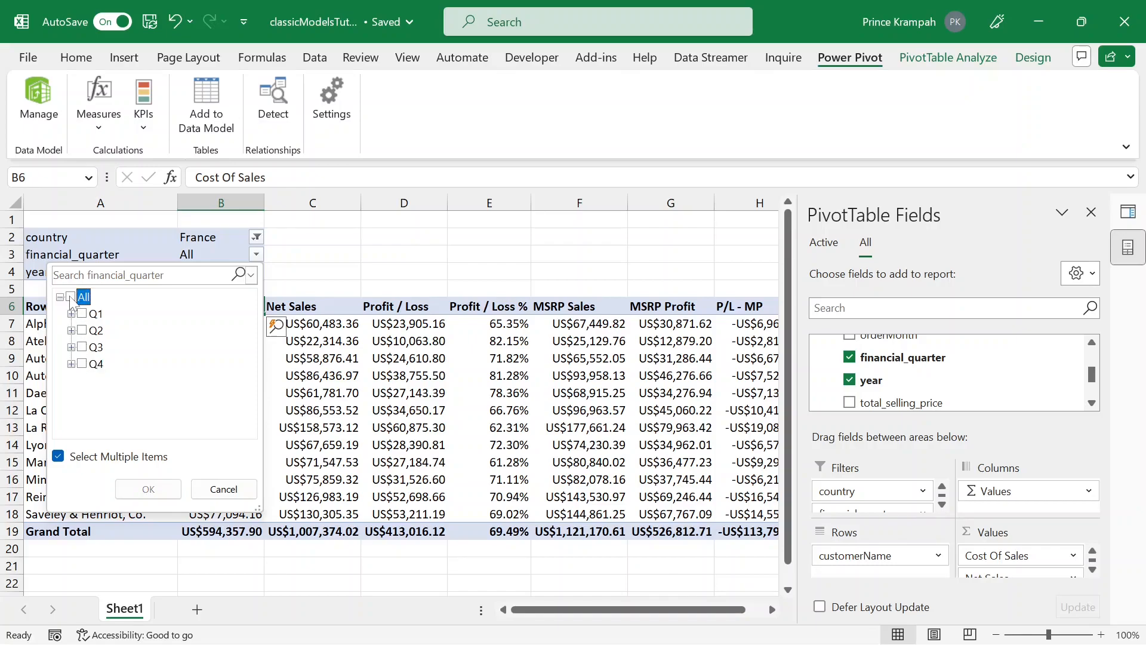
click(82, 366)
click(83, 364)
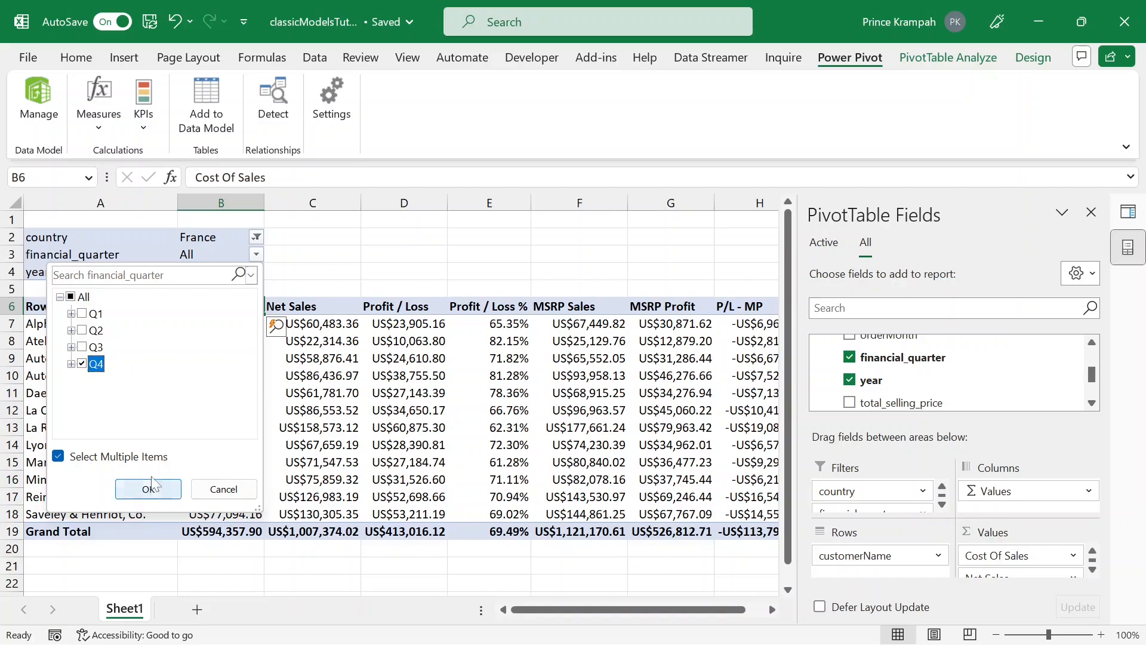
click(148, 489)
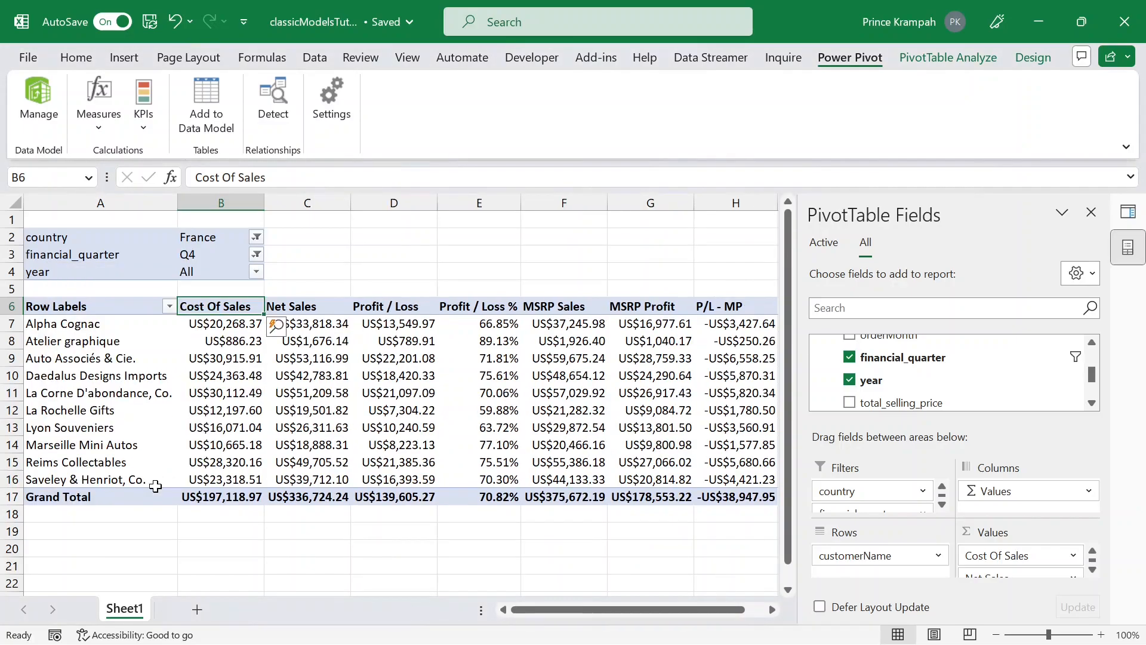
Switch between the Excel workbook and the "Things will go over" slide in Chrome to compare the PivotTable with the sample Classic Models Financial Report.
key(super+Tab)
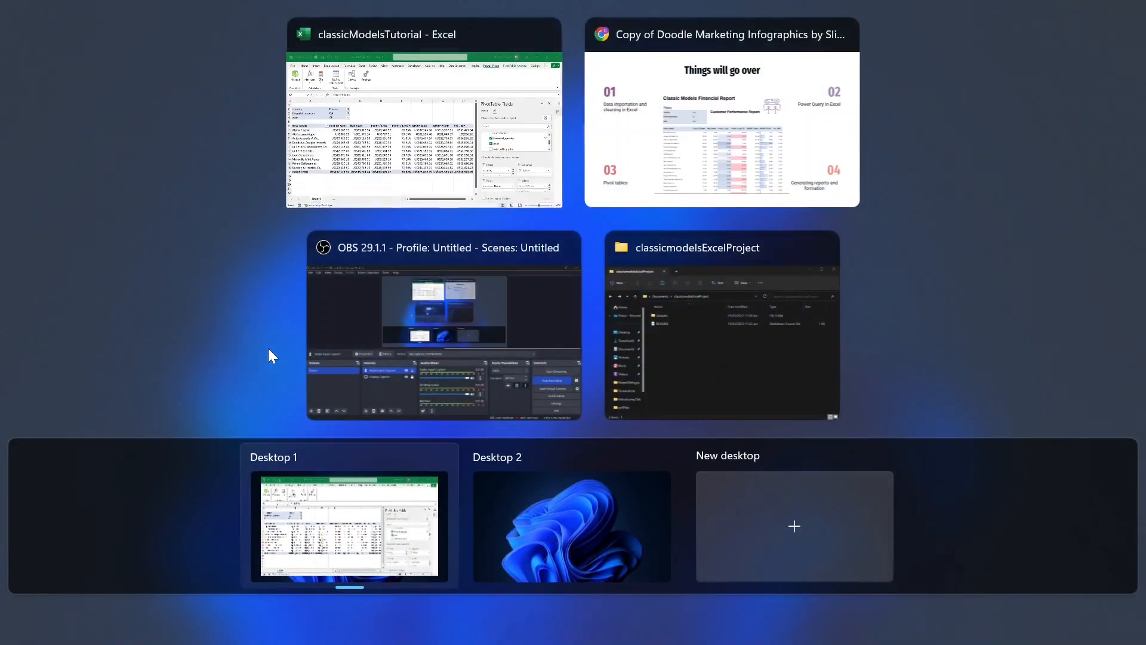
click(722, 119)
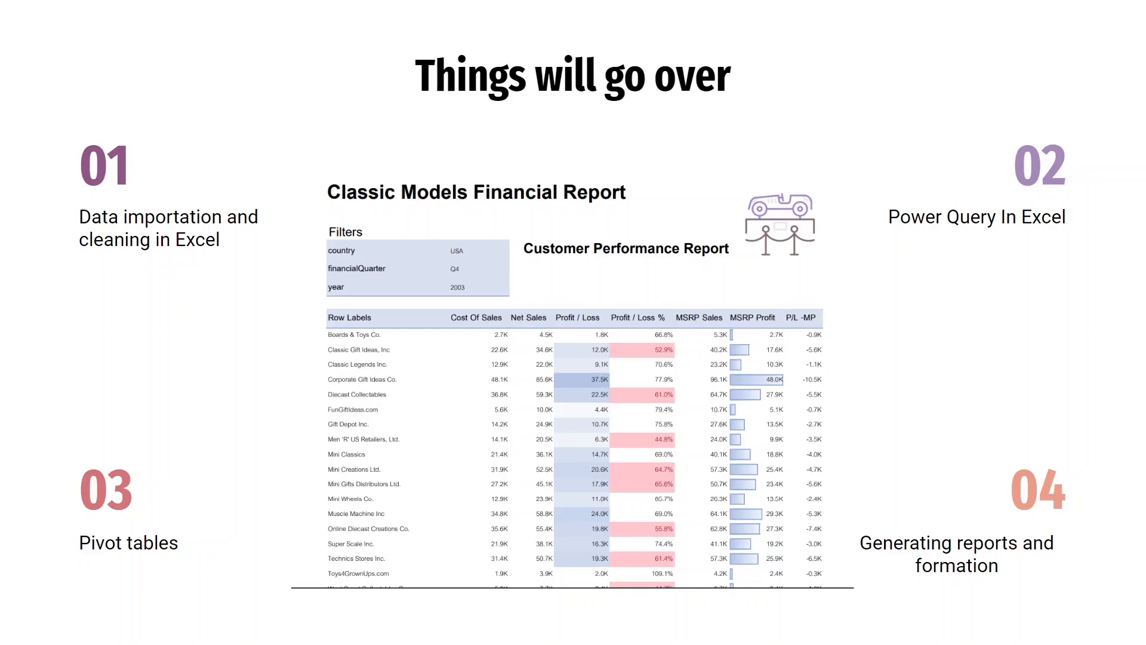
key(super+Tab)
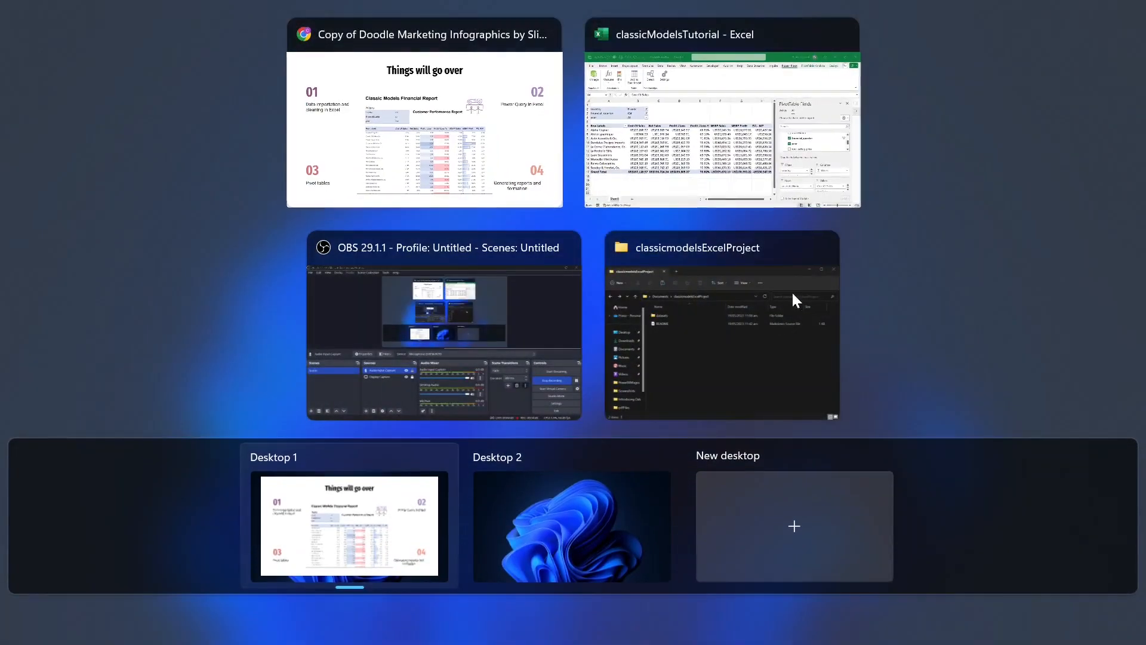
click(736, 150)
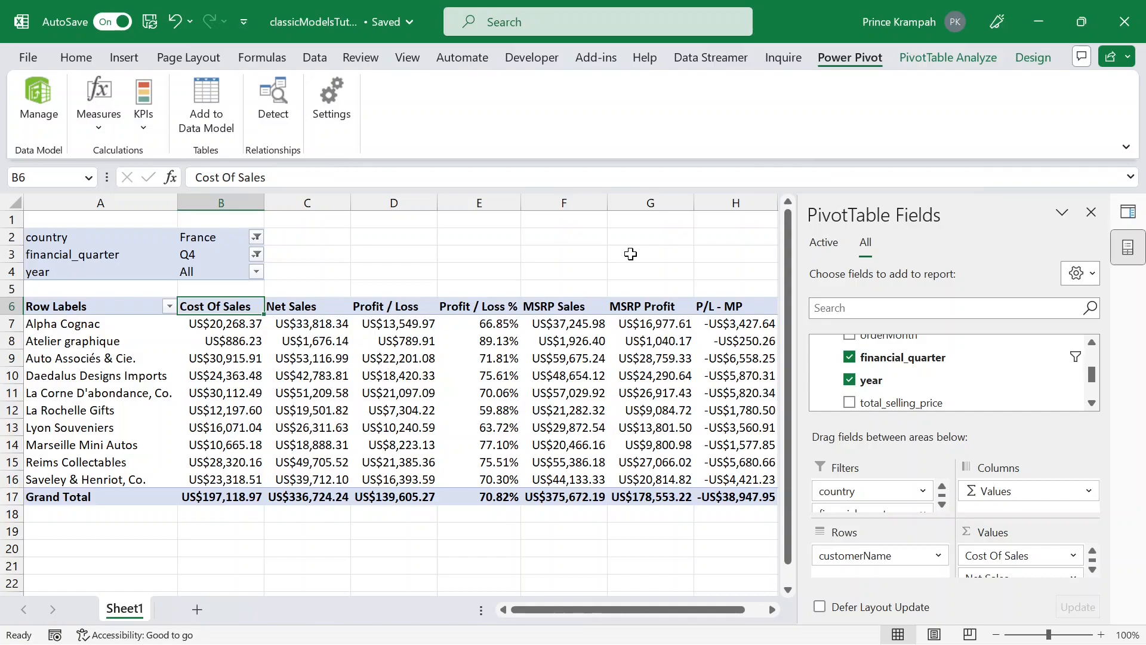
key(super+Tab)
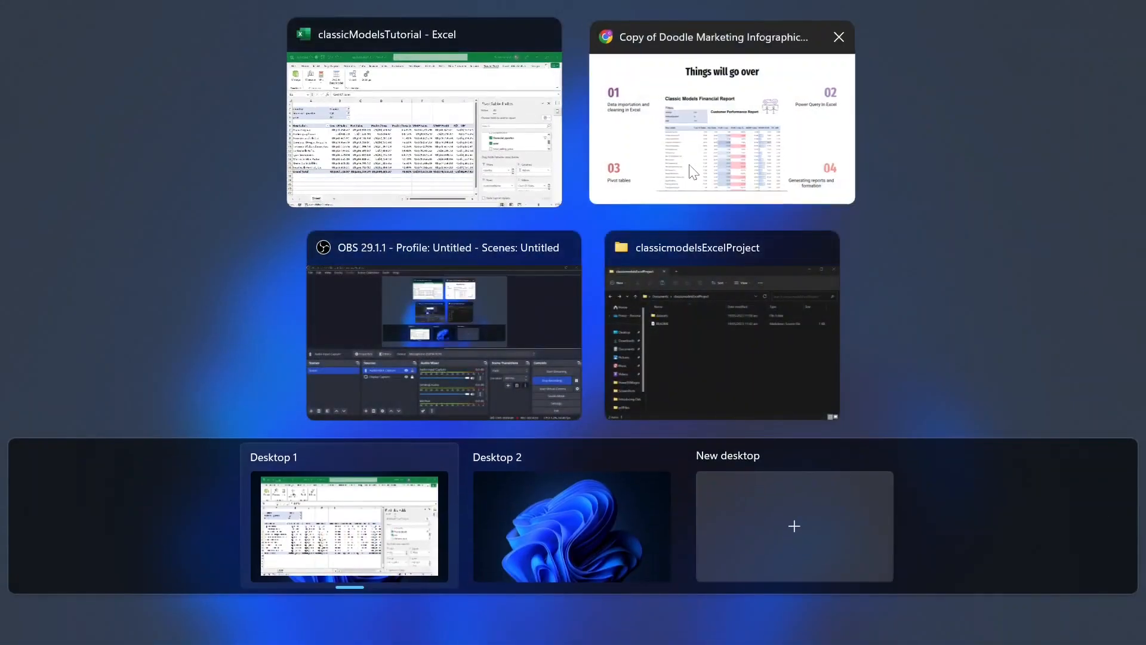
click(693, 172)
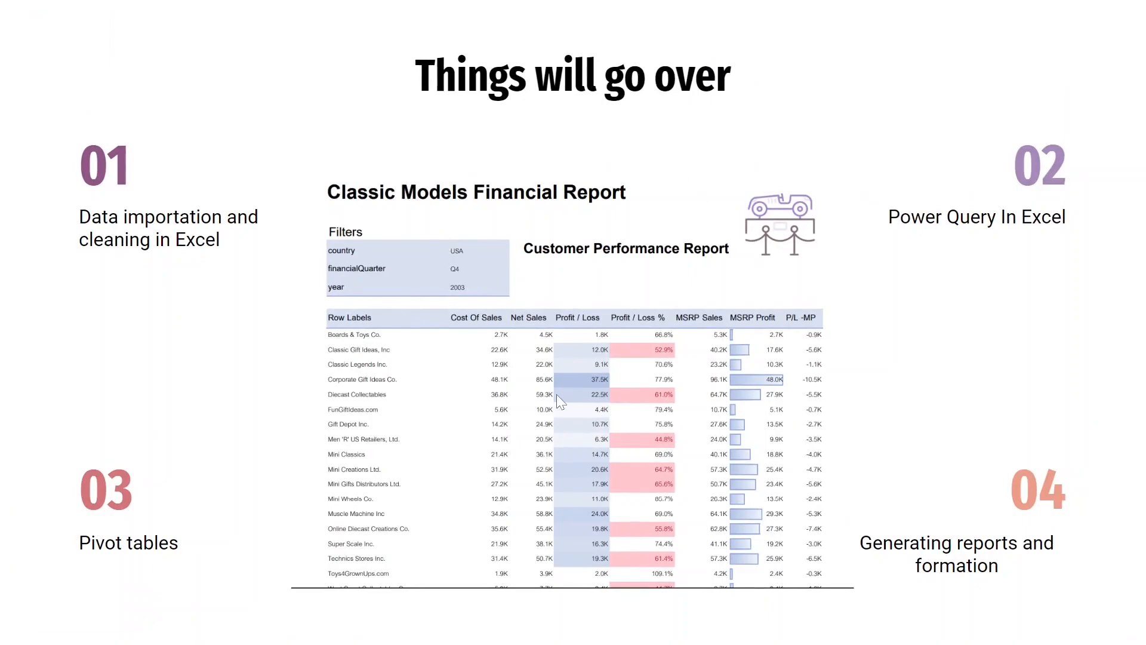